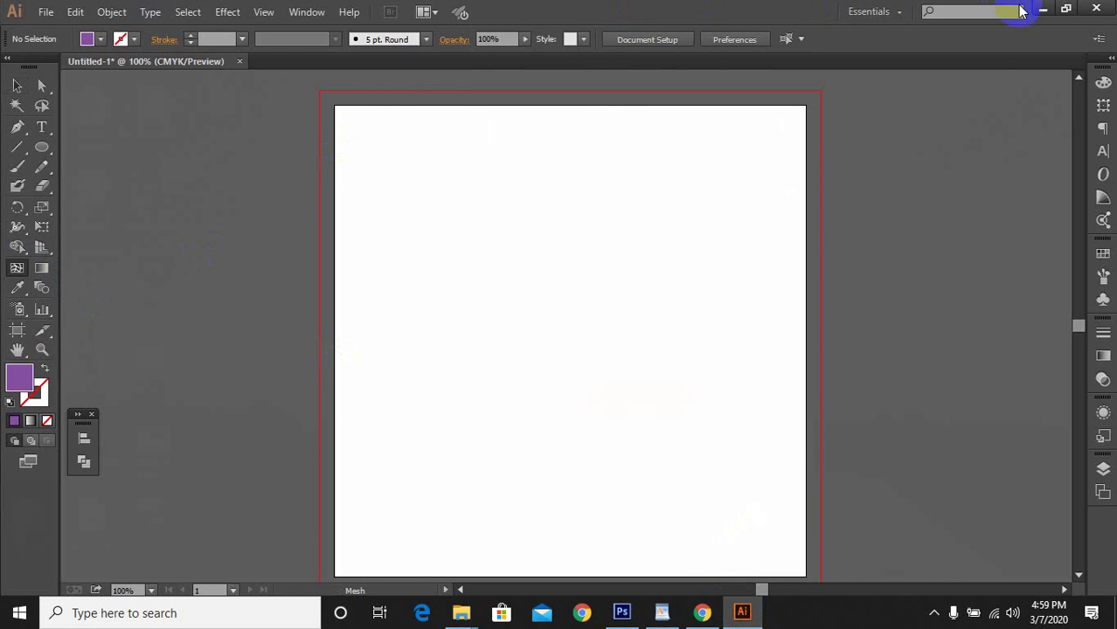
# Bring the banana PNG from the img retouch folder on the desktop into the open Illustrator document
pyautogui.click(1047, 10)
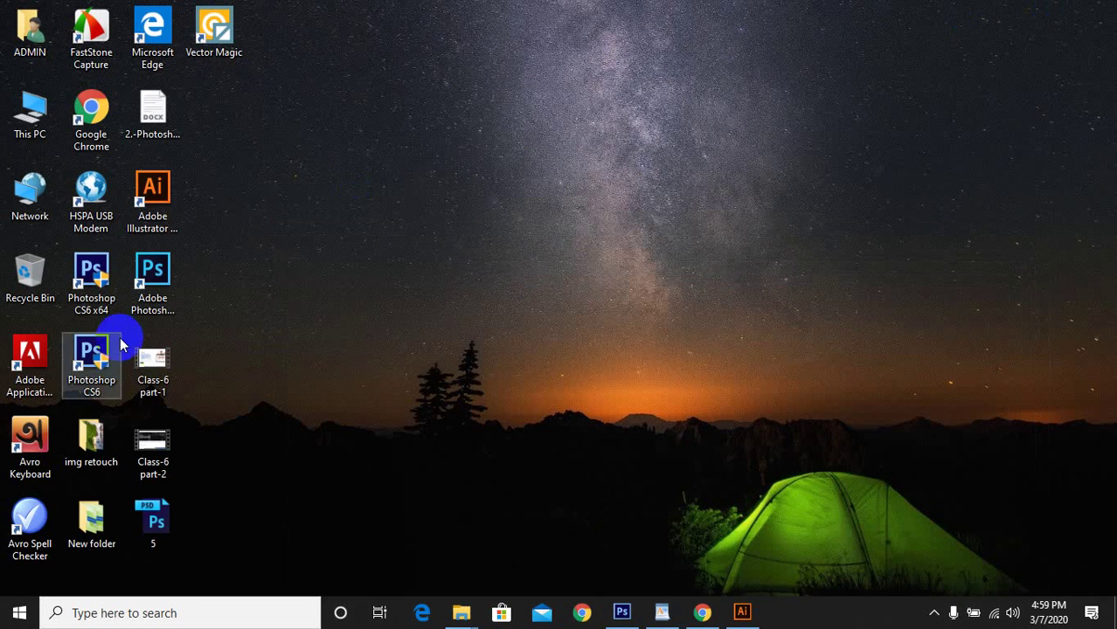
pyautogui.doubleClick(90, 434)
pyautogui.moveTo(524, 384); pyautogui.dragTo(484, 301)
pyautogui.scroll(-2, 485, 301)
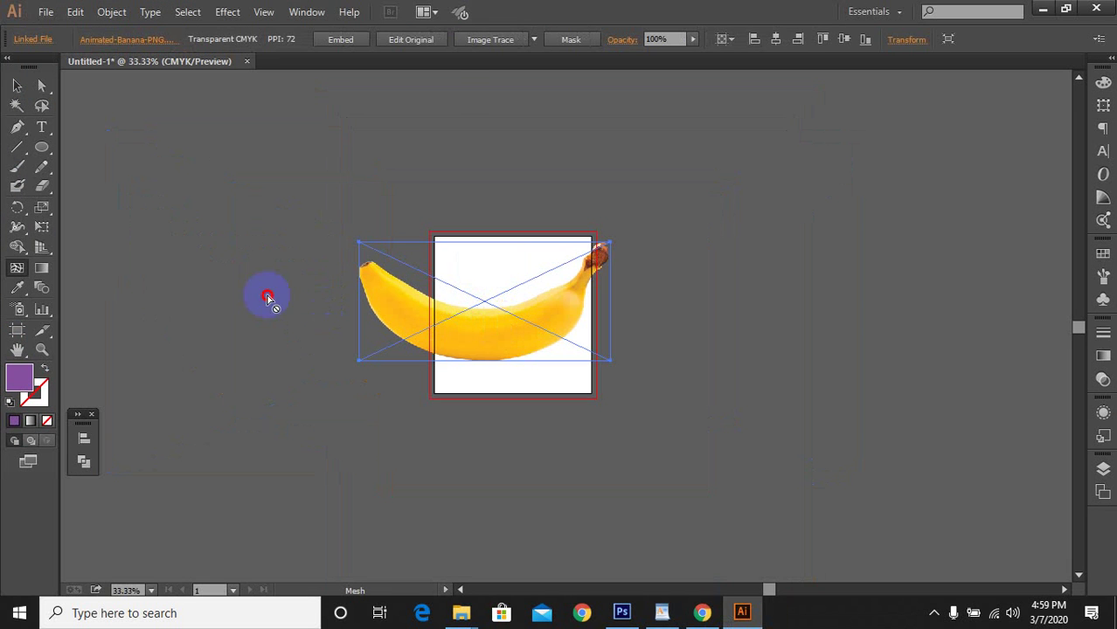
# Move the banana image off the artboard onto the empty canvas to its left and lock it in place
pyautogui.click(16, 85)
pyautogui.moveTo(413, 299); pyautogui.dragTo(223, 276)
pyautogui.hscroll(-5, 554, 371)
pyautogui.moveTo(541, 275); pyautogui.dragTo(454, 273)
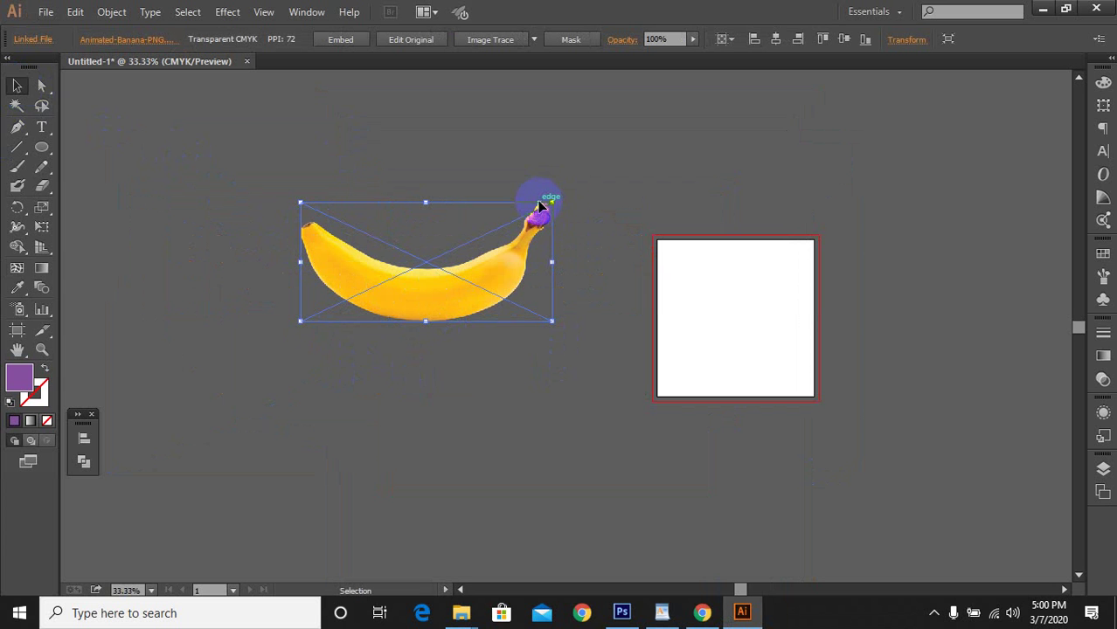
pyautogui.click(448, 308)
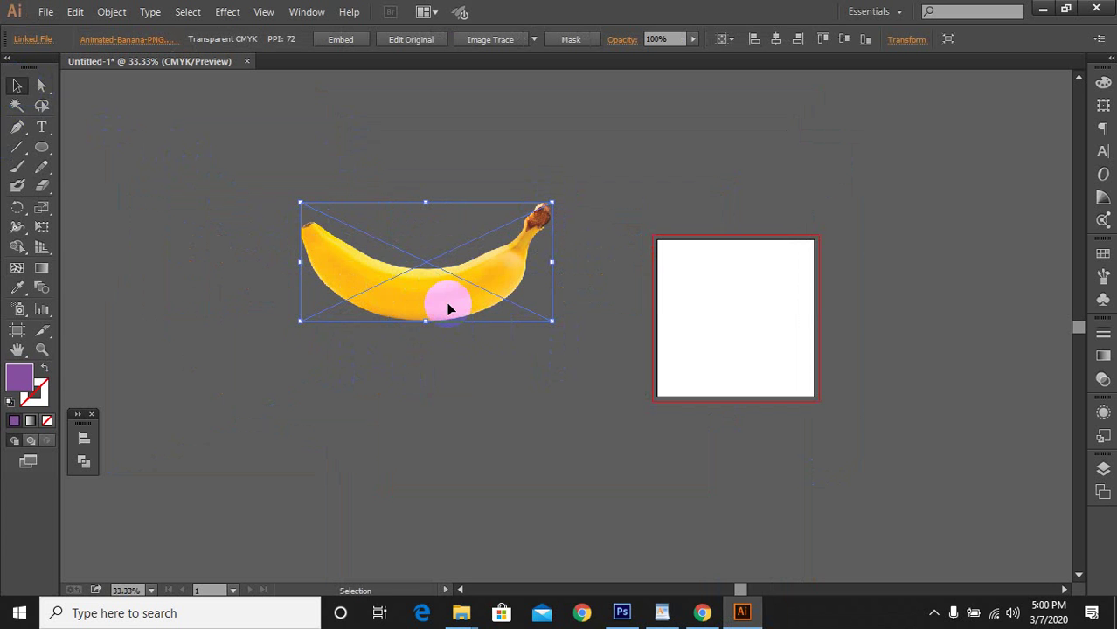
pyautogui.hotkey('ctrl', '2')
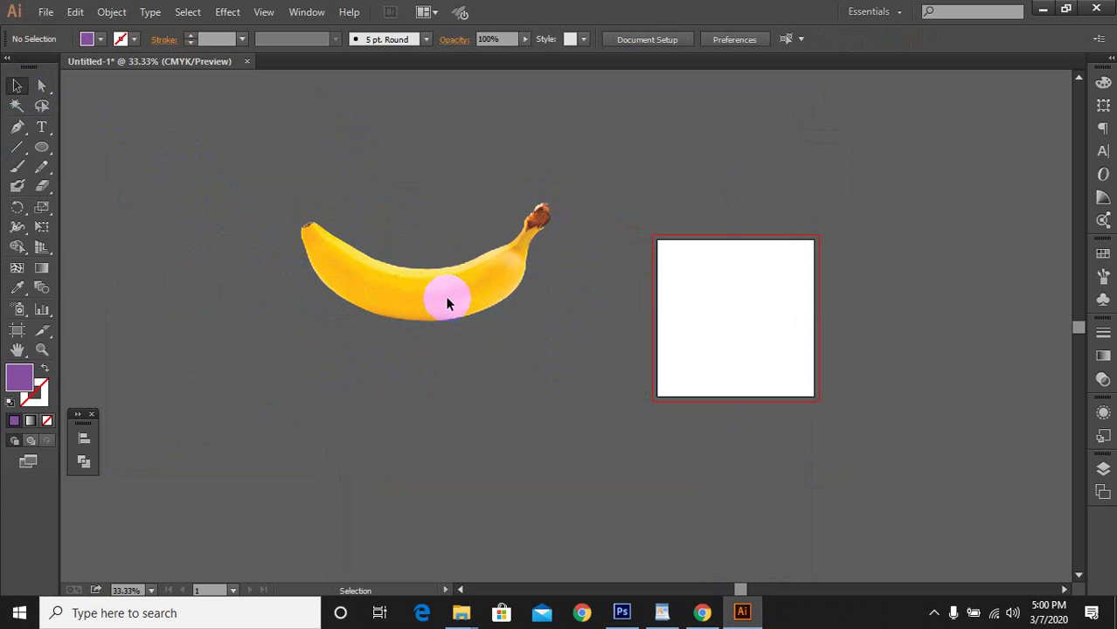
# Start a Pen tool outline along the banana's brown tip, swapping fill and stroke so the path has a purple stroke and no fill
pyautogui.click(17, 127)
pyautogui.scroll(3, 323, 264)
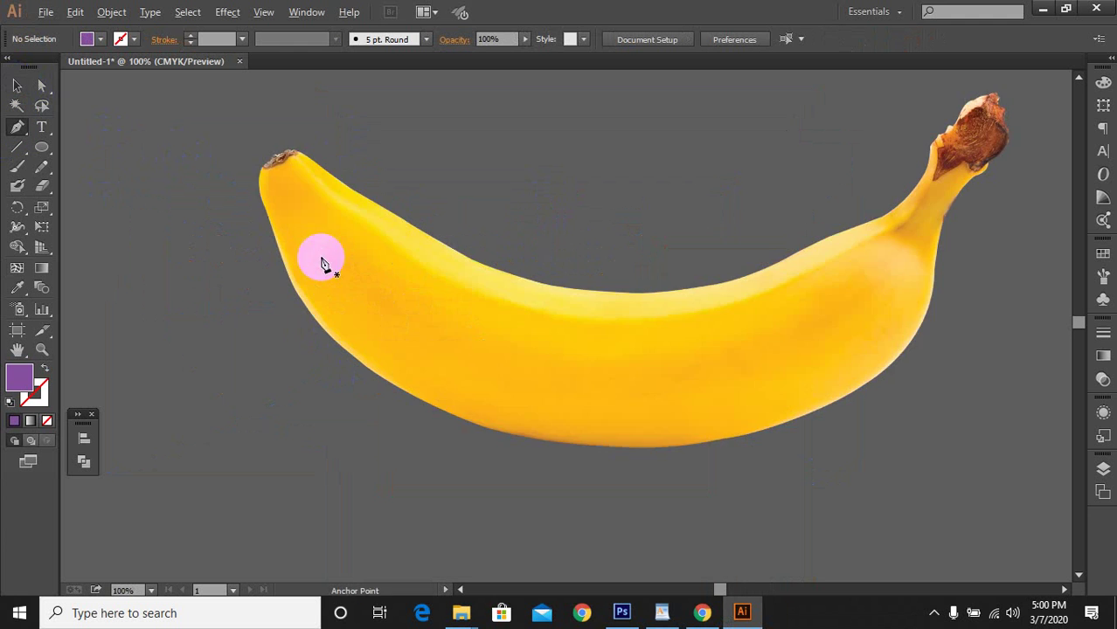
pyautogui.scroll(1, 306, 245)
pyautogui.scroll(4, 262, 237)
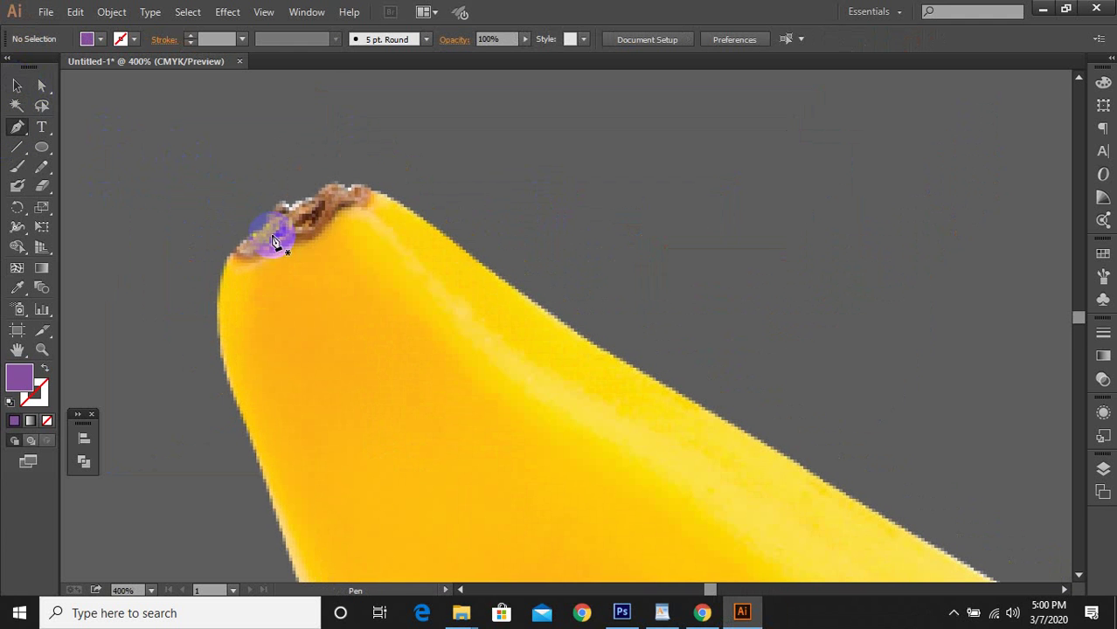
pyautogui.click(231, 257)
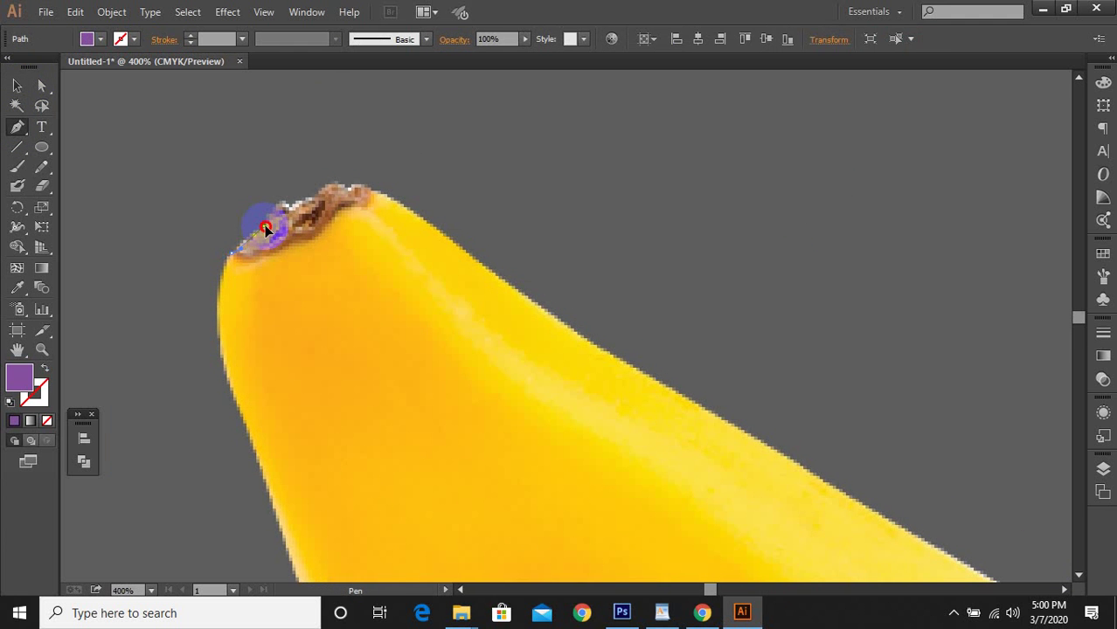
pyautogui.click(266, 218)
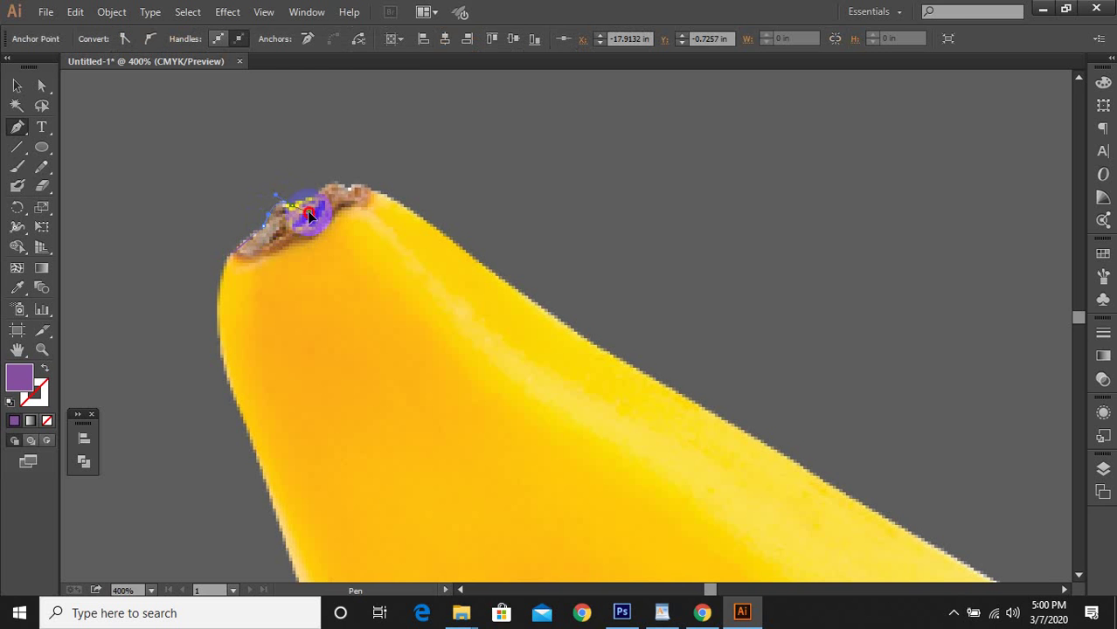
pyautogui.click(347, 193)
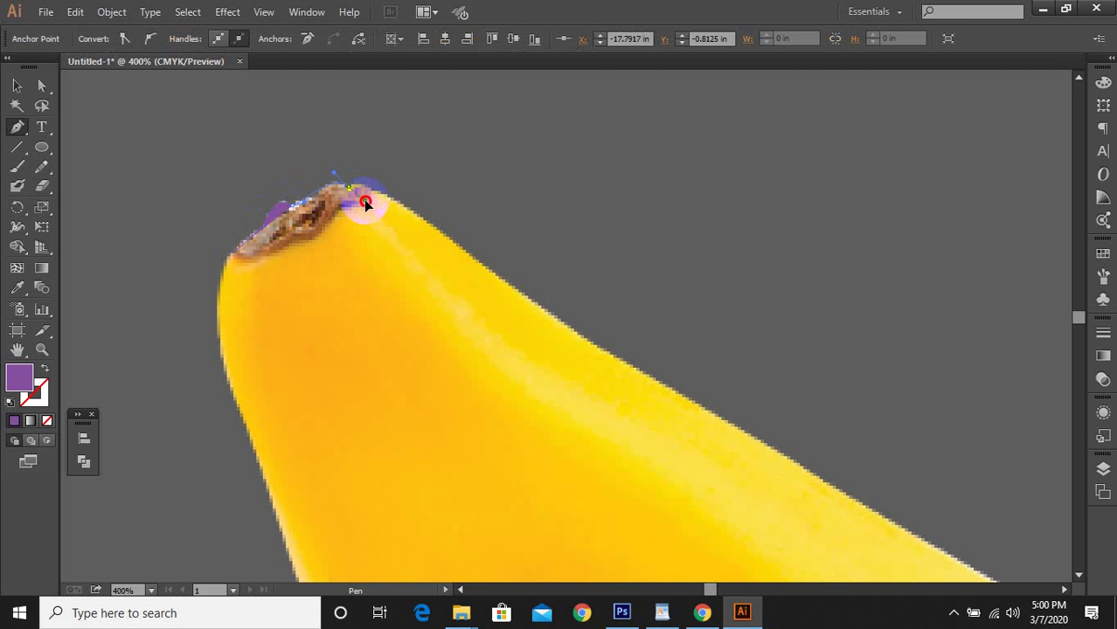
pyautogui.click(365, 201)
pyautogui.click(45, 367)
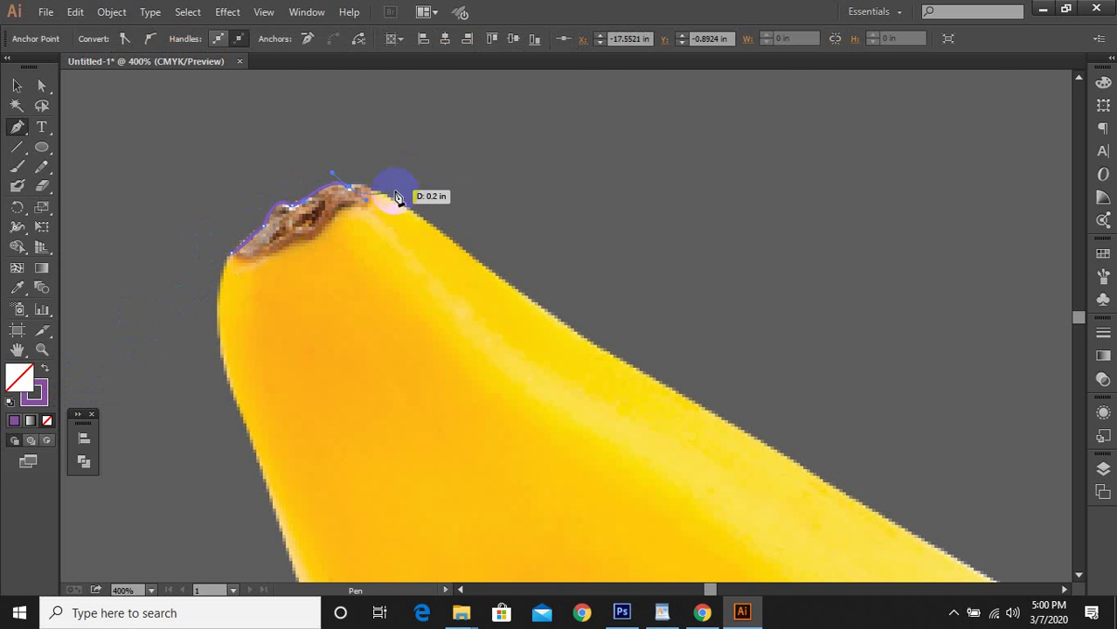
# Continue the outline from the brown tip down the first part of the banana's upper edge
pyautogui.moveTo(363, 191); pyautogui.dragTo(490, 398)
pyautogui.scroll(-3, 648, 386)
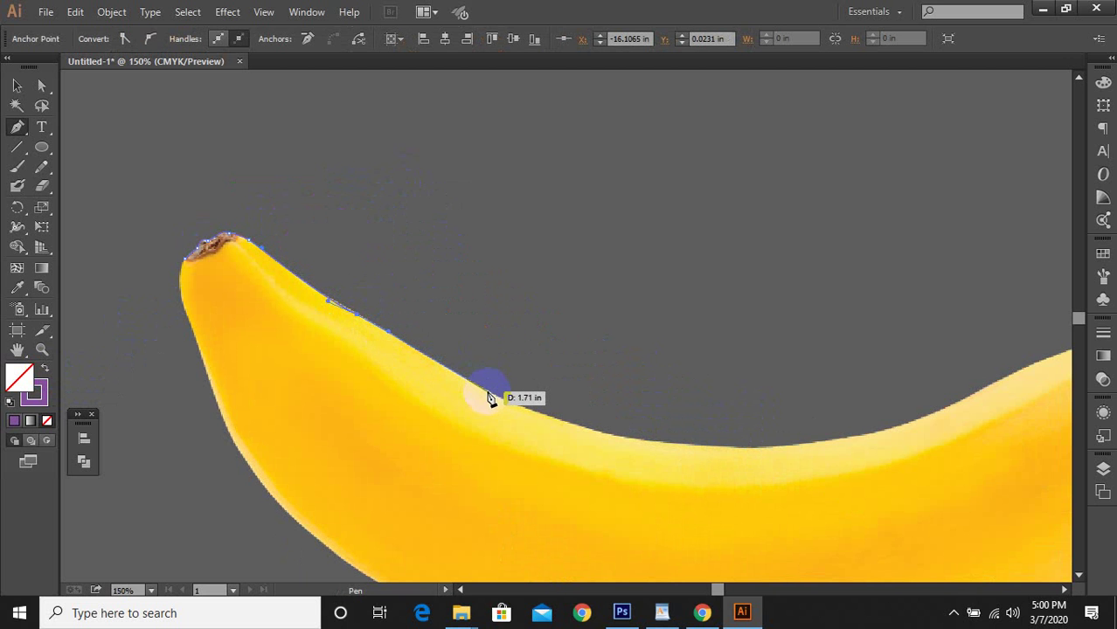
pyautogui.keyDown('alt'); pyautogui.click(506, 402); pyautogui.keyUp('alt')
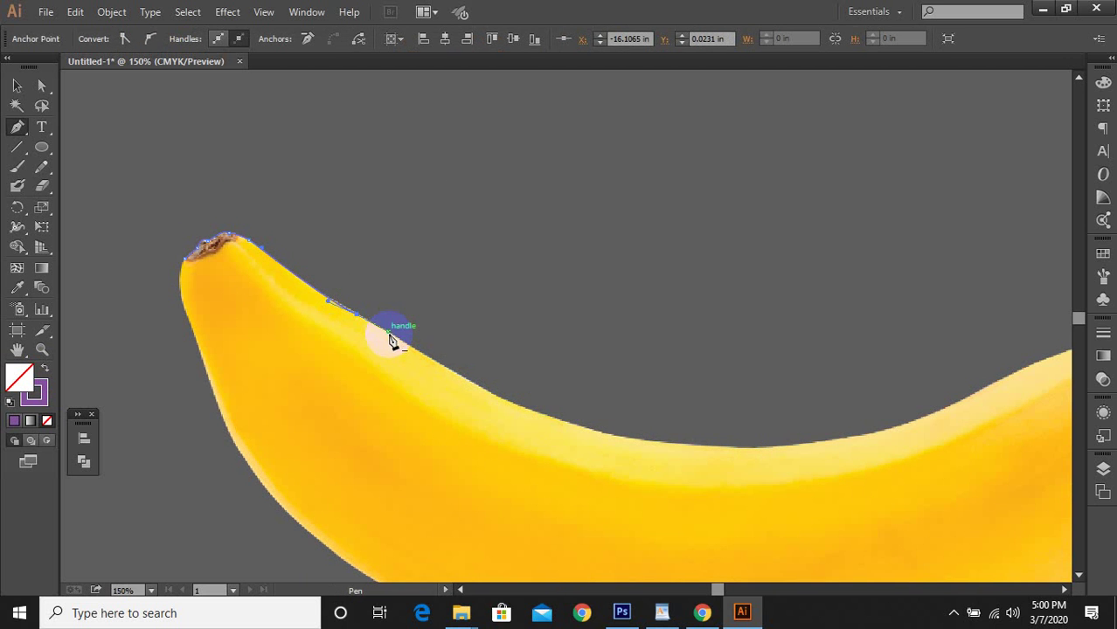
pyautogui.moveTo(391, 340); pyautogui.dragTo(492, 400)
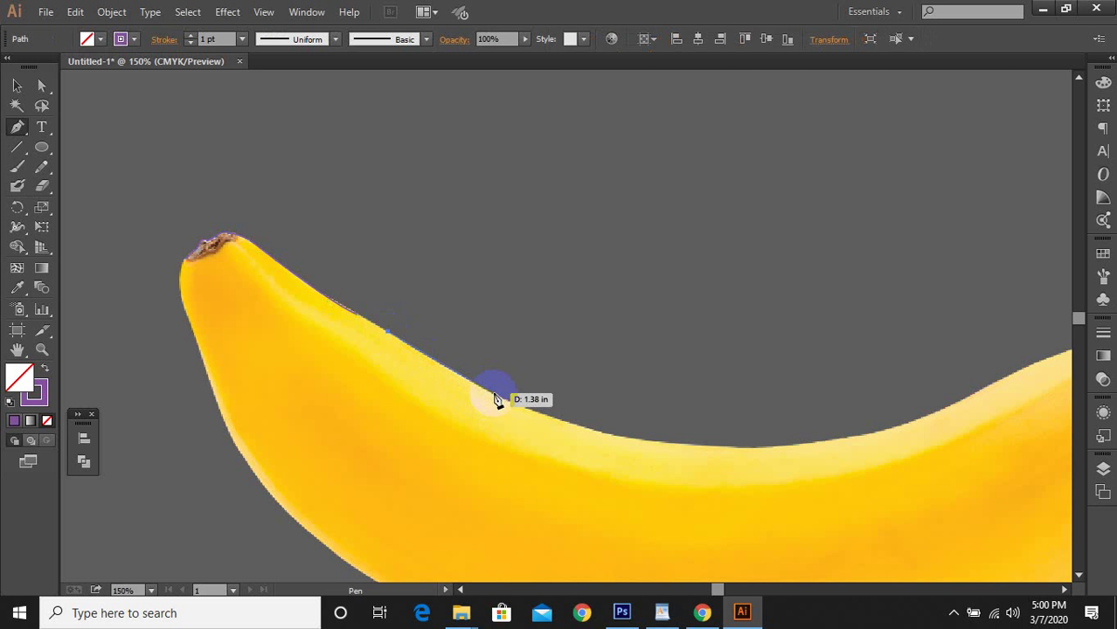
pyautogui.click(493, 394)
# Trace the rest of the banana's upper edge with curved segments through the dip and up to the stem
pyautogui.moveTo(822, 458); pyautogui.dragTo(550, 498)
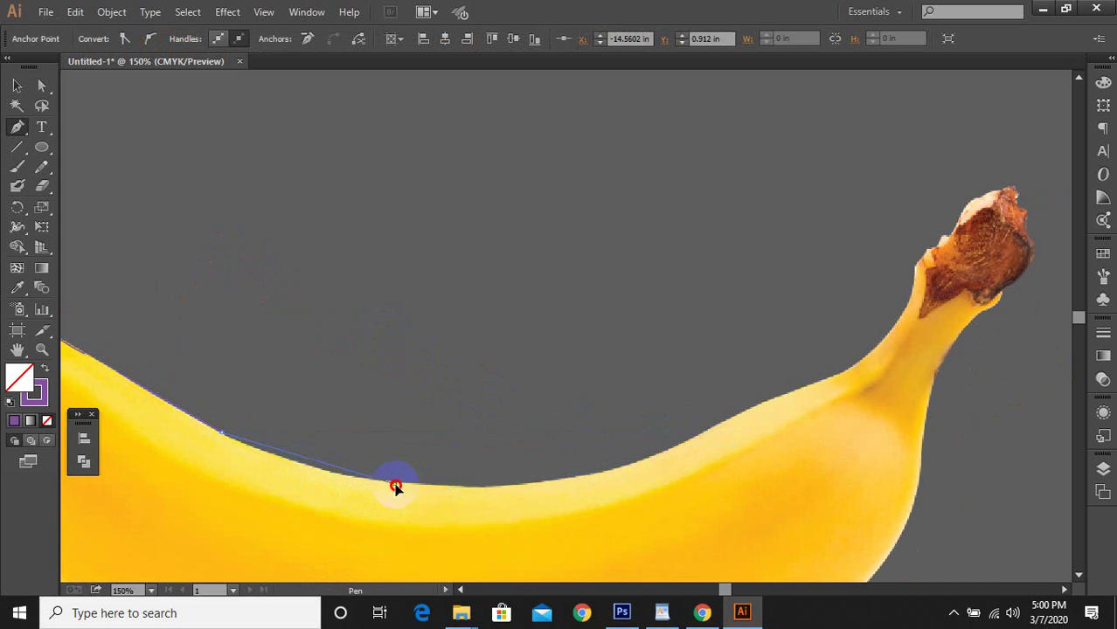
pyautogui.moveTo(395, 487); pyautogui.dragTo(460, 493)
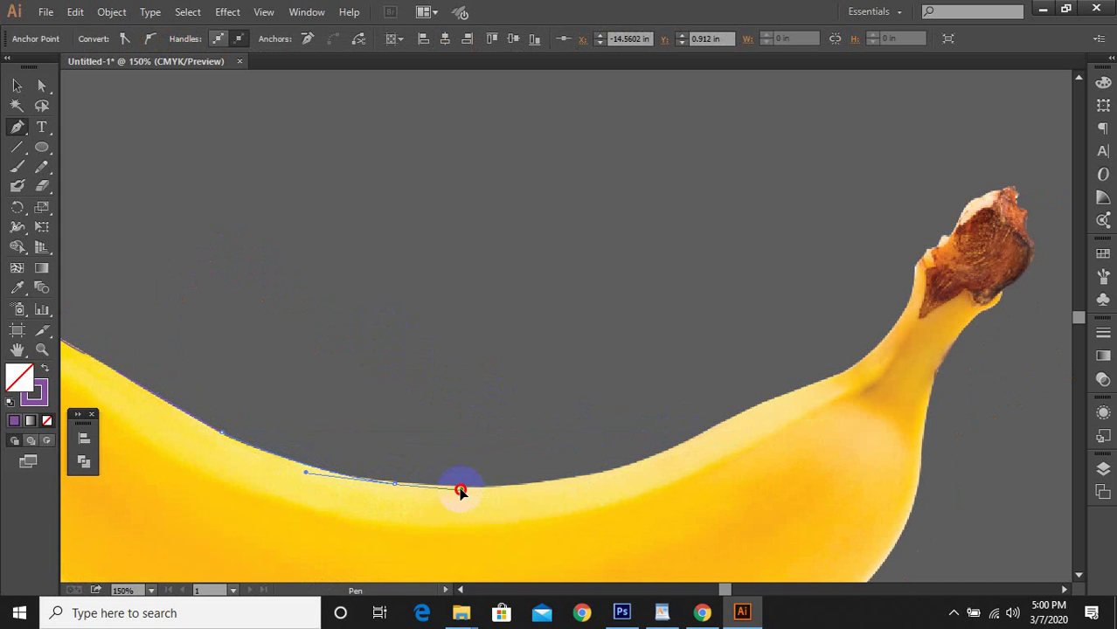
pyautogui.moveTo(682, 443); pyautogui.dragTo(754, 407)
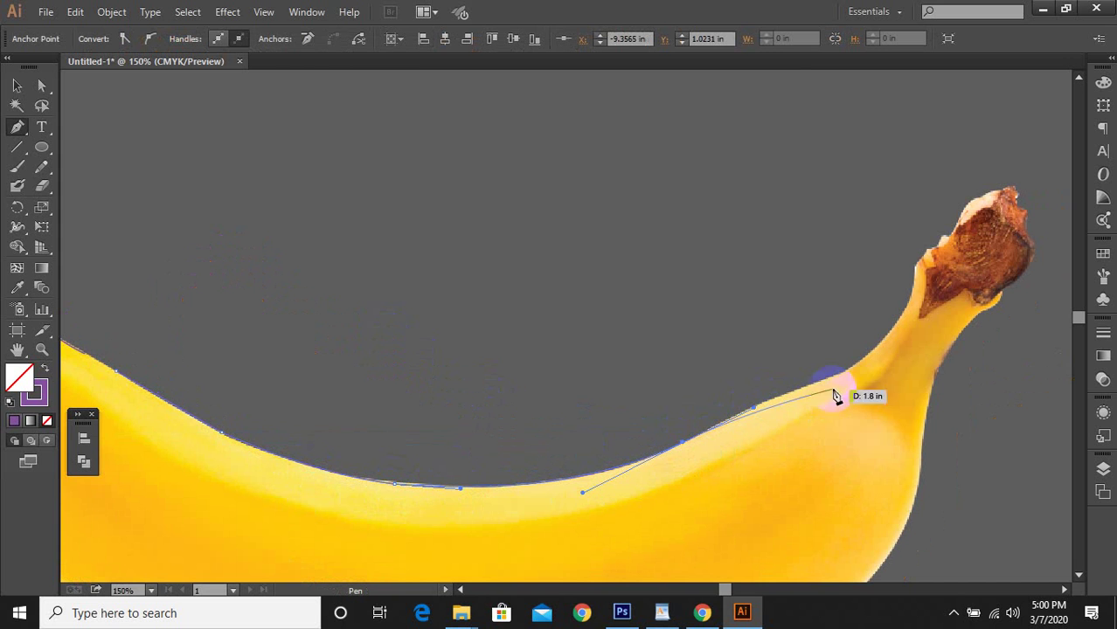
pyautogui.moveTo(845, 374); pyautogui.dragTo(867, 353)
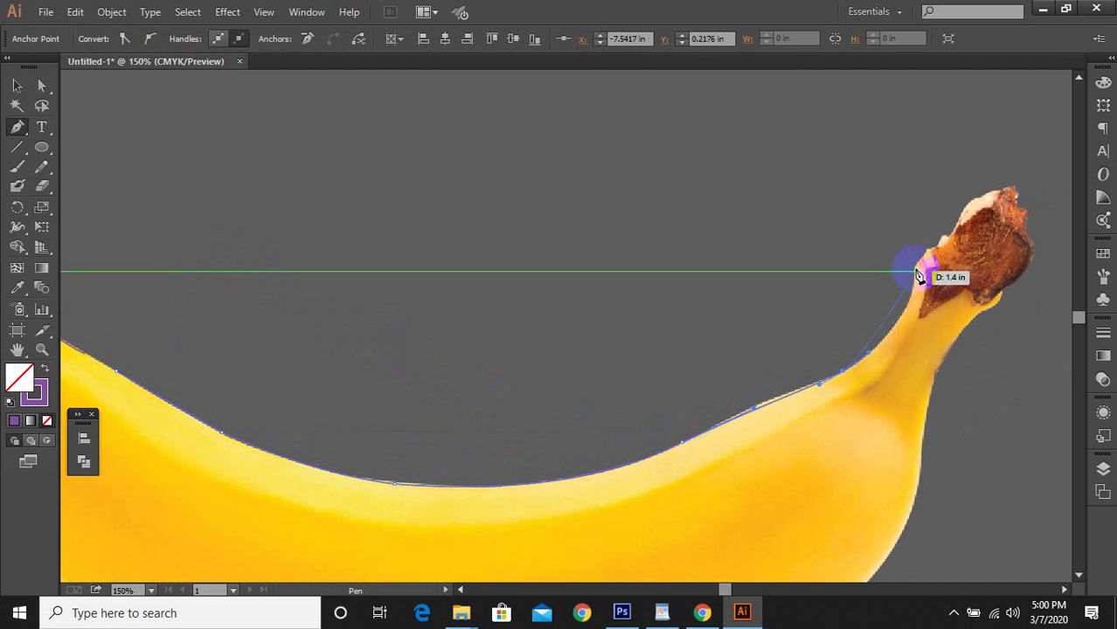
pyautogui.moveTo(916, 271); pyautogui.dragTo(934, 253)
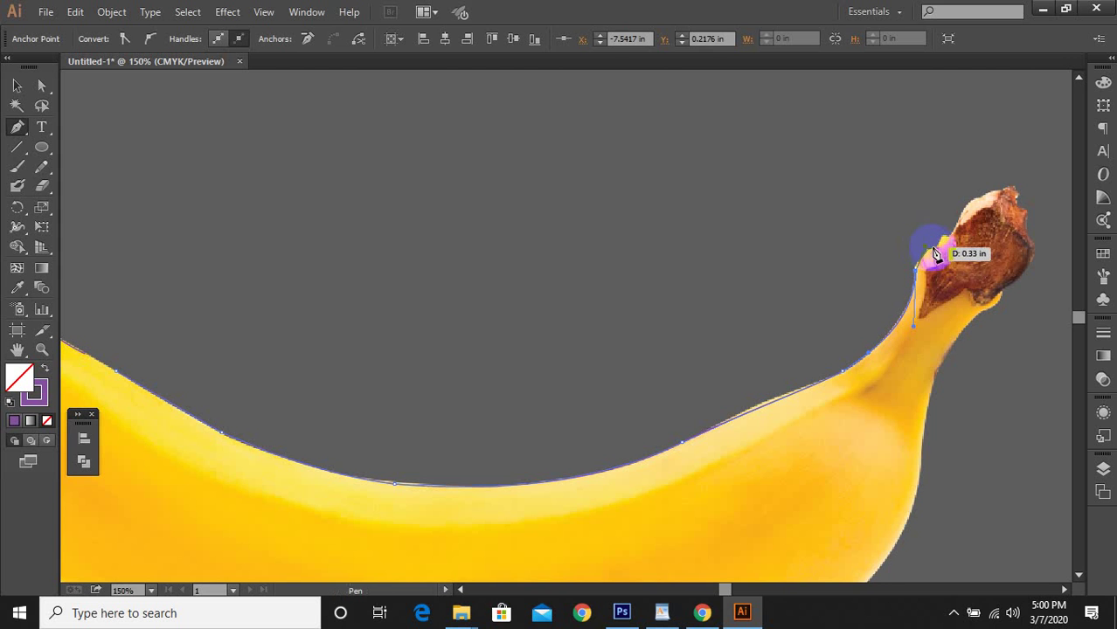
# Trace around the brown cut end of the stem with closely spaced anchor points
pyautogui.click(936, 249)
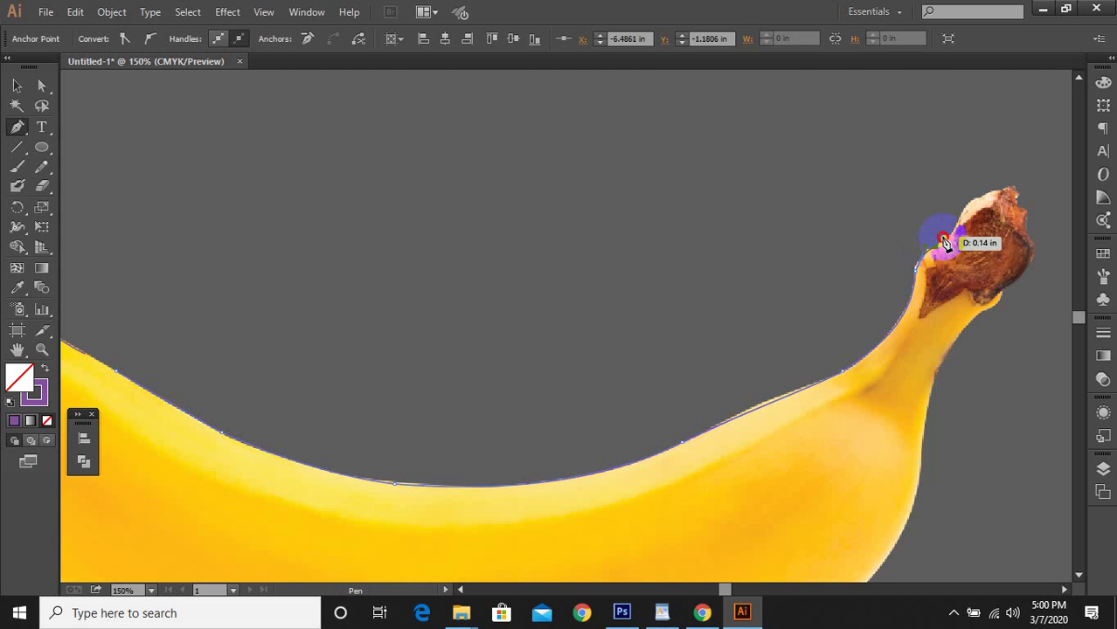
pyautogui.click(943, 238)
pyautogui.click(949, 236)
pyautogui.moveTo(990, 197); pyautogui.dragTo(956, 333)
pyautogui.click(1037, 251)
# Continue the outline down the banana's stem side and along its underside to the lower curve near the tip
pyautogui.moveTo(924, 433); pyautogui.dragTo(919, 505)
pyautogui.scroll(-2, 919, 510)
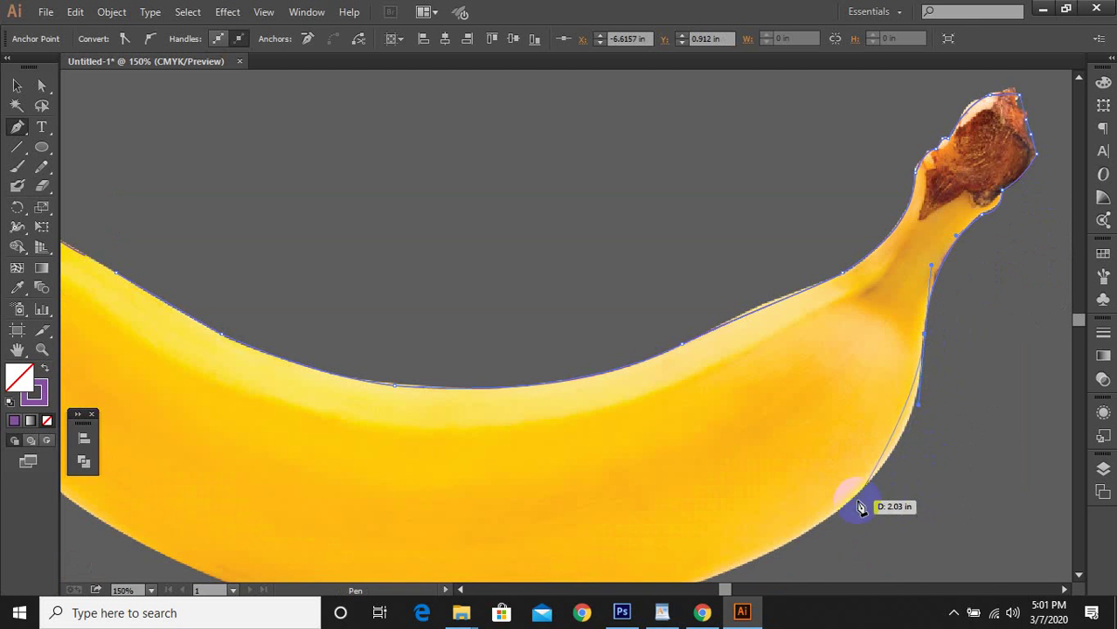
pyautogui.scroll(-4, 837, 504)
pyautogui.moveTo(797, 528); pyautogui.dragTo(736, 532)
pyautogui.moveTo(649, 483); pyautogui.dragTo(640, 461)
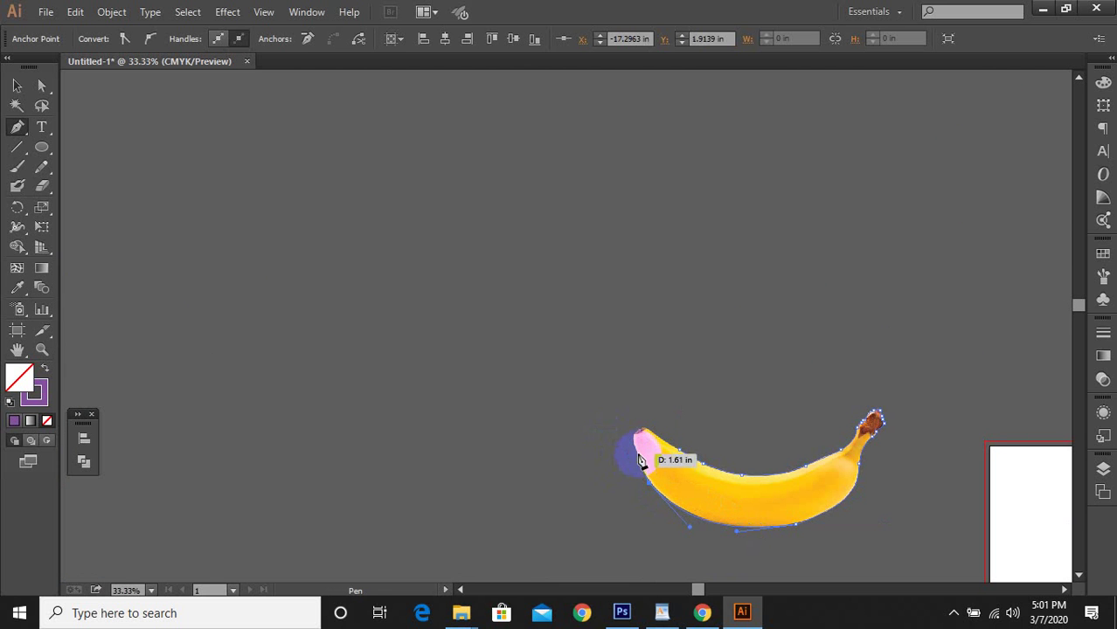
# Move the last anchor on the lower curve onto the banana's edge with Direct Selection, and return to the Pen tool
pyautogui.scroll(5, 639, 461)
pyautogui.scroll(-3, 640, 454)
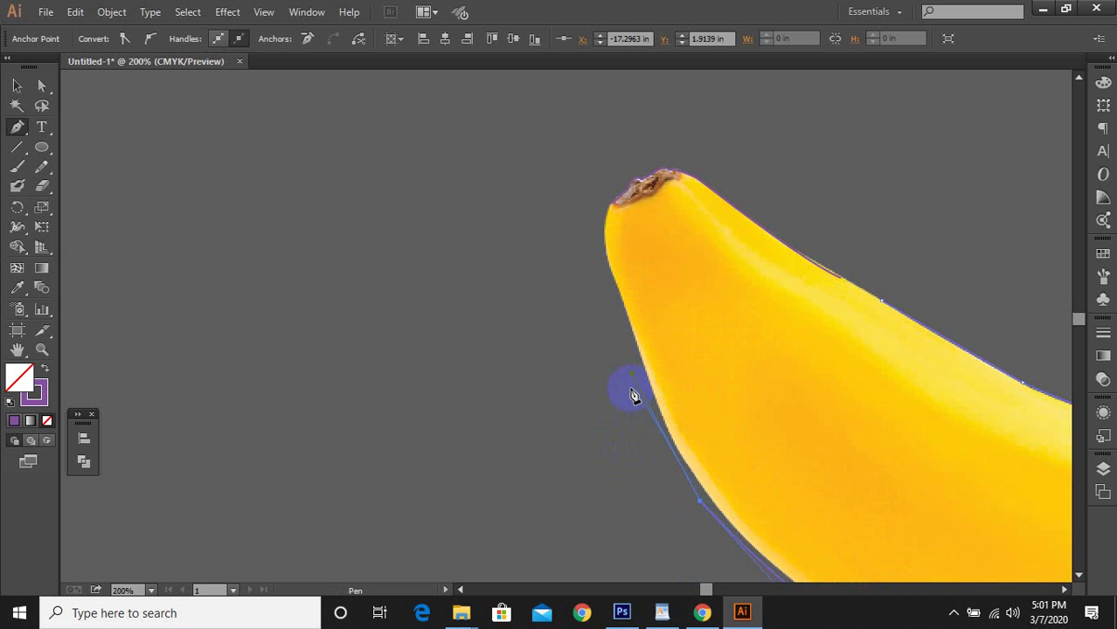
pyautogui.moveTo(703, 501); pyautogui.dragTo(704, 506)
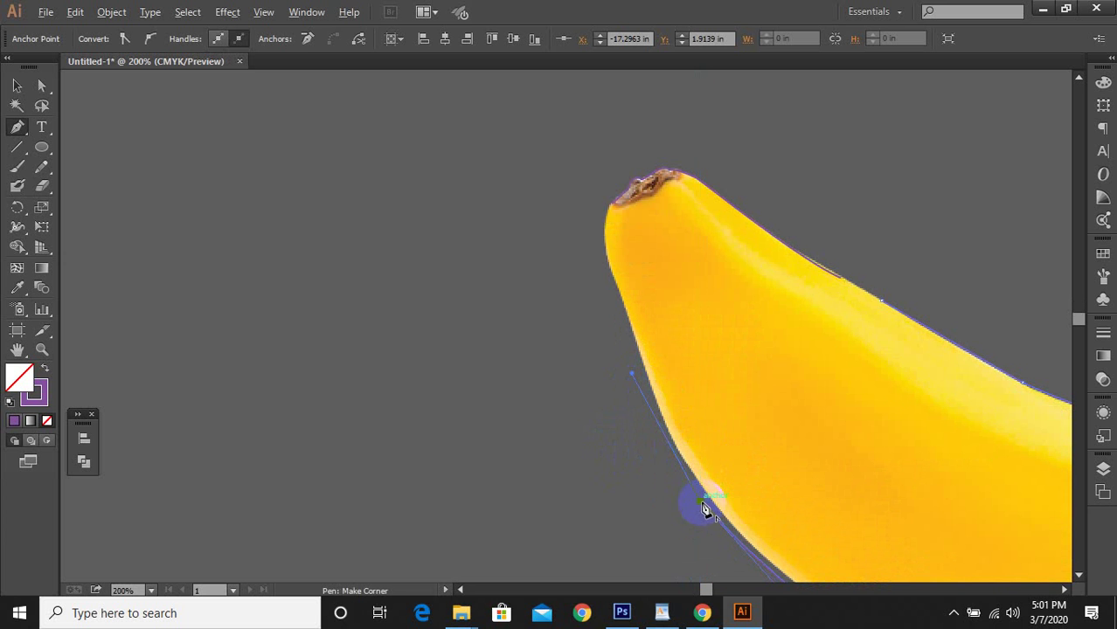
pyautogui.click(41, 85)
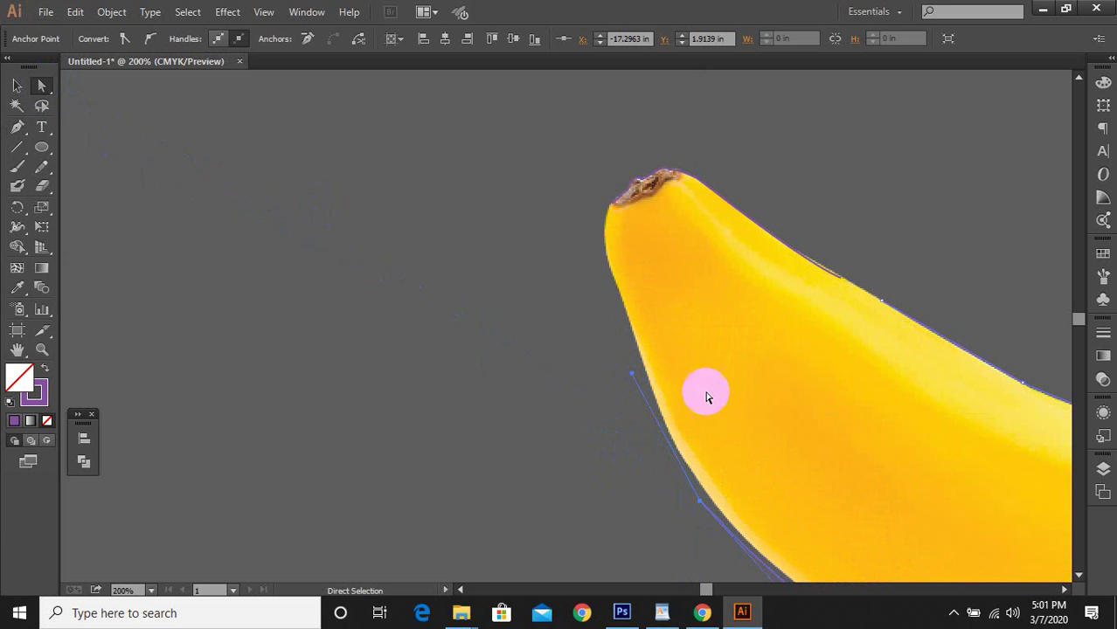
pyautogui.click(702, 503)
pyautogui.moveTo(702, 503); pyautogui.dragTo(709, 496)
pyautogui.click(16, 126)
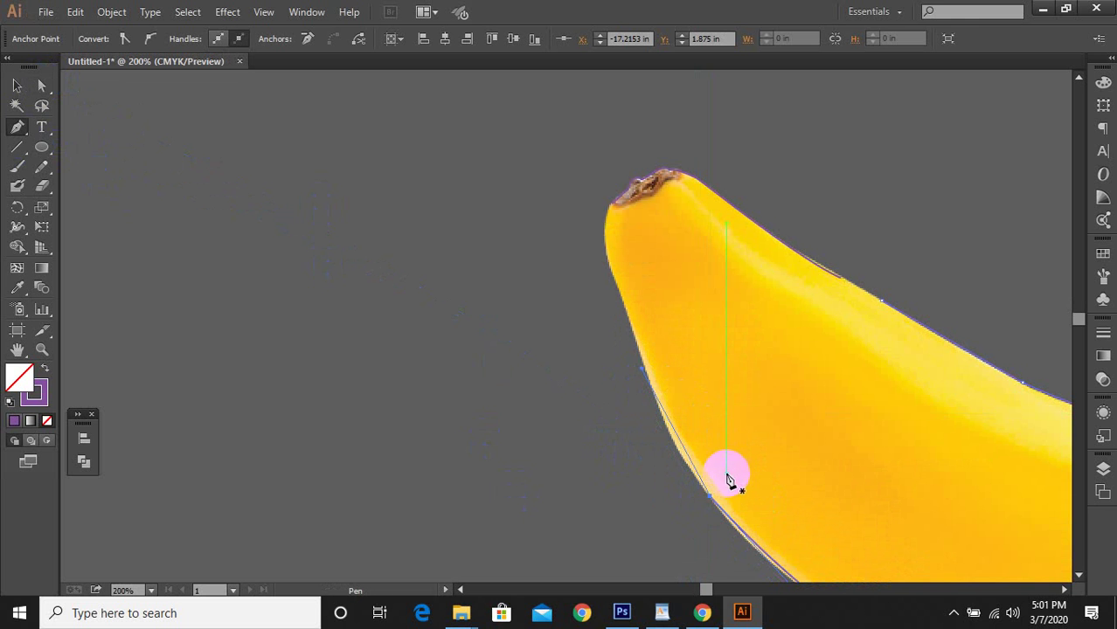
# Resume the outline from the adjusted anchor, trace up to the brown tip, close the path and check its fit
pyautogui.moveTo(712, 501); pyautogui.dragTo(629, 168)
pyautogui.scroll(-5, 717, 395)
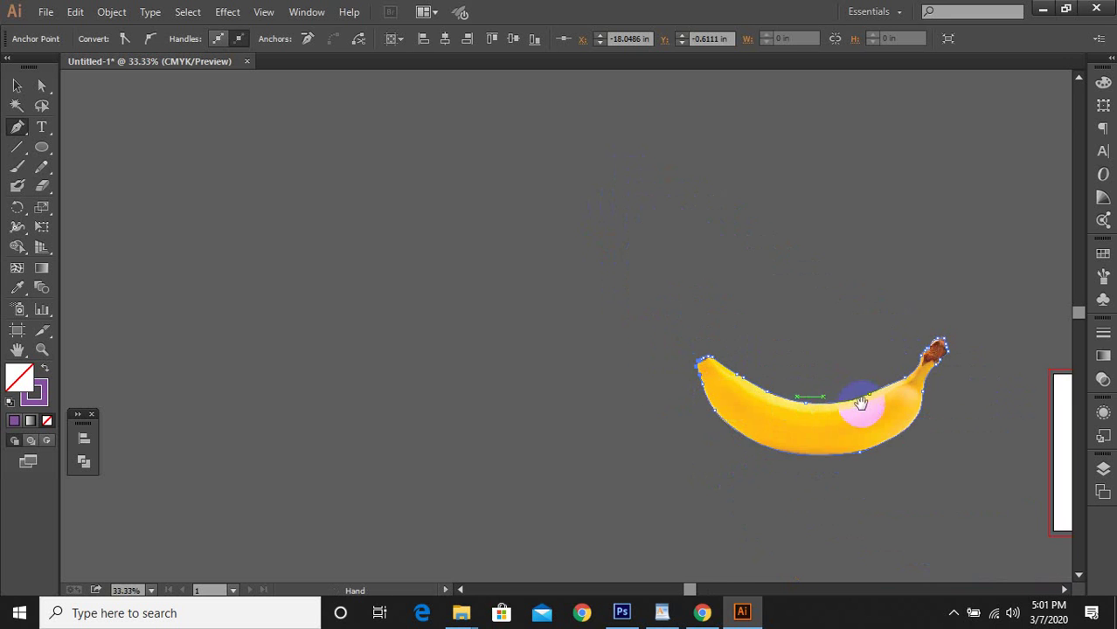
pyautogui.moveTo(856, 398); pyautogui.dragTo(578, 414)
pyautogui.scroll(4, 660, 397)
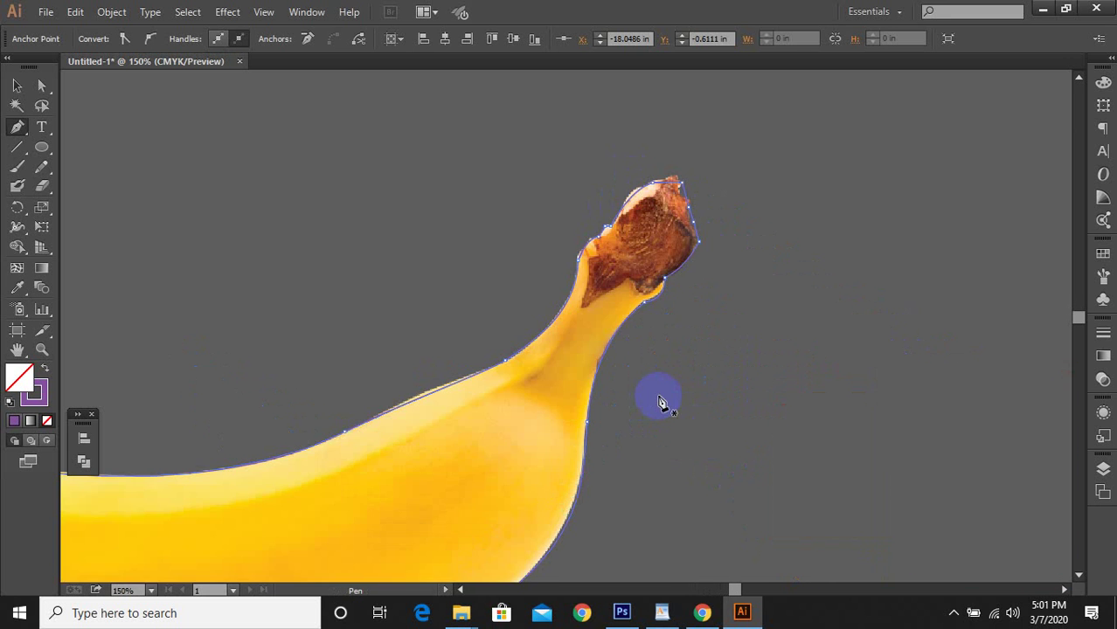
pyautogui.scroll(-3, 659, 402)
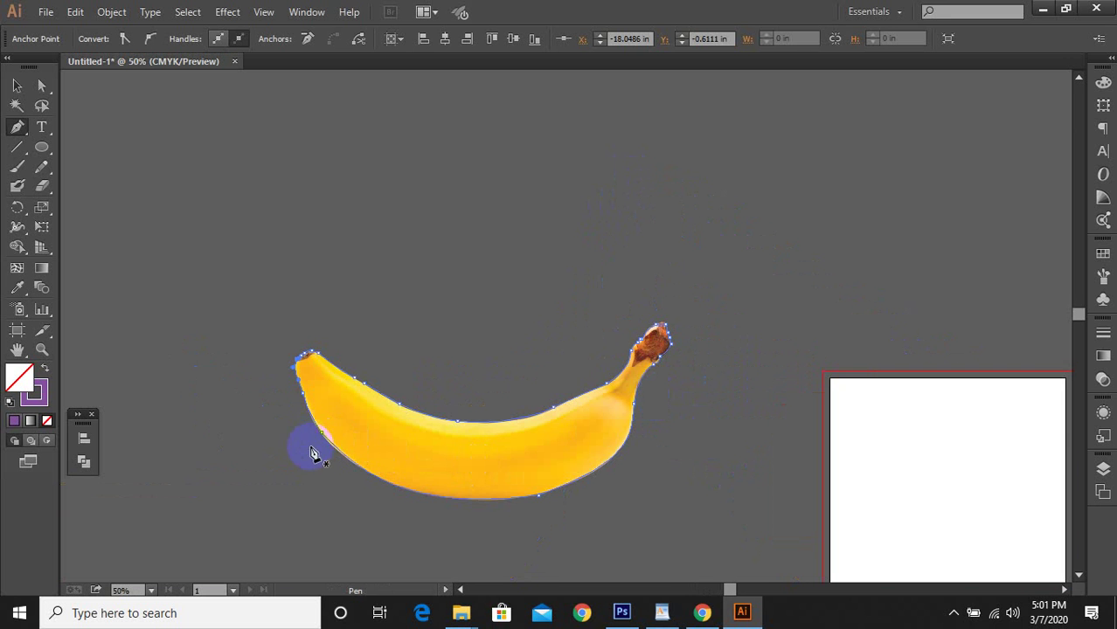
pyautogui.scroll(3, 341, 453)
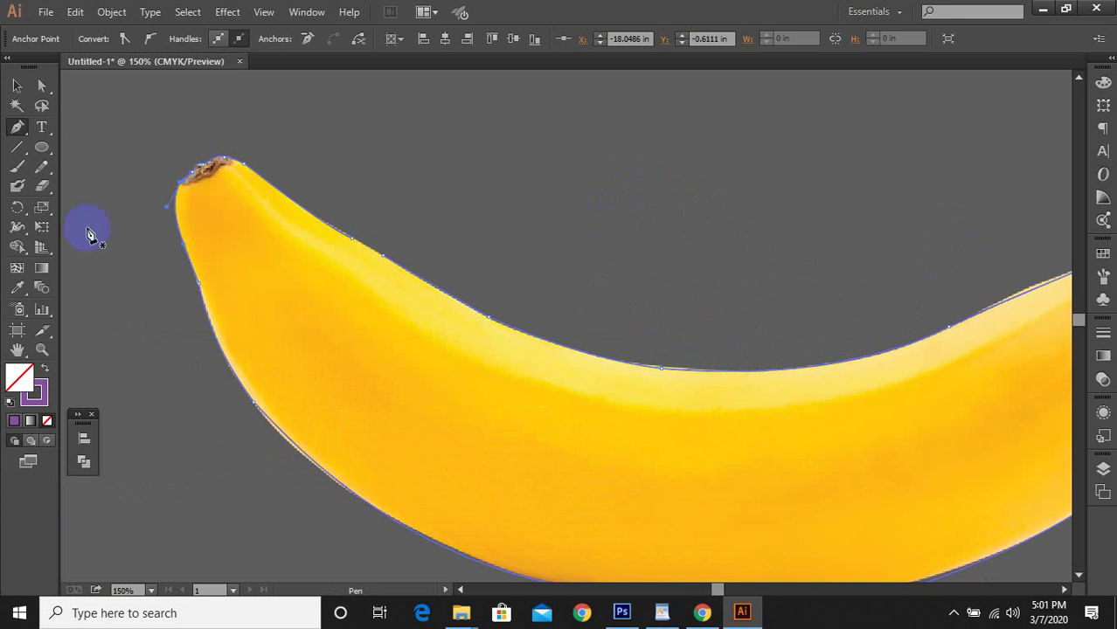
# Draw a separate demonstration curve with two anchor points on the empty canvas above the banana
pyautogui.click(582, 153)
pyautogui.click(798, 160)
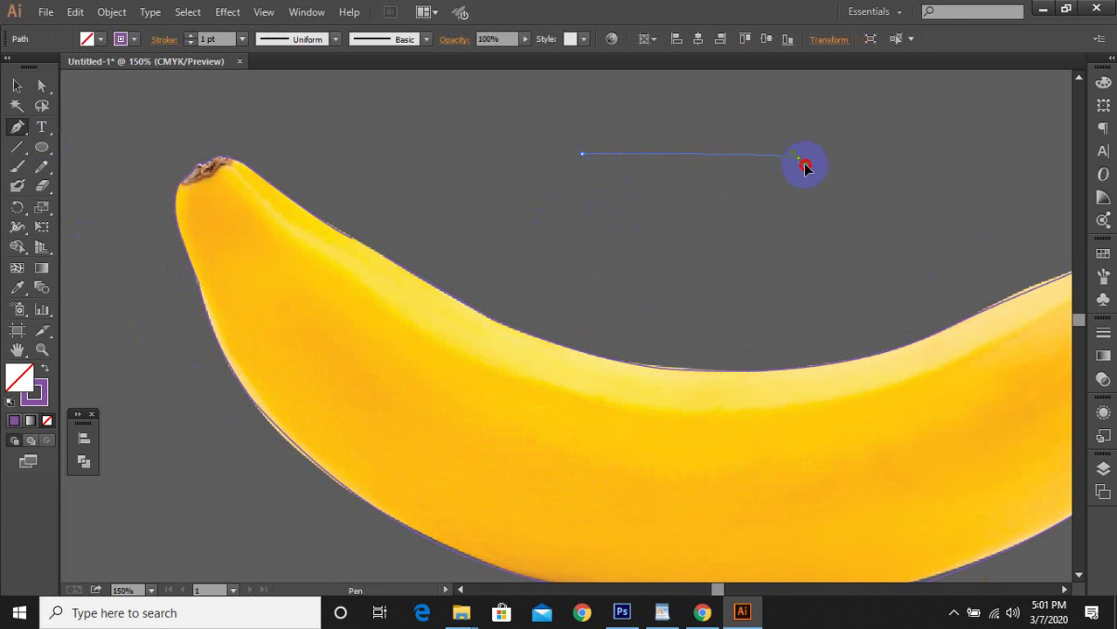
pyautogui.moveTo(868, 227); pyautogui.dragTo(869, 228)
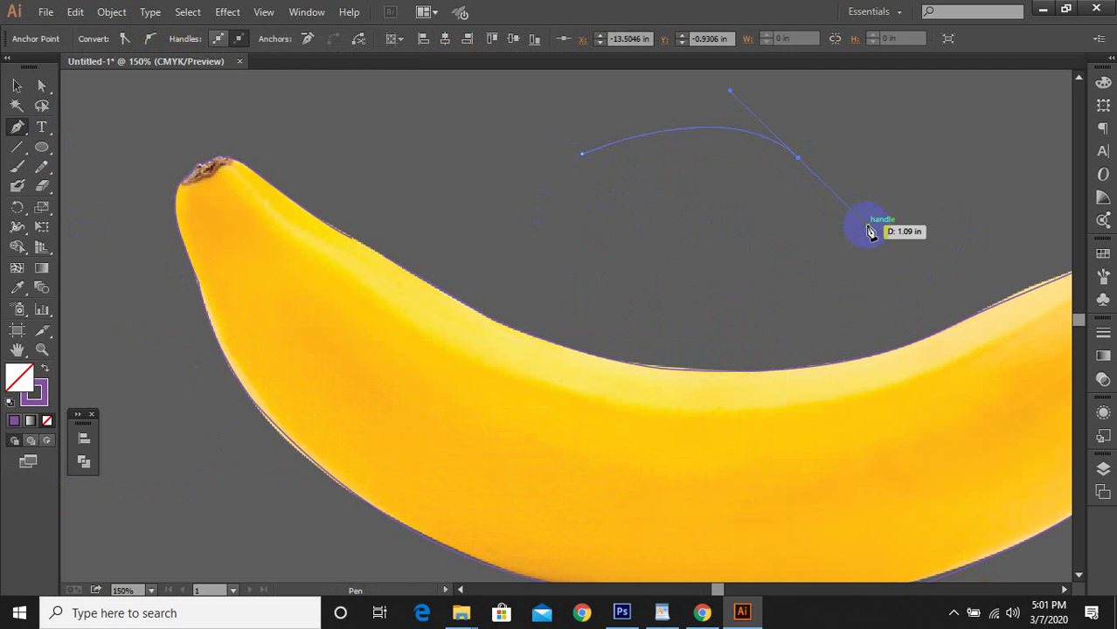
# Lower the demonstration curve's end anchor by about 0.14 in with Direct Selection, and pull a new outgoing handle from it with the Pen tool
pyautogui.moveTo(798, 161)
pyautogui.mouseDown()
pyautogui.moveTo(802, 170)
pyautogui.moveTo(805, 150)
pyautogui.moveTo(793, 178)
pyautogui.moveTo(801, 153)
pyautogui.moveTo(795, 162)
pyautogui.mouseUp()
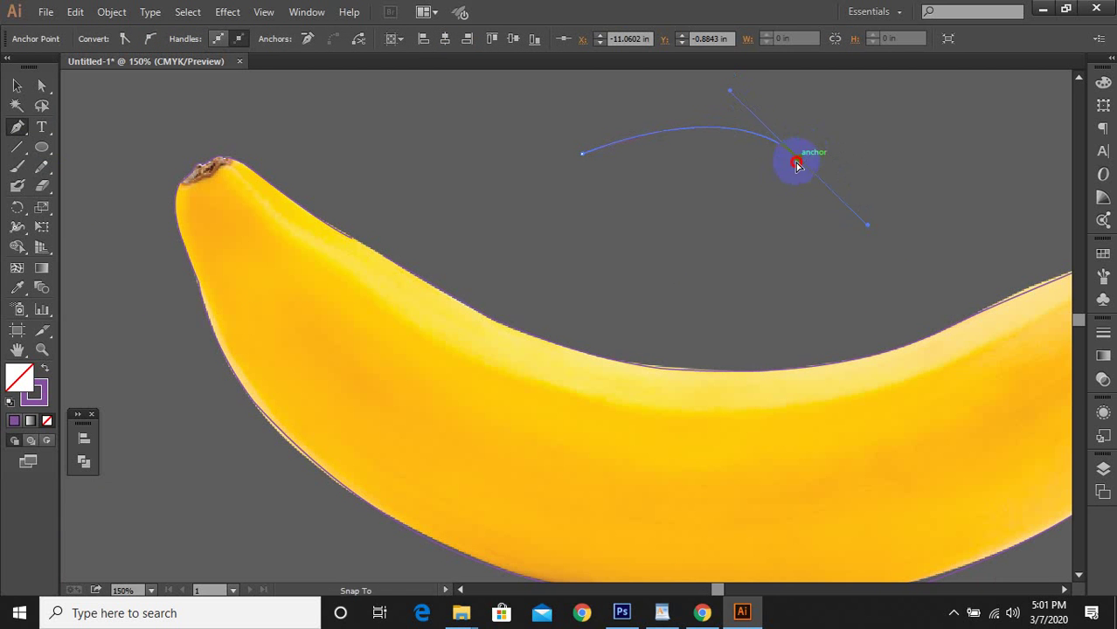
pyautogui.keyDown('ctrl'); pyautogui.click(795, 211); pyautogui.keyUp('ctrl')
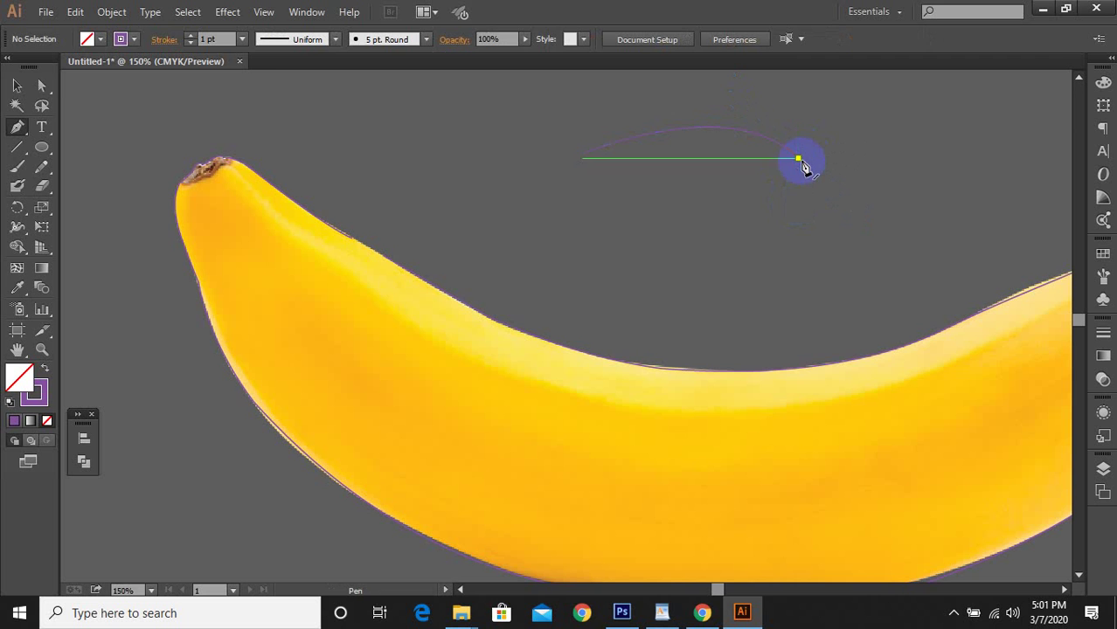
pyautogui.click(41, 85)
pyautogui.moveTo(798, 163)
pyautogui.mouseDown()
pyautogui.moveTo(805, 147)
pyautogui.moveTo(798, 169)
pyautogui.mouseUp()
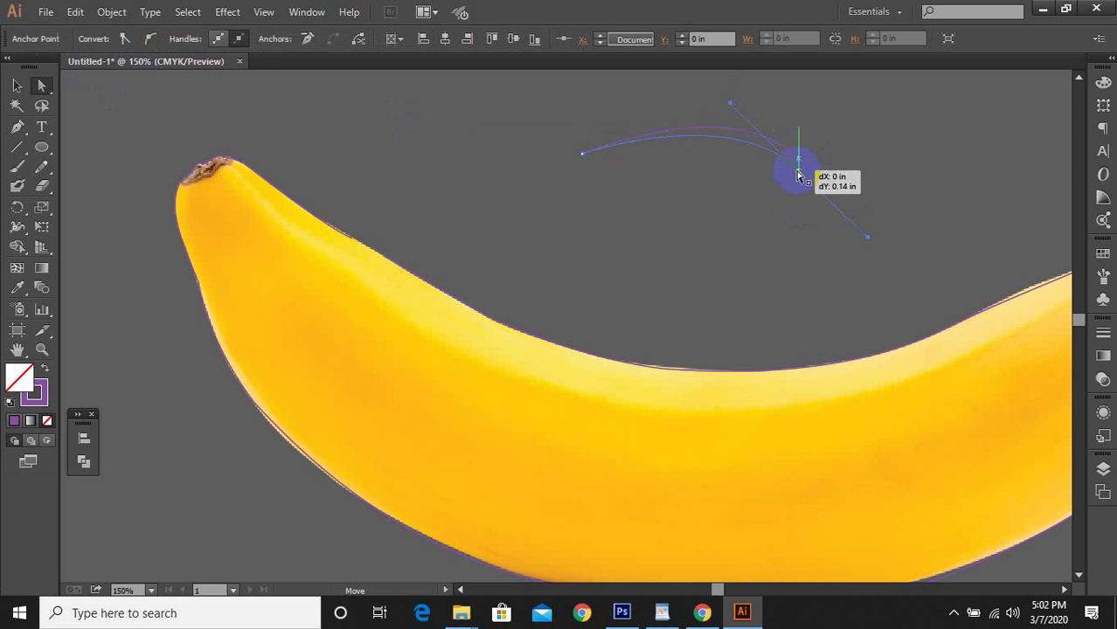
pyautogui.click(17, 128)
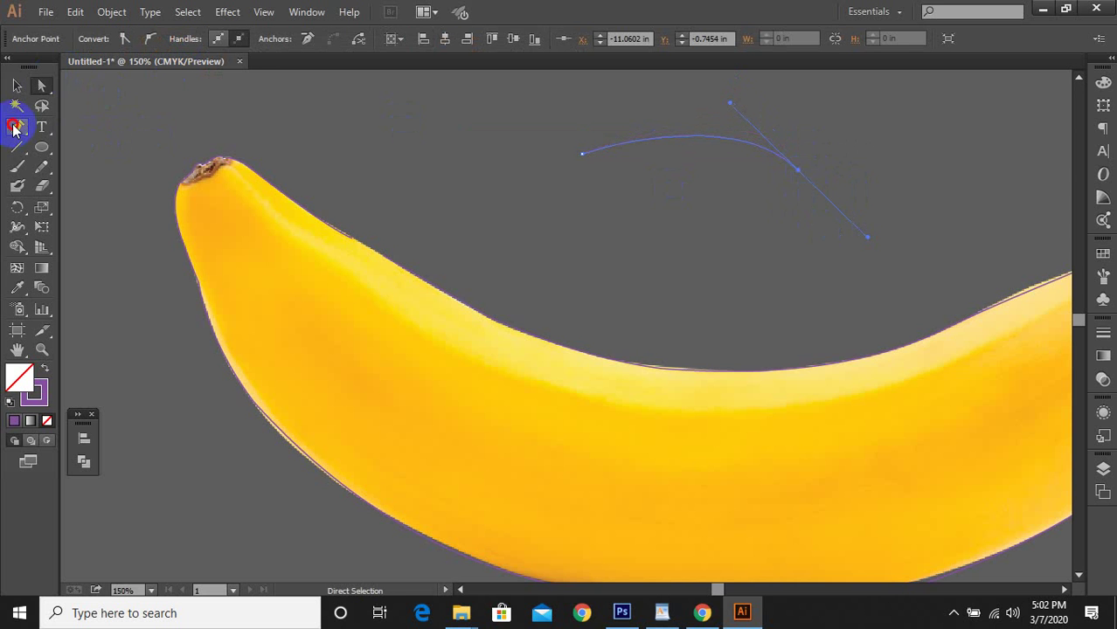
pyautogui.click(942, 200)
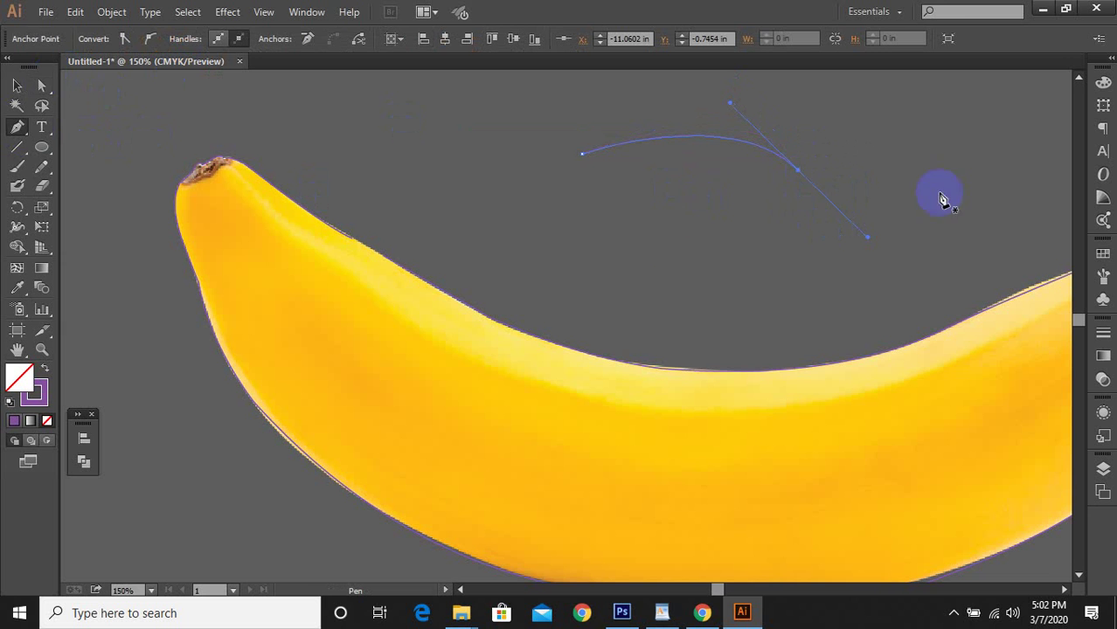
pyautogui.click(798, 178)
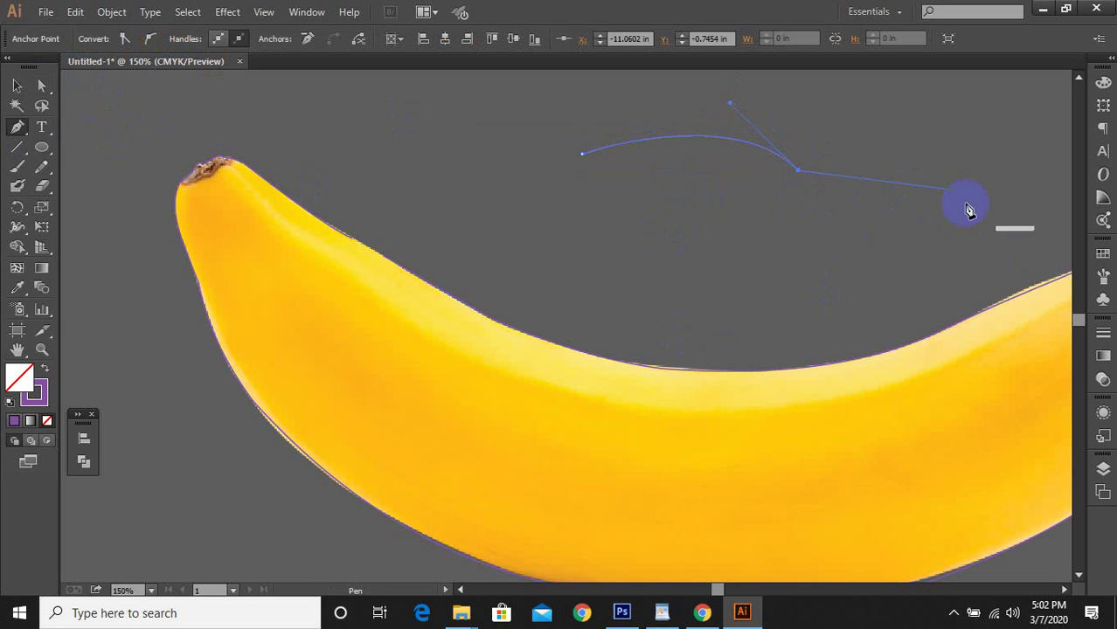
# Delete the demonstration curve above the banana
pyautogui.scroll(-2, 822, 305)
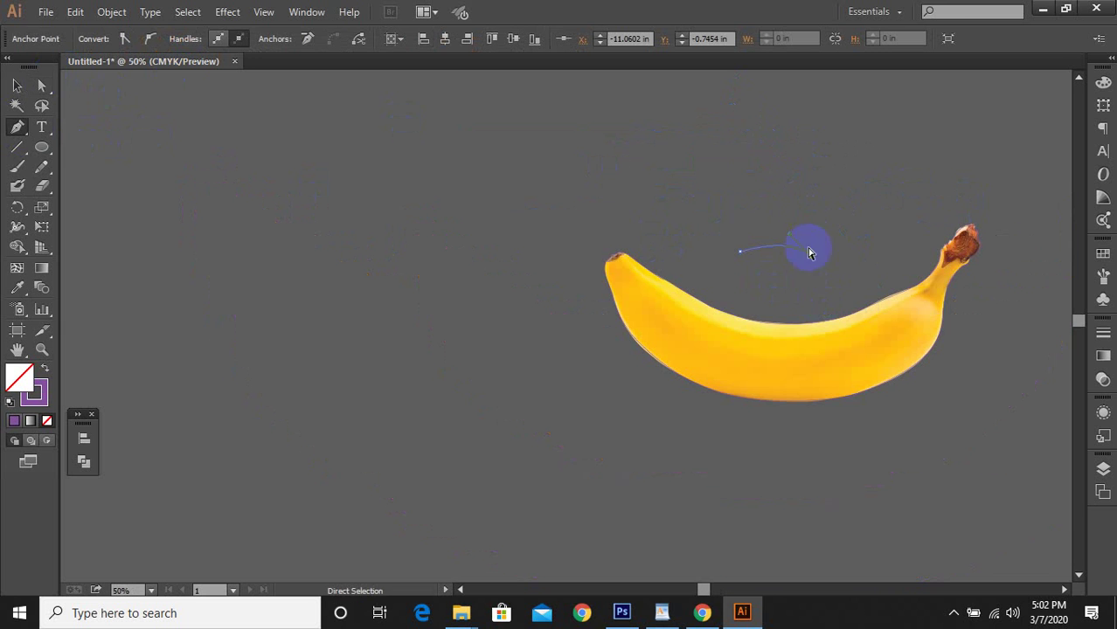
pyautogui.keyDown('ctrl'); pyautogui.moveTo(701, 169); pyautogui.dragTo(821, 311); pyautogui.keyUp('ctrl')
pyautogui.keyDown('ctrl'); pyautogui.click(822, 315); pyautogui.keyUp('ctrl')
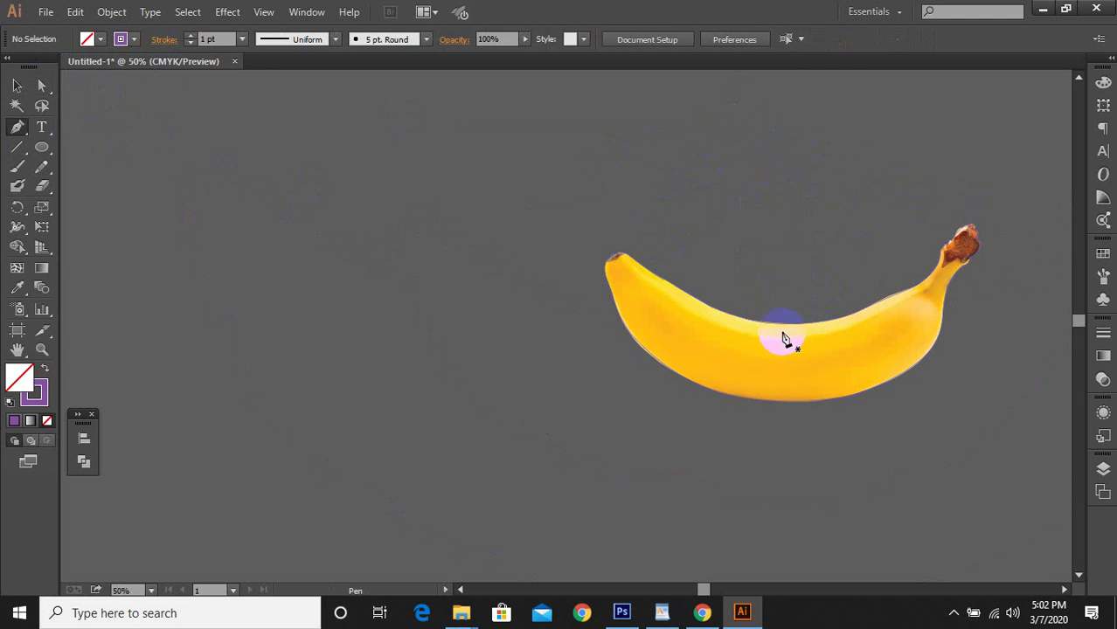
# Draw a separate path along the lower border of the brown stem end, crossing the banana outline on both sides, and deselect it
pyautogui.scroll(3, 789, 353)
pyautogui.moveTo(912, 282); pyautogui.dragTo(332, 380)
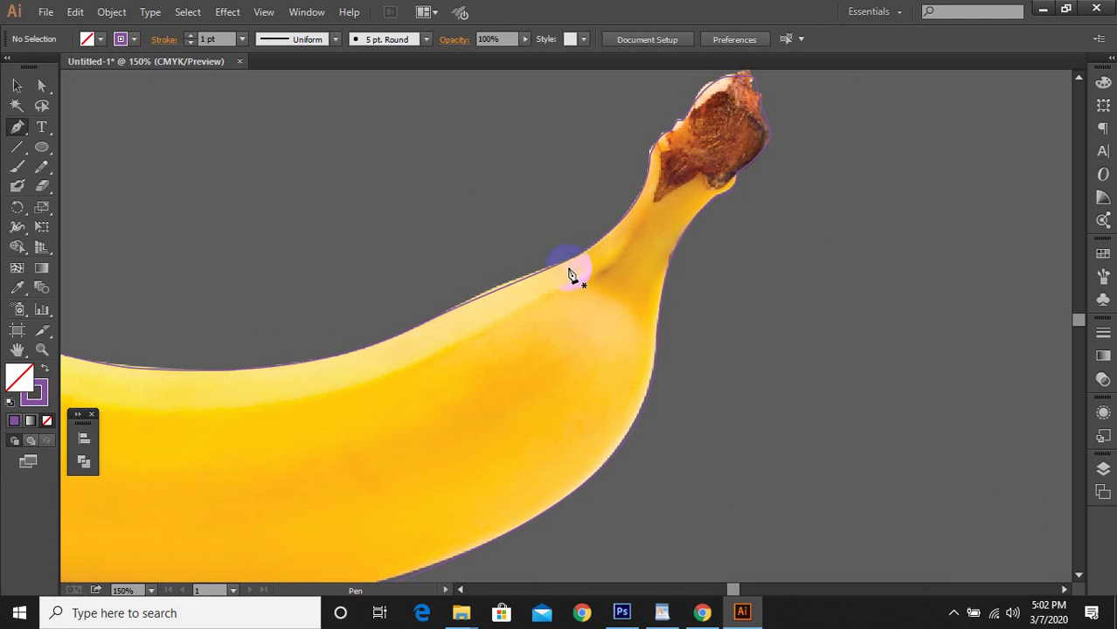
pyautogui.click(657, 137)
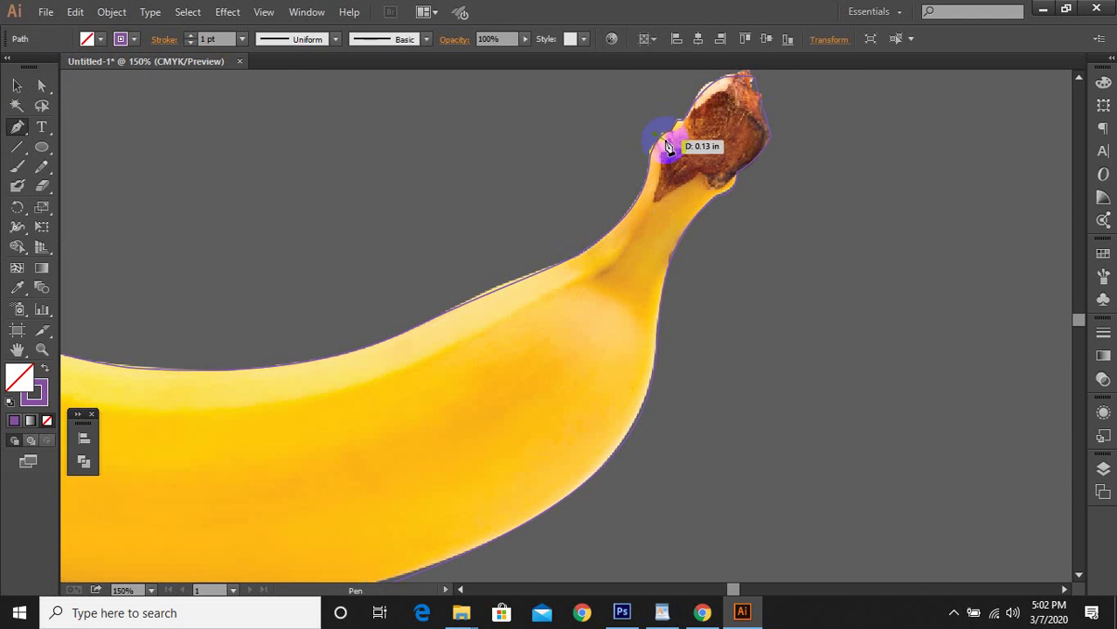
pyautogui.hotkey('ctrl', 'z')
pyautogui.click(664, 119)
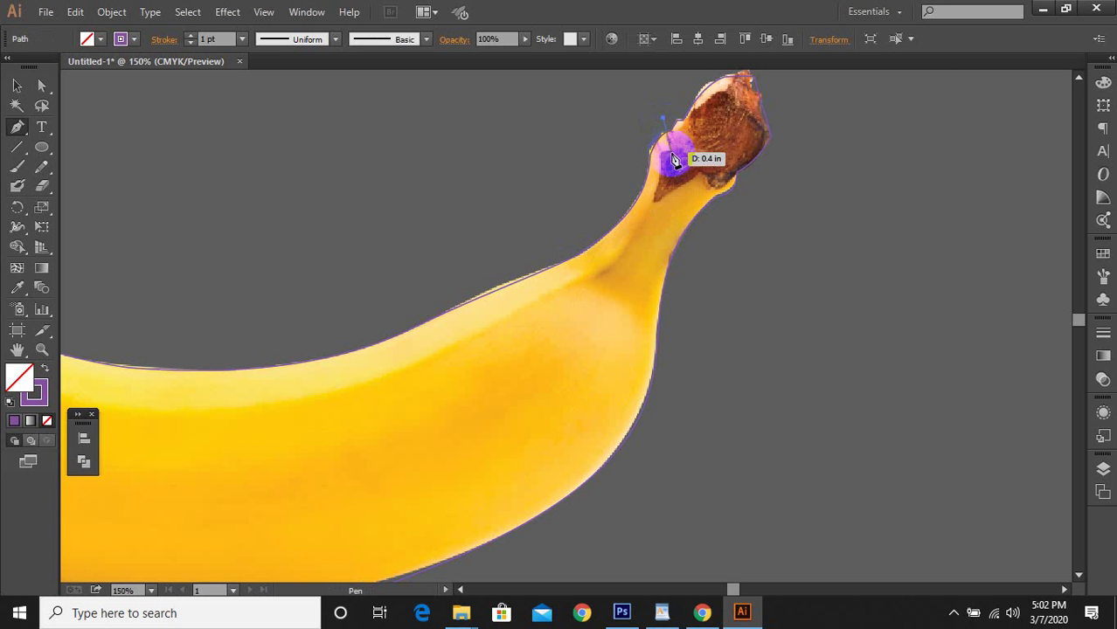
pyautogui.click(664, 149)
pyautogui.moveTo(666, 168); pyautogui.dragTo(569, 168)
pyautogui.scroll(-2, 752, 237)
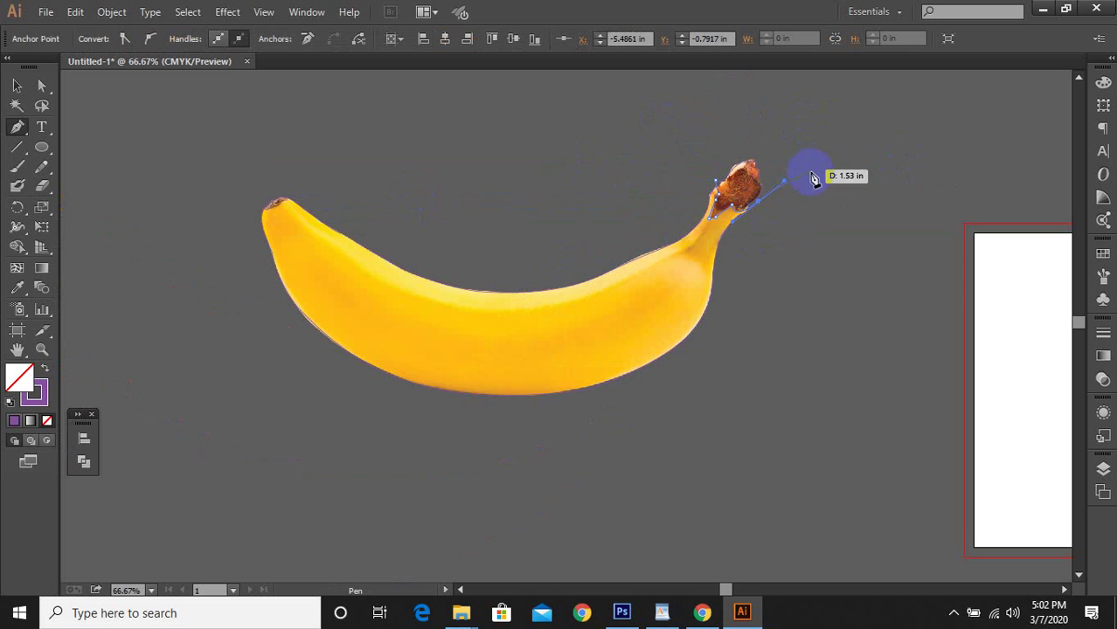
pyautogui.keyDown('ctrl'); pyautogui.click(830, 241); pyautogui.keyUp('ctrl')
# Draw a separate path along the lower border of the brown tip, starting and ending outside the banana outline
pyautogui.press('space')
pyautogui.moveTo(485, 232); pyautogui.dragTo(791, 250)
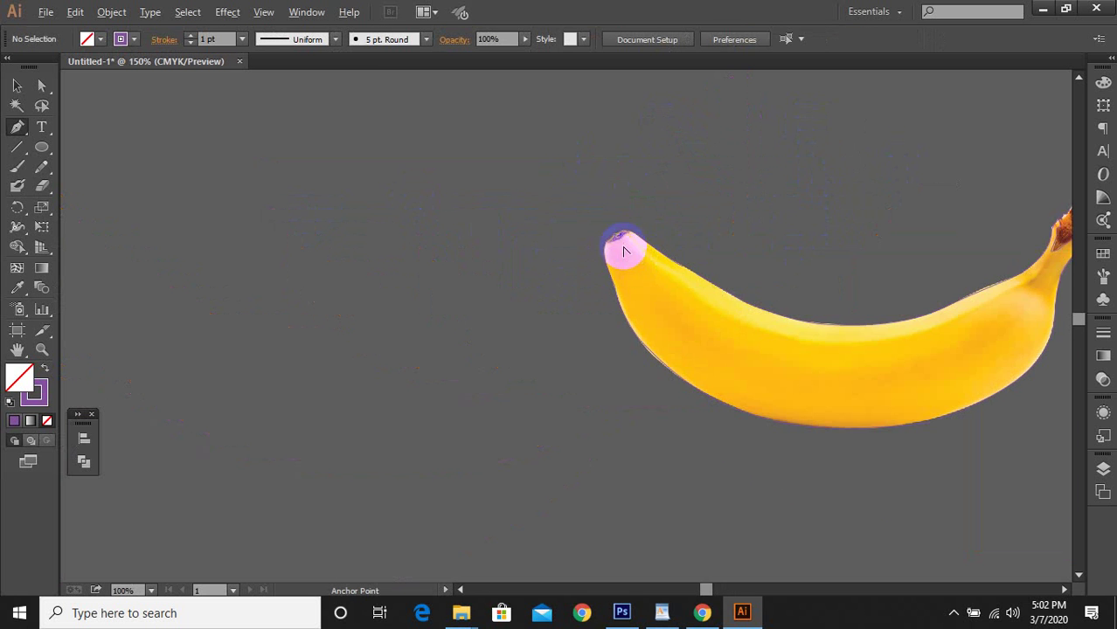
pyautogui.scroll(6, 618, 248)
pyautogui.click(398, 186)
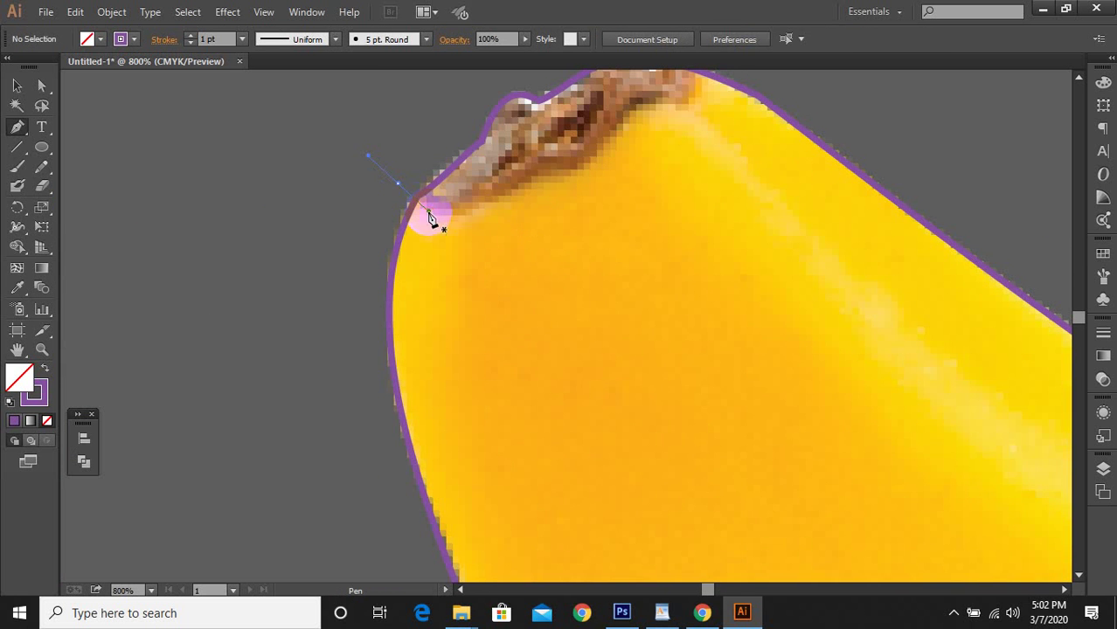
pyautogui.scroll(3, 472, 218)
pyautogui.moveTo(536, 272)
pyautogui.mouseDown()
pyautogui.moveTo(603, 244)
pyautogui.moveTo(607, 226)
pyautogui.moveTo(579, 263)
pyautogui.mouseUp()
pyautogui.moveTo(629, 217)
pyautogui.mouseDown()
pyautogui.moveTo(620, 213)
pyautogui.moveTo(713, 148)
pyautogui.mouseUp()
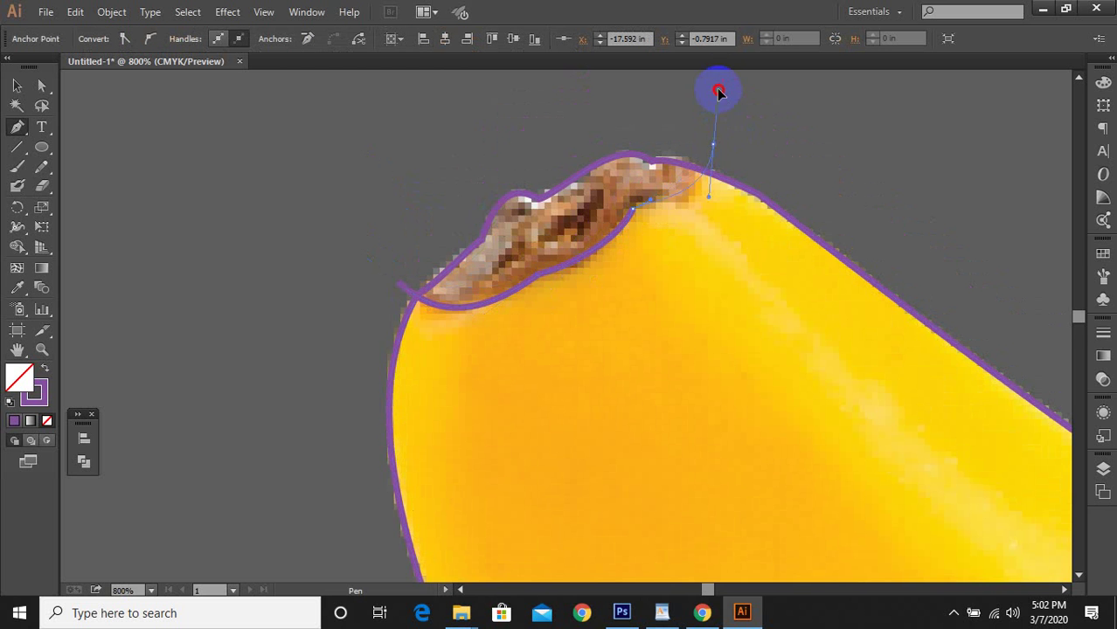
pyautogui.scroll(5, 717, 96)
pyautogui.moveTo(719, 92); pyautogui.dragTo(736, 253)
pyautogui.scroll(-4, 793, 344)
pyautogui.moveTo(872, 367); pyautogui.dragTo(968, 503)
pyautogui.scroll(-3, 529, 249)
# Try to split all the selected banana paths with Pathfinder Divide, and undo it
pyautogui.click(18, 88)
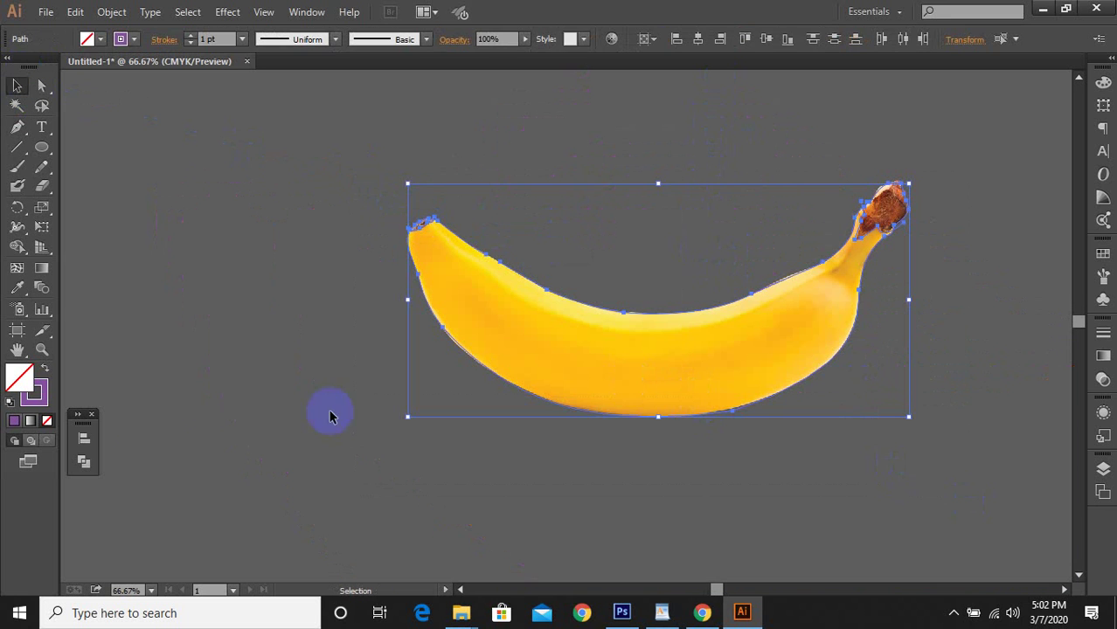
pyautogui.click(84, 461)
pyautogui.click(116, 506)
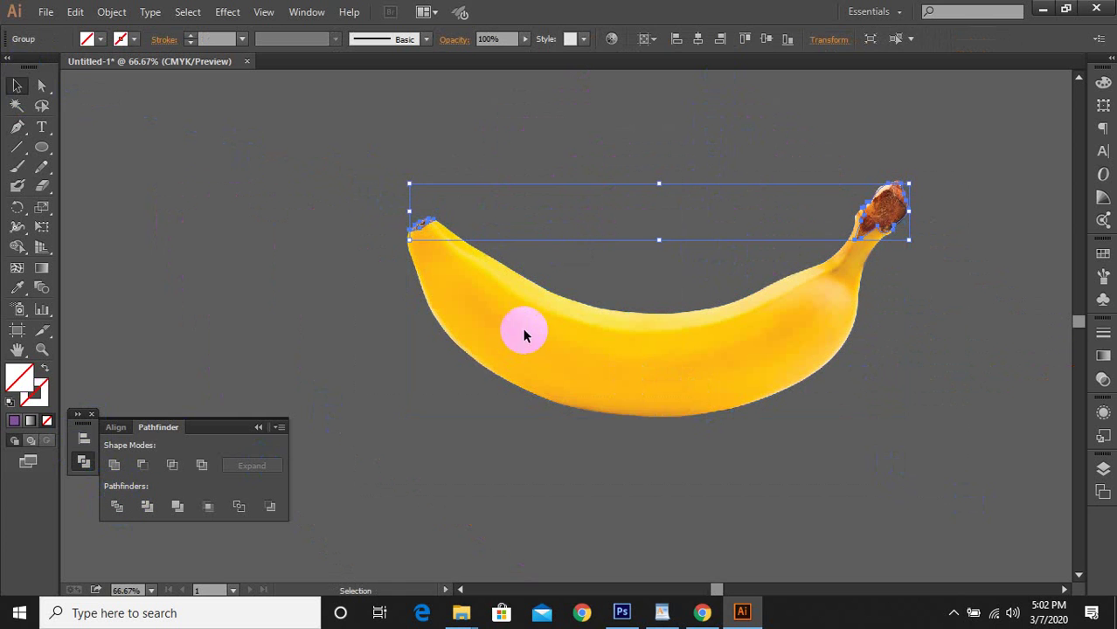
pyautogui.rightClick(524, 335)
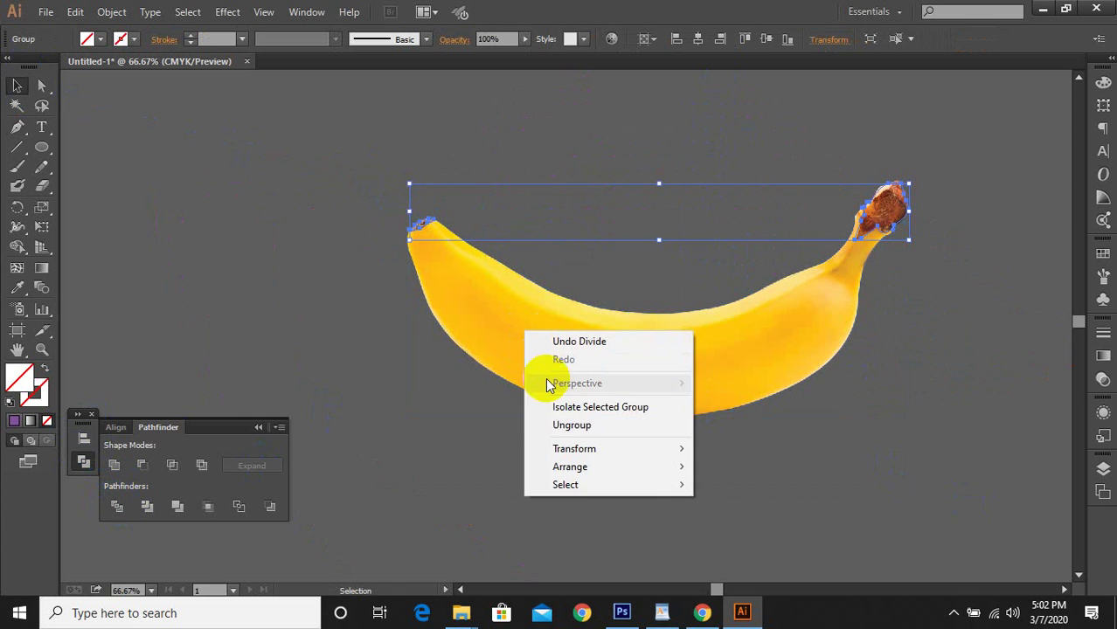
pyautogui.click(830, 451)
pyautogui.hotkey('ctrl', 'z')
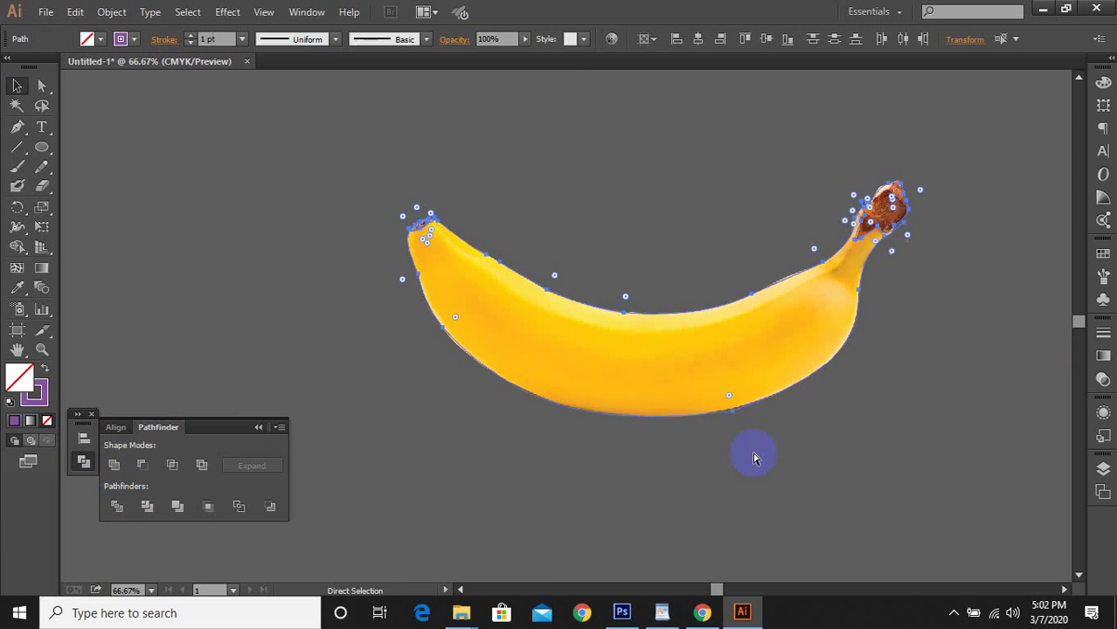
# Close the gap in the outline on the banana's upper edge near the tip by joining its two open endpoints with the Pen tool
pyautogui.press('v')
pyautogui.click(689, 505)
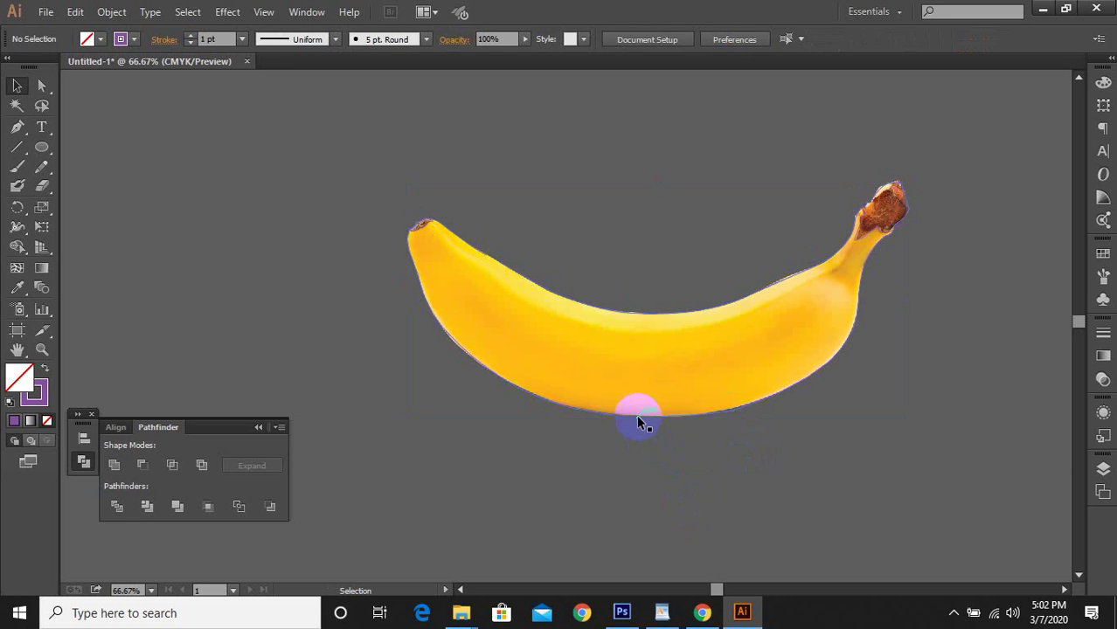
pyautogui.click(636, 414)
pyautogui.scroll(3, 471, 363)
pyautogui.scroll(6, 390, 284)
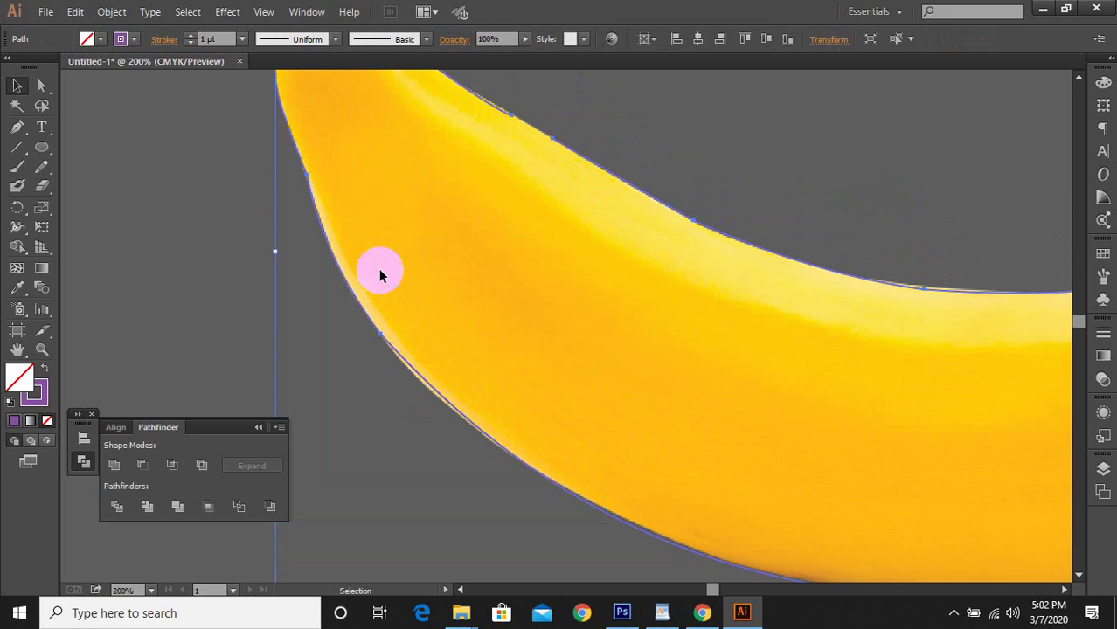
pyautogui.scroll(2, 344, 203)
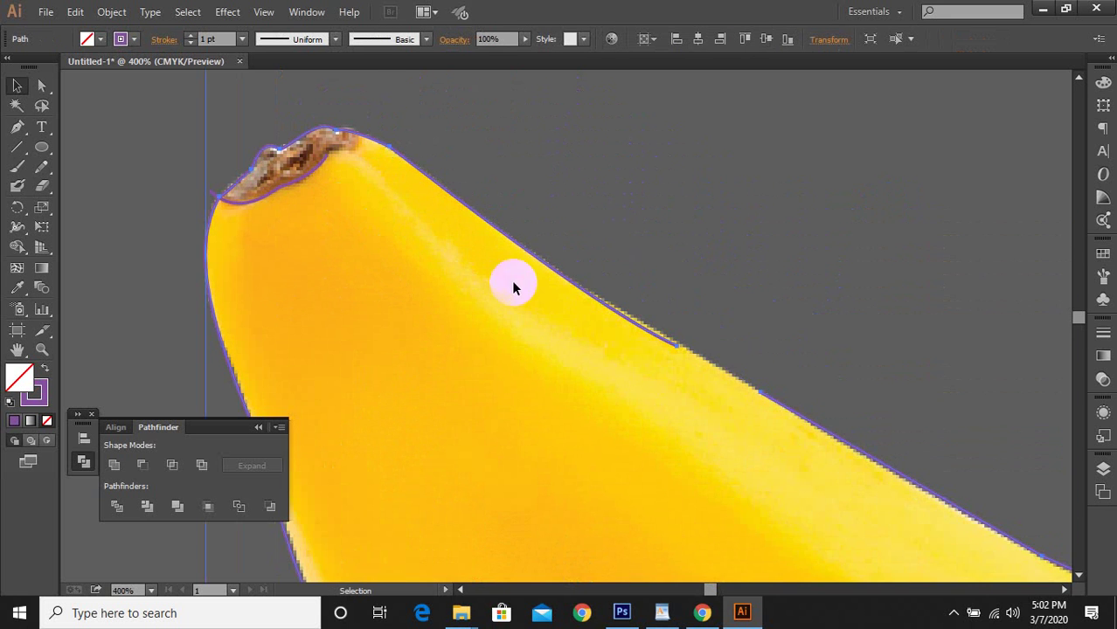
pyautogui.click(17, 126)
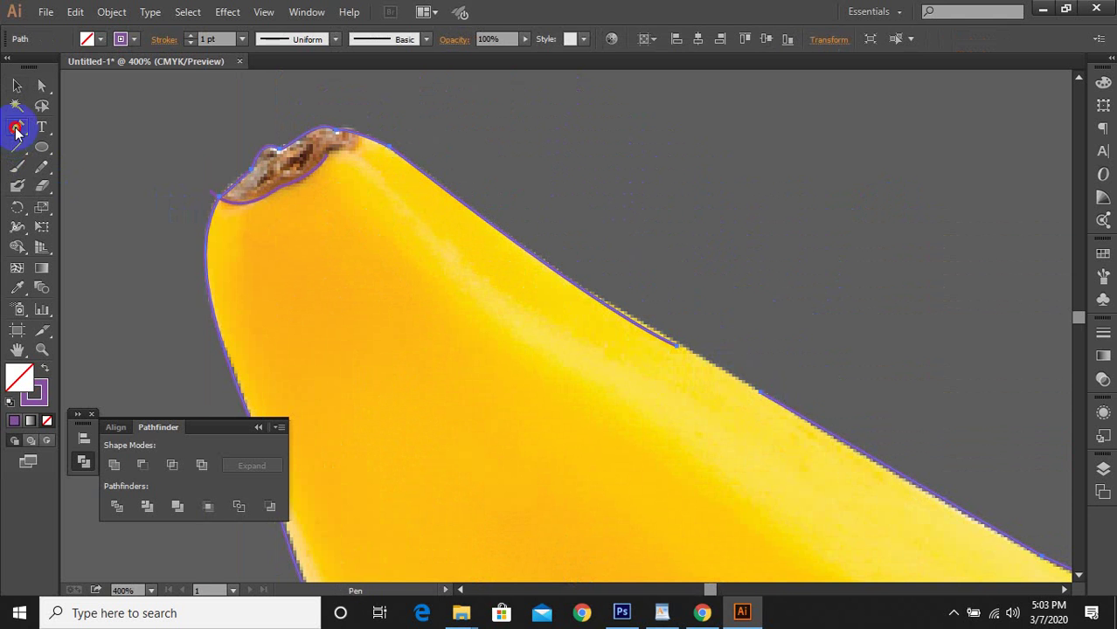
pyautogui.click(762, 406)
pyautogui.click(758, 394)
pyautogui.moveTo(677, 345); pyautogui.dragTo(682, 349)
# Select all the banana paths, split them with Pathfinder Divide, and ungroup the result
pyautogui.scroll(-3, 807, 349)
pyautogui.scroll(-2, 805, 352)
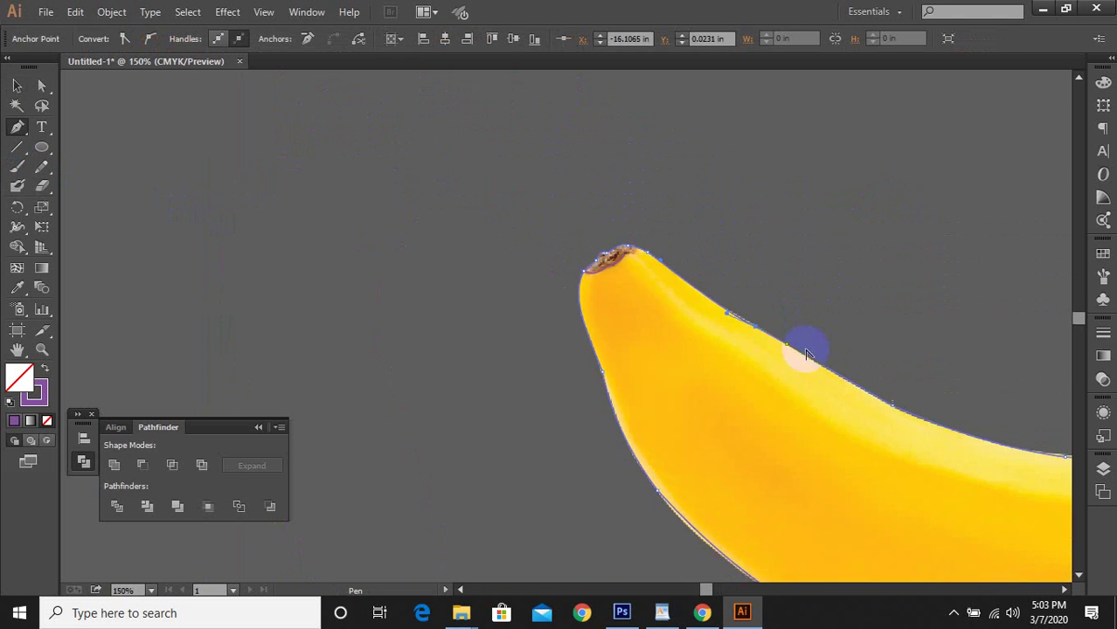
pyautogui.moveTo(860, 347); pyautogui.dragTo(632, 317)
pyautogui.scroll(-1, 641, 316)
pyautogui.click(17, 85)
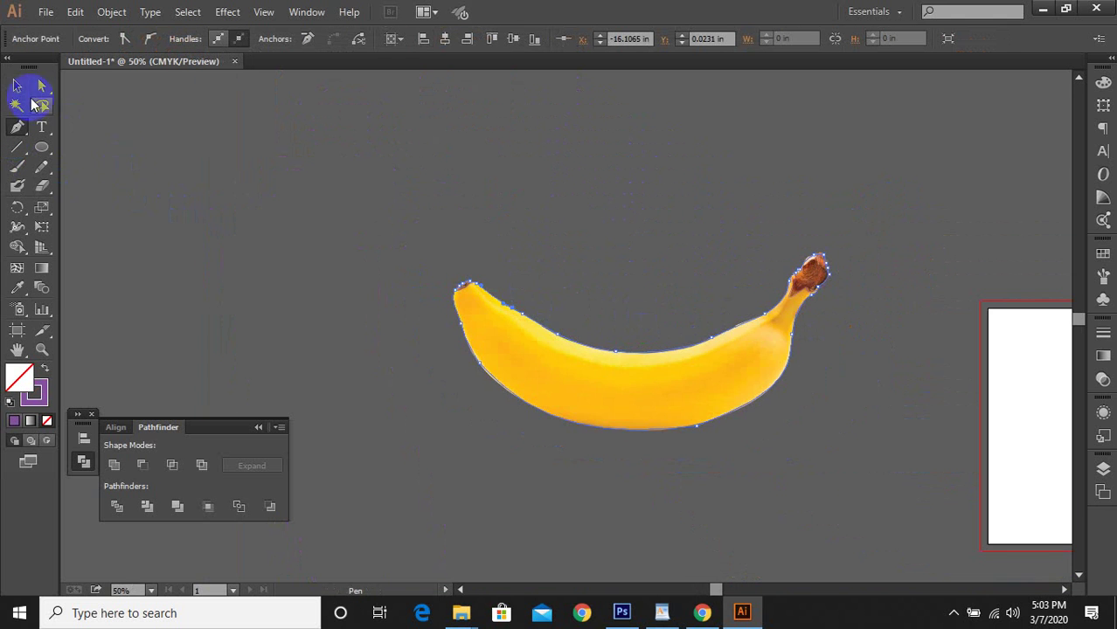
pyautogui.click(461, 292)
pyautogui.moveTo(420, 197); pyautogui.dragTo(804, 500)
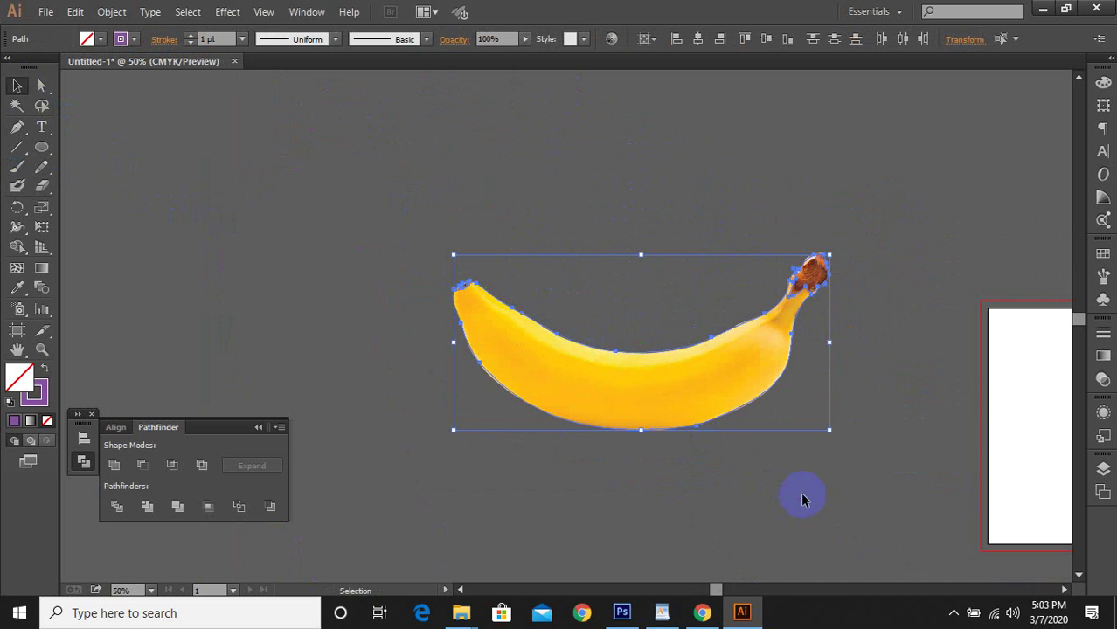
pyautogui.click(116, 507)
pyautogui.rightClick(536, 386)
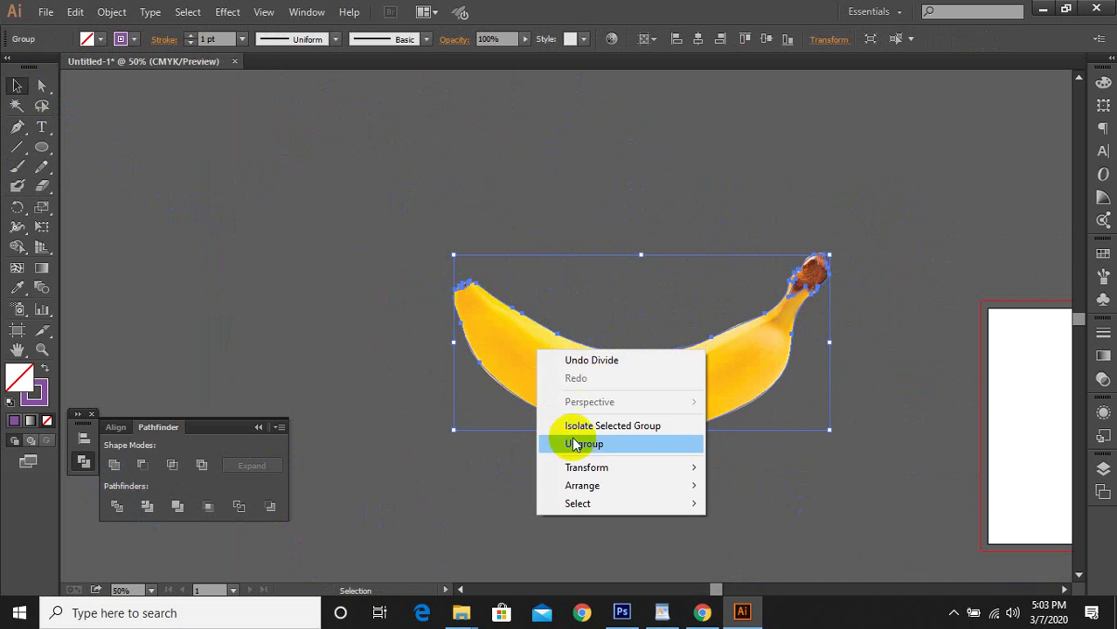
pyautogui.click(568, 433)
# Select the divided stem and body pieces in turn, and examine the border of the brown tip up close
pyautogui.click(864, 313)
pyautogui.click(820, 268)
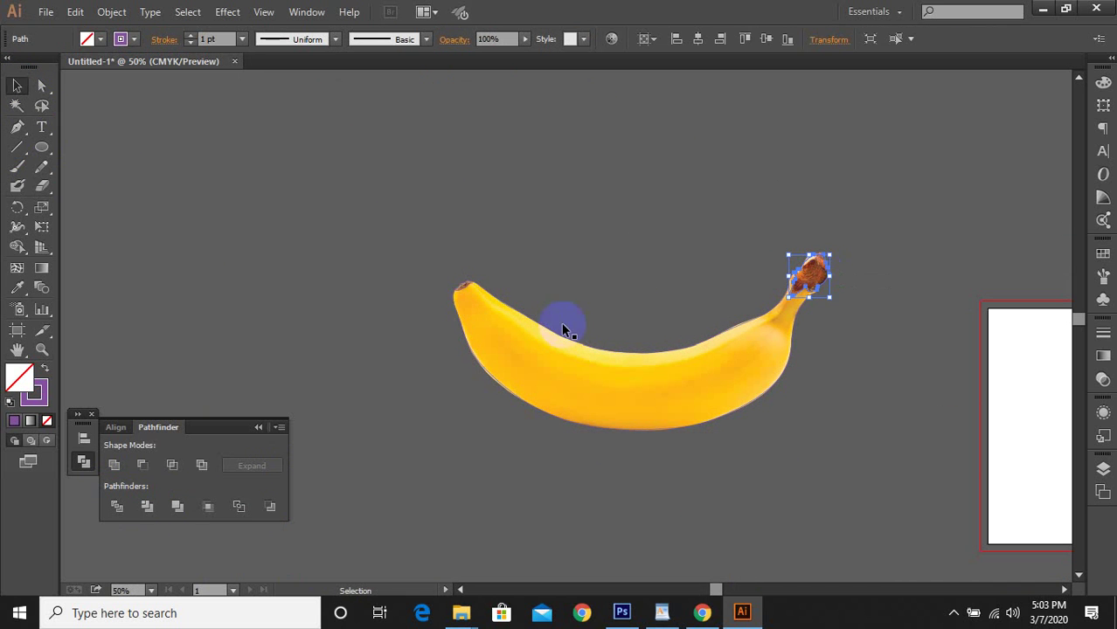
pyautogui.click(461, 295)
pyautogui.scroll(4, 462, 301)
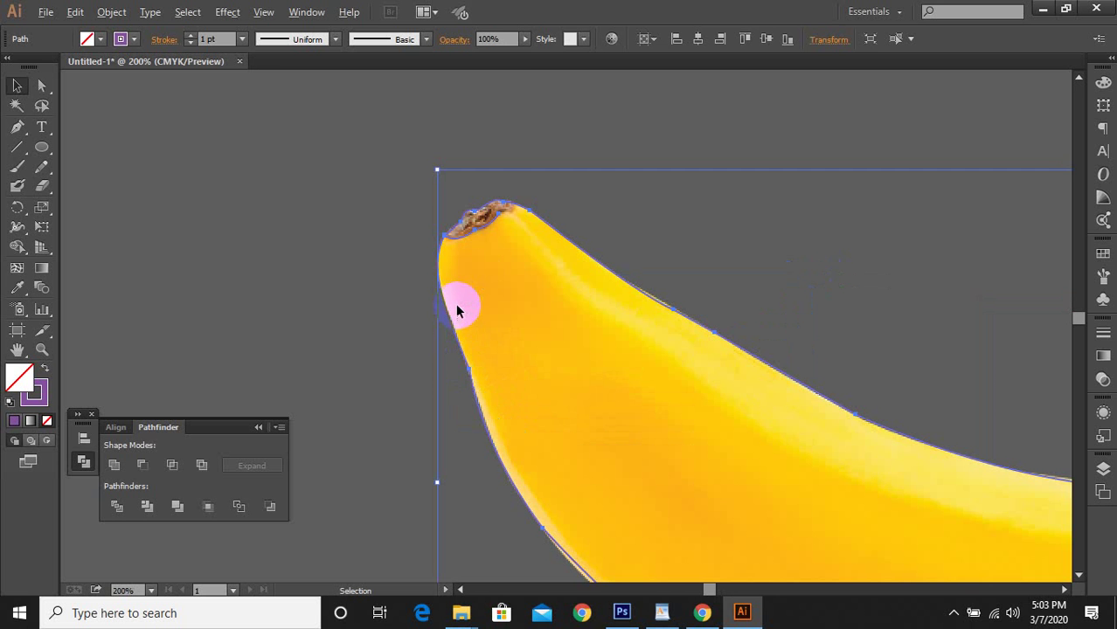
pyautogui.click(511, 193)
pyautogui.click(479, 213)
pyautogui.scroll(5, 564, 206)
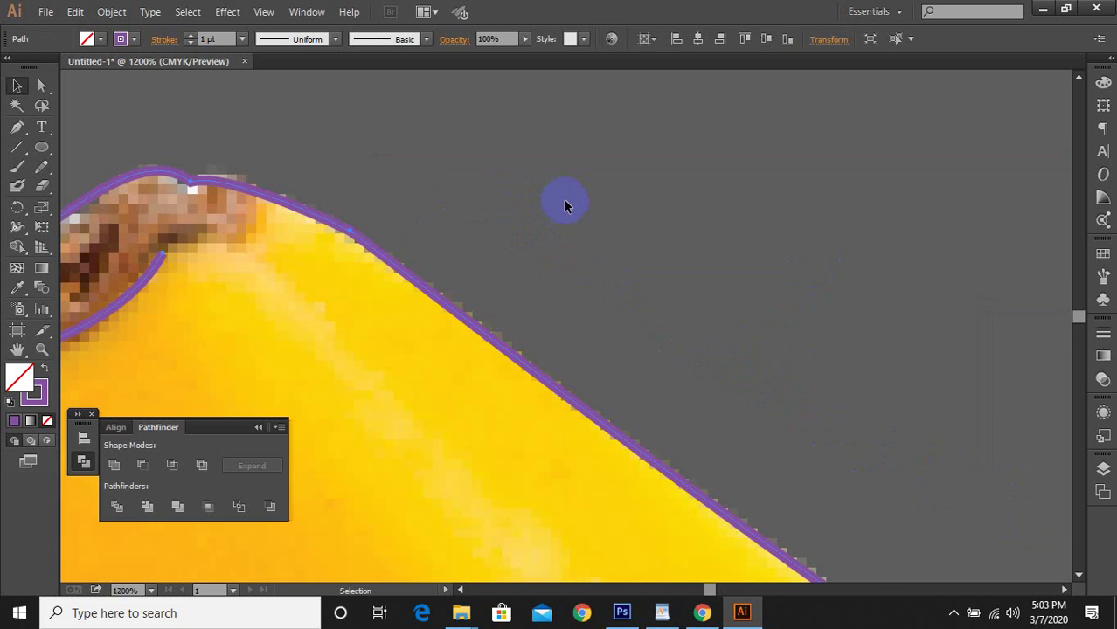
pyautogui.scroll(-2, 228, 226)
# Group the selected artwork, and draw a curve with the Pen tool from the open end of the tip's border across the outline
pyautogui.hotkey('ctrl', 'g')
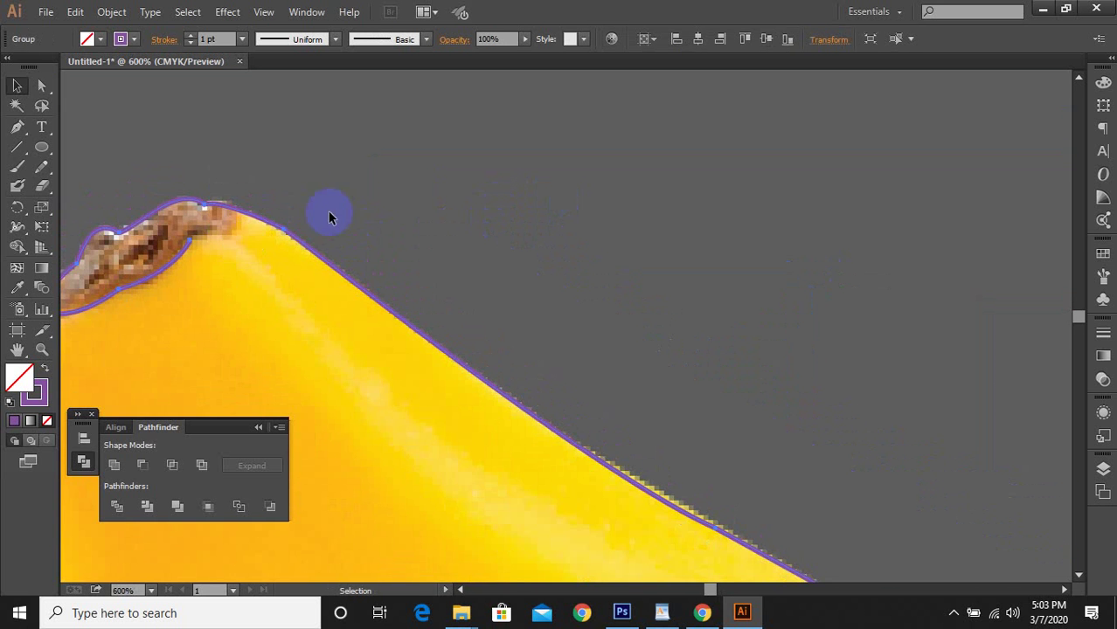
pyautogui.click(361, 196)
pyautogui.moveTo(361, 196); pyautogui.dragTo(538, 210)
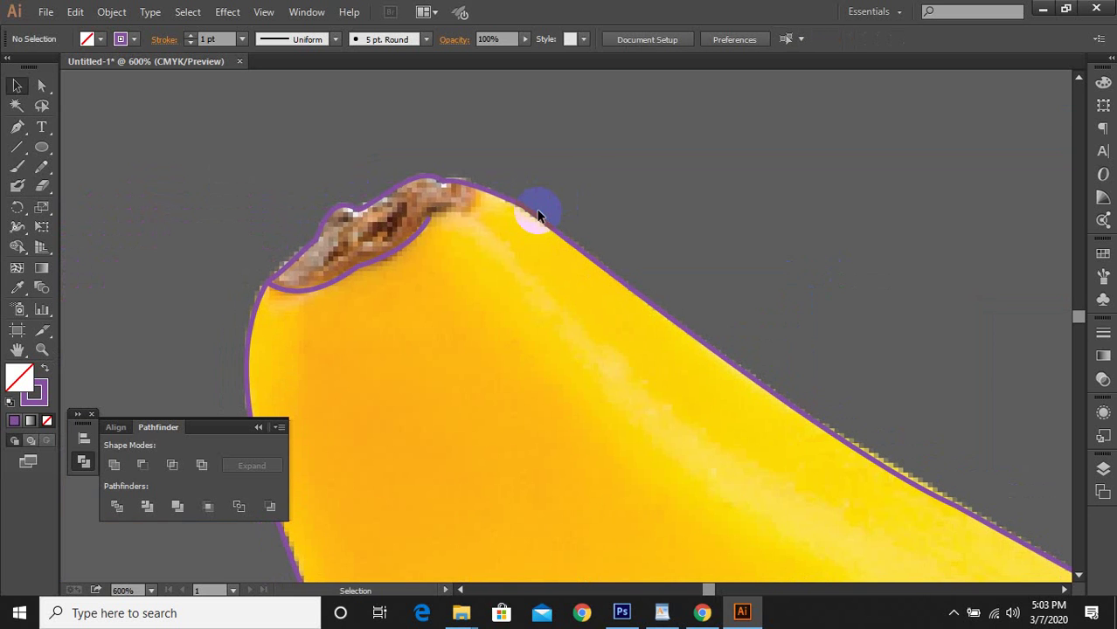
pyautogui.click(17, 126)
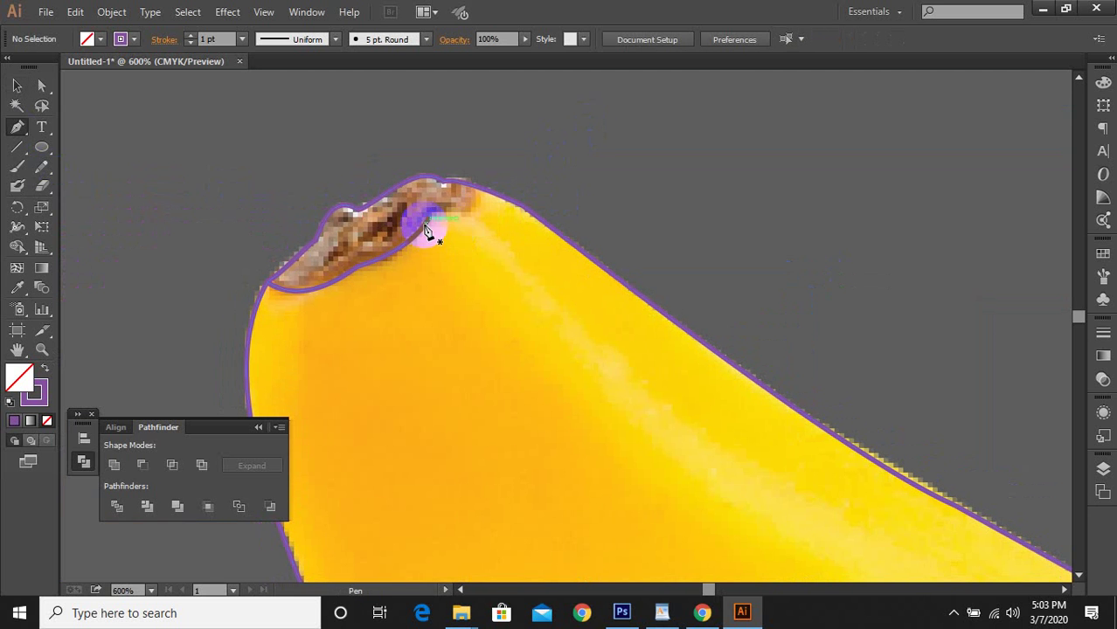
pyautogui.moveTo(429, 219); pyautogui.dragTo(457, 224)
pyautogui.moveTo(491, 184); pyautogui.dragTo(492, 125)
# Divide the banana artwork again together with the extended tip border, ungroup the pieces and deselect them
pyautogui.scroll(-1, 566, 207)
pyautogui.moveTo(333, 152); pyautogui.dragTo(590, 292)
pyautogui.click(117, 506)
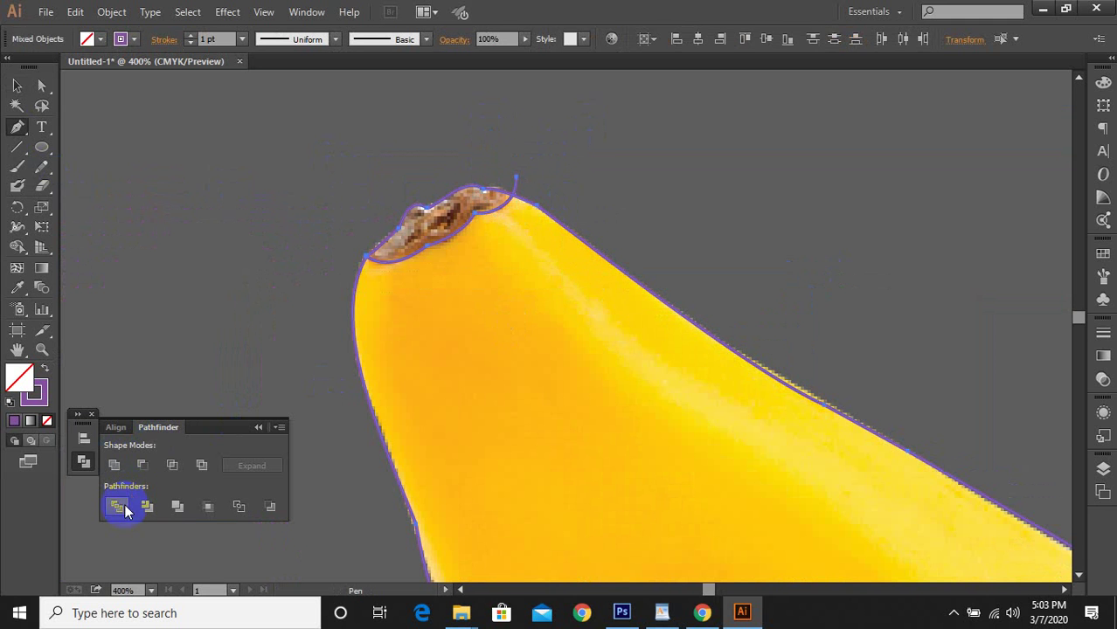
pyautogui.rightClick(461, 264)
pyautogui.click(507, 355)
pyautogui.keyDown('ctrl'); pyautogui.click(447, 197); pyautogui.keyUp('ctrl')
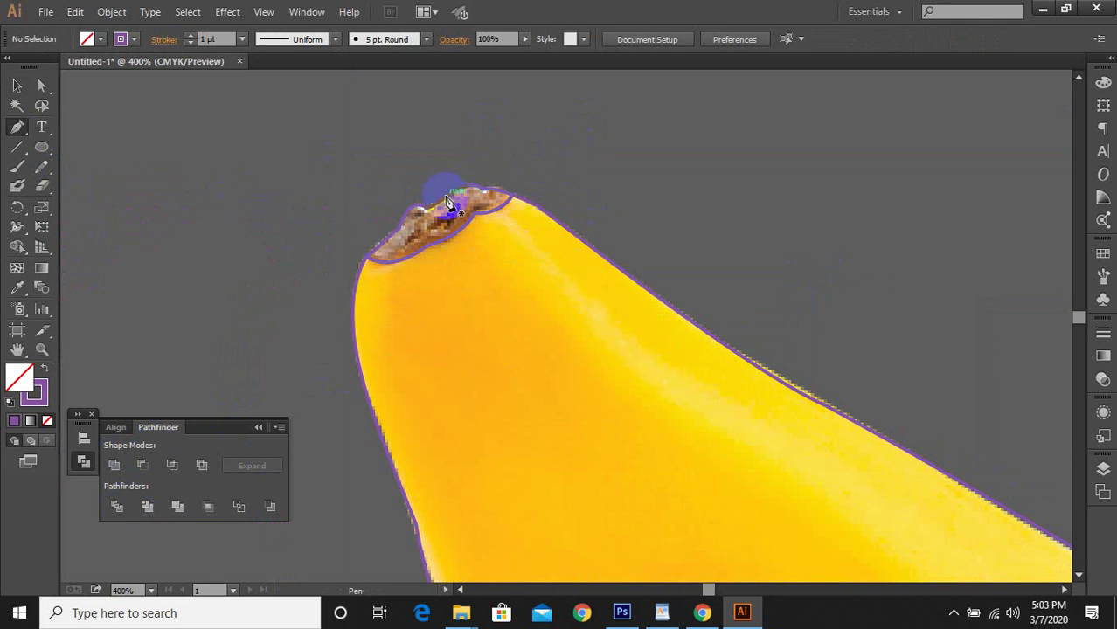
# Select all the traced banana paths and place a copy of them directly below the photo
pyautogui.keyDown('ctrl'); pyautogui.click(448, 203); pyautogui.keyUp('ctrl')
pyautogui.scroll(-3, 599, 205)
pyautogui.click(17, 85)
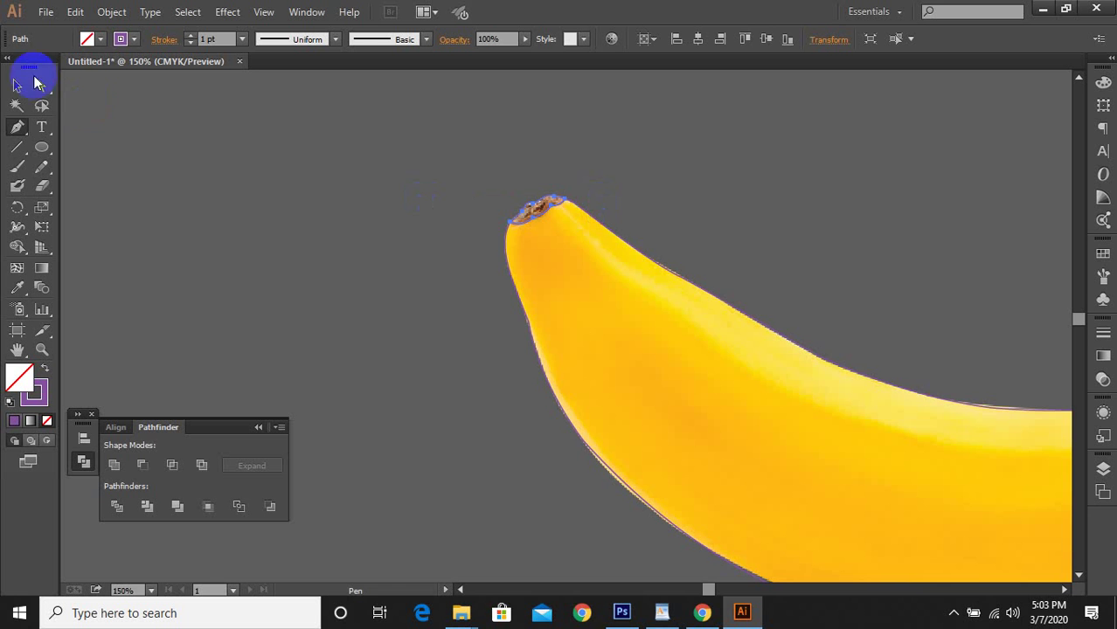
pyautogui.moveTo(772, 279); pyautogui.dragTo(468, 189)
pyautogui.scroll(-2, 645, 260)
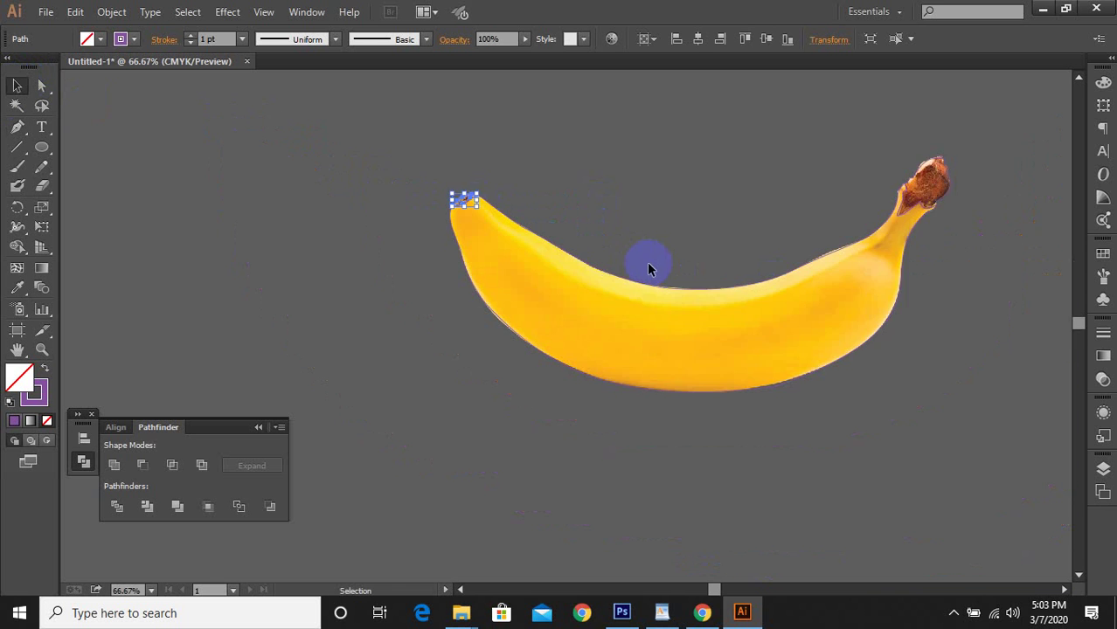
pyautogui.moveTo(765, 321); pyautogui.dragTo(661, 289)
pyautogui.moveTo(257, 92); pyautogui.dragTo(855, 437)
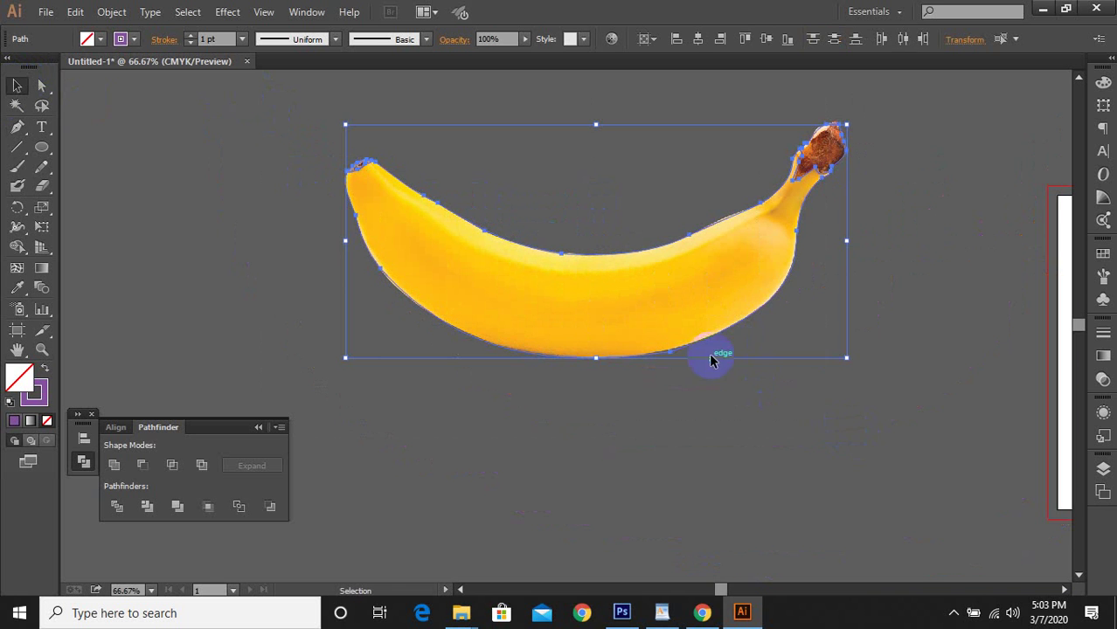
pyautogui.moveTo(697, 347); pyautogui.dragTo(703, 542)
# Fill the copied banana shapes with yellow sampled from the middle of the photo banana using the Eyedropper, then deselect them
pyautogui.click(18, 287)
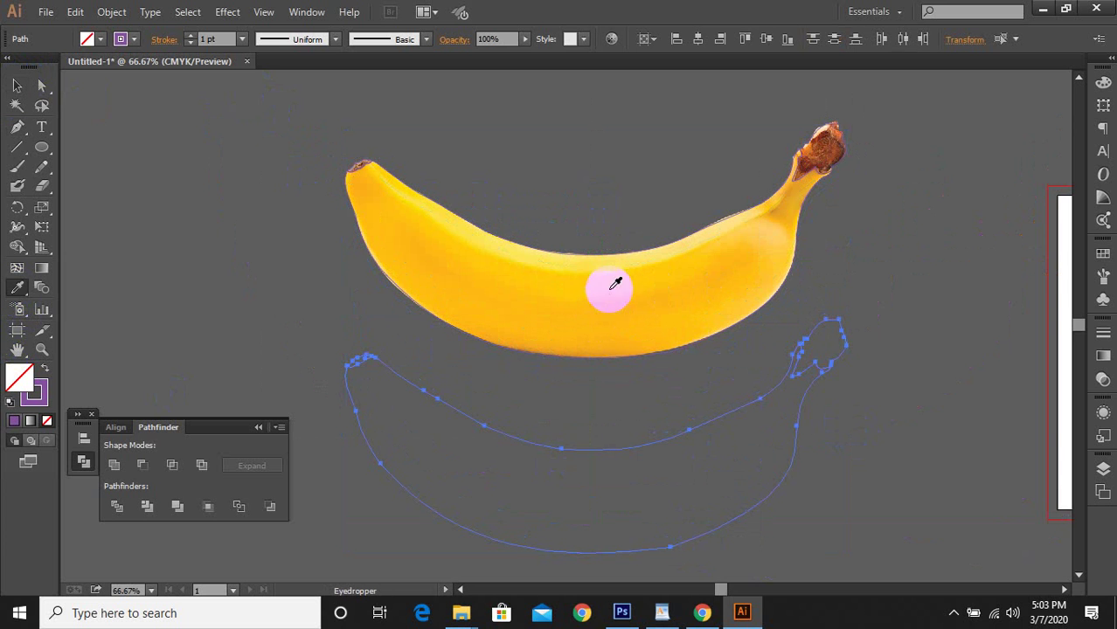
pyautogui.click(602, 278)
pyautogui.keyDown('ctrl'); pyautogui.click(860, 296); pyautogui.keyUp('ctrl')
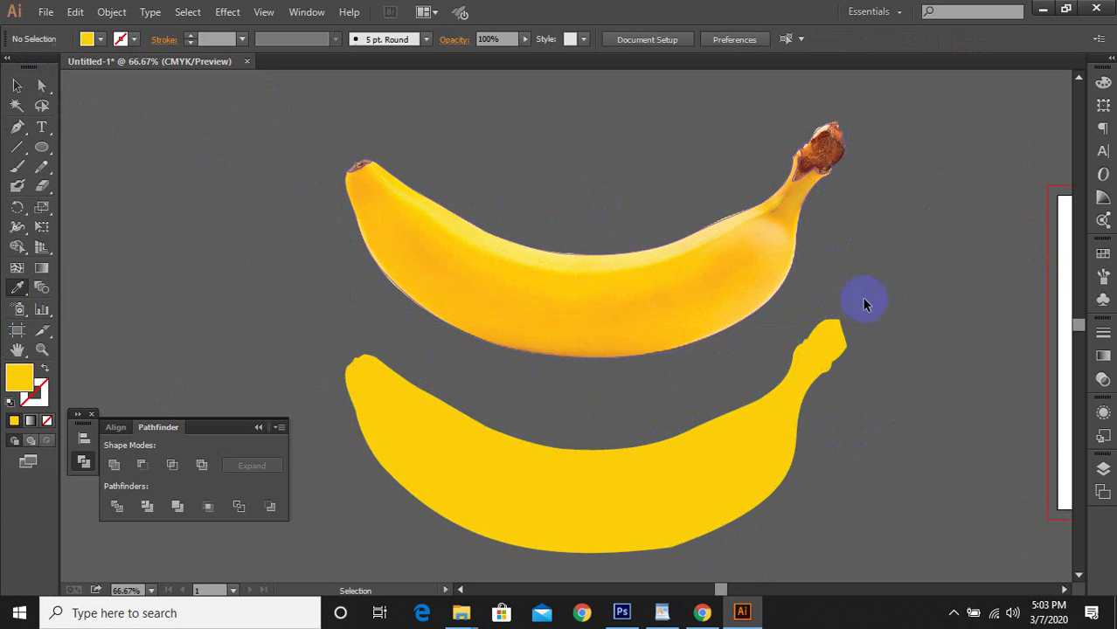
# Fill the copied stem shape with brown sampled from the photo's stem, and try to sample the tip's colour onto the tip shape
pyautogui.keyDown('ctrl'); pyautogui.click(844, 350); pyautogui.keyUp('ctrl')
pyautogui.click(831, 136)
pyautogui.keyDown('ctrl'); pyautogui.click(972, 244); pyautogui.keyUp('ctrl')
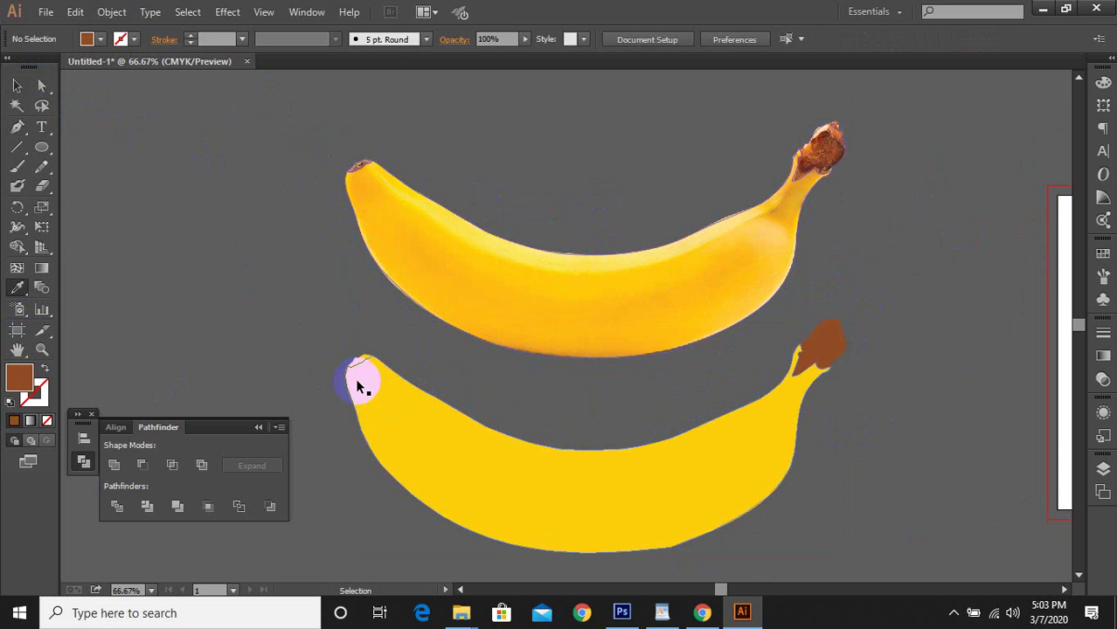
pyautogui.keyDown('ctrl'); pyautogui.click(361, 359); pyautogui.keyUp('ctrl')
pyautogui.click(358, 163)
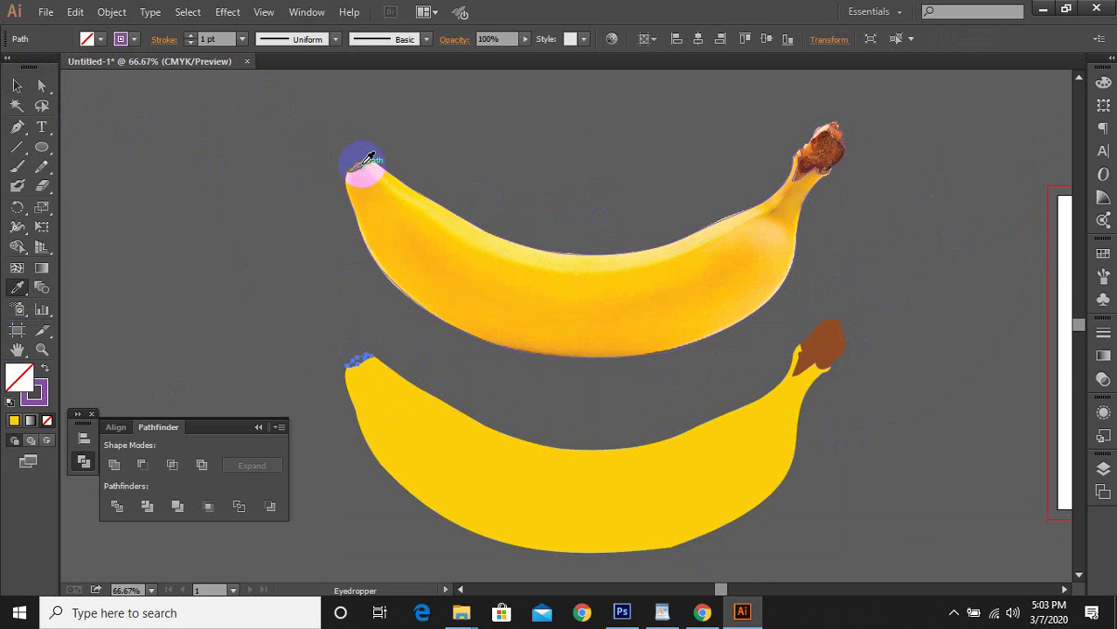
pyautogui.keyDown('ctrl'); pyautogui.click(701, 398); pyautogui.keyUp('ctrl')
# Add a gradient mesh point to the yellow banana body just inside the middle of its lower edge
pyautogui.scroll(-2, 701, 398)
pyautogui.scroll(-1, 644, 257)
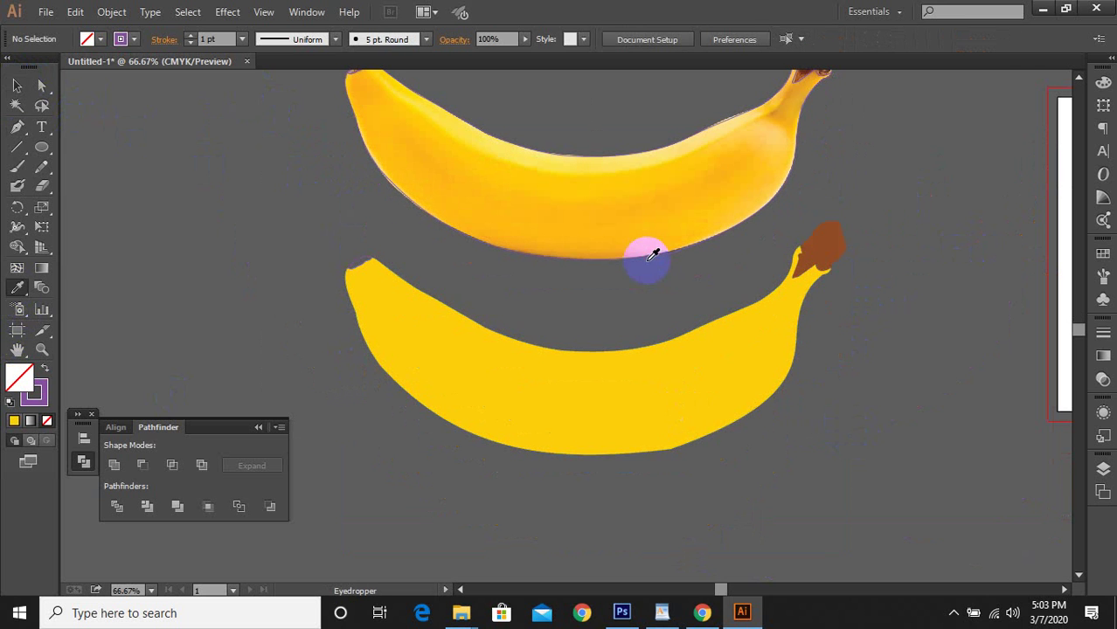
pyautogui.scroll(3, 603, 256)
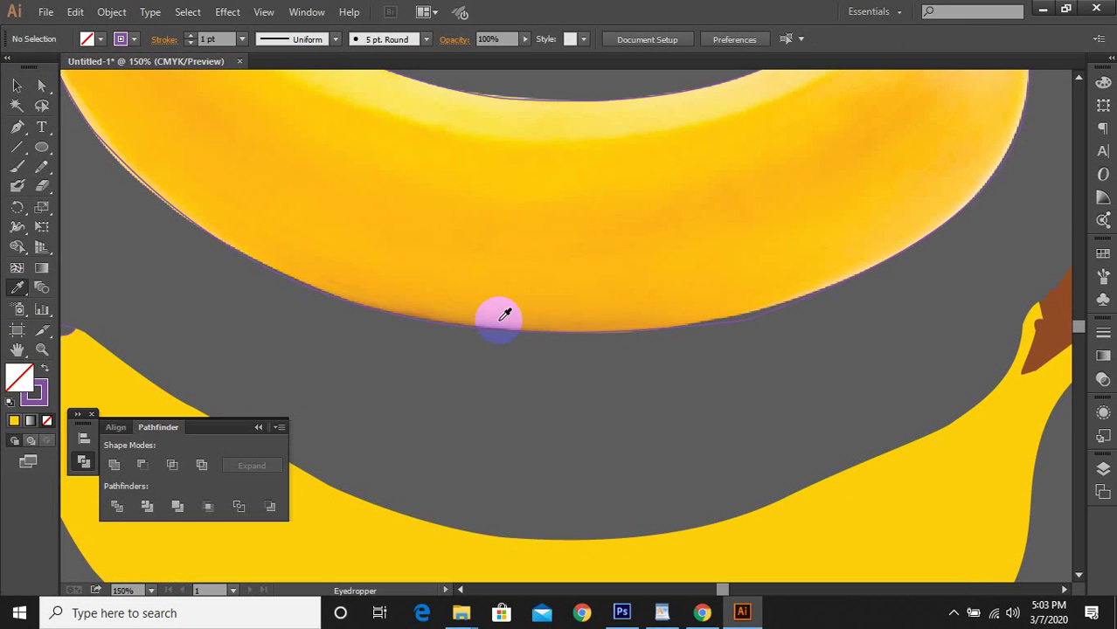
pyautogui.scroll(-2, 505, 314)
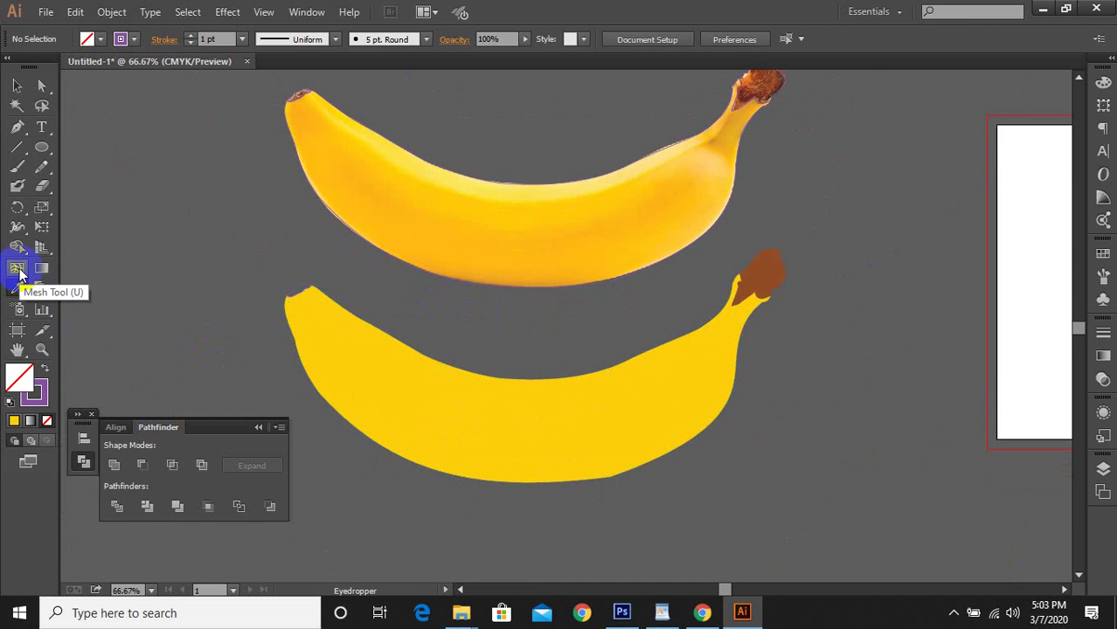
pyautogui.click(528, 376)
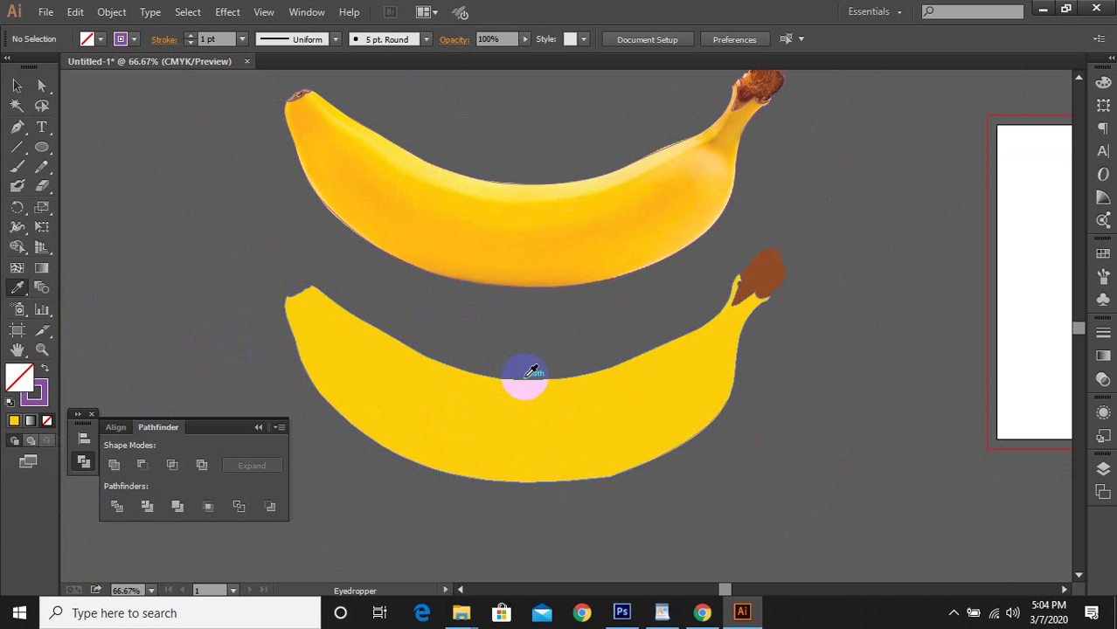
pyautogui.click(18, 270)
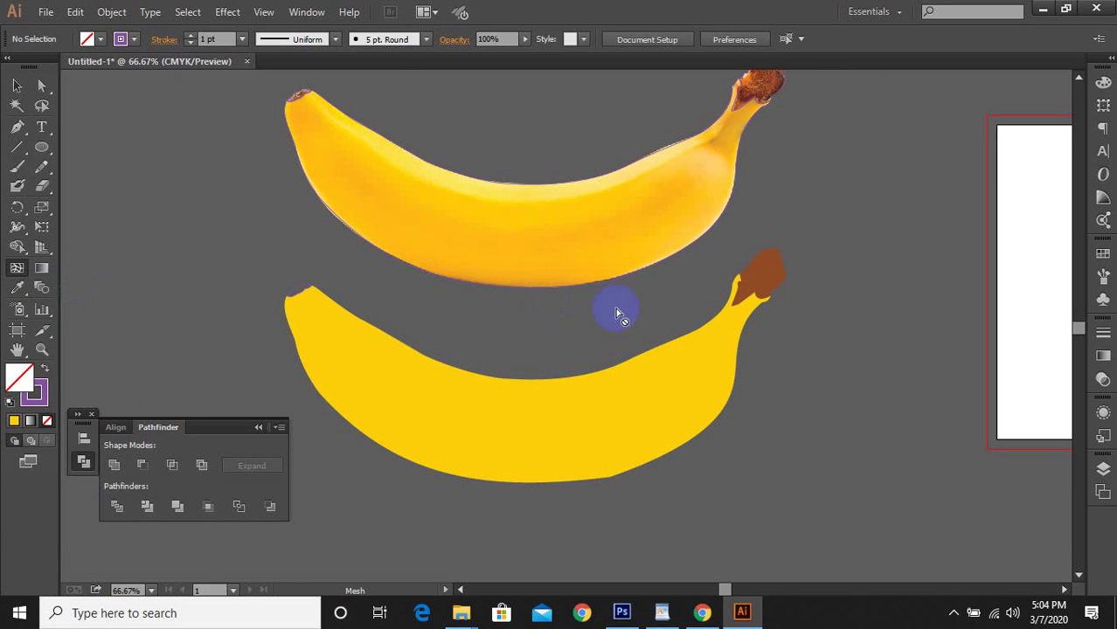
pyautogui.keyDown('alt'); pyautogui.scroll(3, 508, 297); pyautogui.keyUp('alt')
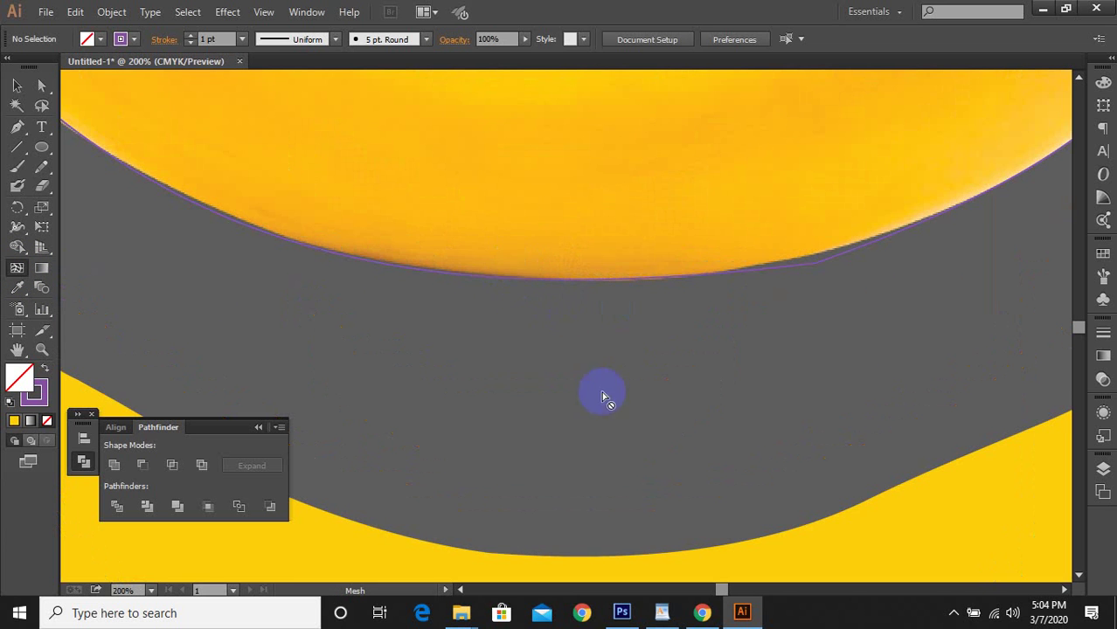
pyautogui.scroll(-10, 602, 395)
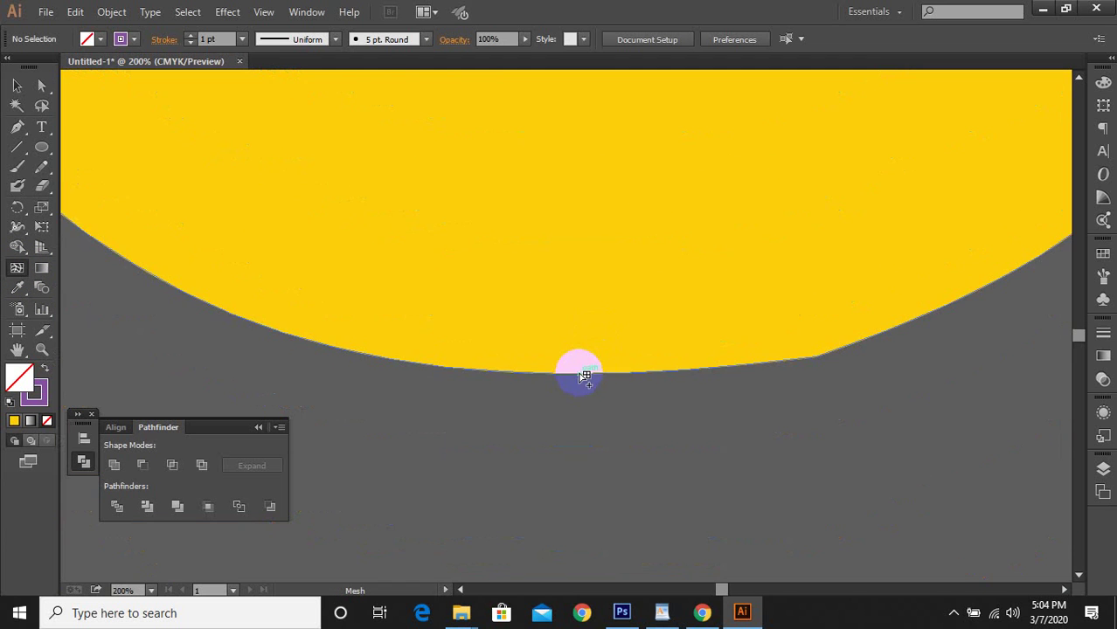
pyautogui.click(584, 360)
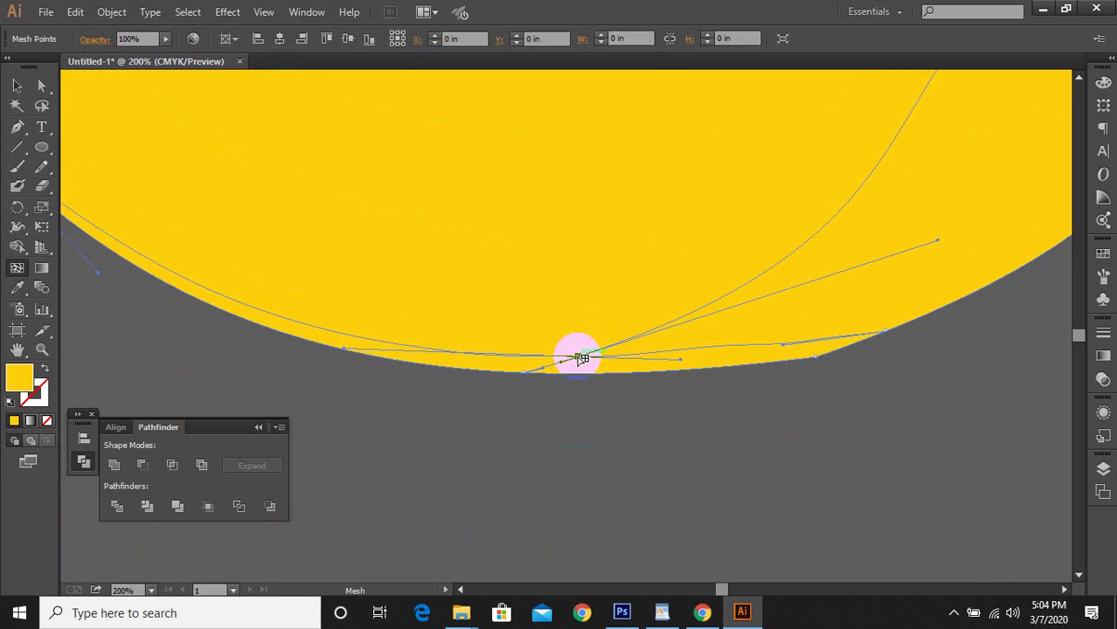
pyautogui.keyDown('alt'); pyautogui.scroll(-3, 576, 358); pyautogui.keyUp('alt')
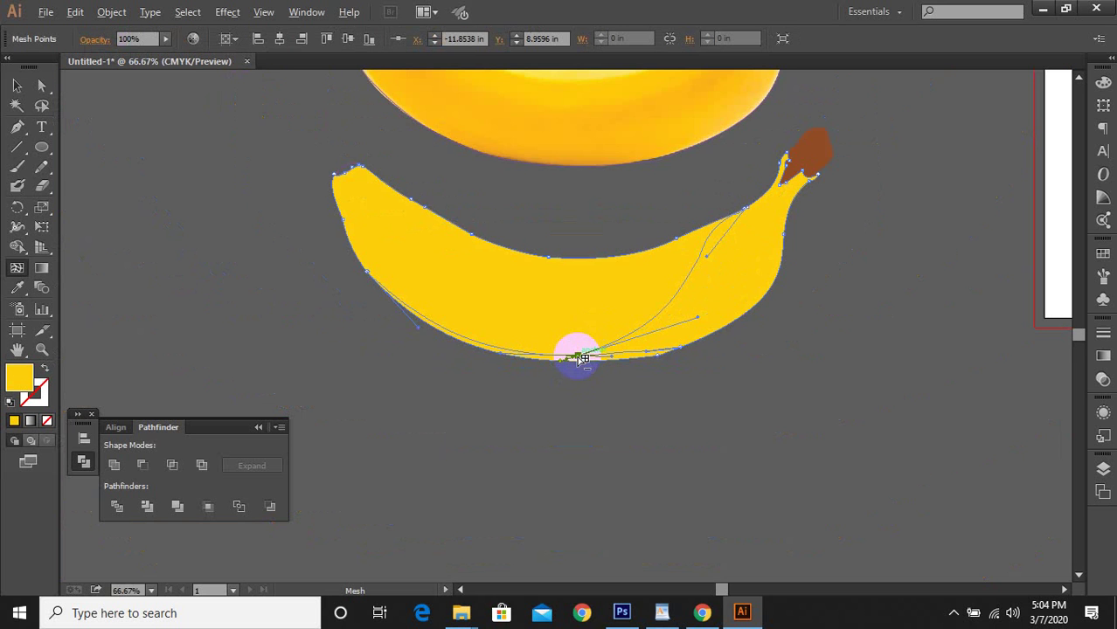
pyautogui.keyDown('alt'); pyautogui.scroll(2, 580, 367); pyautogui.keyUp('alt')
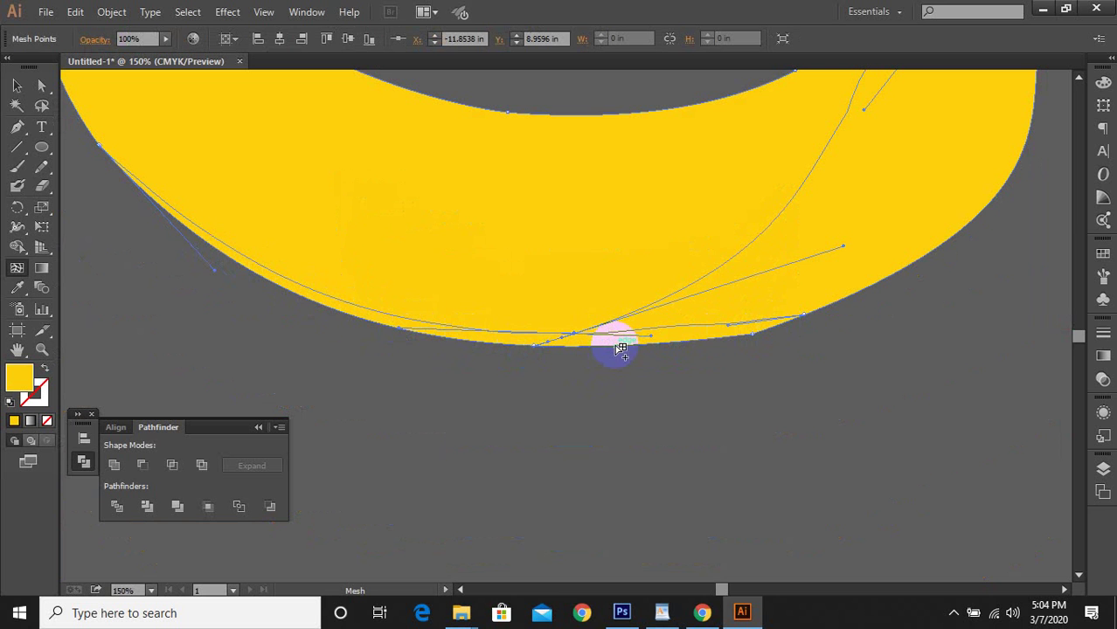
pyautogui.keyDown('alt'); pyautogui.scroll(-2, 589, 341); pyautogui.keyUp('alt')
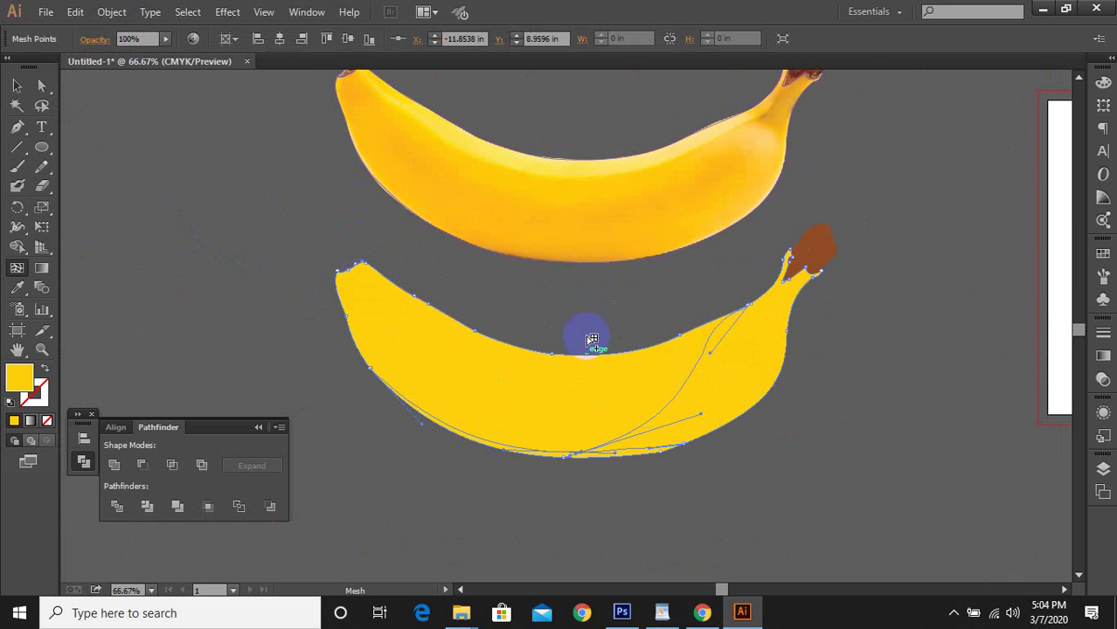
# Select the mesh point on the body's lower edge and colour it with the dark orange sampled from the photo banana's lower edge
pyautogui.press('i')
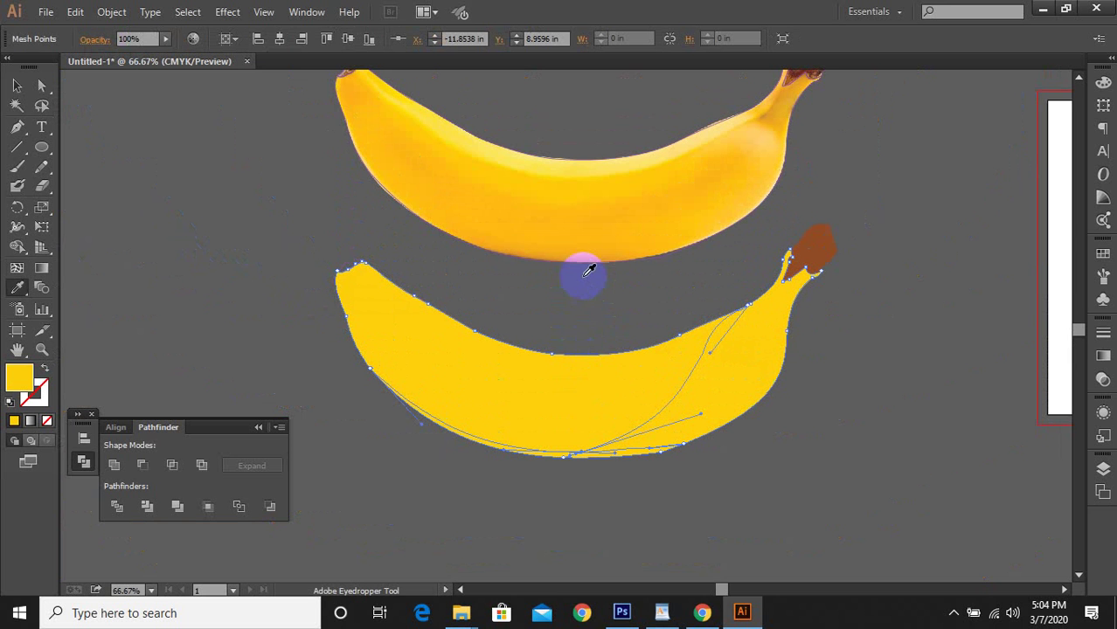
pyautogui.keyDown('alt'); pyautogui.scroll(4, 579, 465); pyautogui.keyUp('alt')
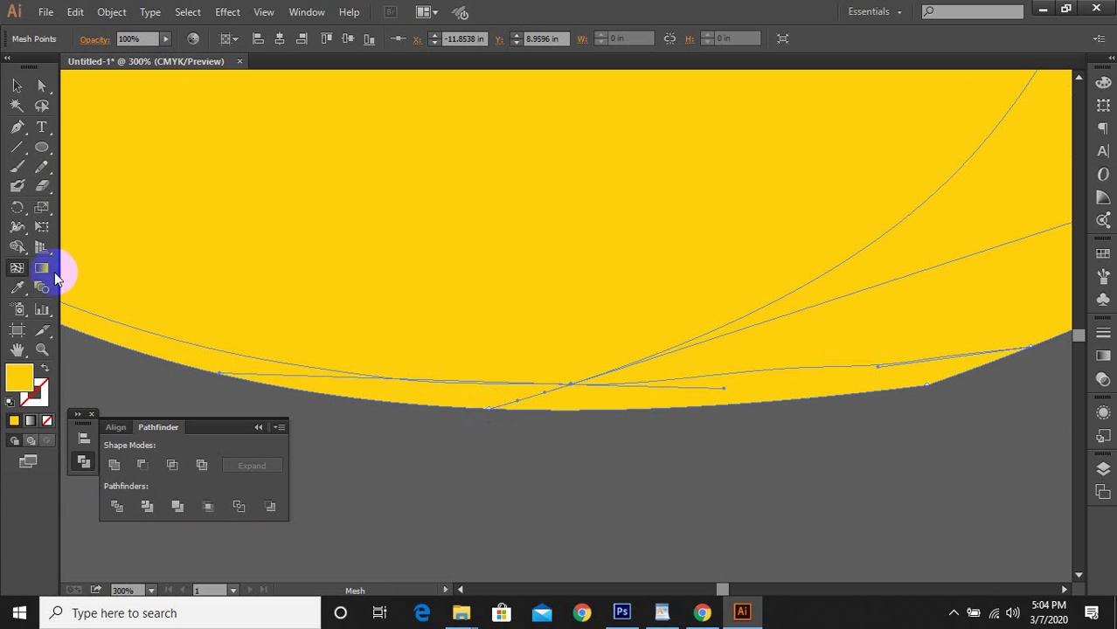
pyautogui.click(20, 270)
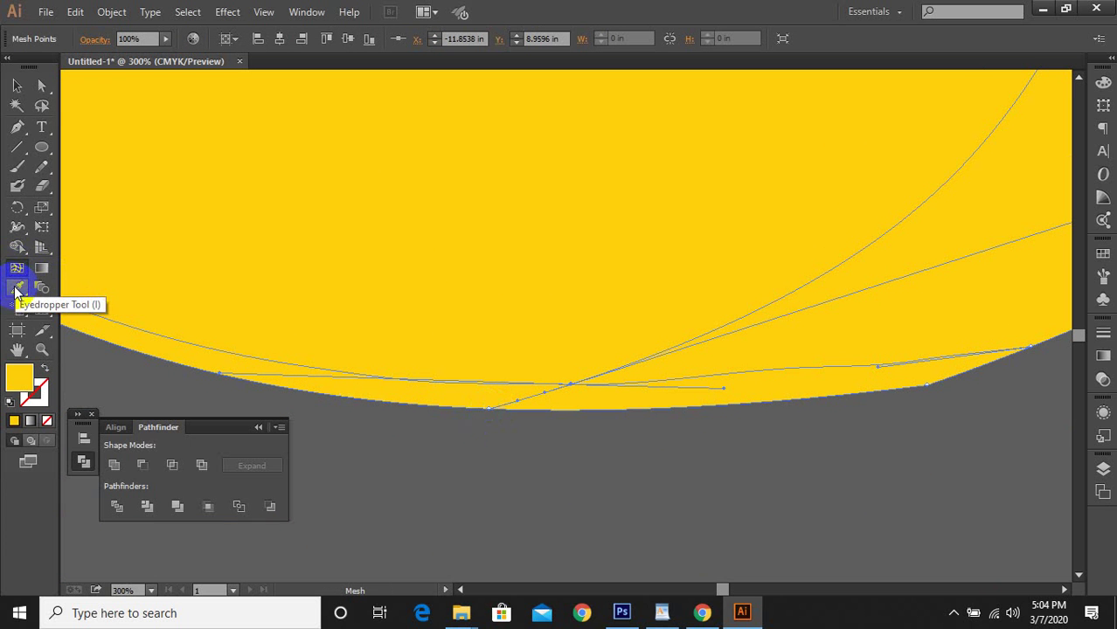
pyautogui.click(488, 410)
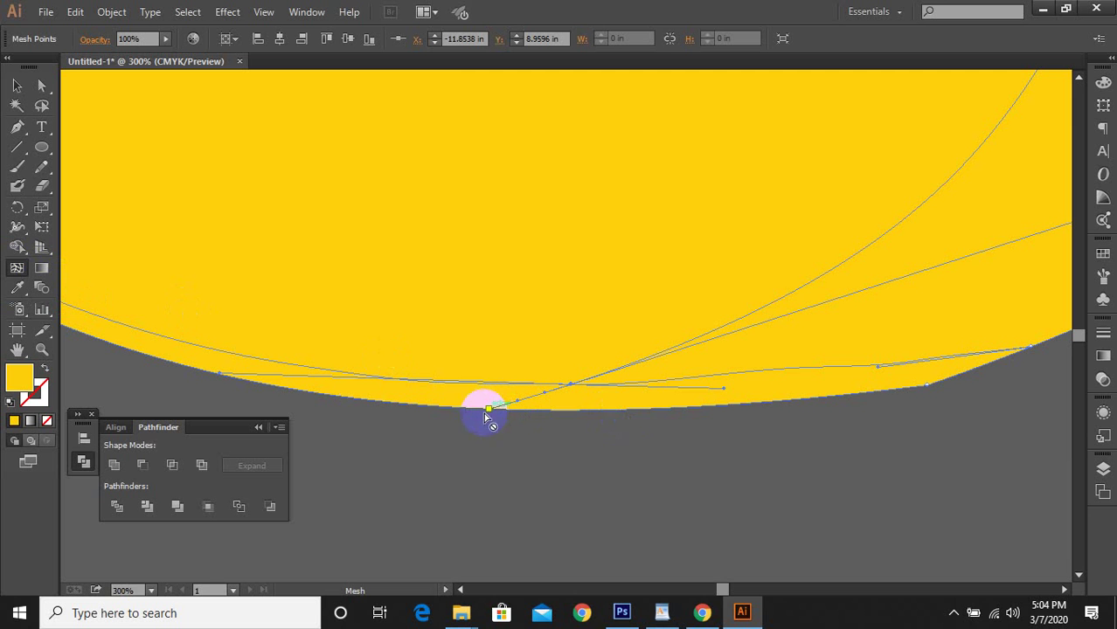
pyautogui.click(493, 411)
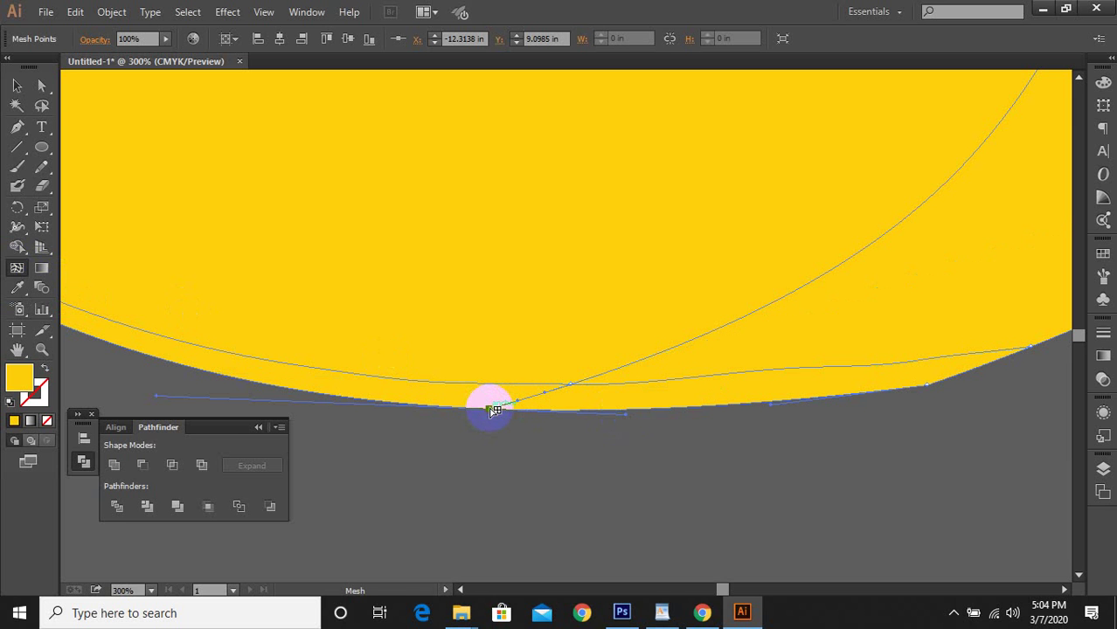
pyautogui.press('i')
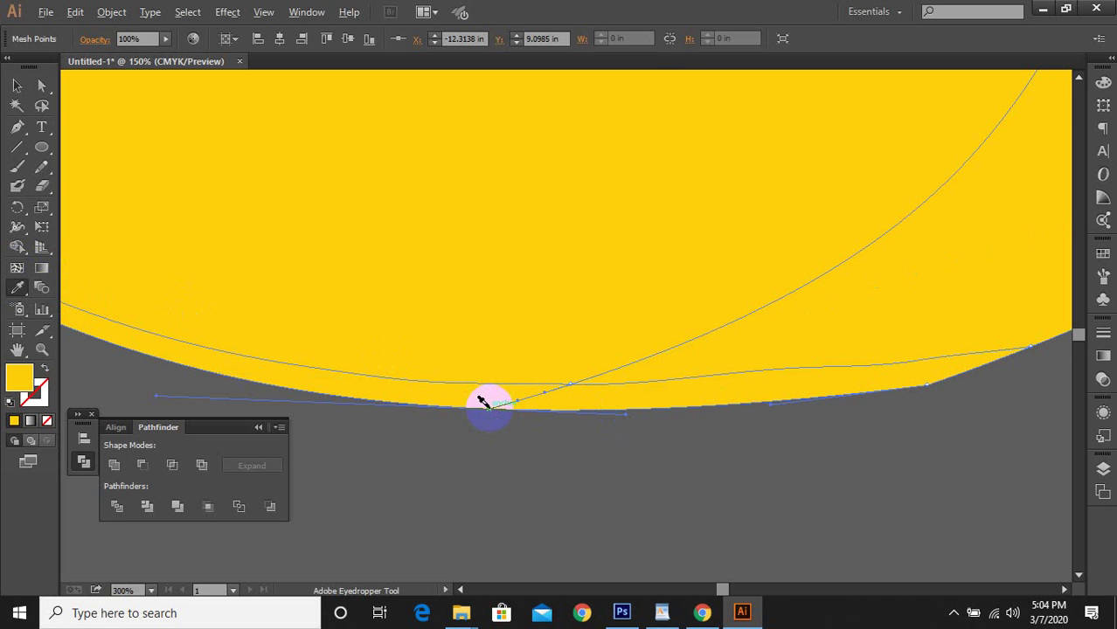
pyautogui.scroll(-2, 485, 400)
pyautogui.scroll(2, 525, 315)
pyautogui.scroll(6, 553, 234)
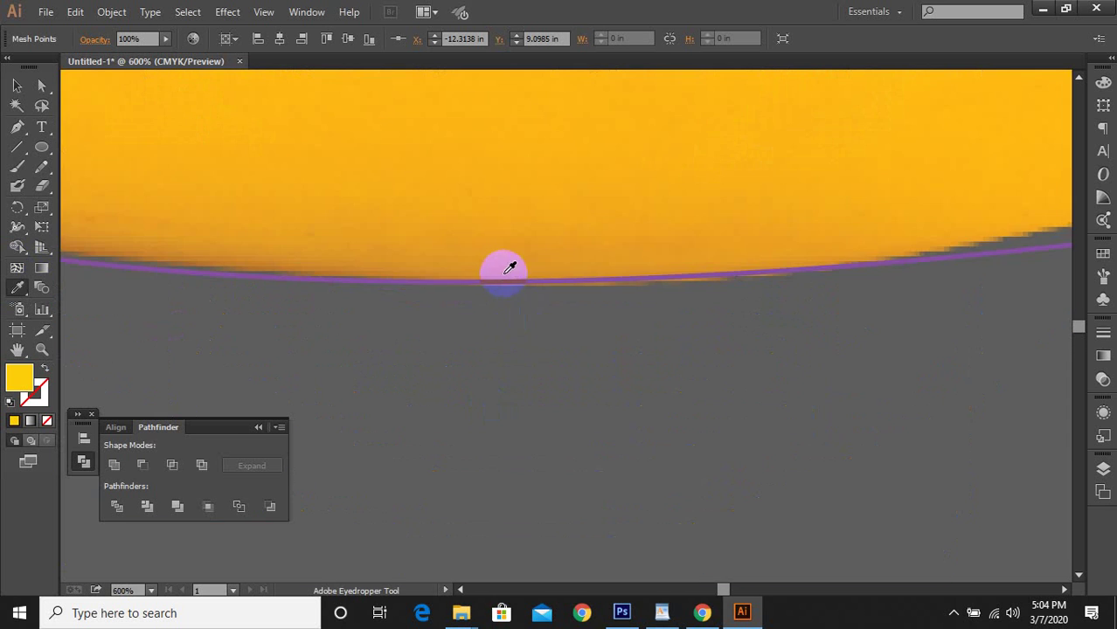
pyautogui.click(509, 268)
pyautogui.scroll(-5, 535, 341)
pyautogui.scroll(-1, 525, 437)
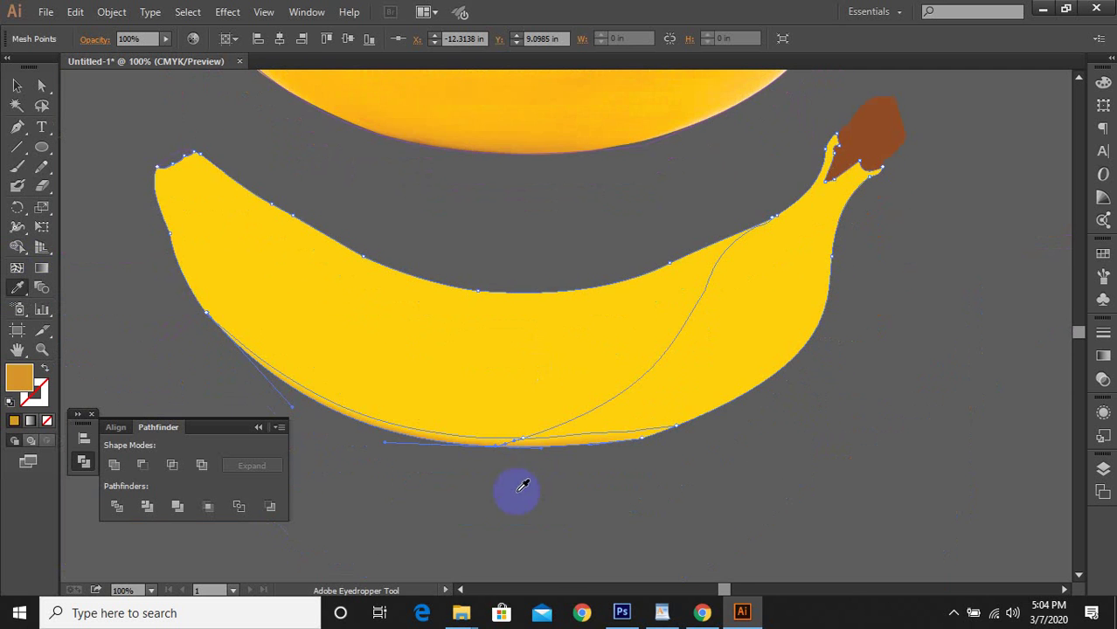
pyautogui.scroll(6, 521, 487)
pyautogui.click(510, 424)
pyautogui.click(503, 358)
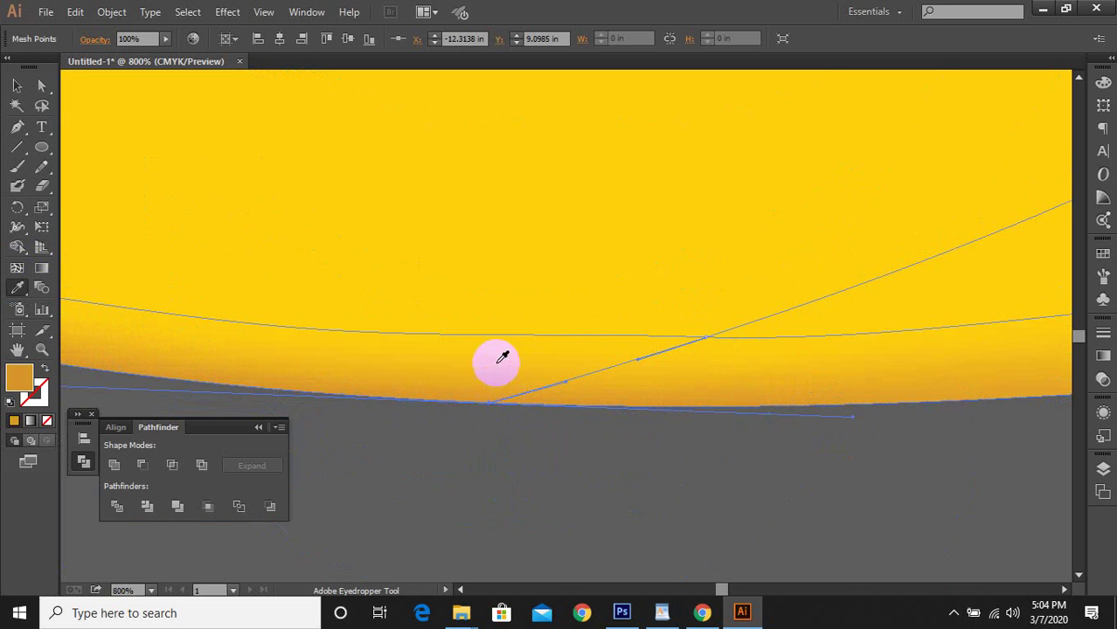
# Colour the mesh point at the corner of the body's lower edge with orange sampled from the neighbouring edge point, and deselect the body
pyautogui.scroll(-3, 603, 468)
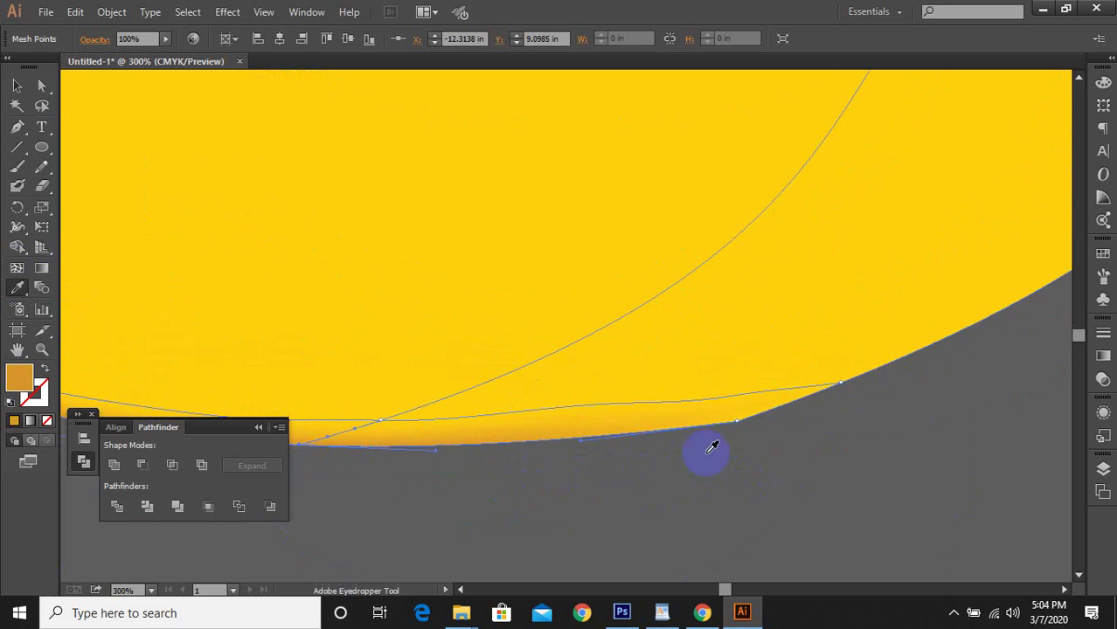
pyautogui.click(742, 416)
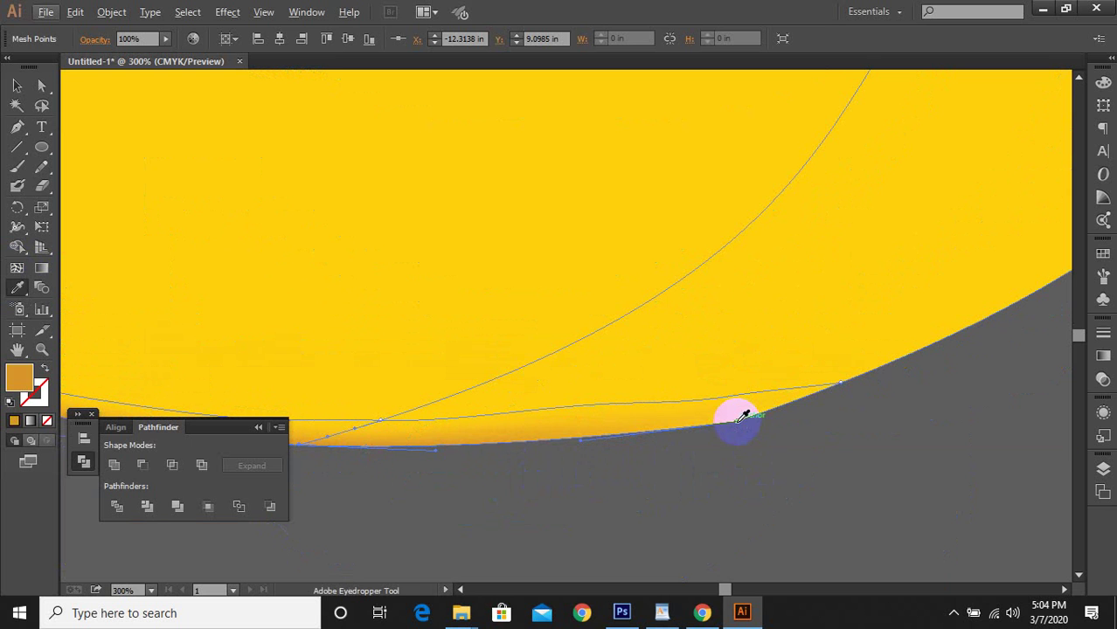
pyautogui.press('u')
pyautogui.click(737, 421)
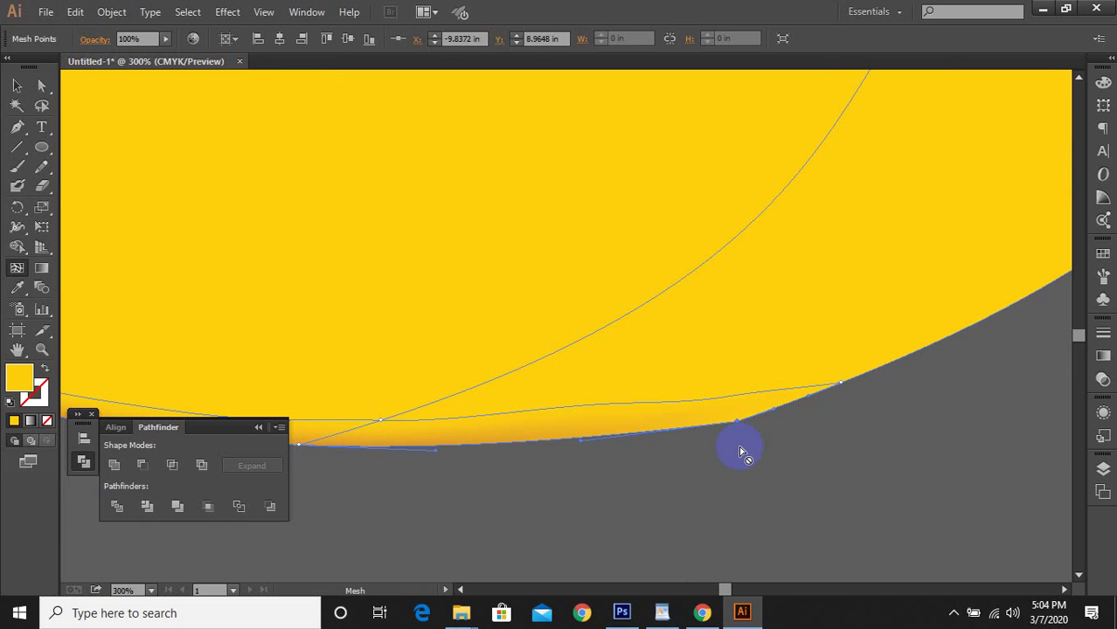
pyautogui.press('i')
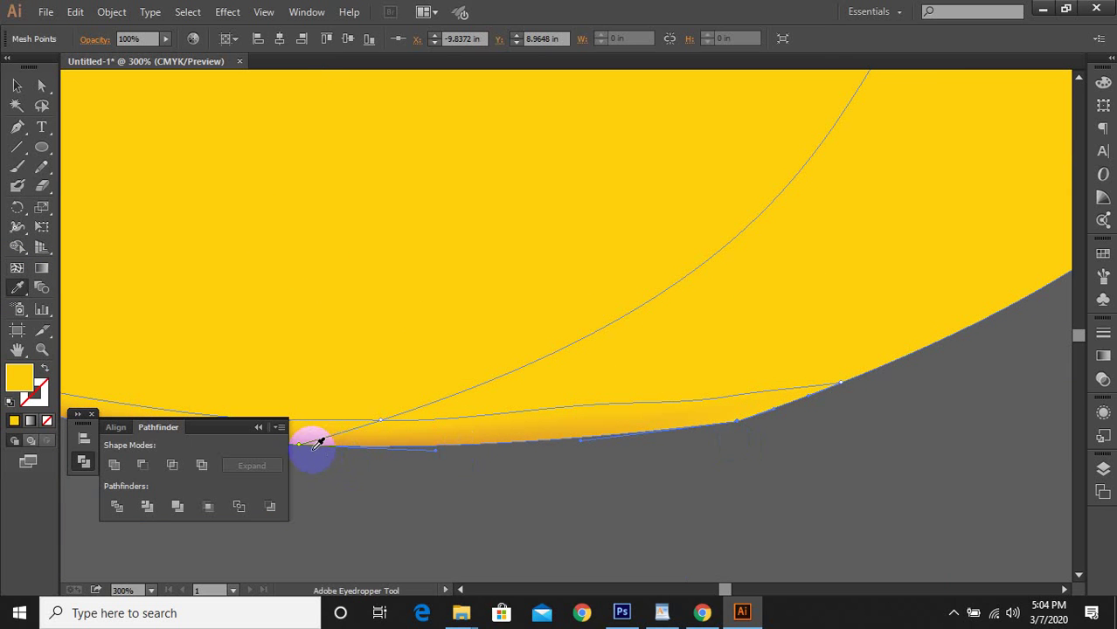
pyautogui.click(301, 441)
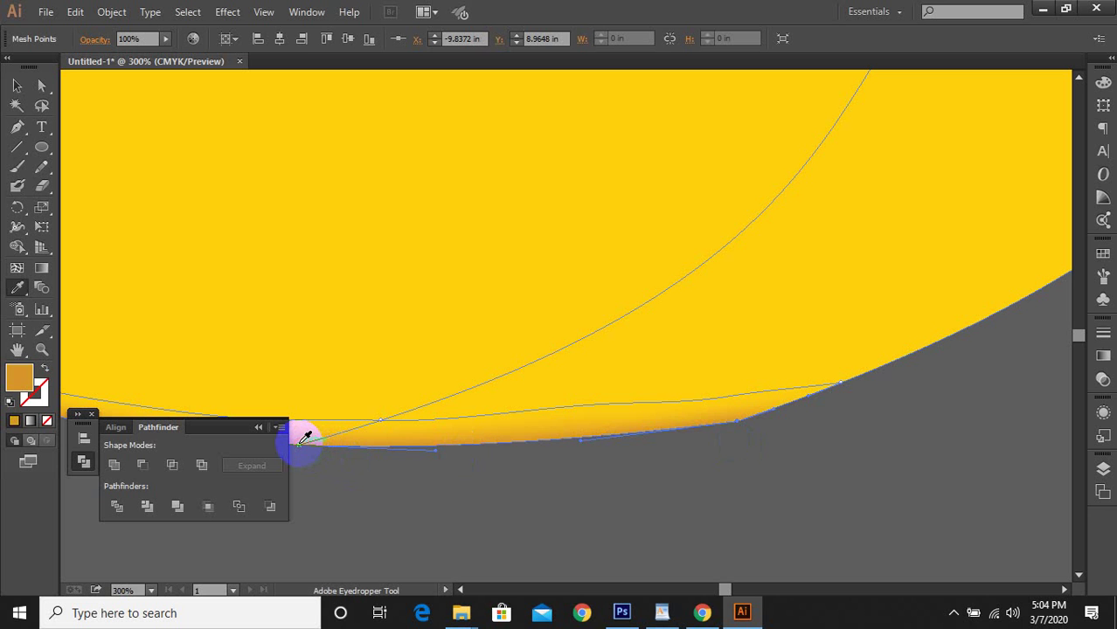
pyautogui.click(737, 435)
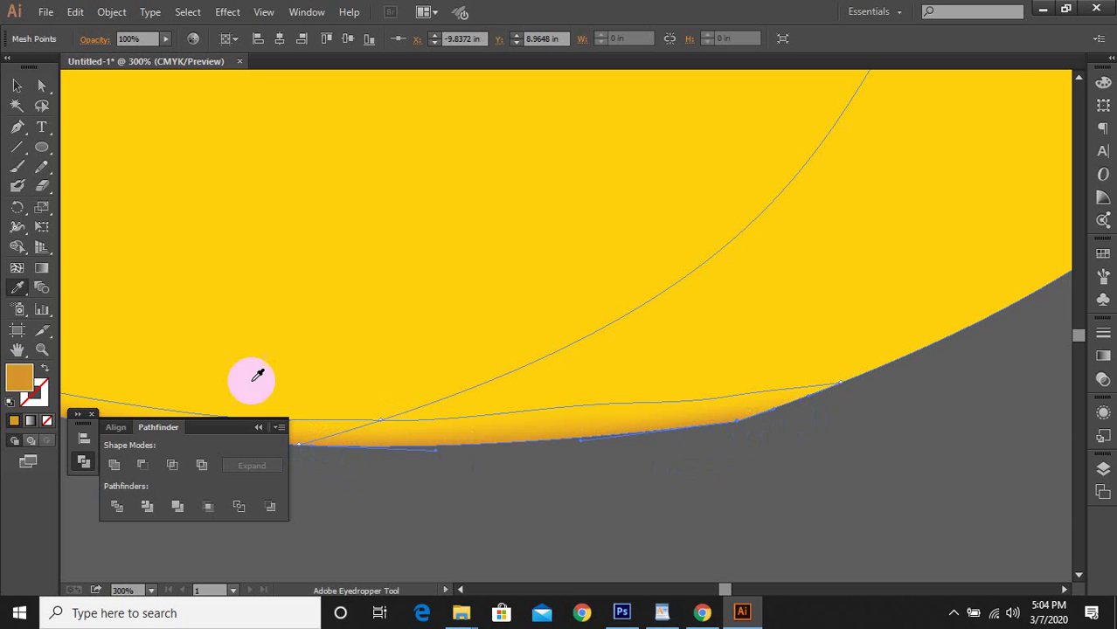
pyautogui.moveTo(418, 491); pyautogui.dragTo(1047, 544)
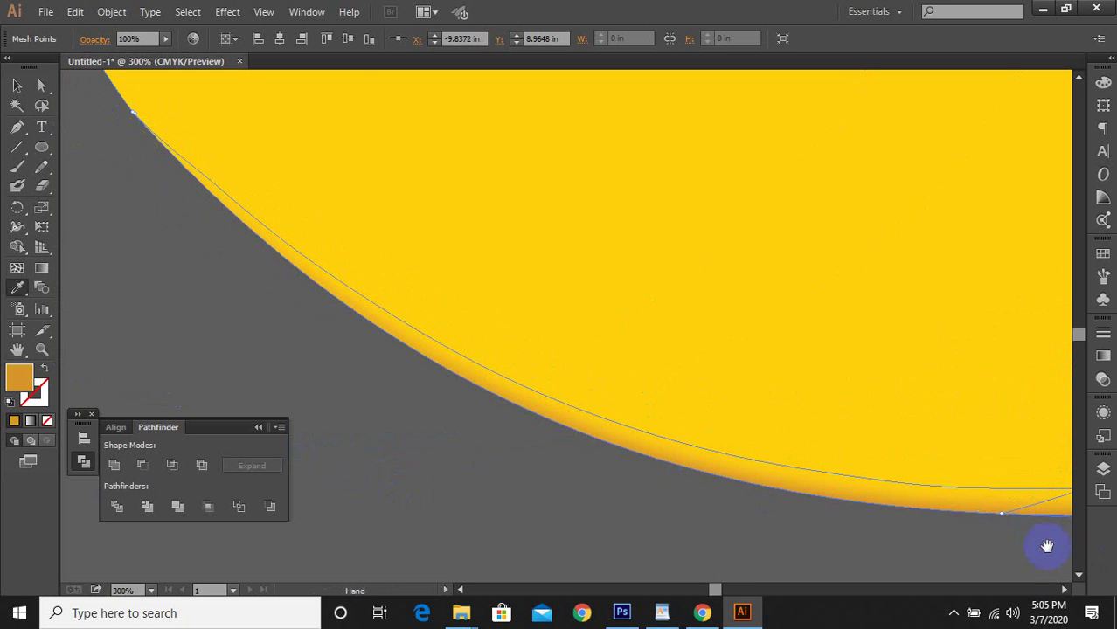
pyautogui.click(660, 472)
pyautogui.scroll(-3, 663, 472)
pyautogui.keyDown('ctrl'); pyautogui.click(776, 521); pyautogui.keyUp('ctrl')
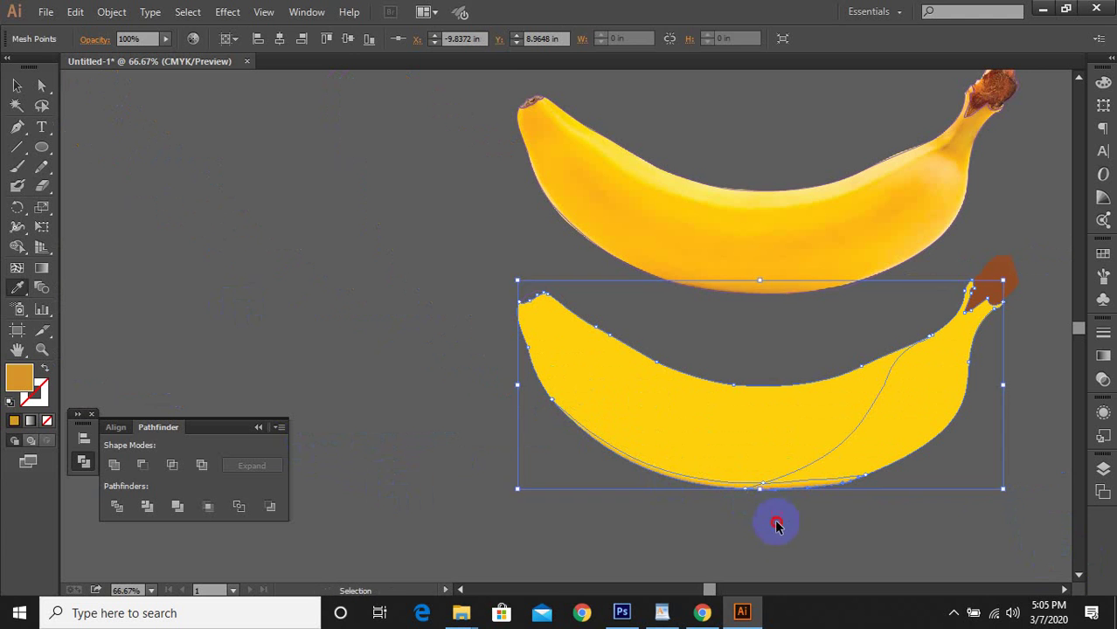
# Add a gradient mesh point to the yellow banana body just inside the middle of its upper edge
pyautogui.moveTo(719, 519); pyautogui.dragTo(602, 535)
pyautogui.scroll(2, 641, 459)
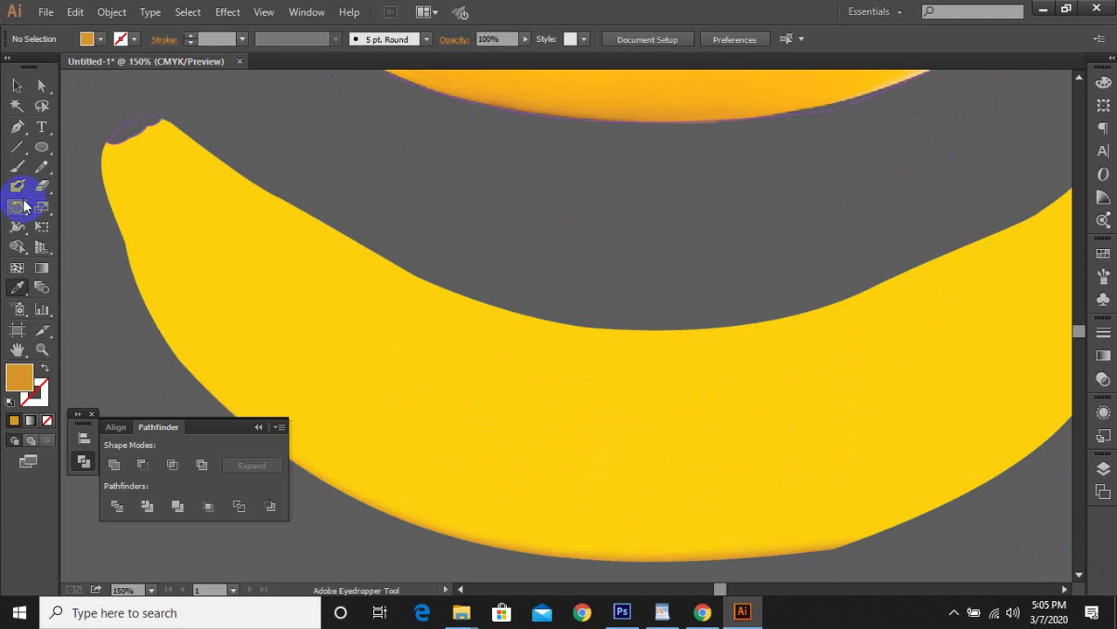
pyautogui.click(17, 127)
pyautogui.click(689, 349)
pyautogui.click(666, 383)
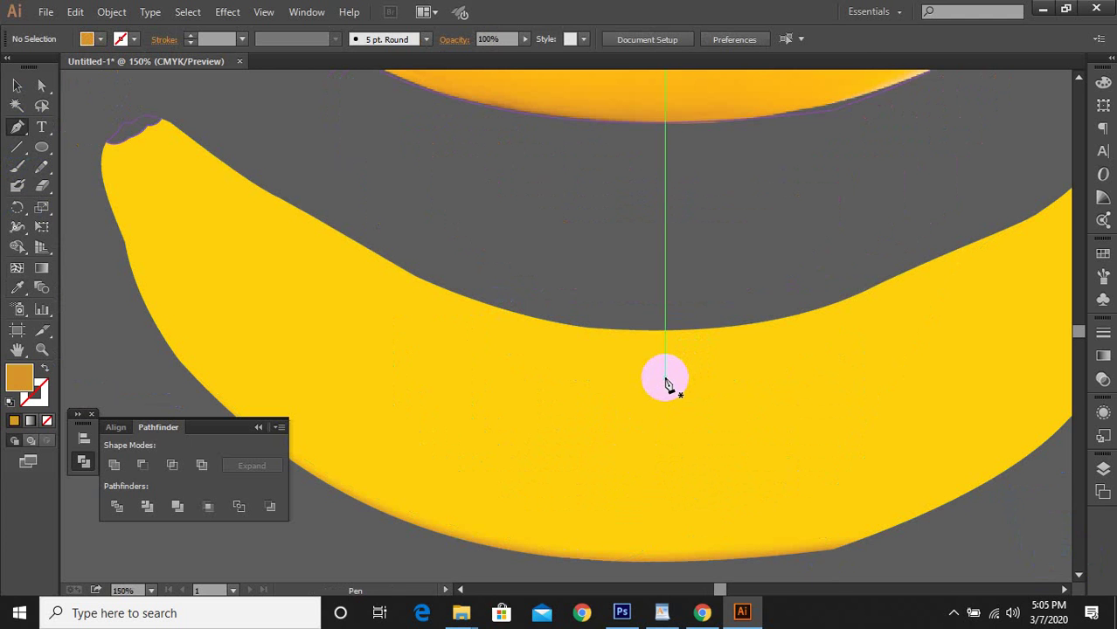
pyautogui.click(666, 383)
pyautogui.click(17, 270)
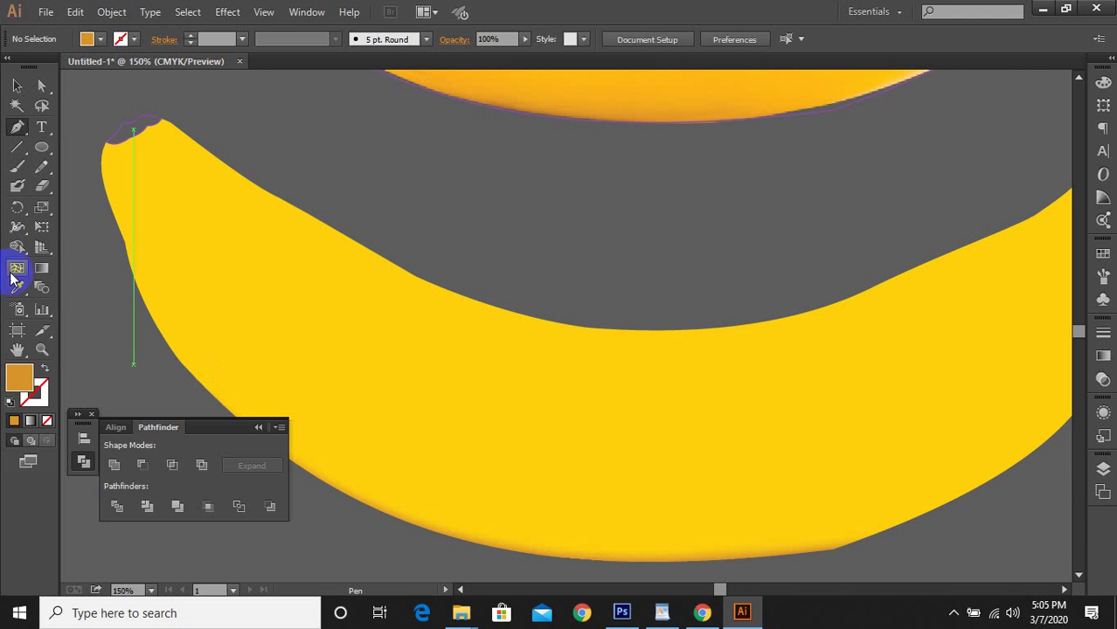
pyautogui.click(703, 374)
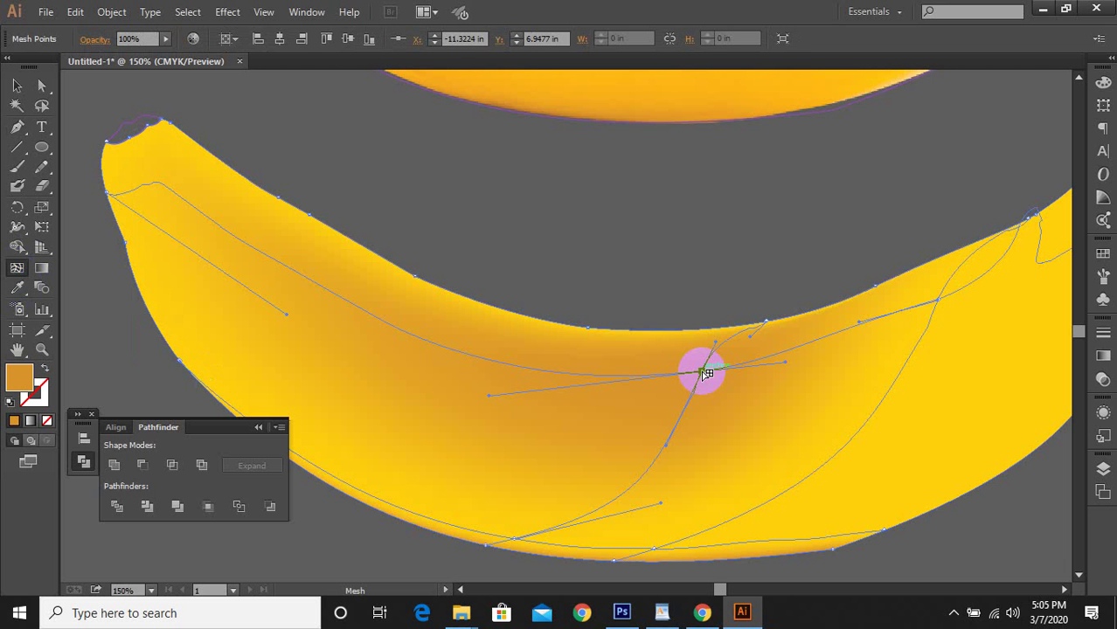
# Colour the new mesh point near the body's upper edge with yellow sampled from the photo banana's upper edge
pyautogui.keyDown('alt'); pyautogui.scroll(-3, 625, 362); pyautogui.keyUp('alt')
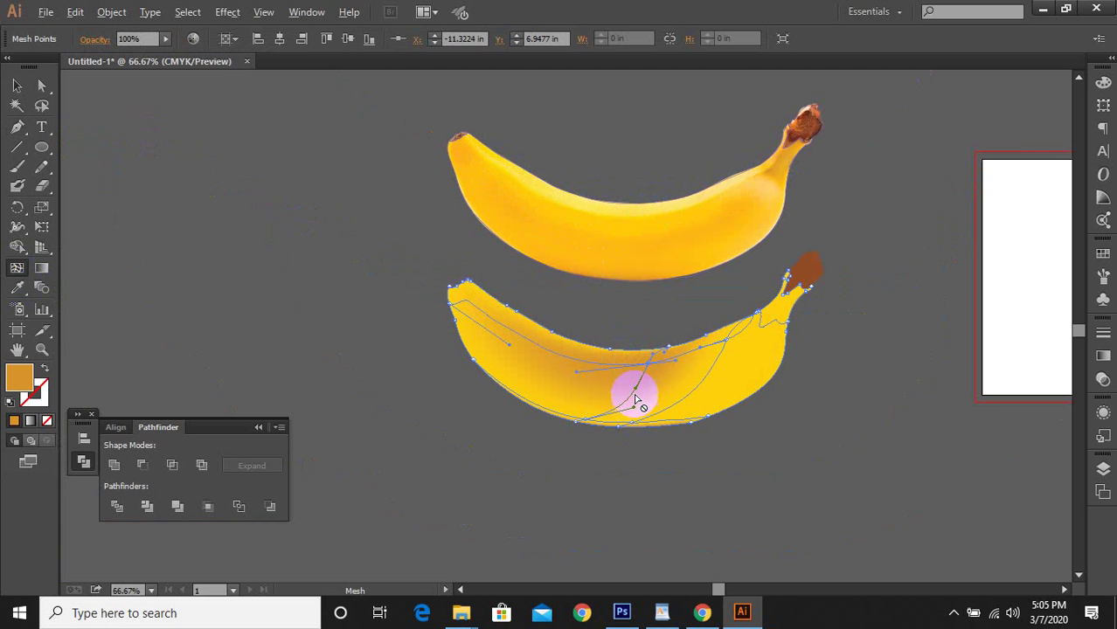
pyautogui.scroll(5, 642, 376)
pyautogui.scroll(-5, 666, 316)
pyautogui.scroll(1, 660, 289)
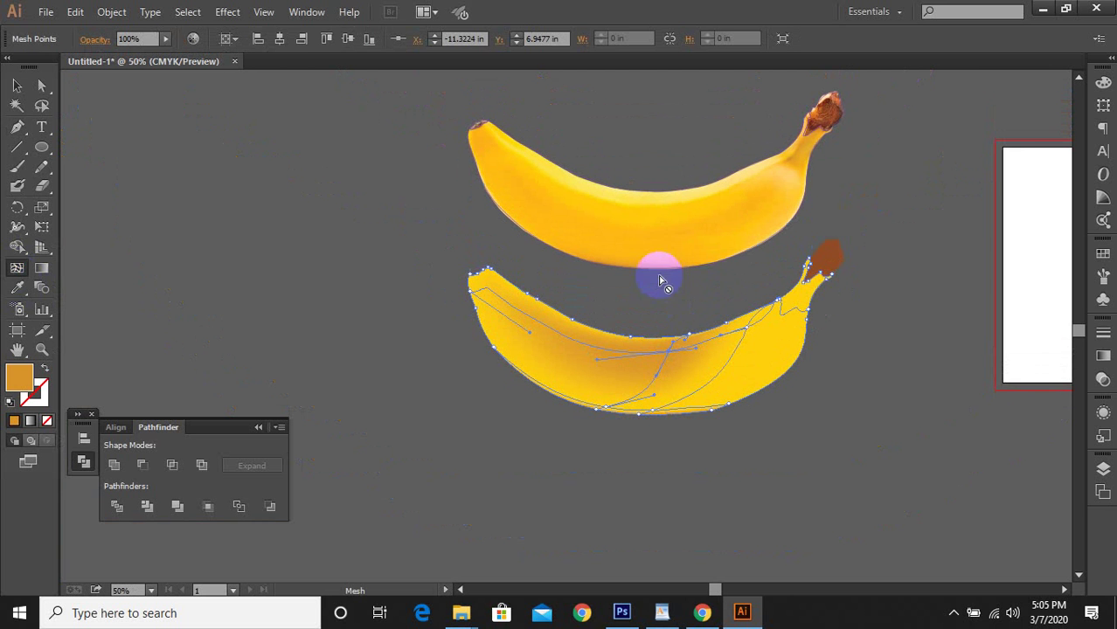
pyautogui.press('i')
pyautogui.click(642, 200)
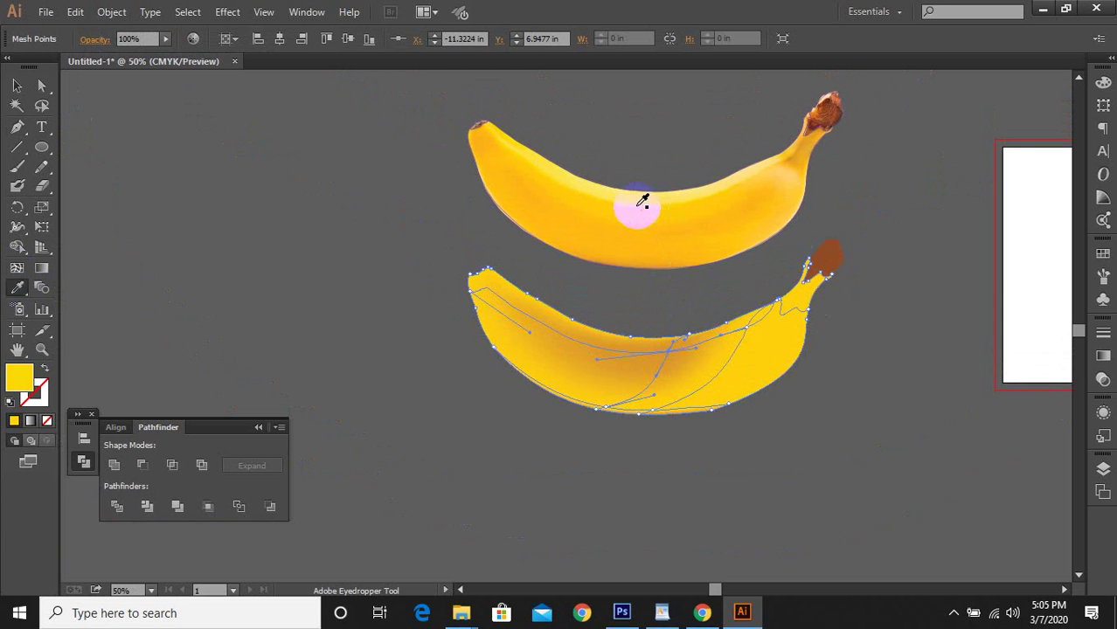
pyautogui.scroll(3, 663, 301)
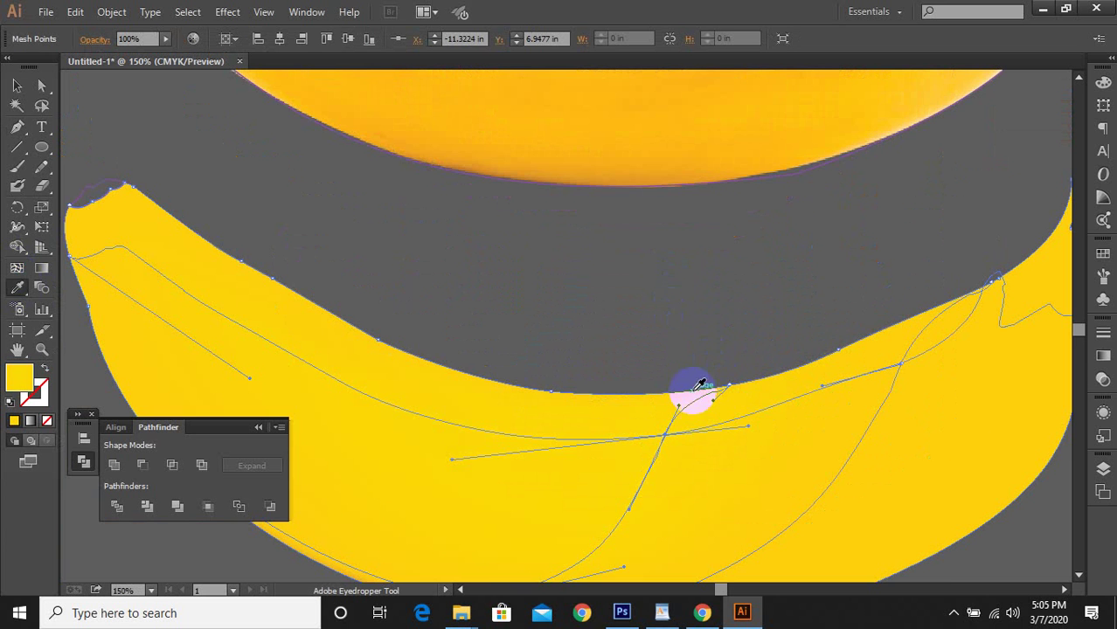
pyautogui.scroll(-2, 573, 334)
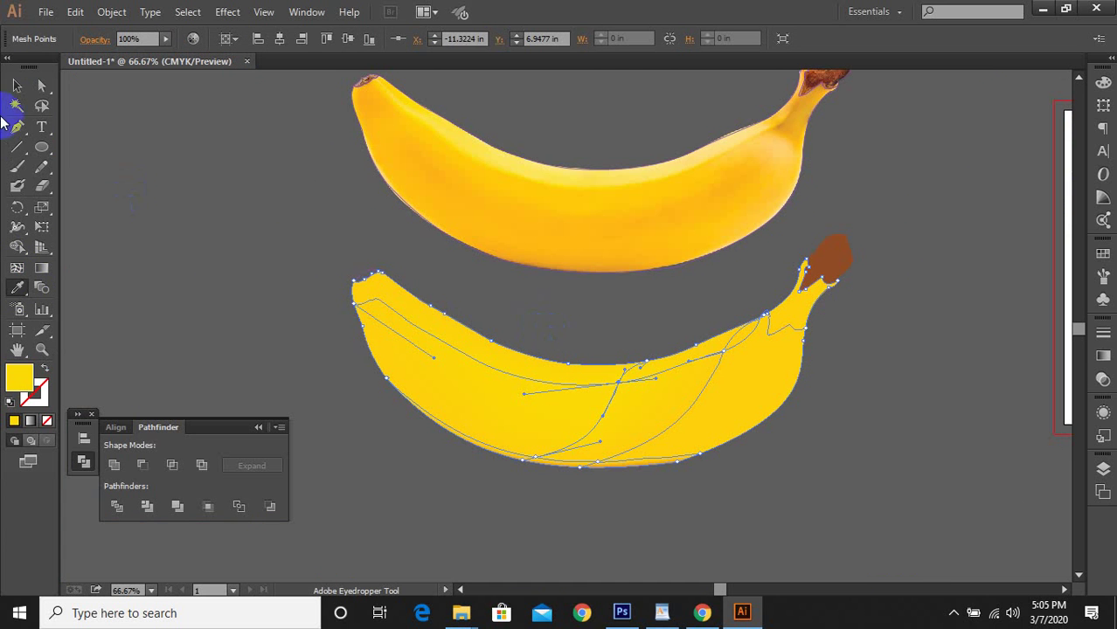
# Try to colour the edge points on the tip half of the body's upper outline with light yellow sampled from the photo
pyautogui.press('u')
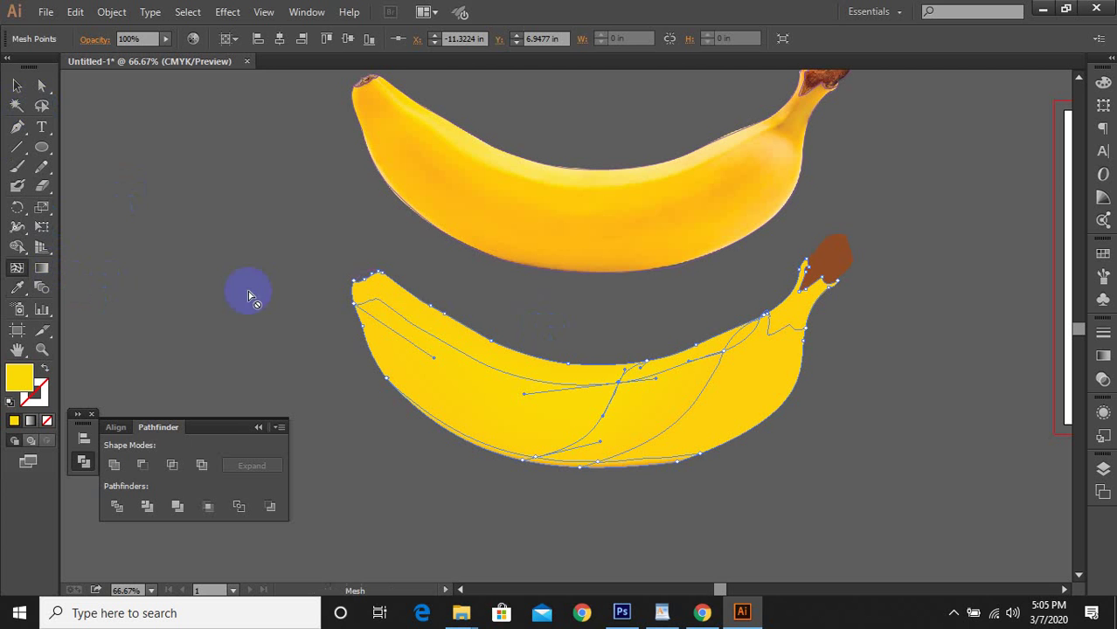
pyautogui.keyDown('alt'); pyautogui.click(433, 306); pyautogui.keyUp('alt')
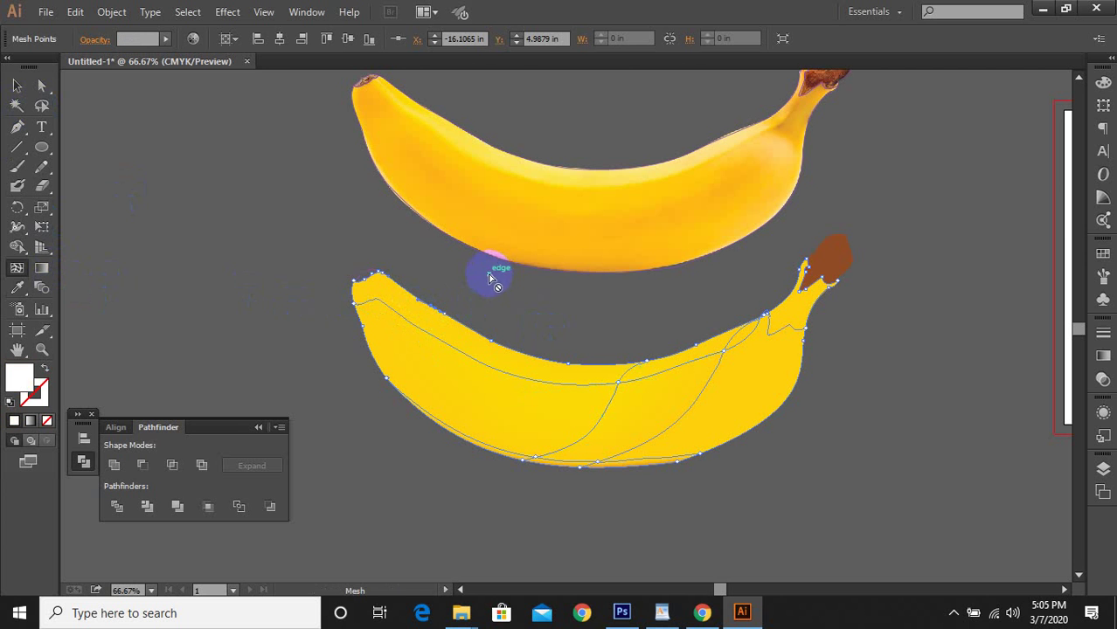
pyautogui.press('i')
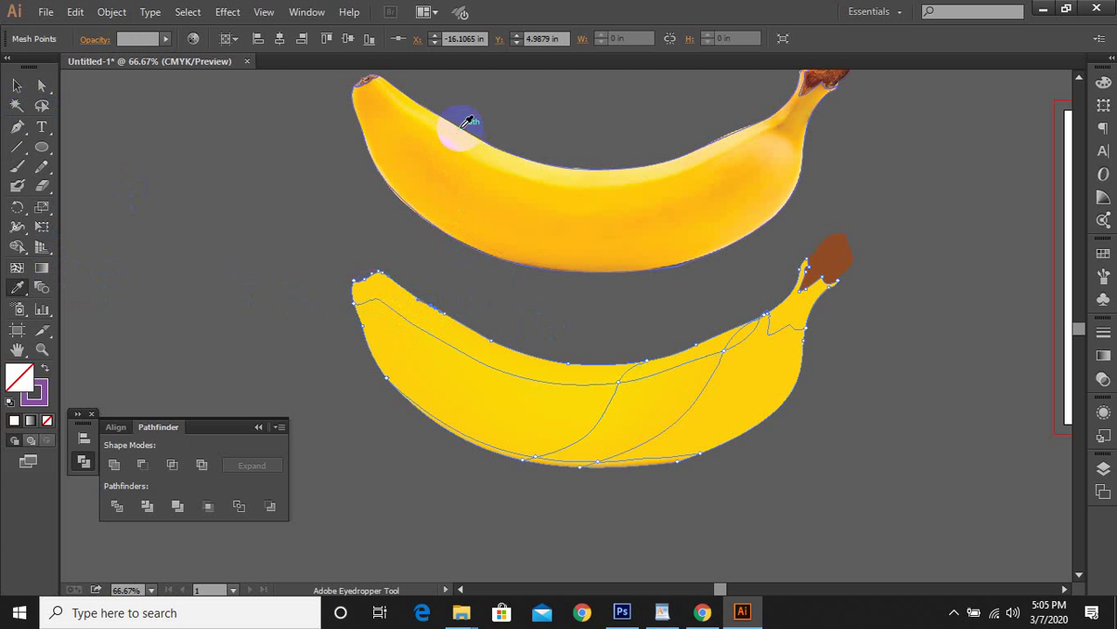
pyautogui.click(479, 221)
pyautogui.press('u')
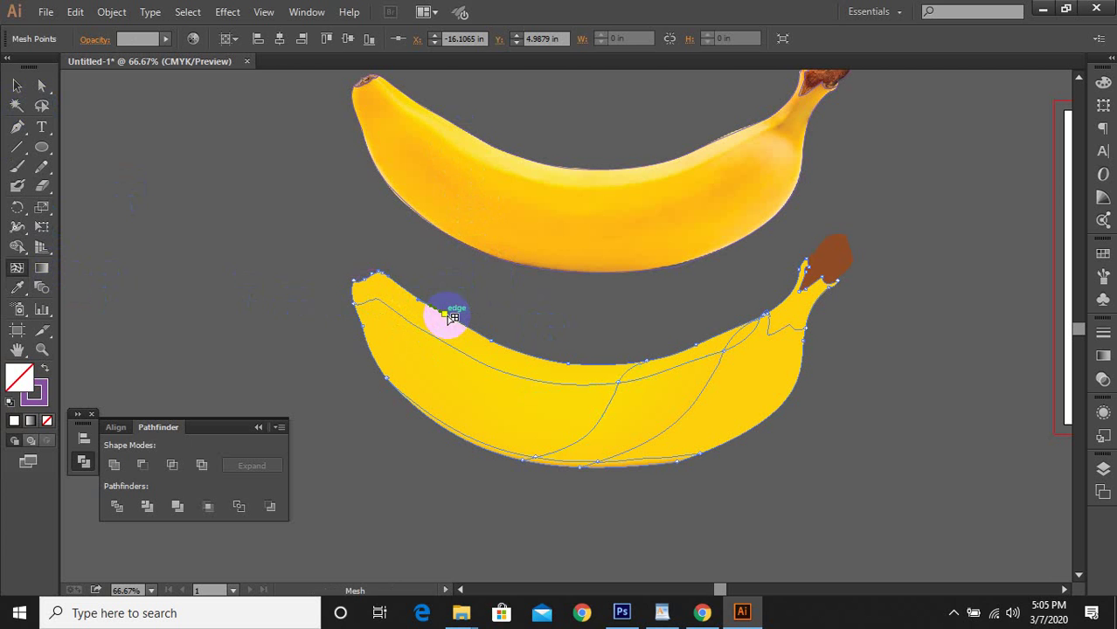
pyautogui.press('i')
pyautogui.click(488, 152)
pyautogui.click(487, 142)
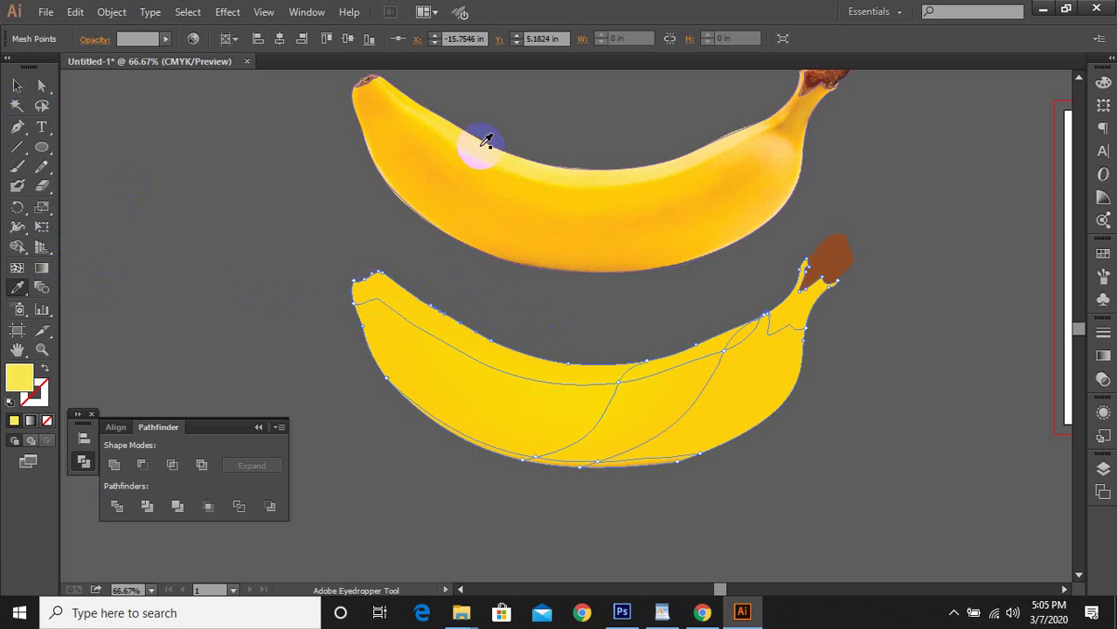
# Select the mesh point on the body's outline just below the tip end and colour it with orange sampled from the photo banana's tip end
pyautogui.press('v')
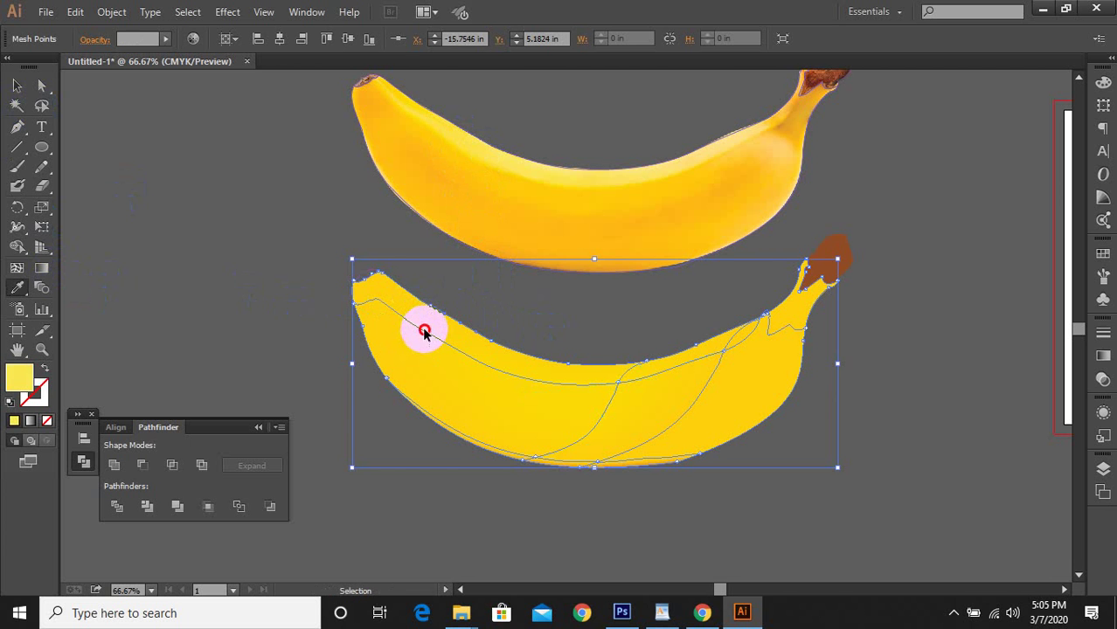
pyautogui.click(358, 304)
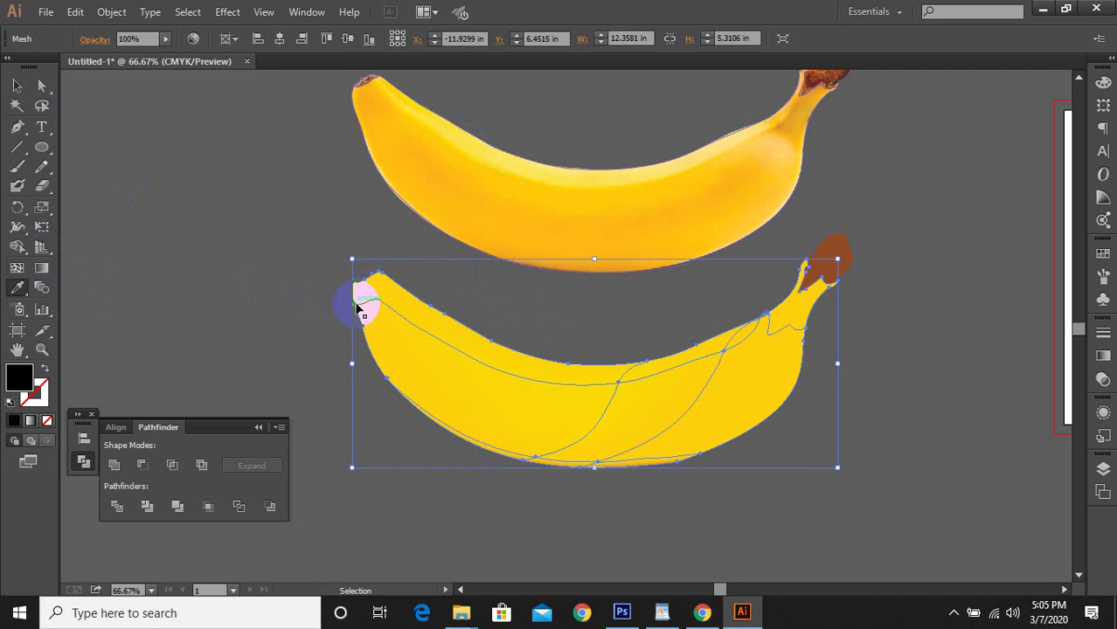
pyautogui.press('i')
pyautogui.press('u')
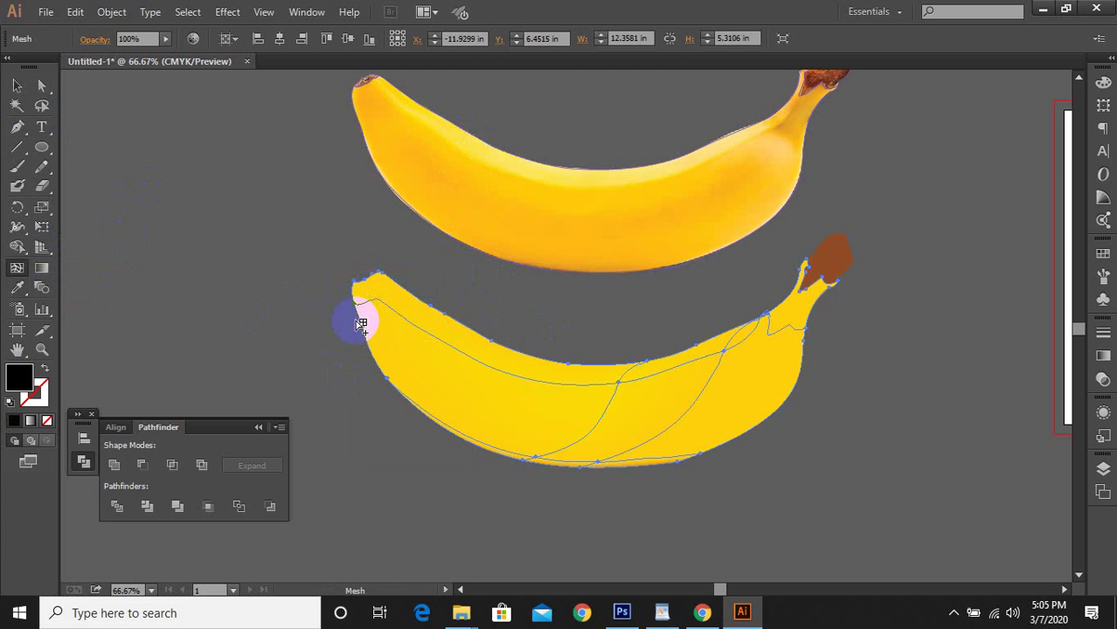
pyautogui.click(427, 291)
pyautogui.press('i')
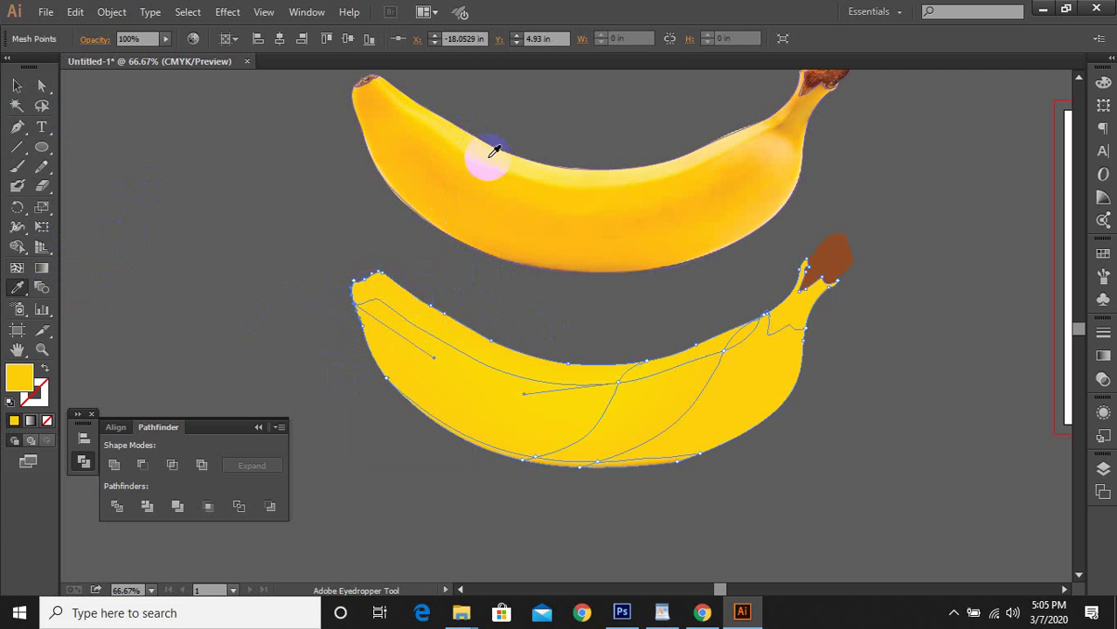
pyautogui.click(366, 95)
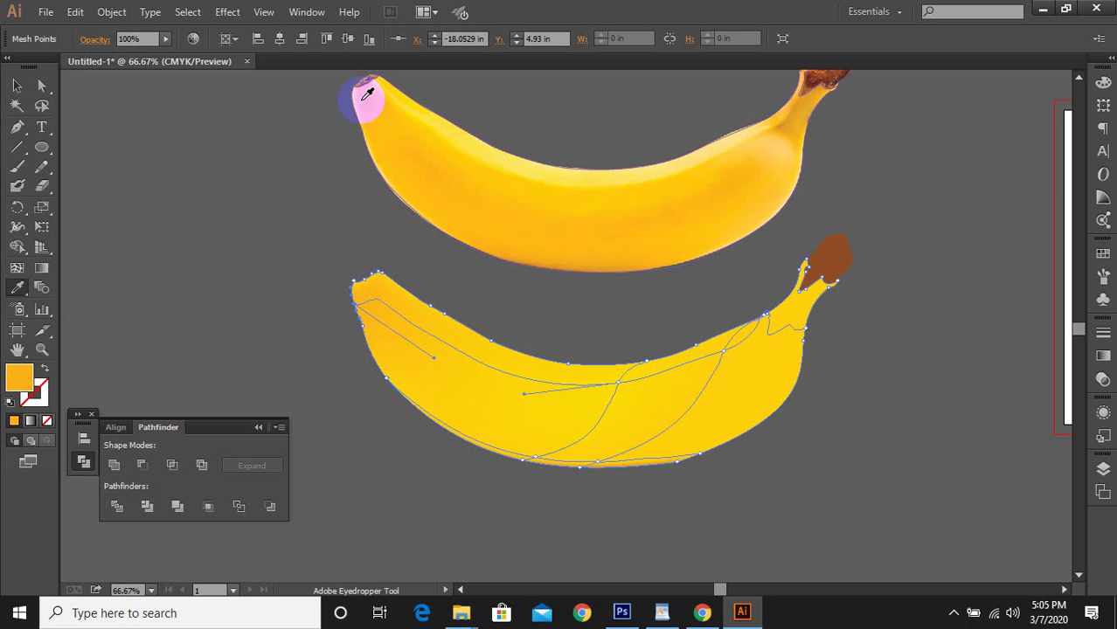
pyautogui.click(432, 395)
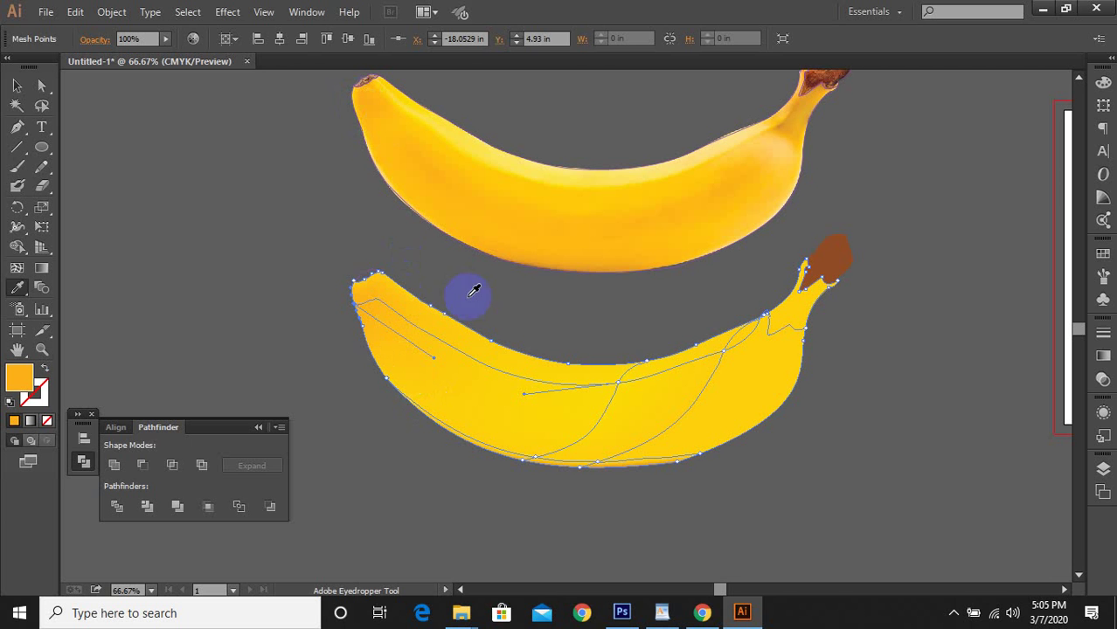
# Try to colour the edge point at the middle of the body's upper outline with the photo banana's highlight colour
pyautogui.press('u')
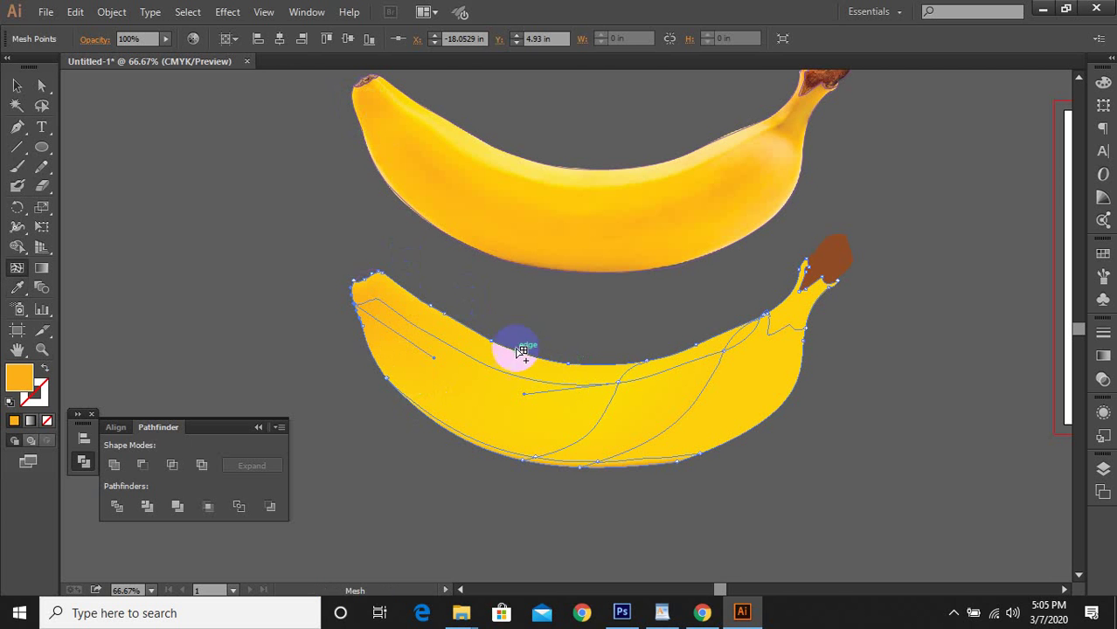
pyautogui.click(445, 315)
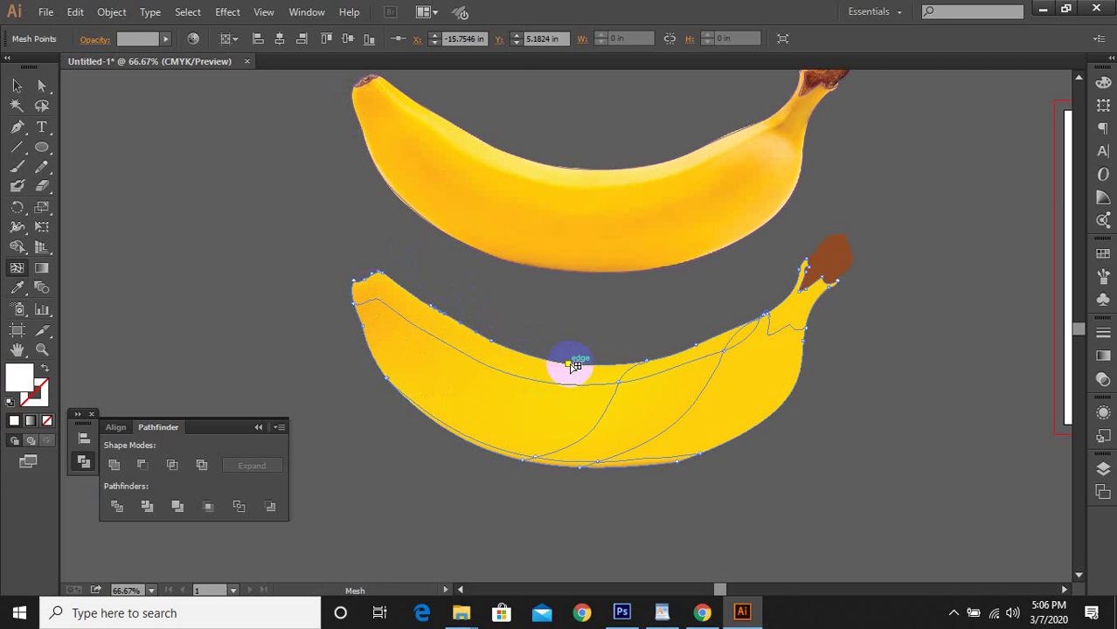
pyautogui.press('i')
pyautogui.click(563, 177)
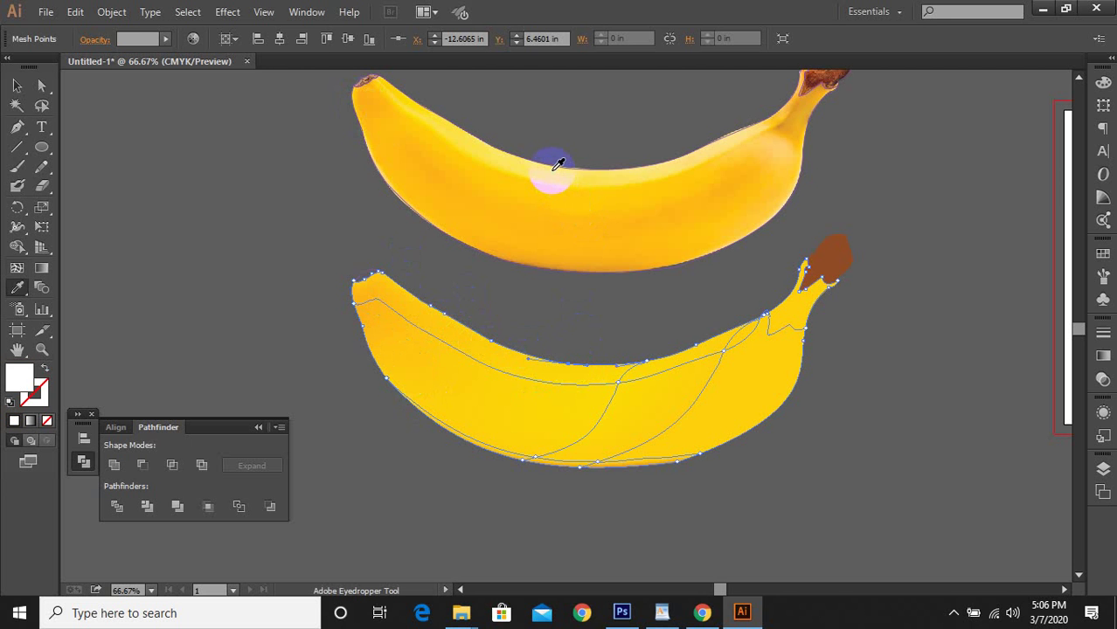
pyautogui.click(618, 390)
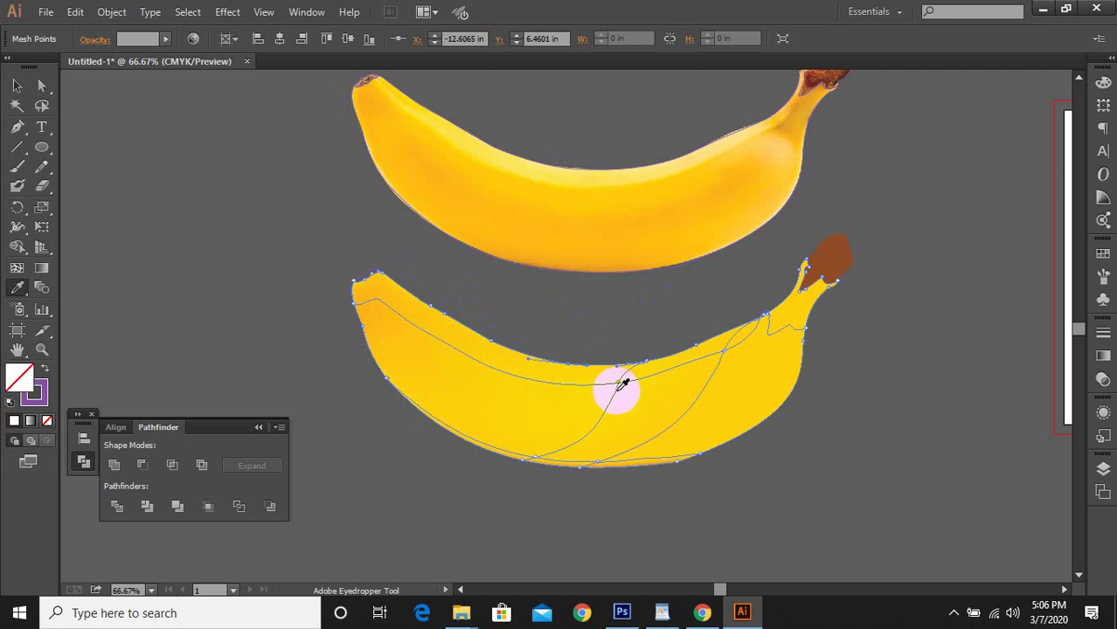
# Select the mesh point inside the middle of the upper edge and recolour it with light yellow sampled from the photo's upper highlight
pyautogui.press('u')
pyautogui.click(620, 386)
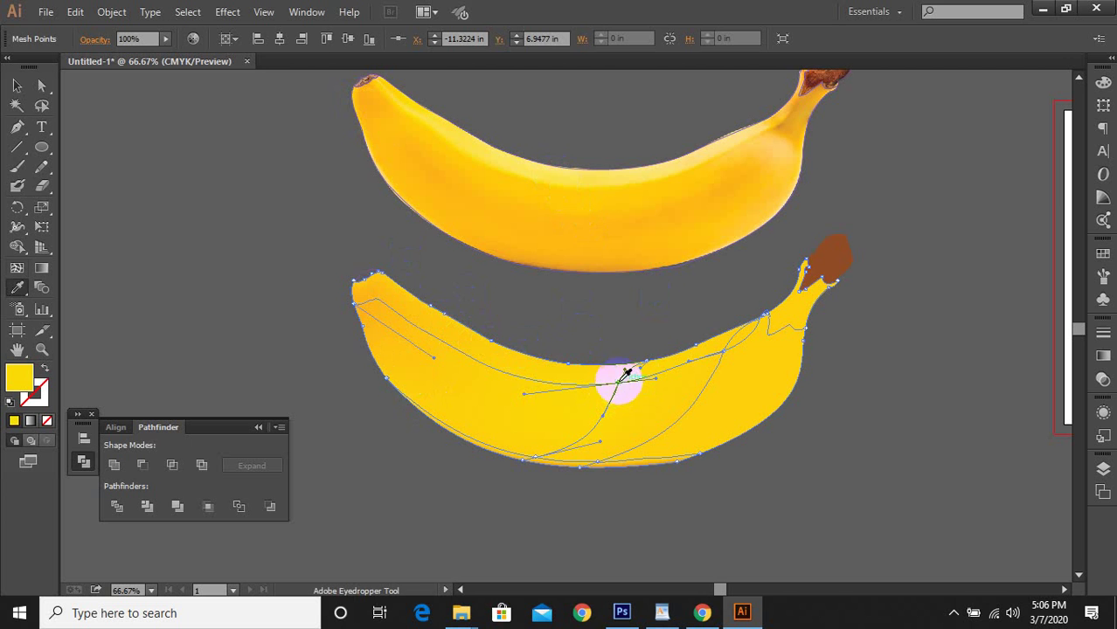
pyautogui.press('i')
pyautogui.click(593, 235)
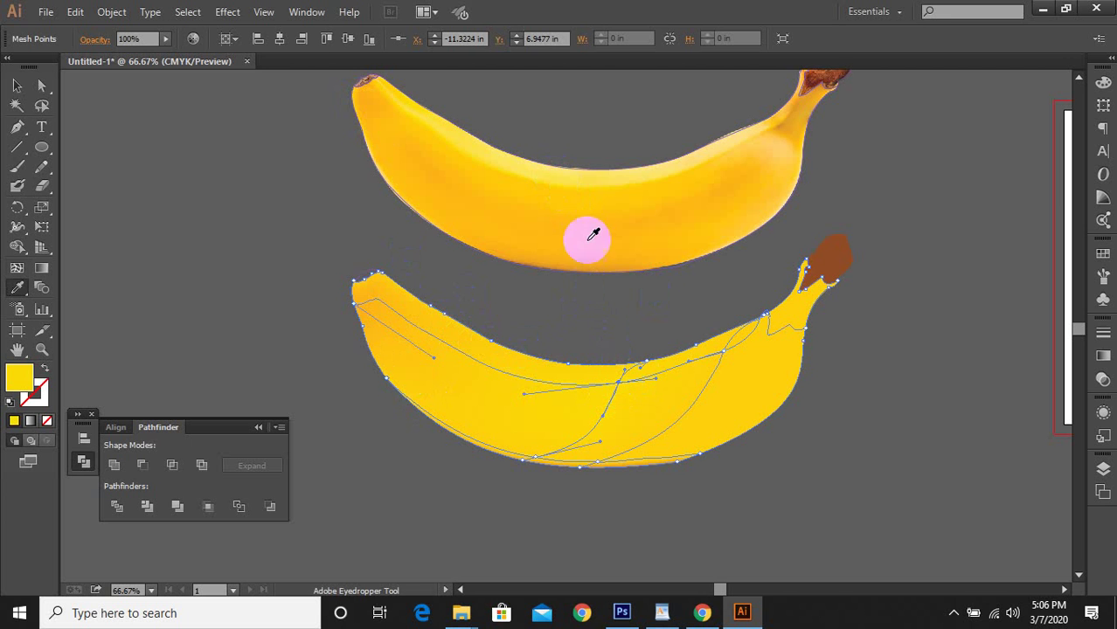
pyautogui.click(617, 185)
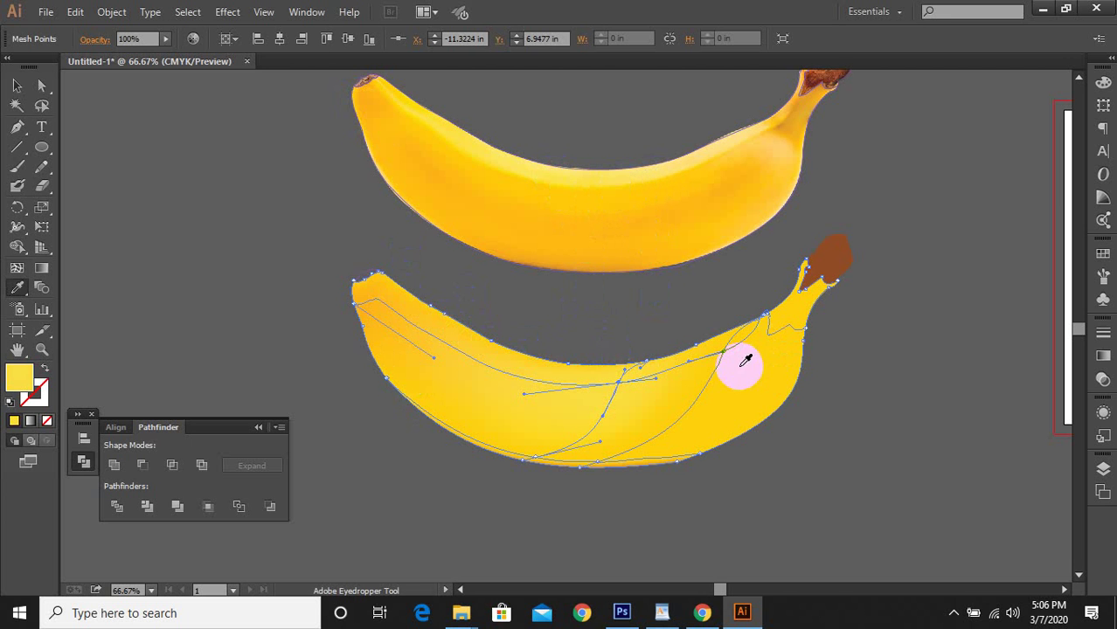
# Select the inner mesh point nearer the stem and colour it with light yellow sampled from the central mesh point
pyautogui.press('u')
pyautogui.moveTo(727, 353); pyautogui.dragTo(661, 377)
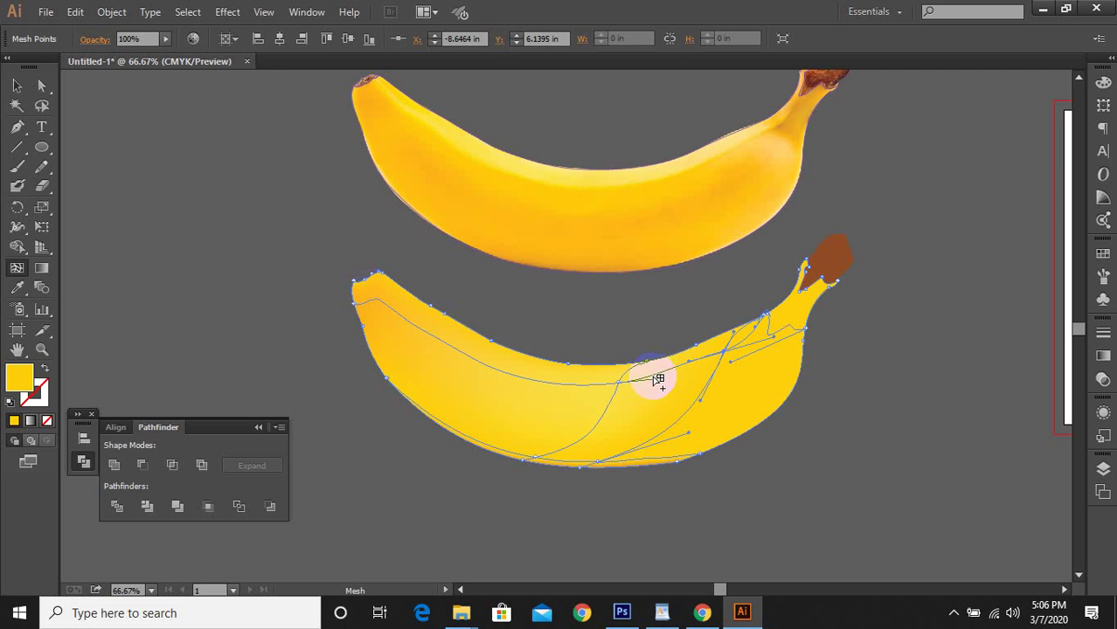
pyautogui.press('i')
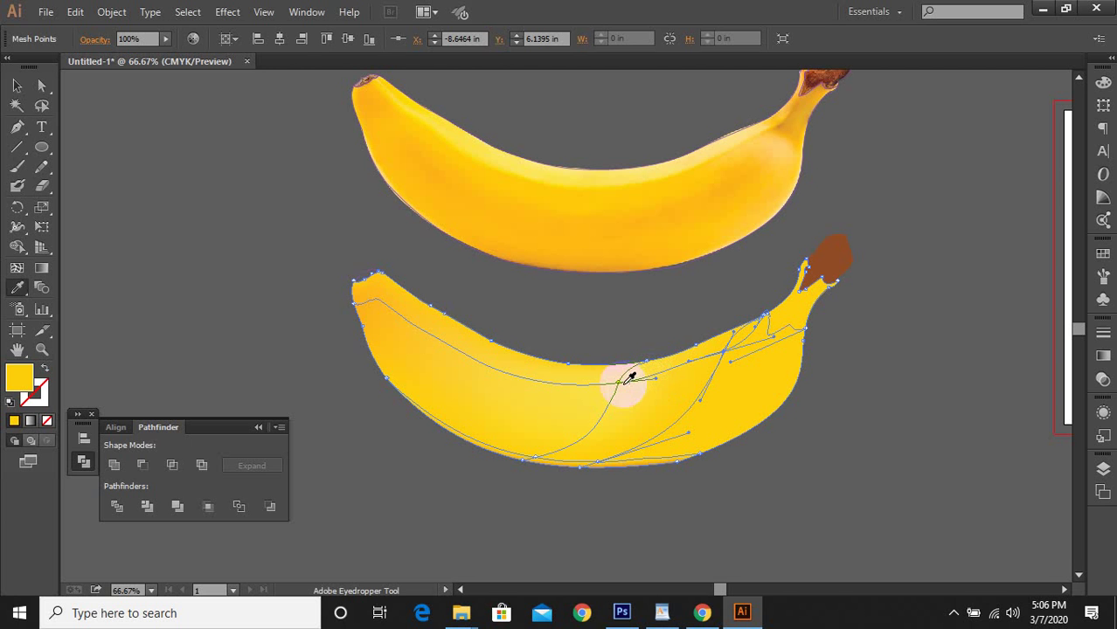
pyautogui.click(622, 379)
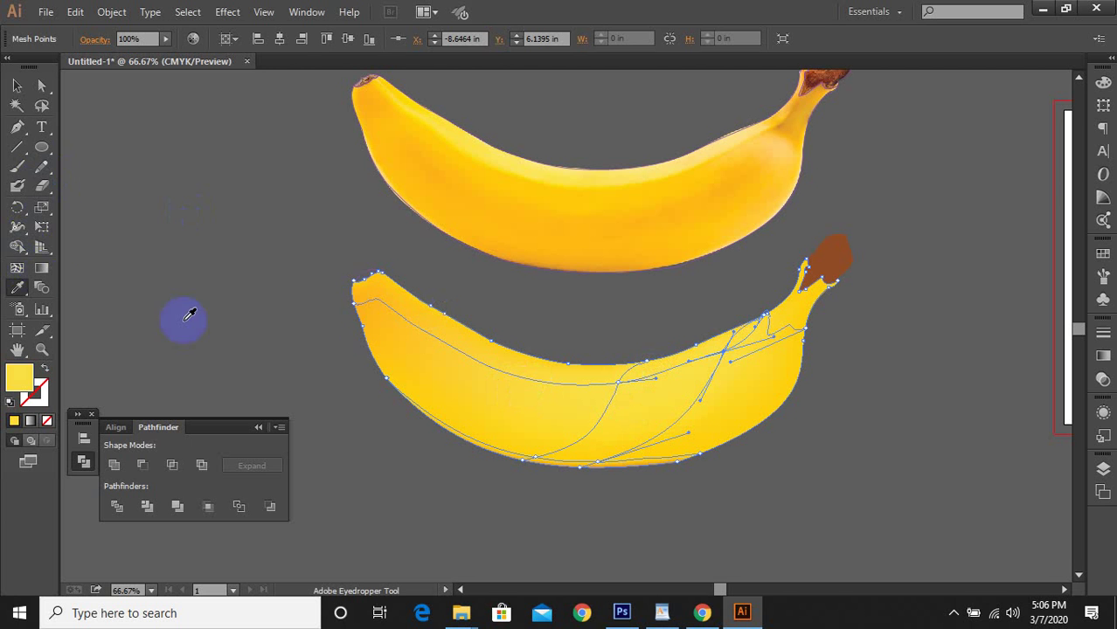
# Add a light yellow mesh point just tipward of the central mesh point and slightly lower, and deselect the body
pyautogui.press('u')
pyautogui.click(570, 388)
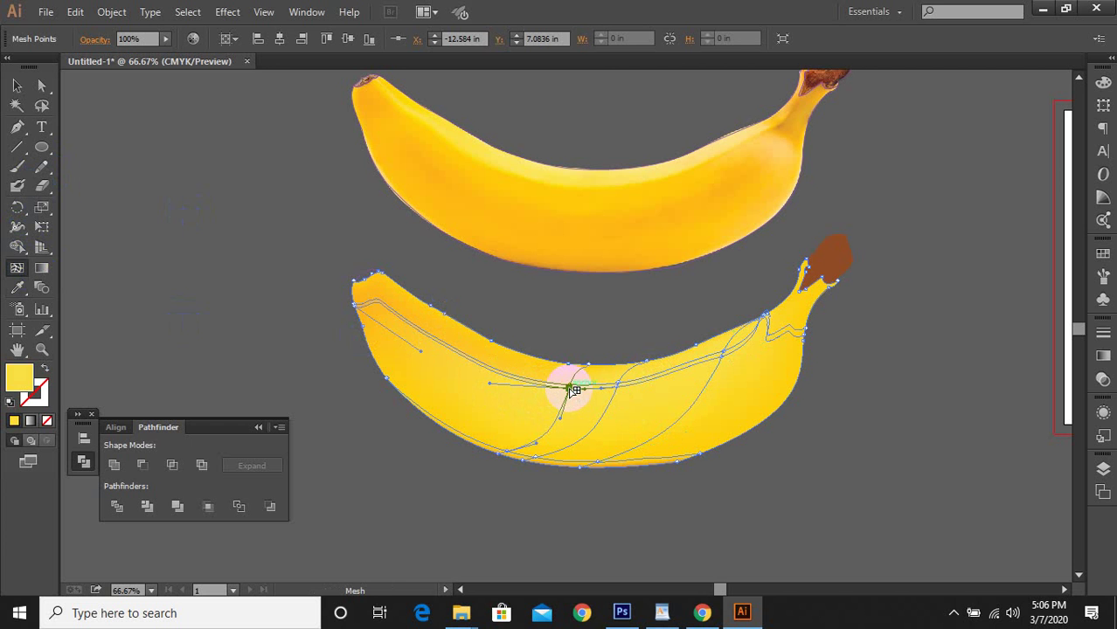
pyautogui.moveTo(574, 390); pyautogui.dragTo(607, 400)
pyautogui.press('v')
pyautogui.click(847, 458)
pyautogui.press('u')
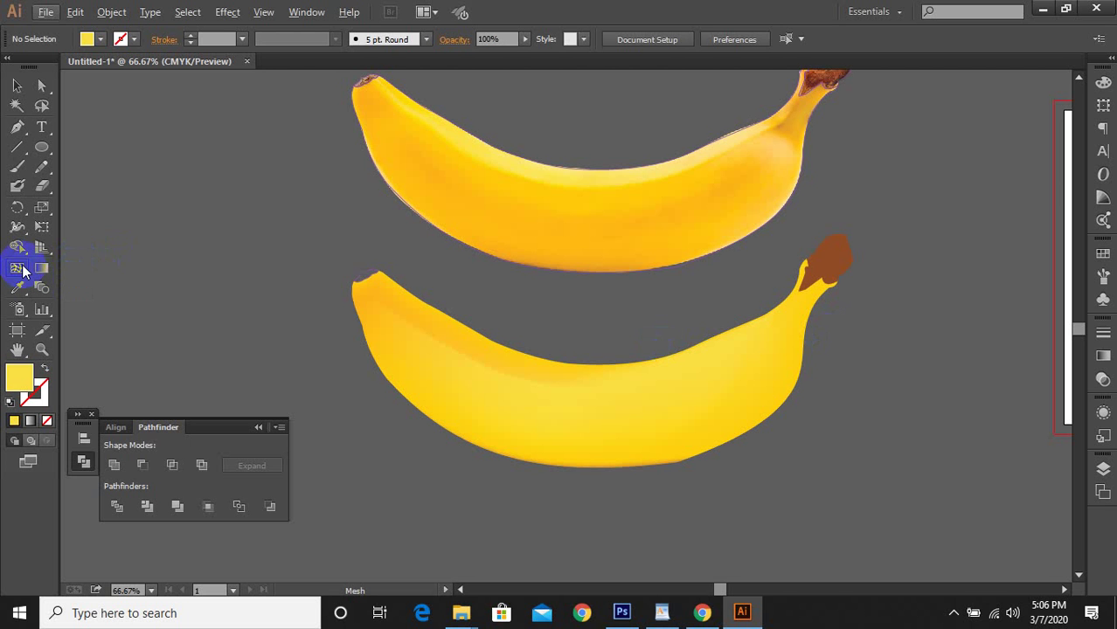
pyautogui.click(705, 391)
pyautogui.click(656, 386)
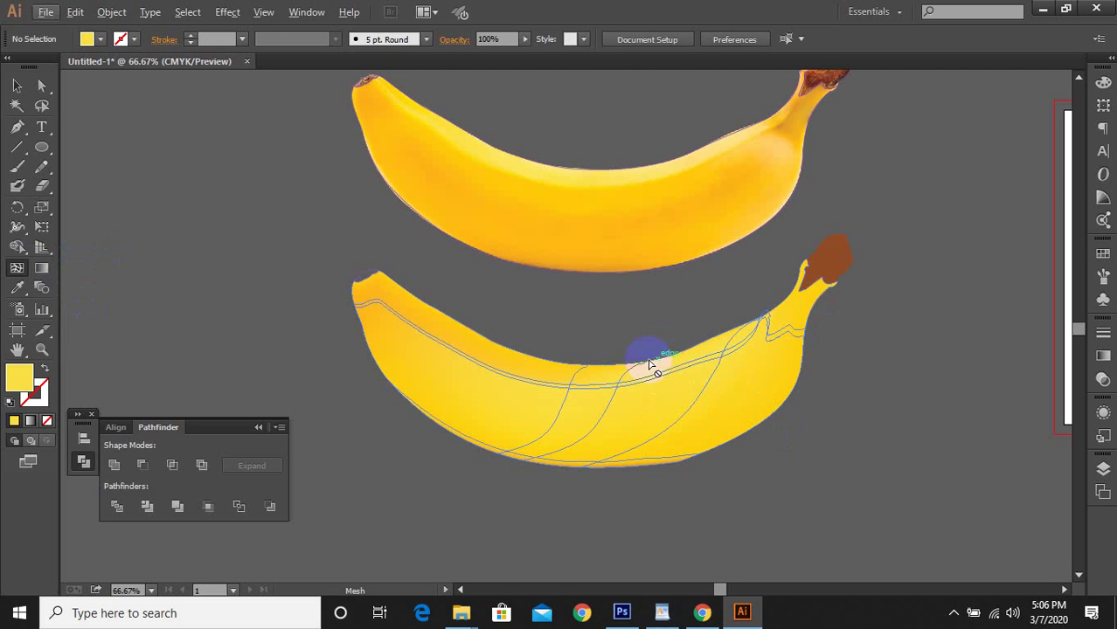
pyautogui.click(270, 313)
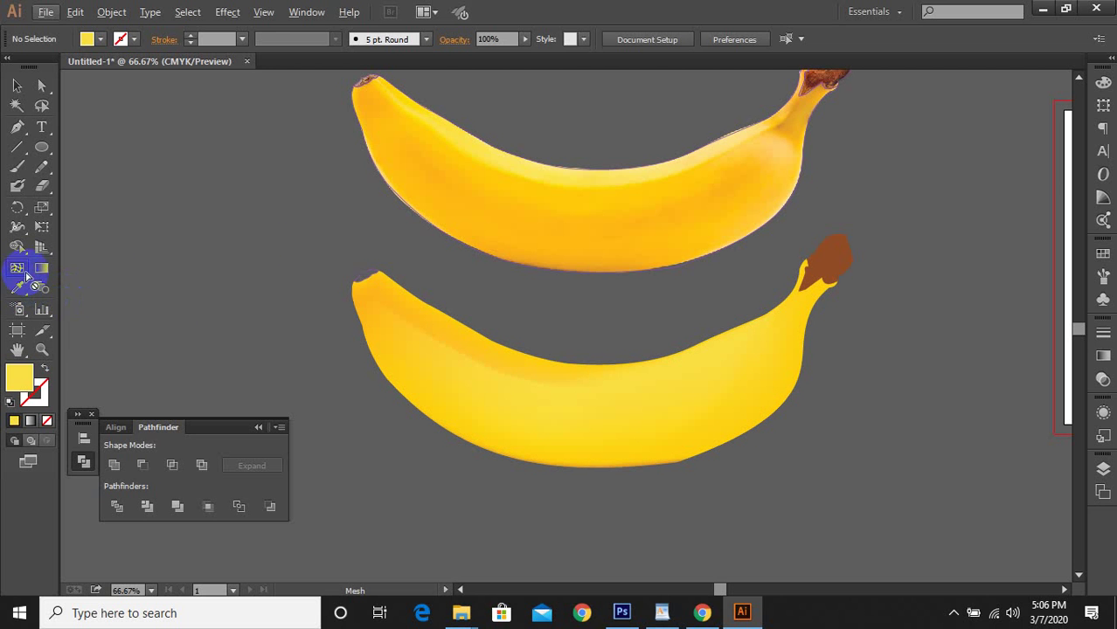
pyautogui.click(594, 392)
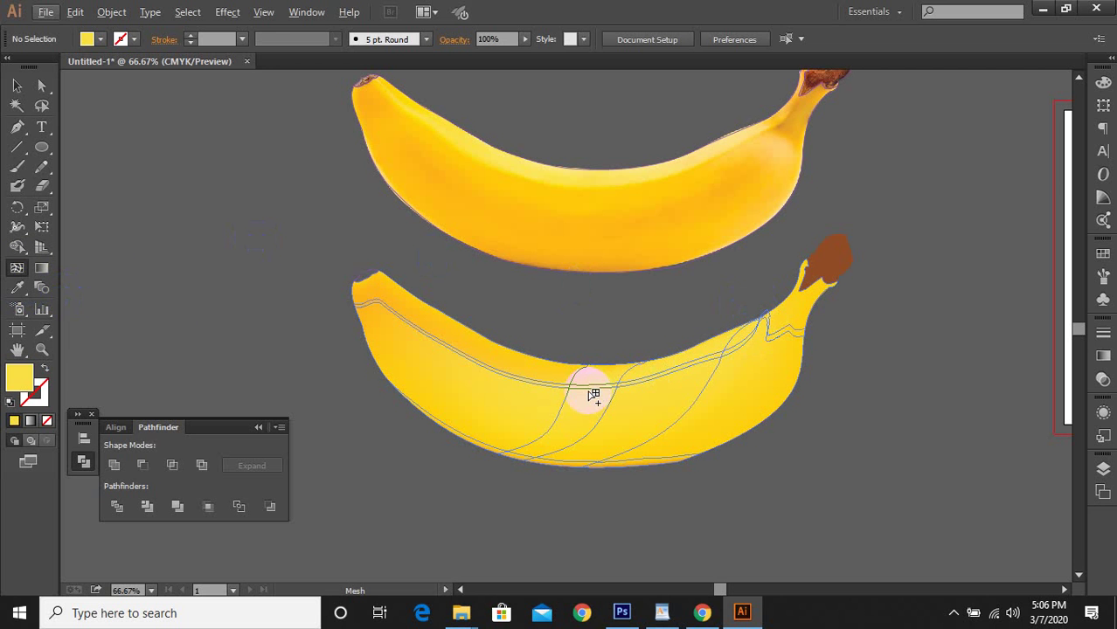
# Add a mesh point on the body's upper ridge near the tip, colour it yellow sampled from the photo banana's upper edge, and deselect
pyautogui.click(648, 280)
pyautogui.click(635, 362)
pyautogui.scroll(2, 536, 407)
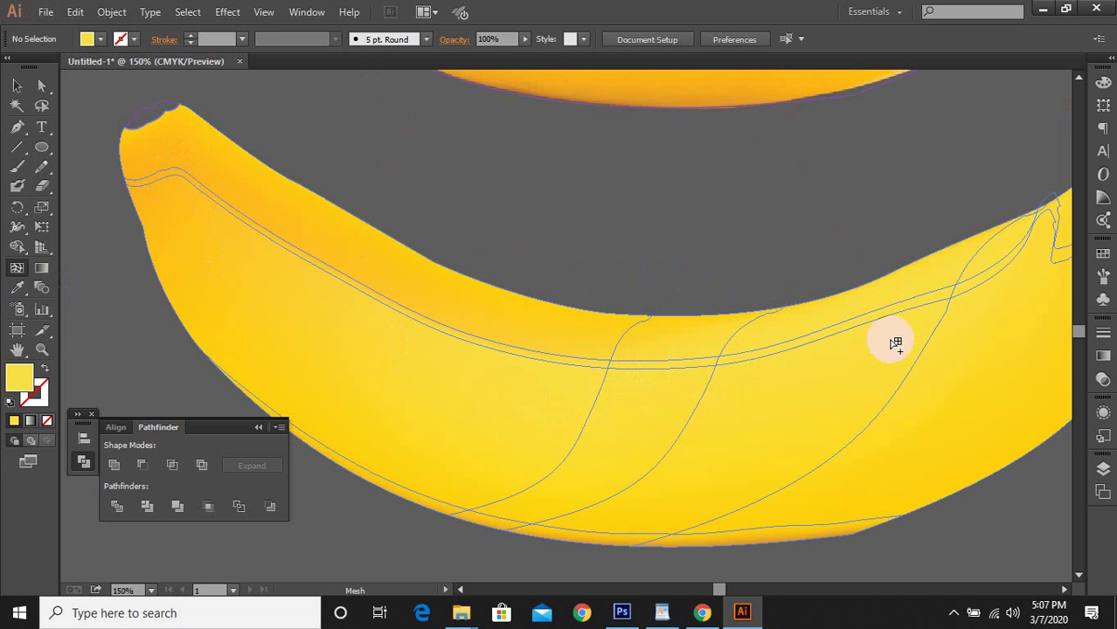
pyautogui.scroll(-2, 778, 337)
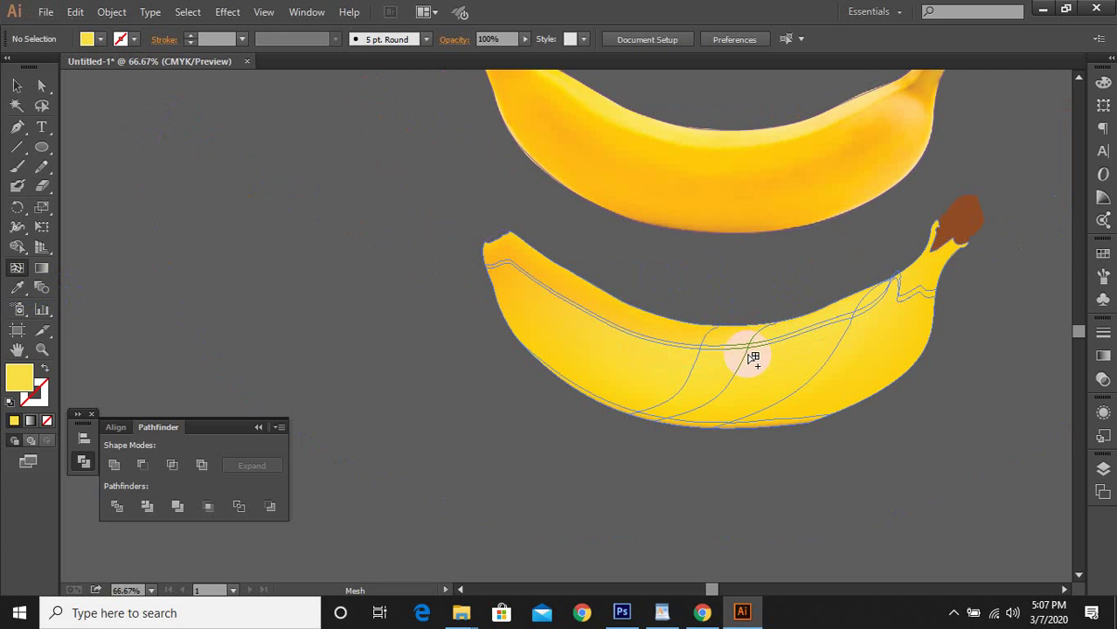
pyautogui.click(627, 303)
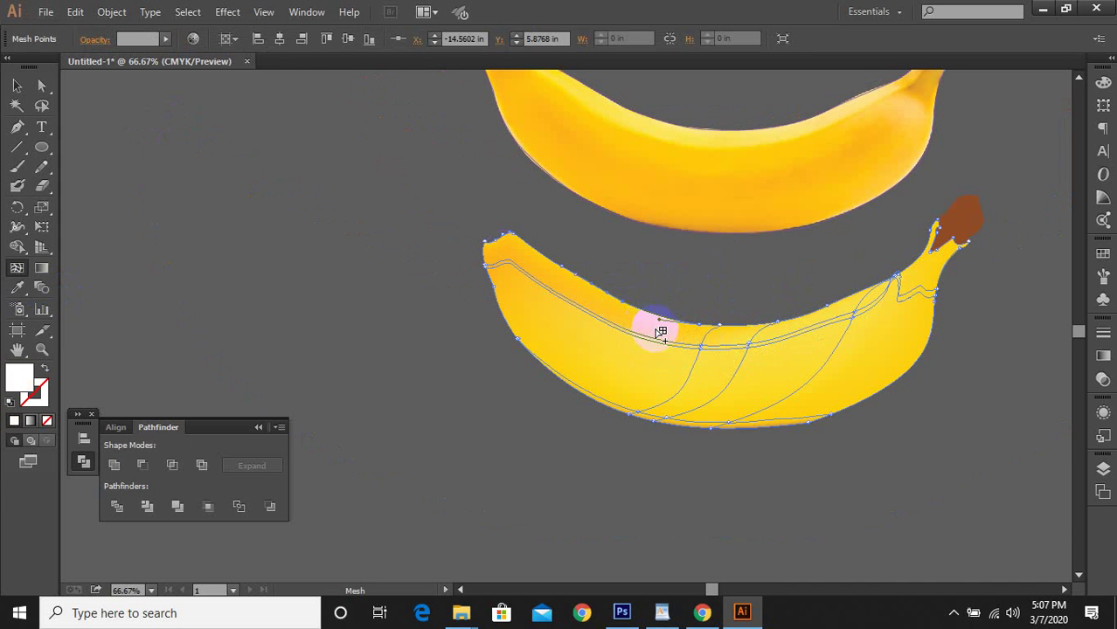
pyautogui.click(564, 295)
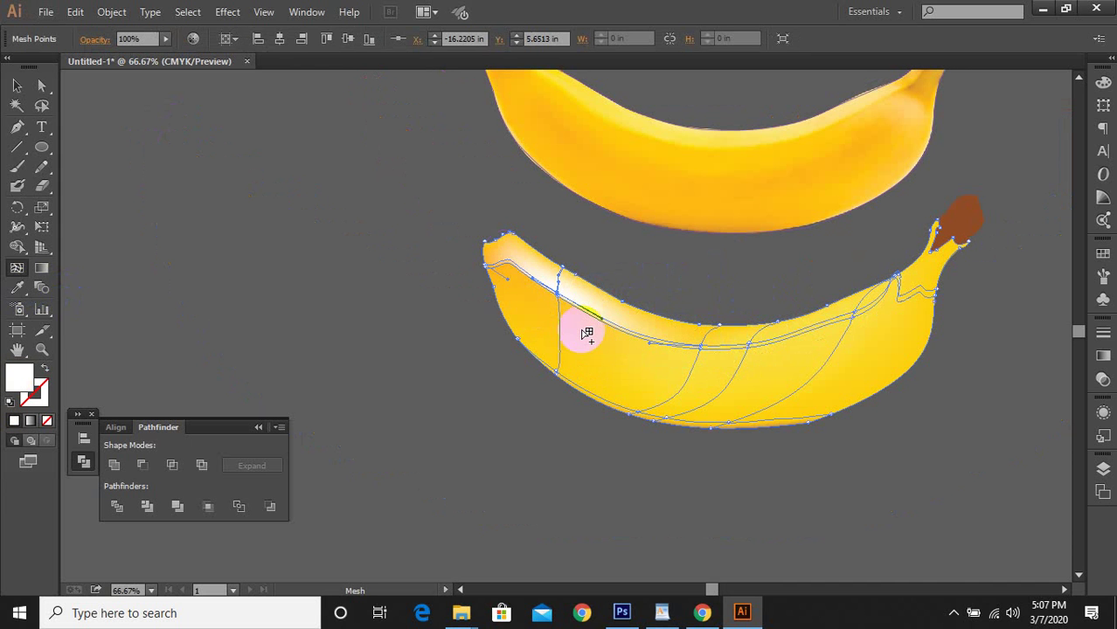
pyautogui.press('i')
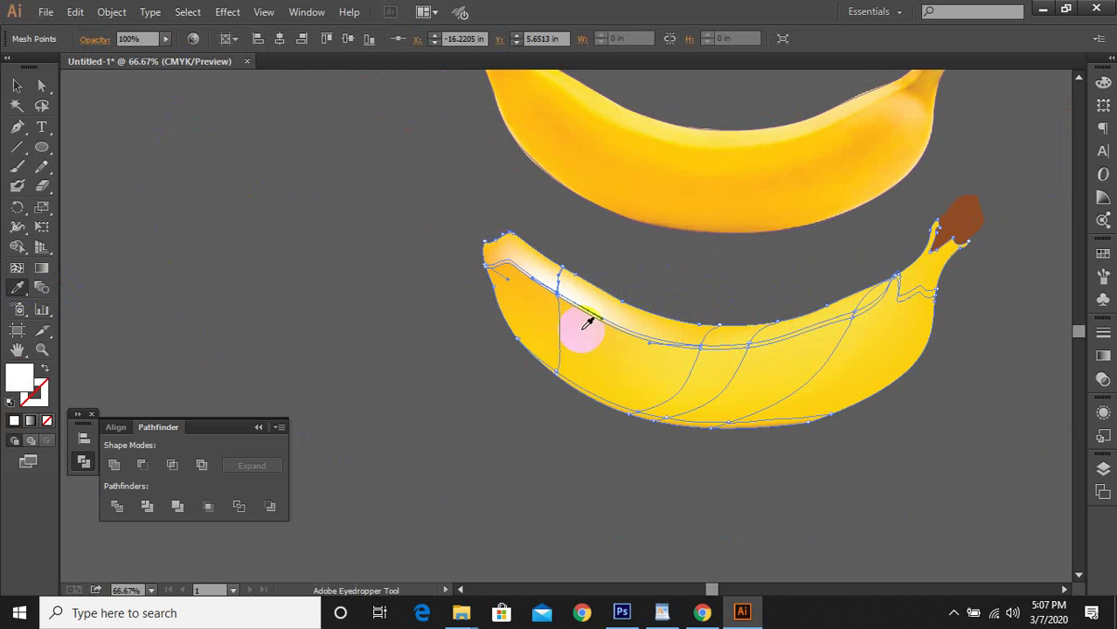
pyautogui.click(602, 105)
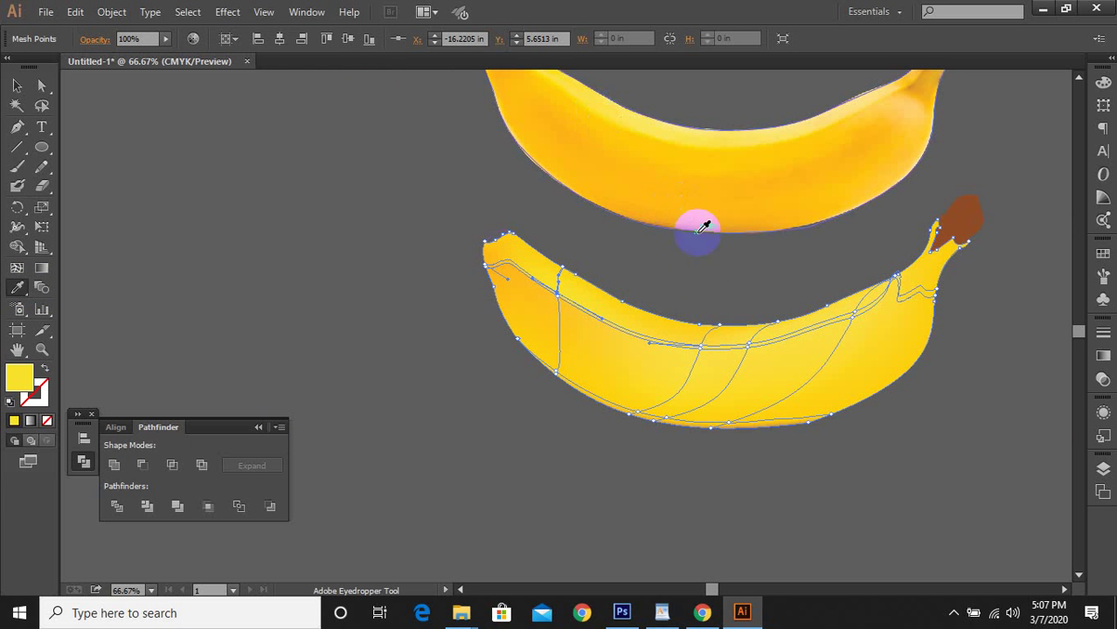
pyautogui.keyDown('ctrl'); pyautogui.click(707, 281); pyautogui.keyUp('ctrl')
pyautogui.keyDown('ctrl'); pyautogui.click(823, 533); pyautogui.keyUp('ctrl')
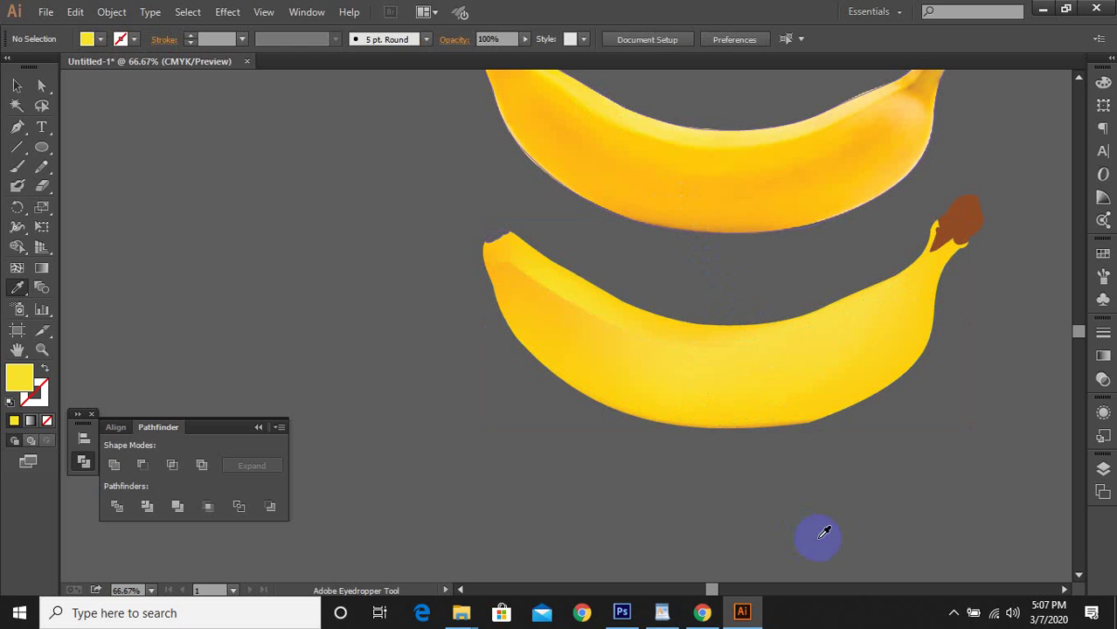
# Delete the shaded banana copy and the original photo banana with its traced shapes, leaving the canvas empty
pyautogui.scroll(-3, 753, 257)
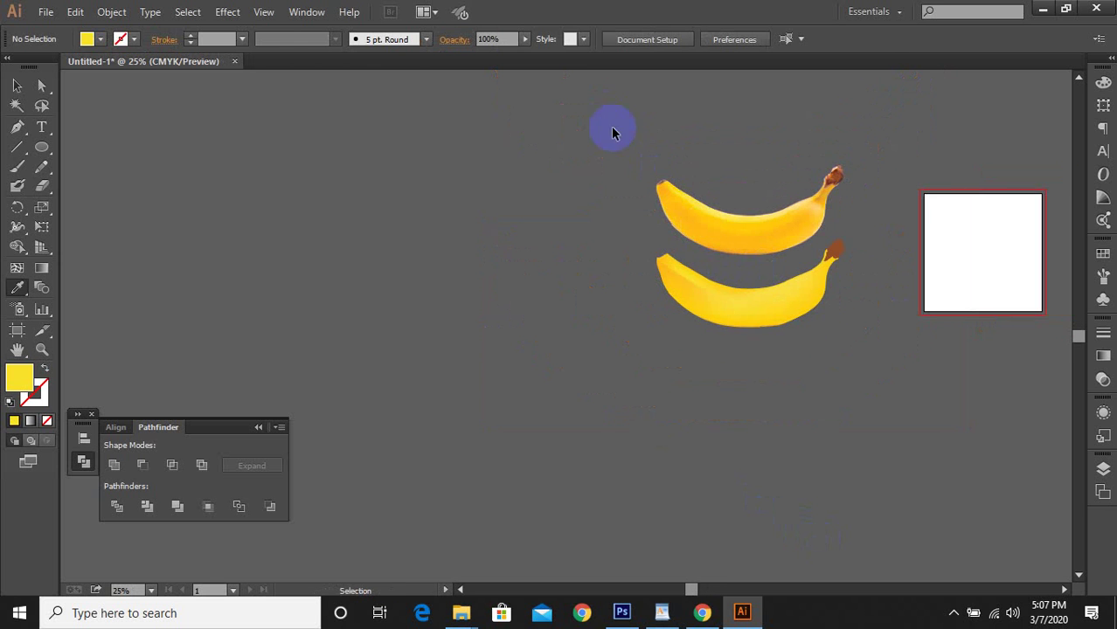
pyautogui.moveTo(612, 132); pyautogui.dragTo(827, 425)
pyautogui.press('Delete')
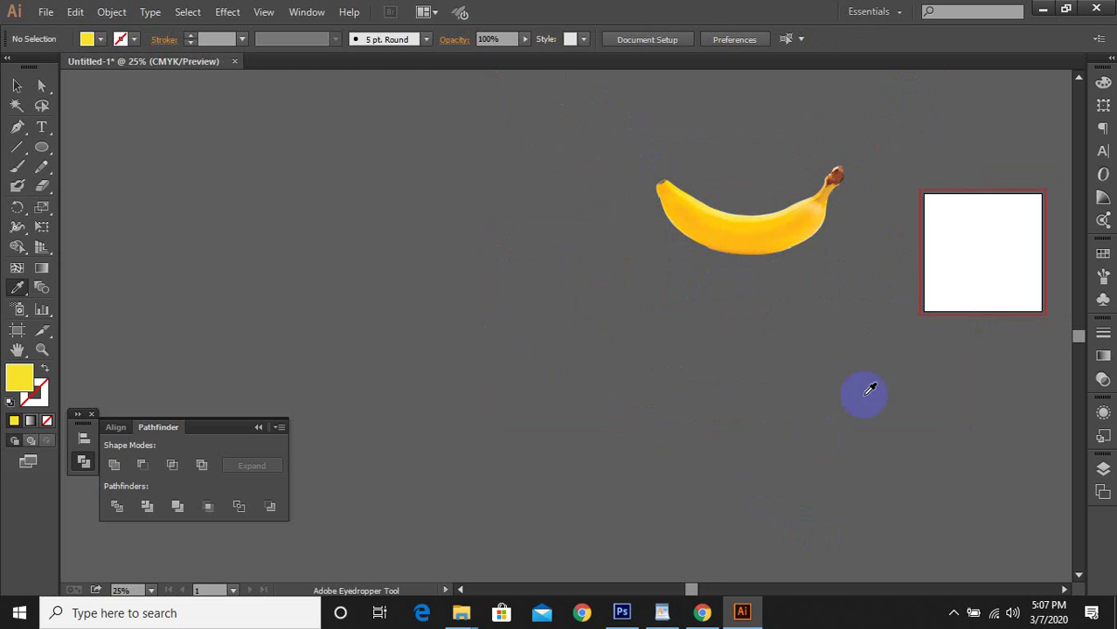
pyautogui.hotkey('ctrl', 'a')
pyautogui.press('Delete')
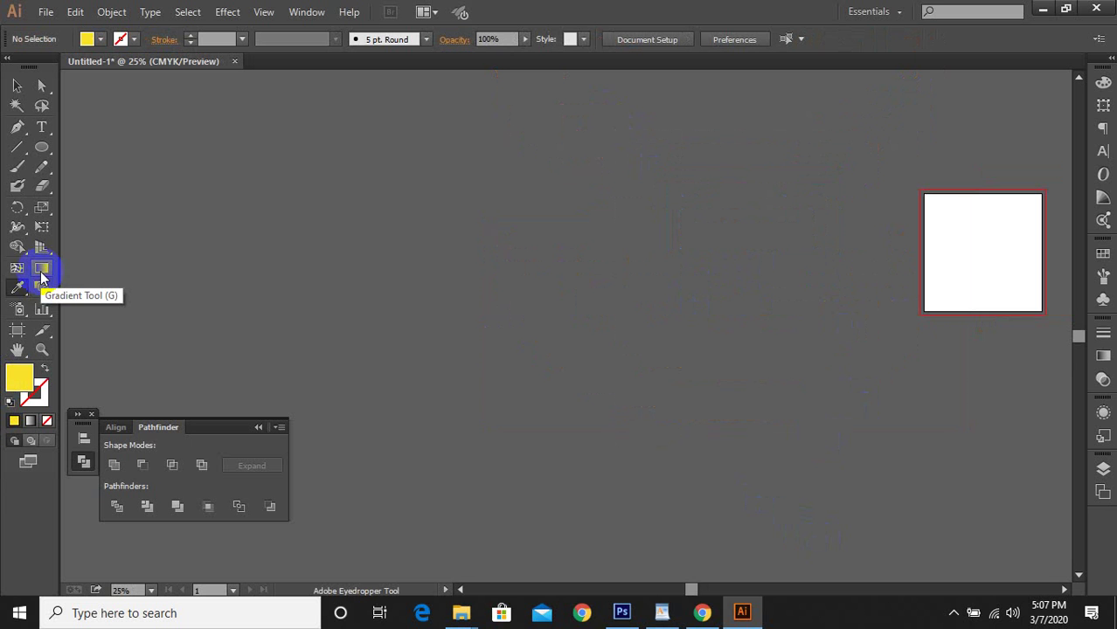
# Draw a yellow rectangle without stroke, about 6.69 in wide and 5.02 in high, on the upper part of the artboard
pyautogui.moveTo(778, 279); pyautogui.dragTo(398, 262)
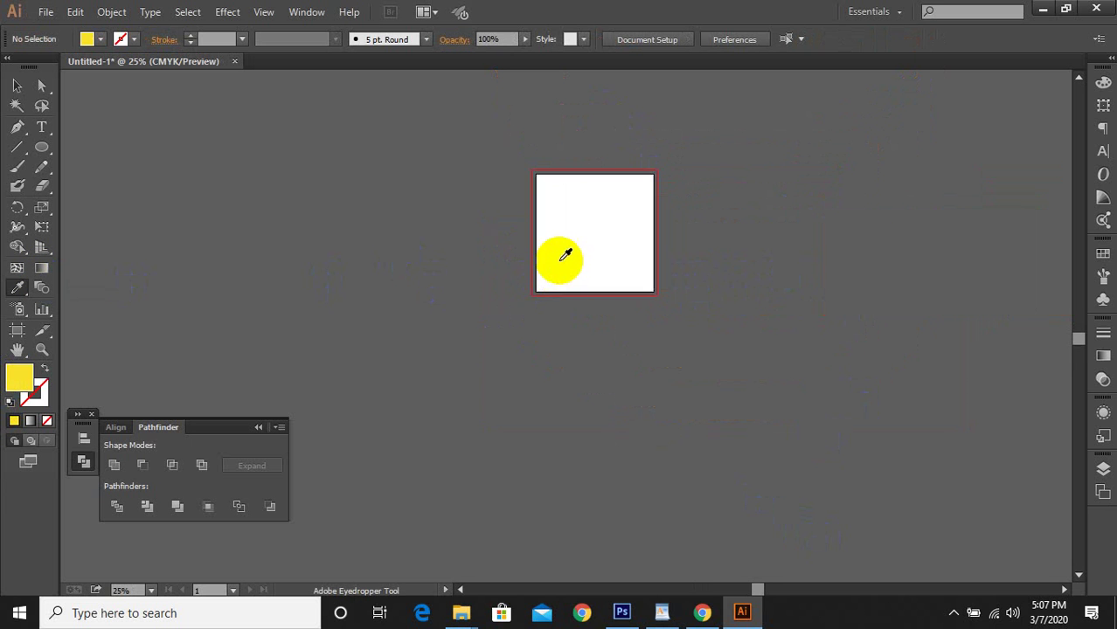
pyautogui.scroll(2, 561, 260)
pyautogui.scroll(2, 603, 240)
pyautogui.scroll(1, 612, 232)
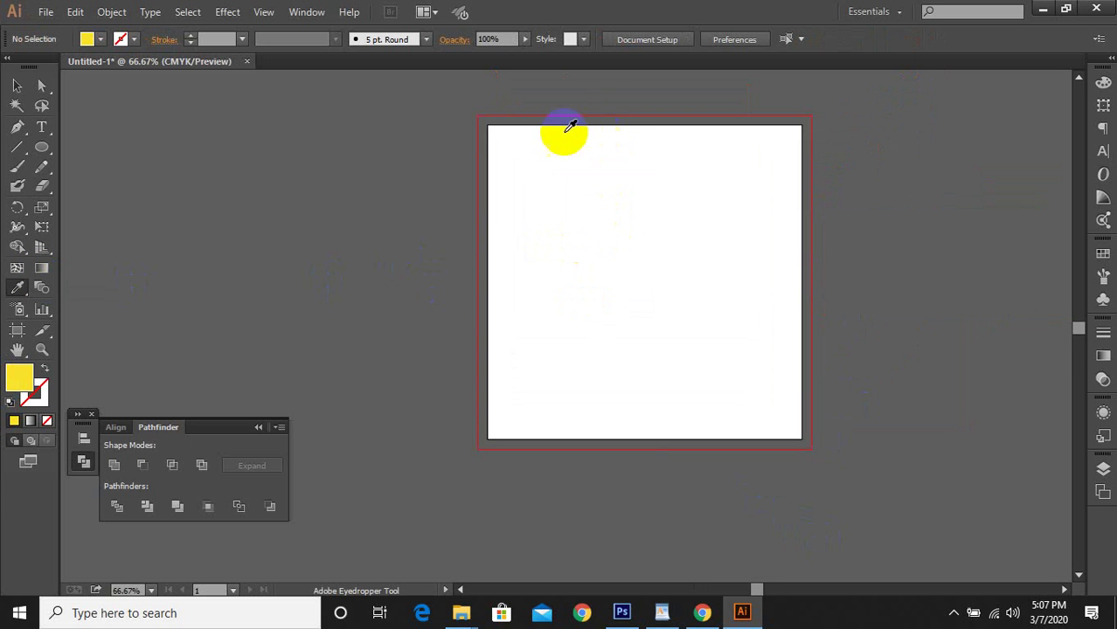
pyautogui.click(784, 354)
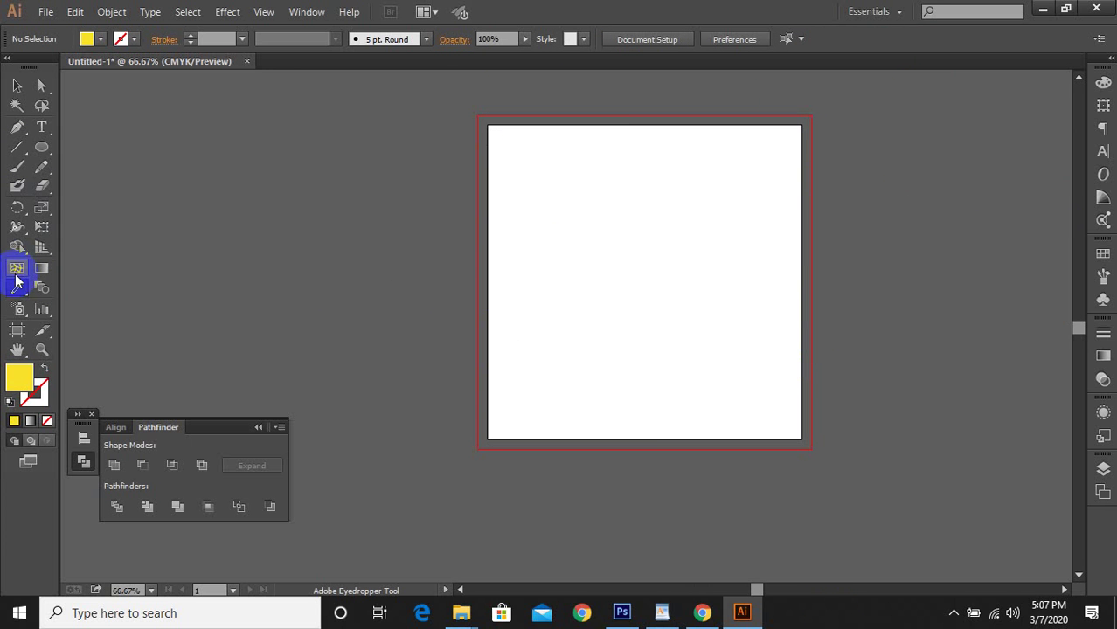
pyautogui.click(587, 330)
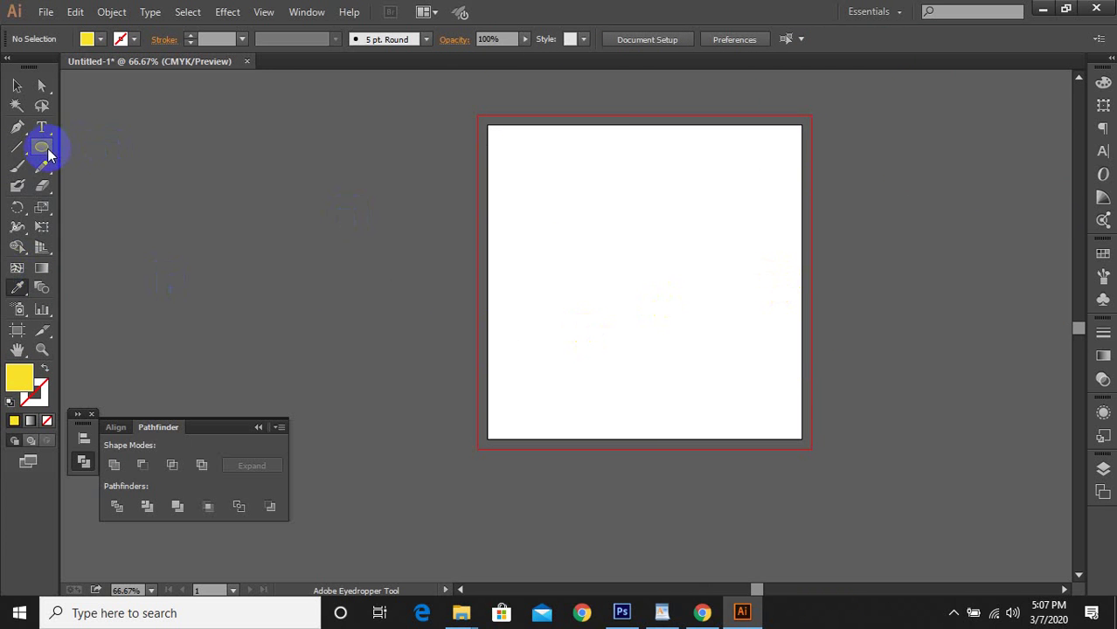
pyautogui.moveTo(48, 154); pyautogui.dragTo(93, 149)
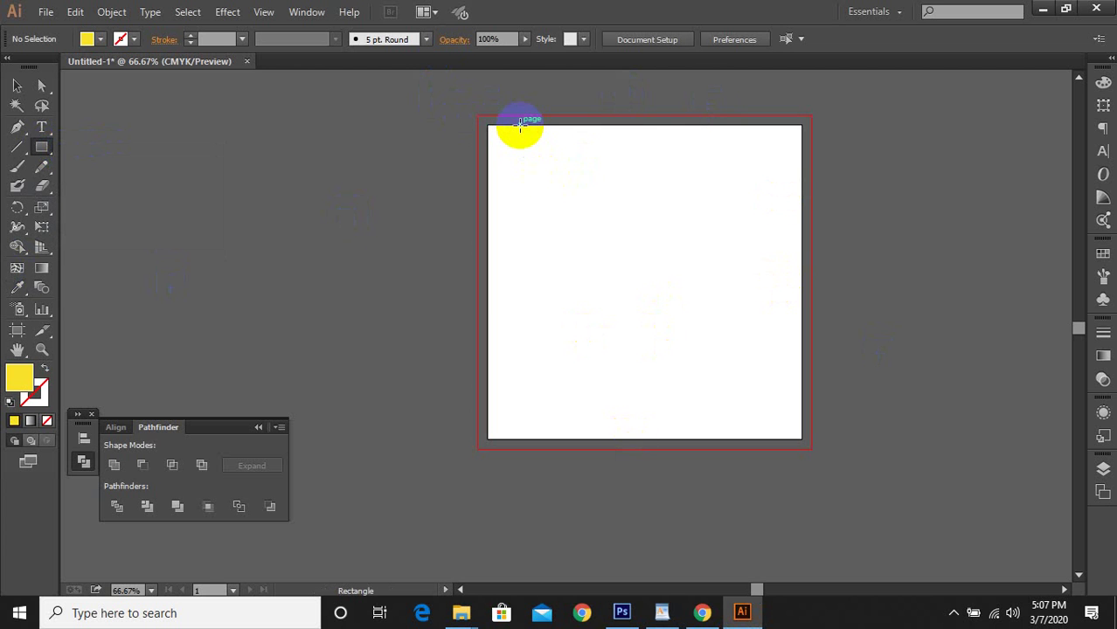
pyautogui.moveTo(511, 150); pyautogui.dragTo(774, 349)
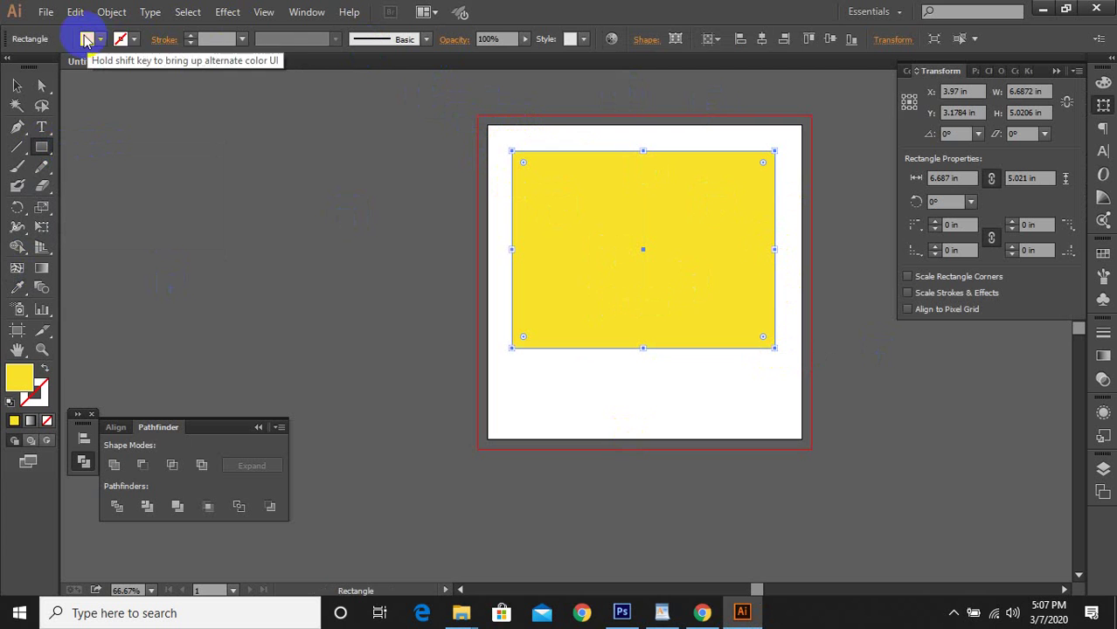
# Fill the rectangle with a horizontal linear gradient from white to black
pyautogui.click(44, 276)
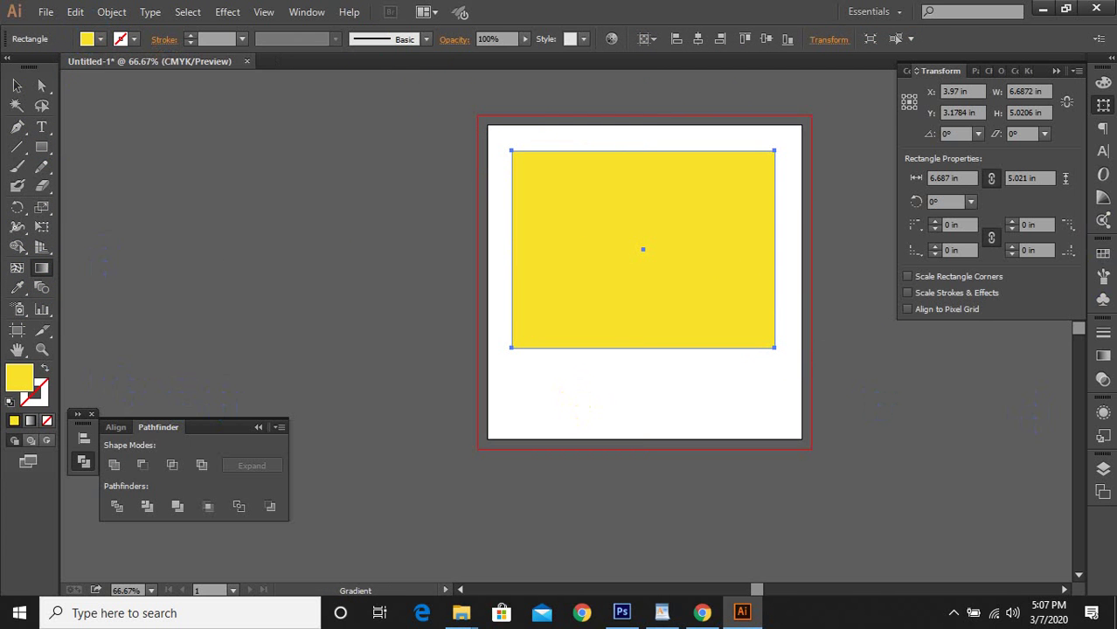
pyautogui.click(1103, 355)
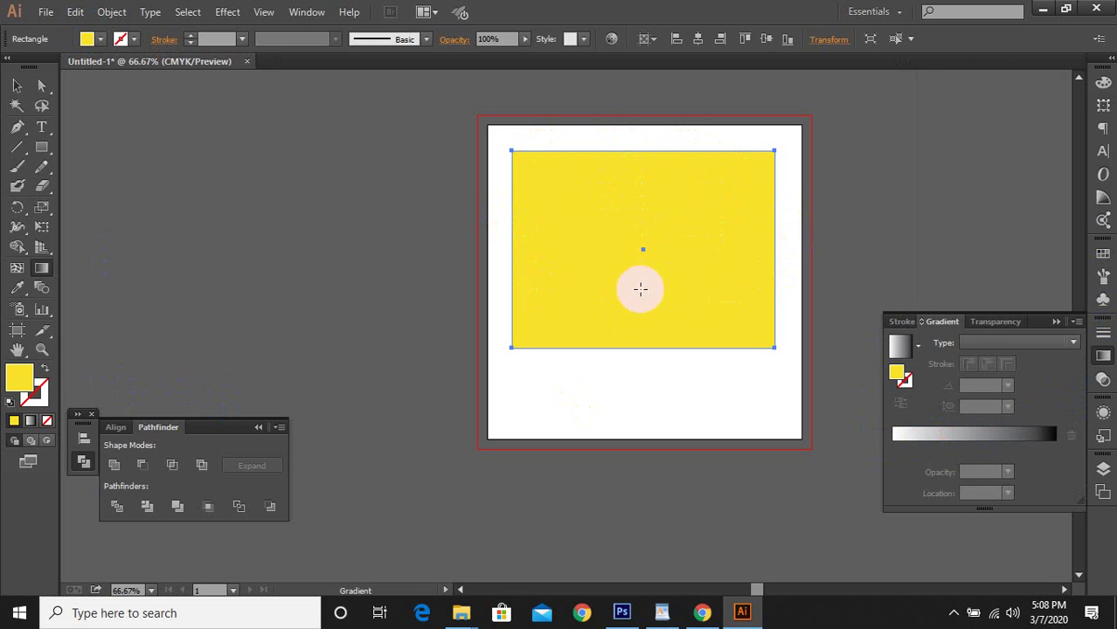
pyautogui.click(982, 440)
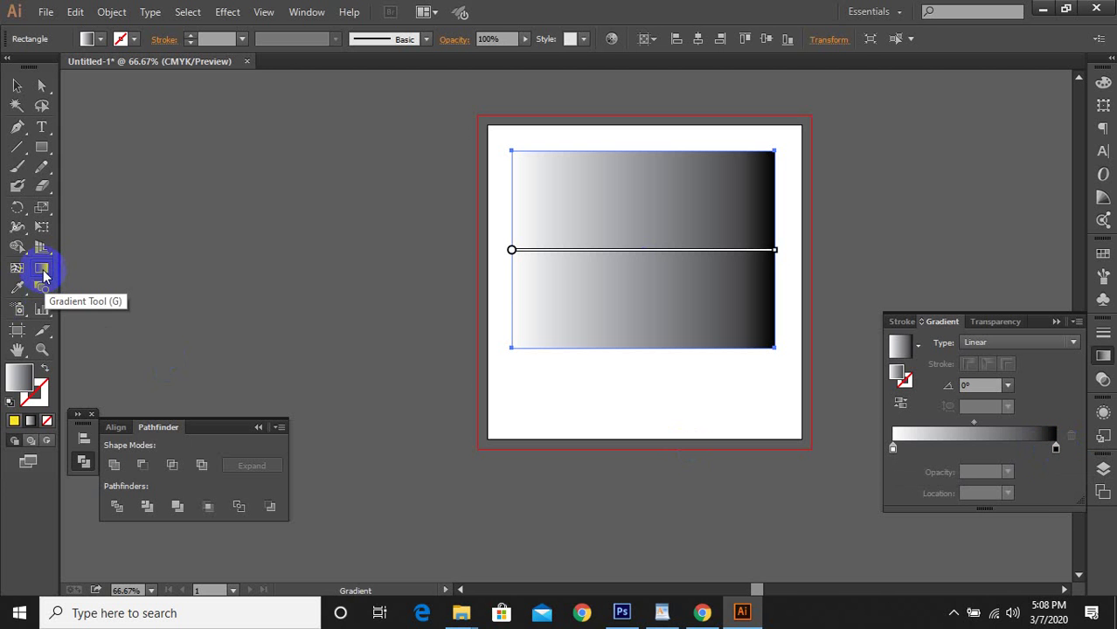
pyautogui.moveTo(512, 246); pyautogui.dragTo(778, 234)
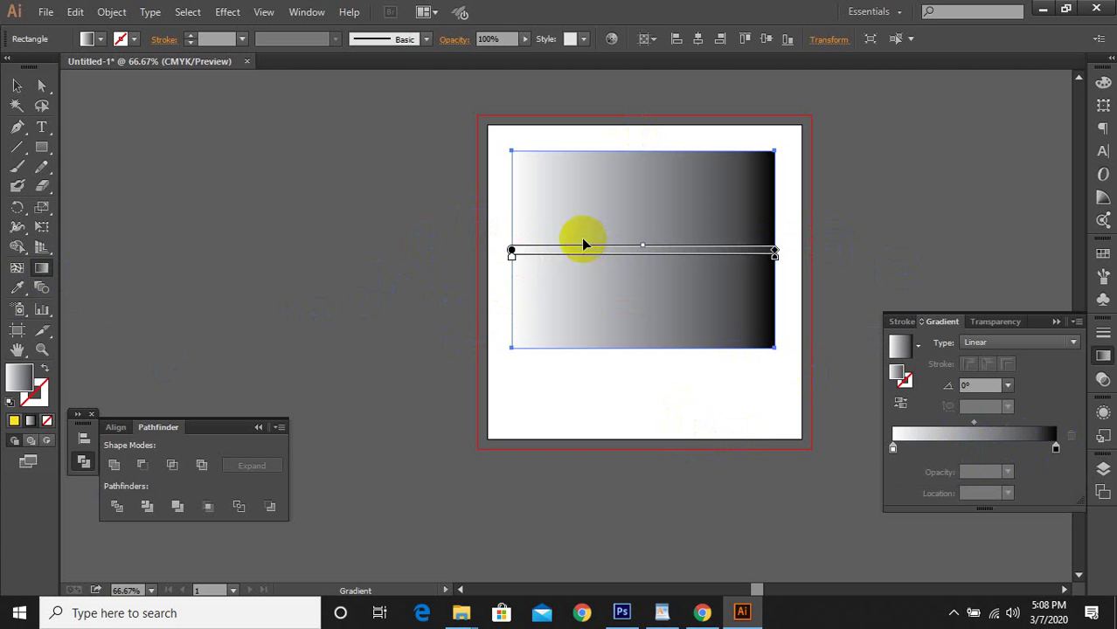
# Change the colour of the gradient's white start stop to the dark blue swatch
pyautogui.click(894, 449)
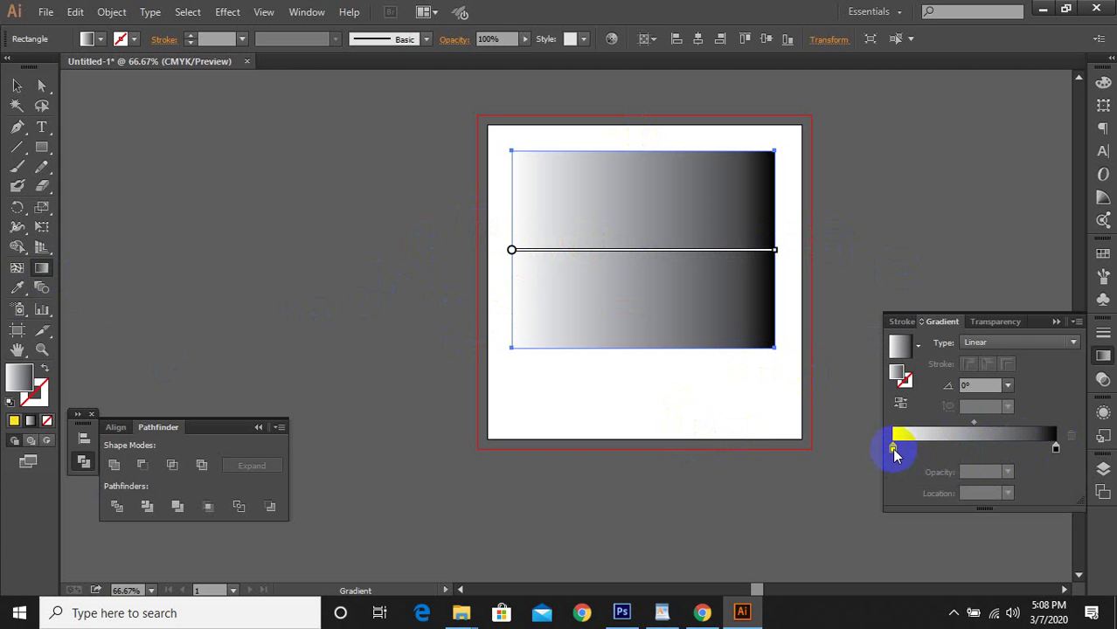
pyautogui.doubleClick(893, 450)
pyautogui.click(880, 375)
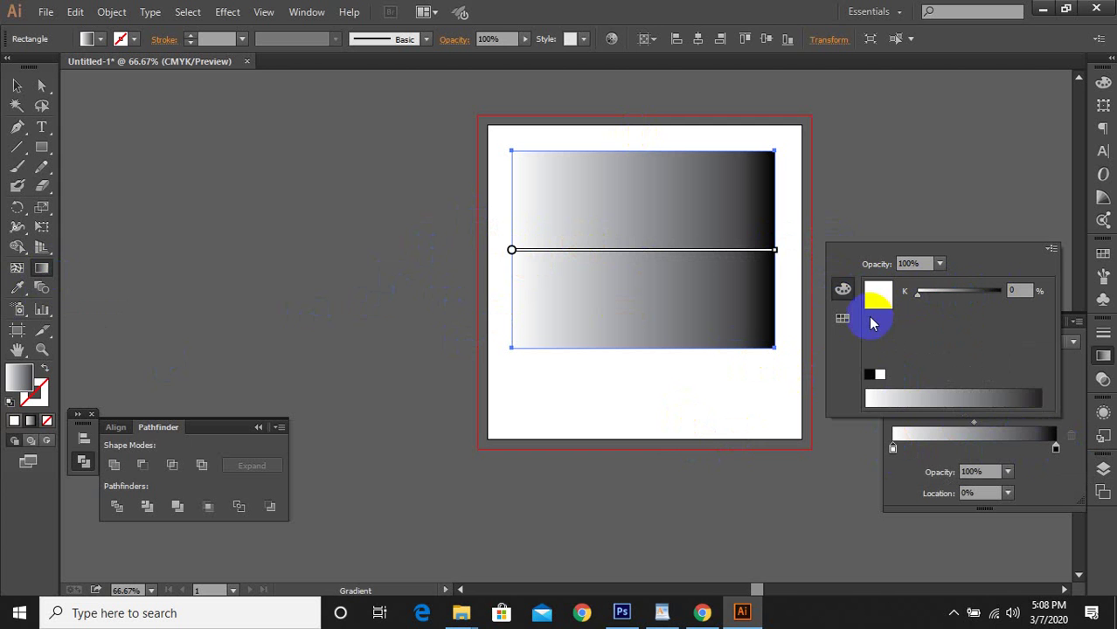
pyautogui.click(842, 318)
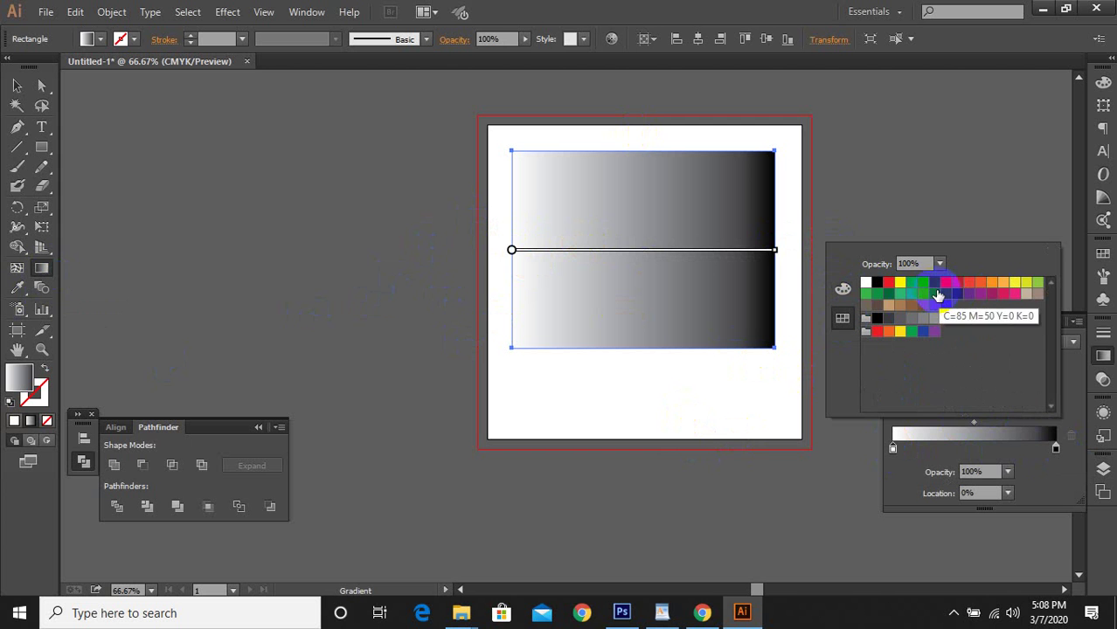
pyautogui.click(934, 284)
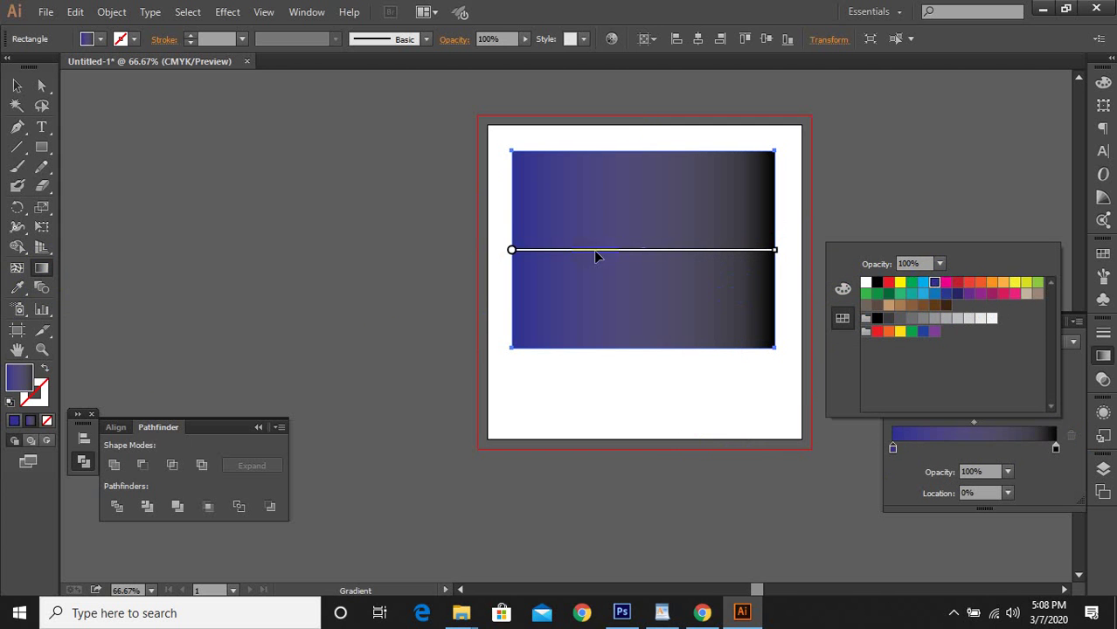
# Change the colour of the gradient's black end stop to the CMYK Red swatch
pyautogui.click(1056, 449)
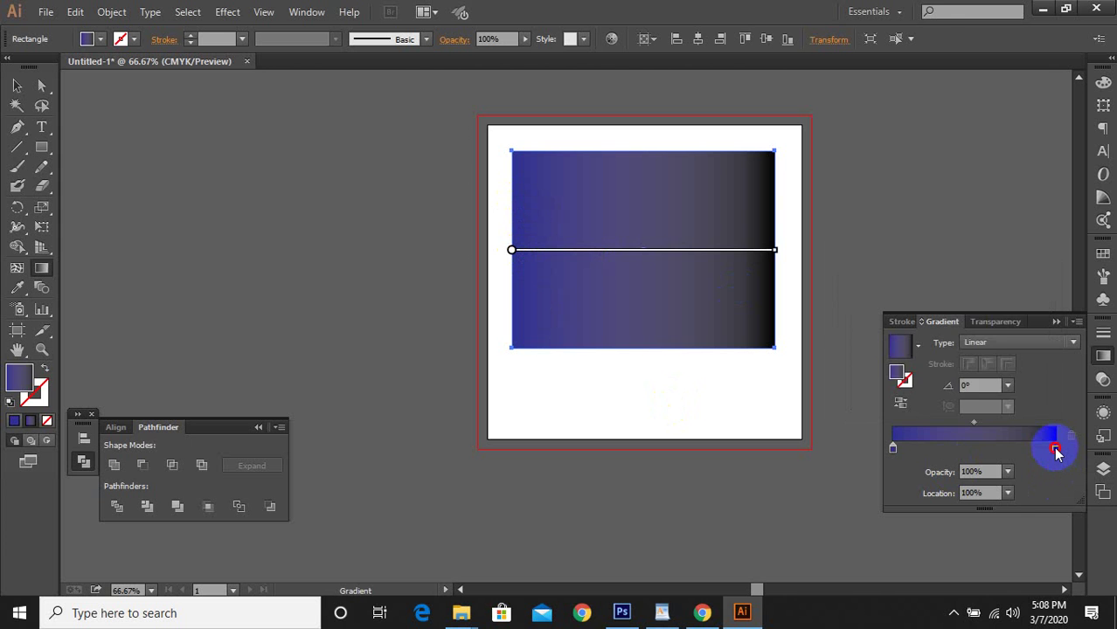
pyautogui.doubleClick(1055, 449)
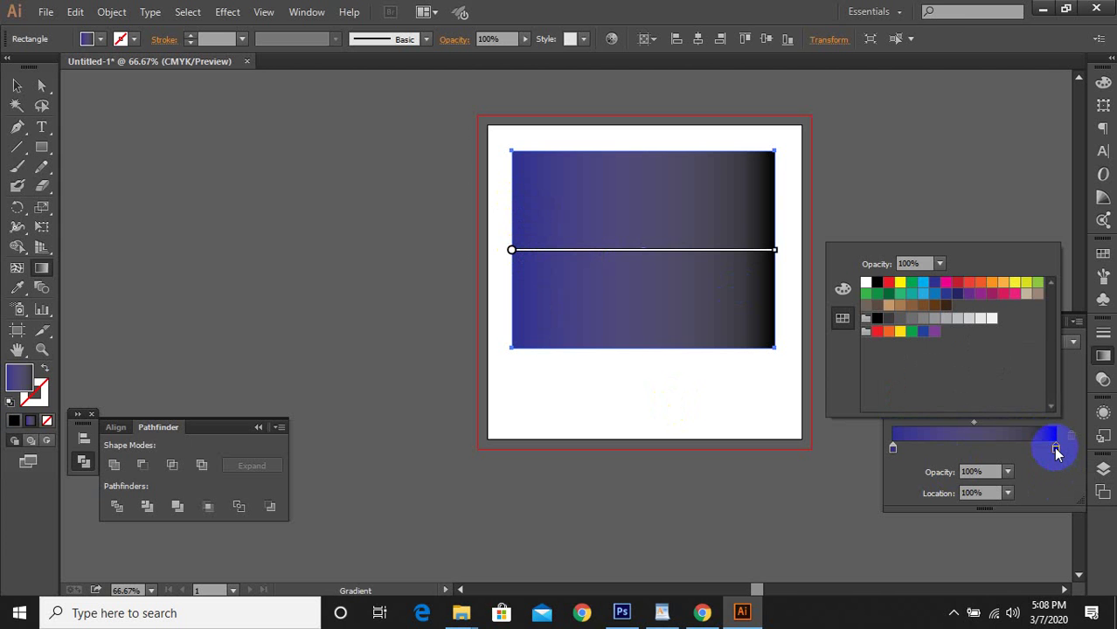
pyautogui.click(888, 284)
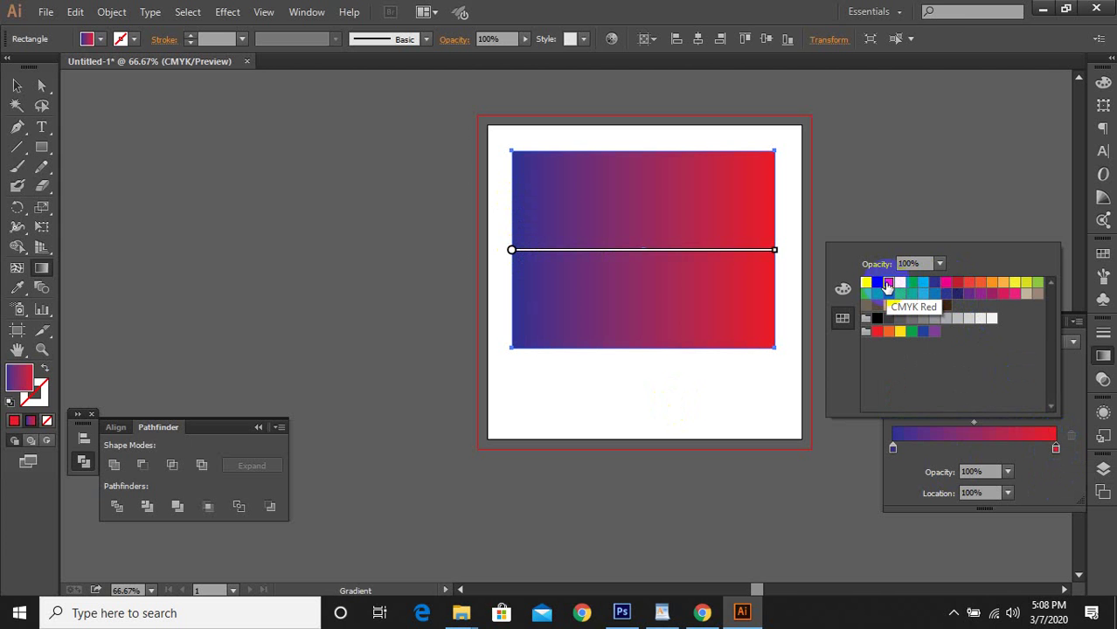
pyautogui.click(1047, 463)
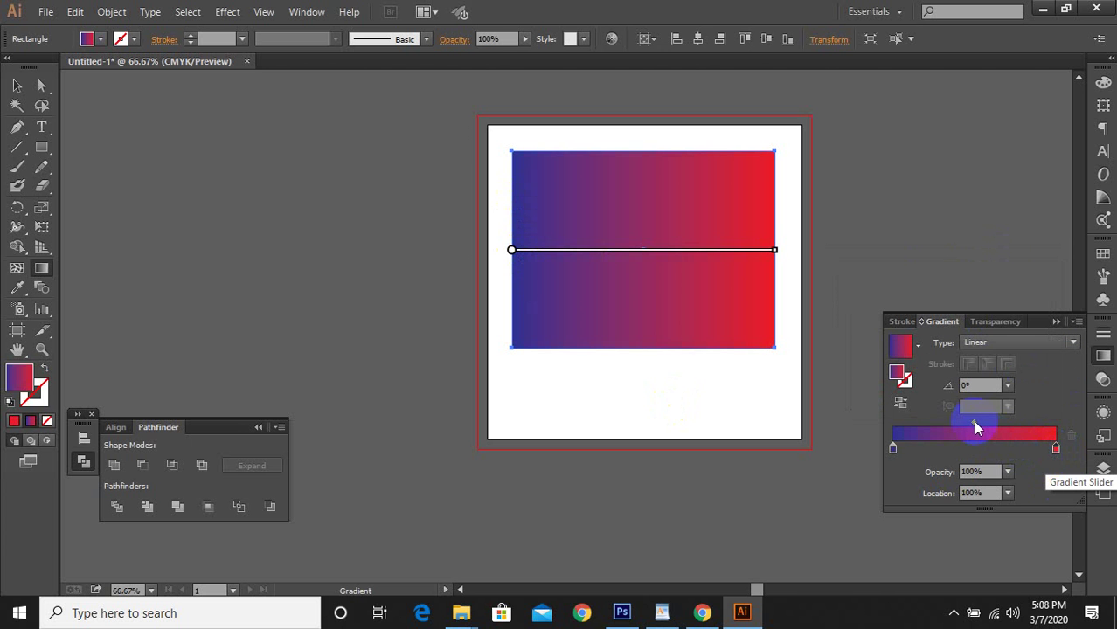
# Shift the gradient's midpoint to about 53% and add six colour stops between the blue and red ends
pyautogui.moveTo(973, 422)
pyautogui.mouseDown()
pyautogui.moveTo(947, 424)
pyautogui.moveTo(981, 426)
pyautogui.mouseUp()
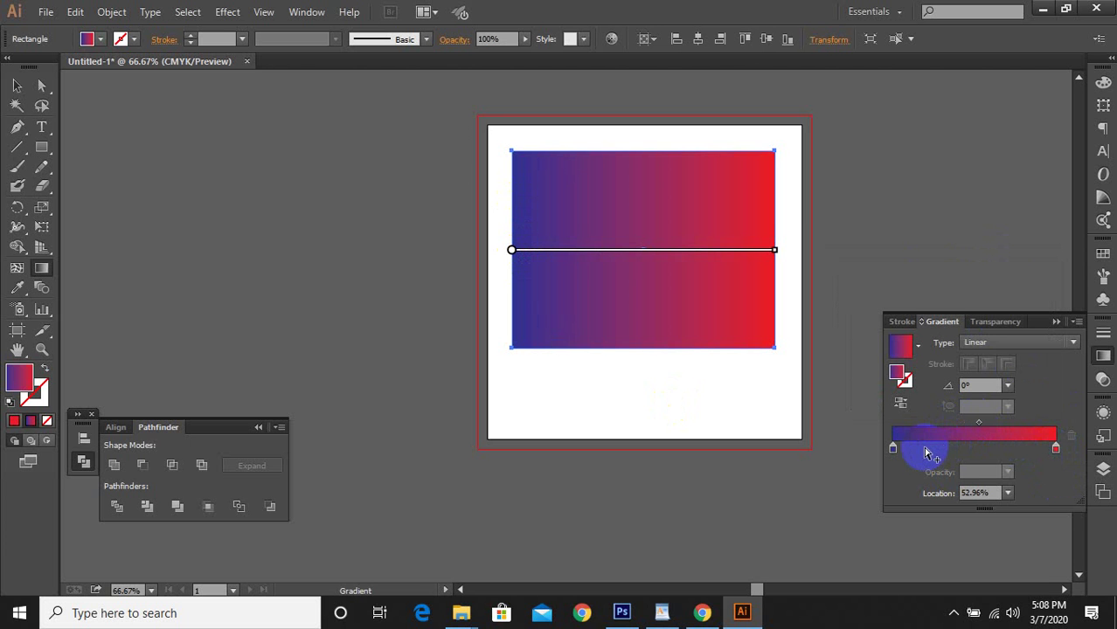
pyautogui.click(926, 449)
pyautogui.click(950, 449)
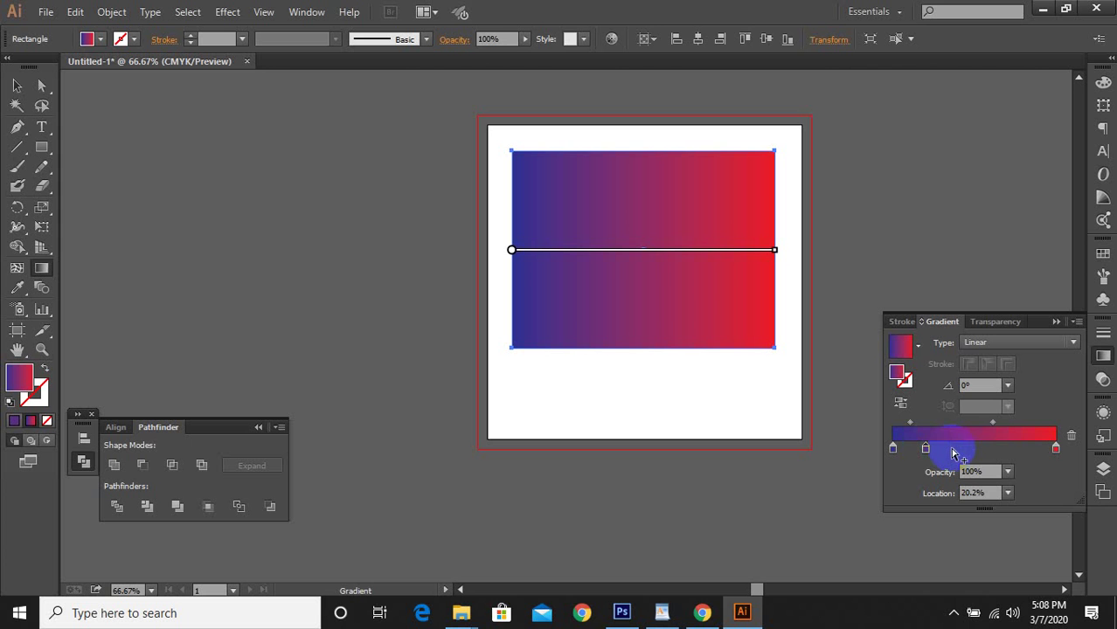
pyautogui.click(972, 449)
pyautogui.click(993, 449)
pyautogui.click(1009, 450)
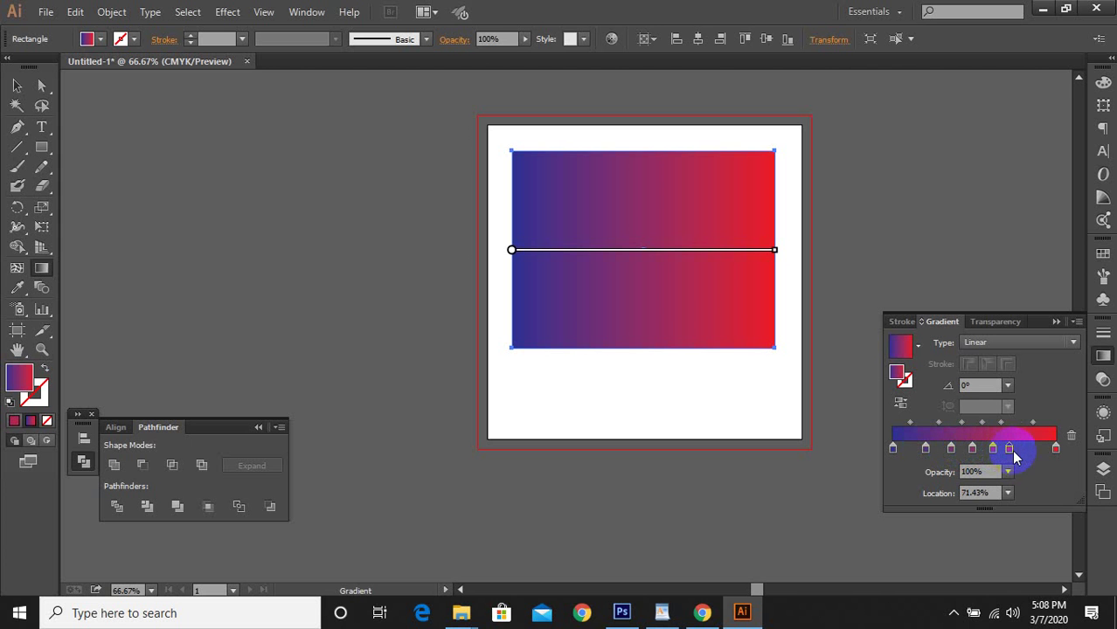
pyautogui.click(1022, 449)
# Recolour the gradient stop at 71.43% with light red and the stop at 49.26% with orange
pyautogui.doubleClick(1010, 449)
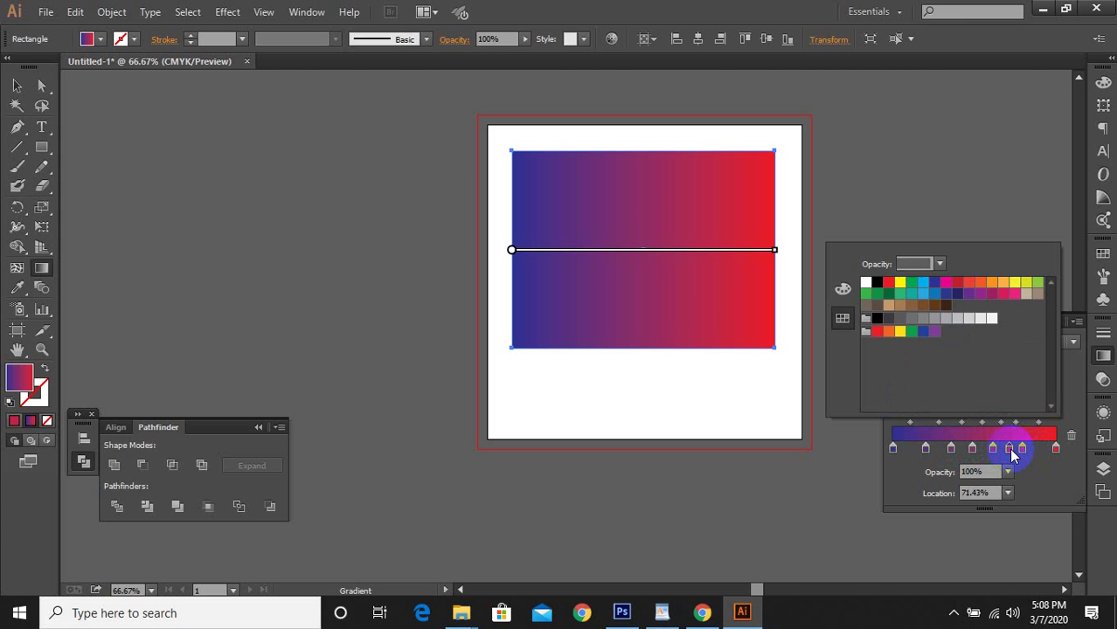
pyautogui.click(970, 283)
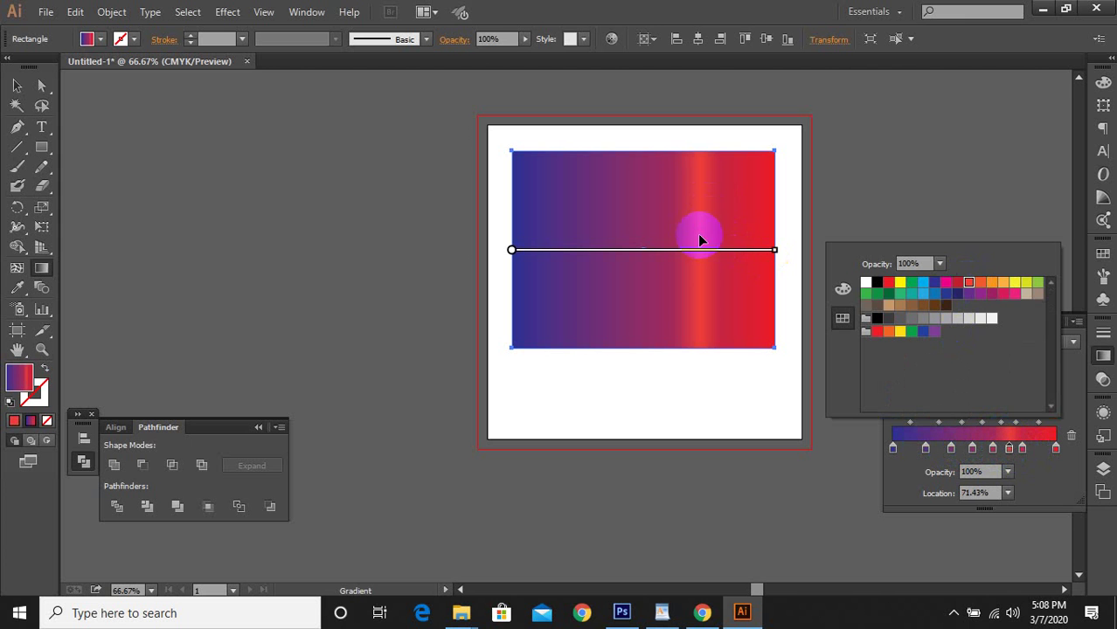
pyautogui.click(973, 449)
pyautogui.doubleClick(973, 450)
pyautogui.click(993, 283)
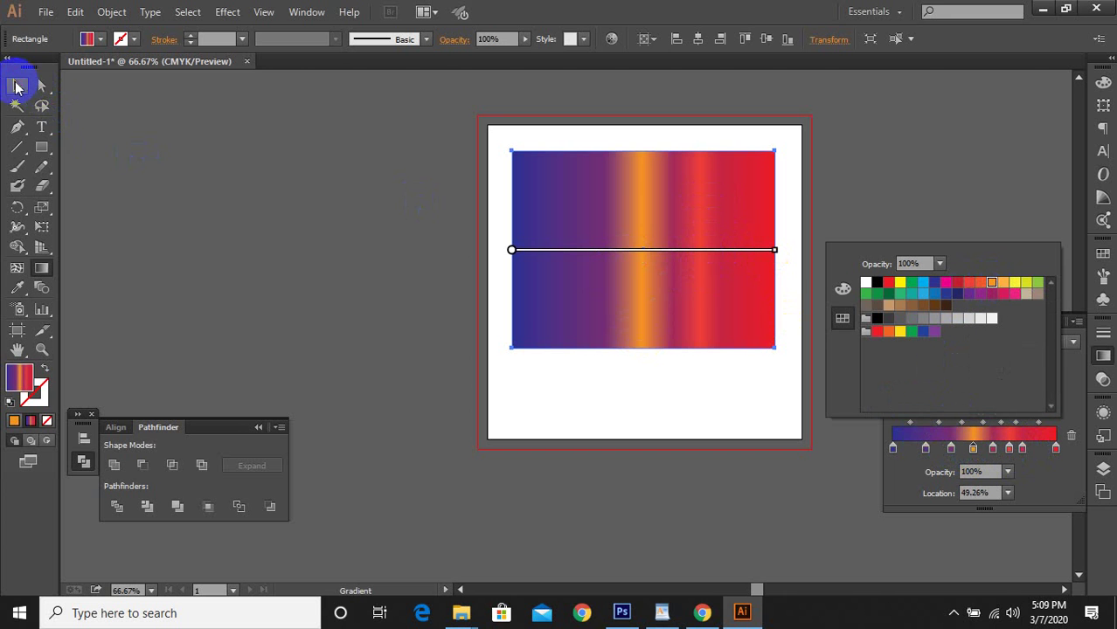
pyautogui.click(782, 300)
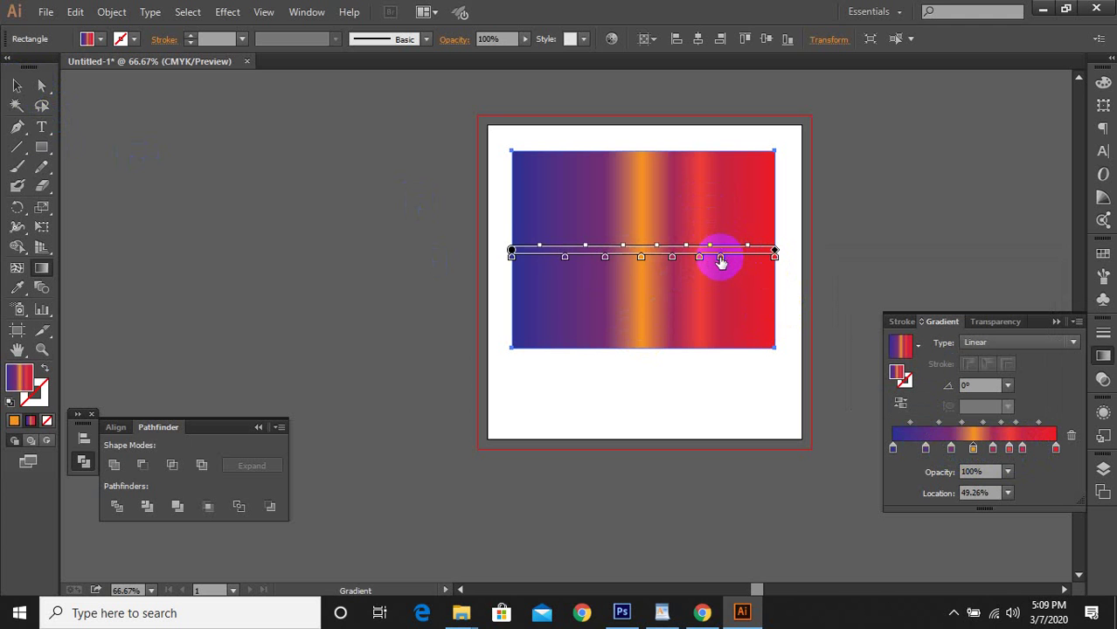
# Slide intermediate colour stops on the red and blue sides to new positions along the gradient
pyautogui.moveTo(720, 261)
pyautogui.mouseDown()
pyautogui.moveTo(748, 259)
pyautogui.moveTo(566, 256)
pyautogui.moveTo(703, 254)
pyautogui.moveTo(635, 254)
pyautogui.moveTo(679, 251)
pyautogui.mouseUp()
pyautogui.moveTo(566, 265)
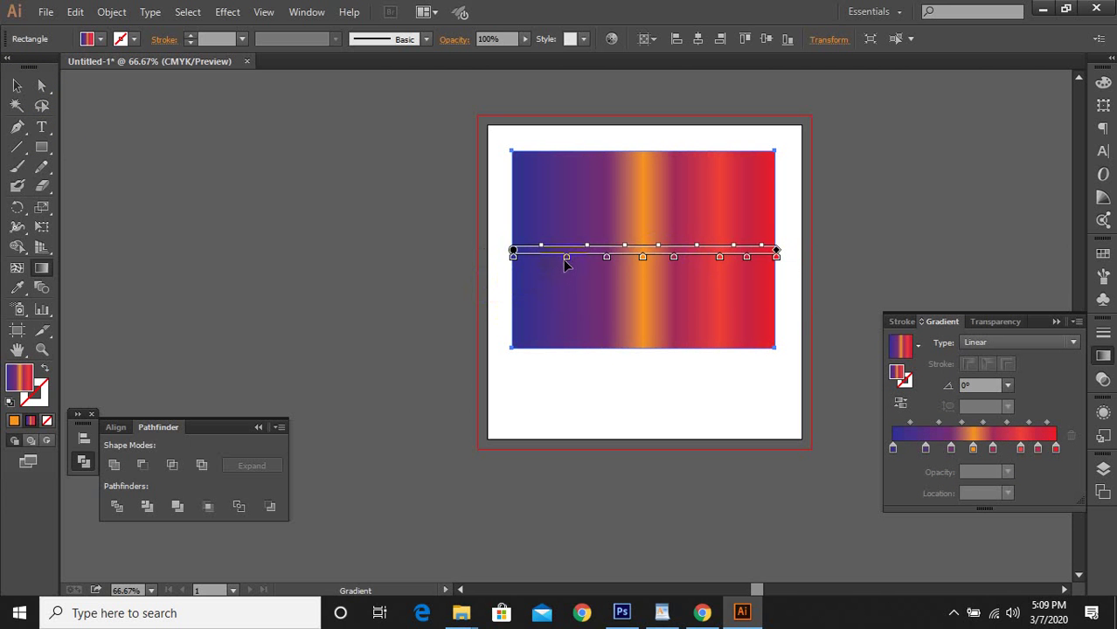
pyautogui.moveTo(552, 262); pyautogui.dragTo(548, 261)
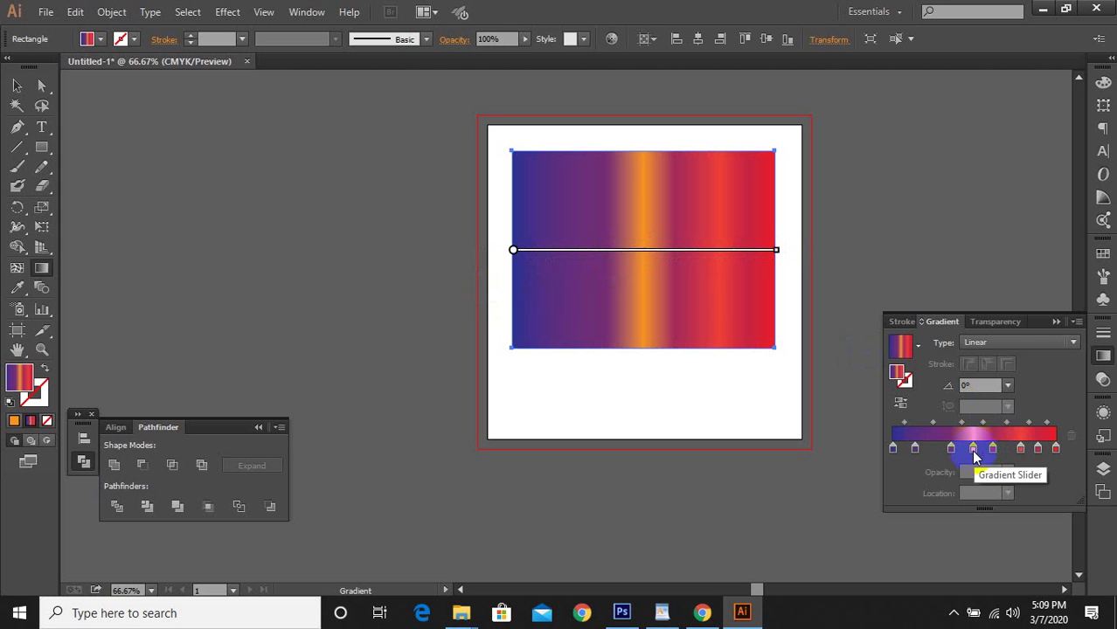
# Remove all the intermediate colour stops from the gradient, keeping only the blue and red end stops
pyautogui.moveTo(974, 450)
pyautogui.mouseDown()
pyautogui.moveTo(976, 479)
pyautogui.moveTo(1022, 463)
pyautogui.moveTo(1021, 480)
pyautogui.moveTo(1034, 476)
pyautogui.mouseUp()
pyautogui.moveTo(950, 450); pyautogui.dragTo(922, 472)
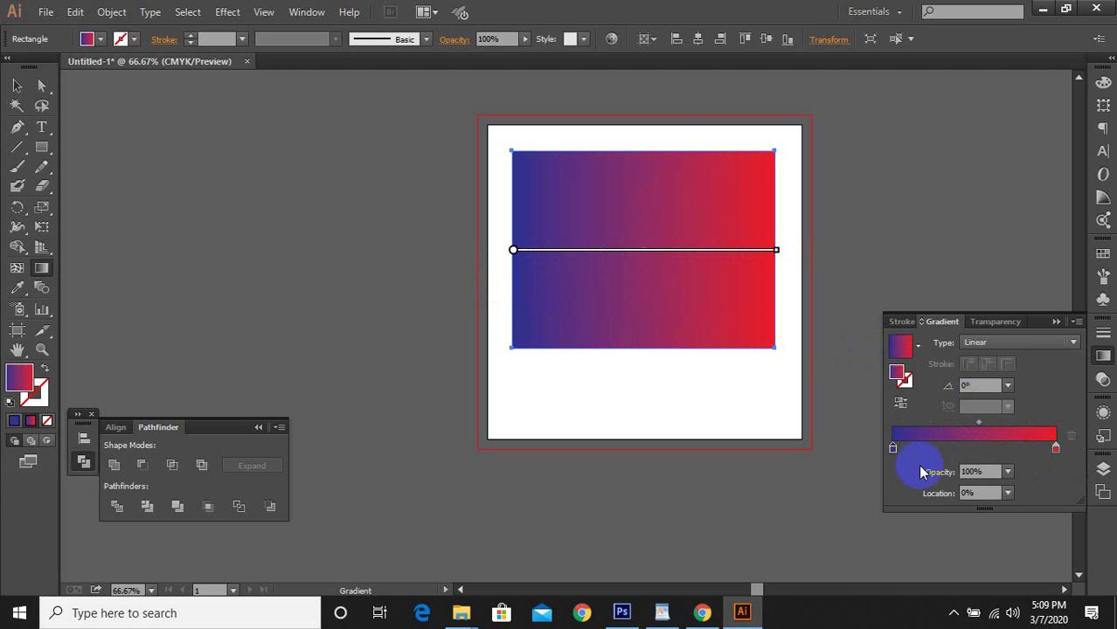
pyautogui.moveTo(639, 258)
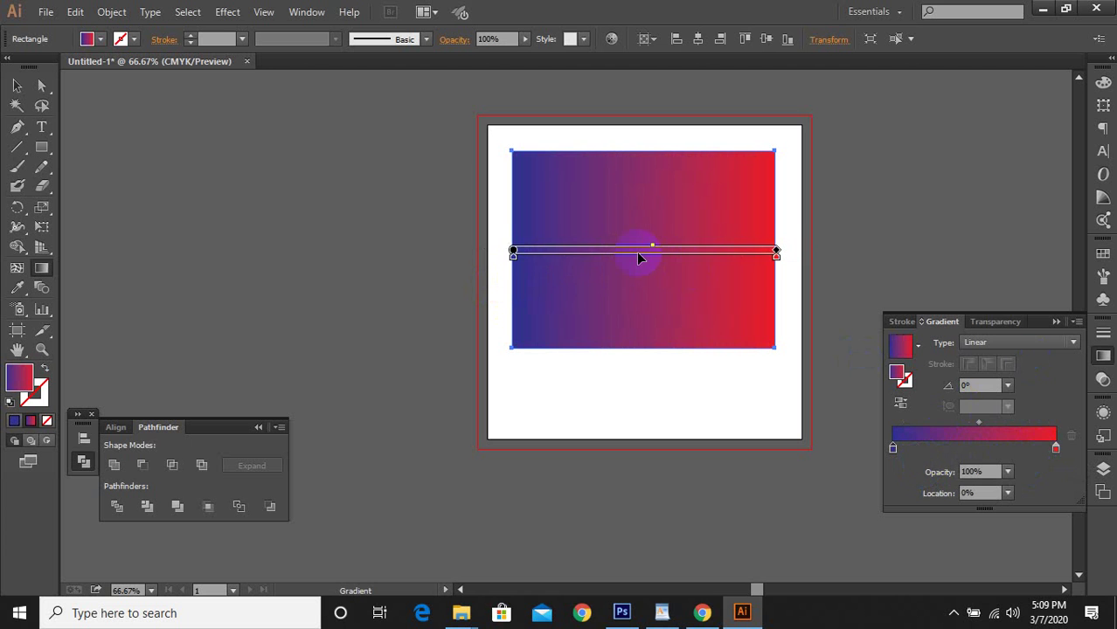
# Switch the rectangle's gradient type from Linear to Radial
pyautogui.click(968, 344)
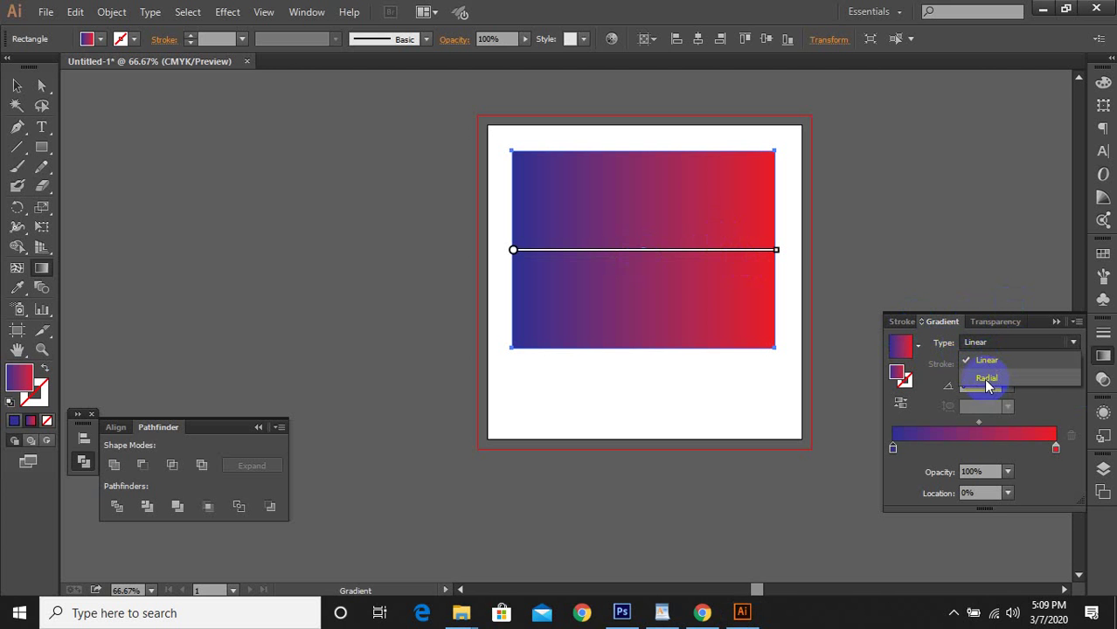
pyautogui.click(986, 379)
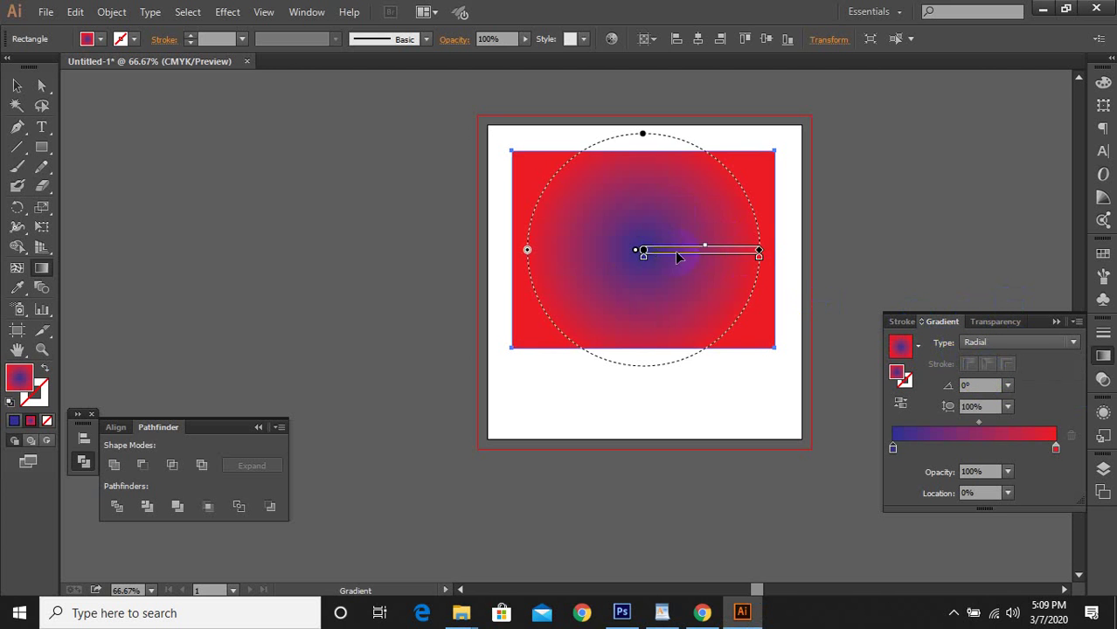
pyautogui.click(975, 342)
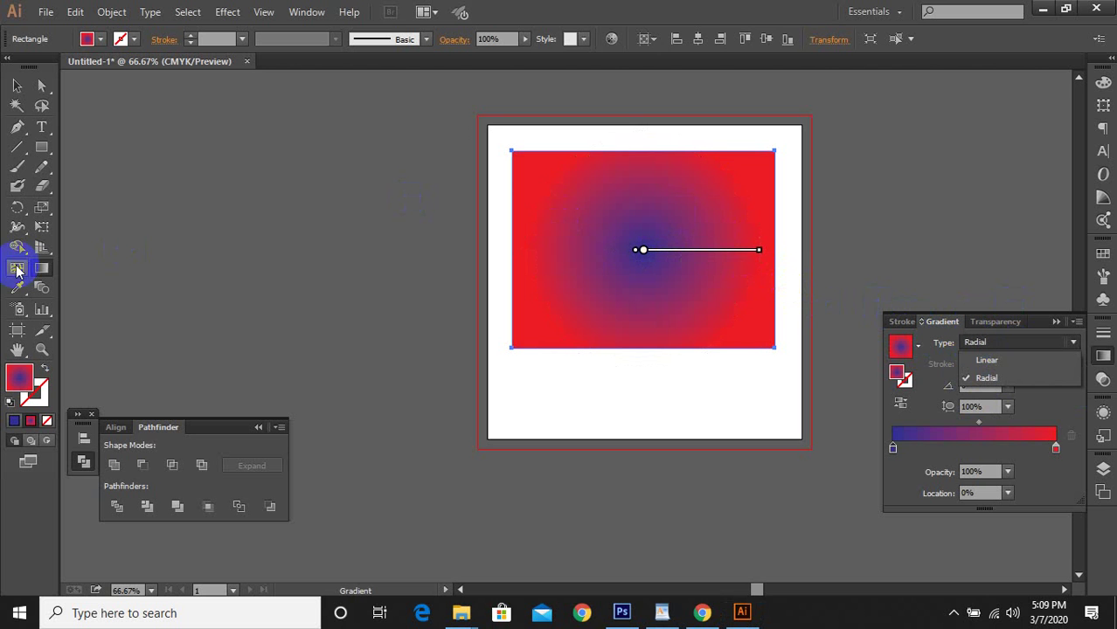
# Redraw the radial gradient across the rectangle several times, ending with a diagonal from the upper-left area at about -50°
pyautogui.moveTo(512, 149); pyautogui.dragTo(582, 245)
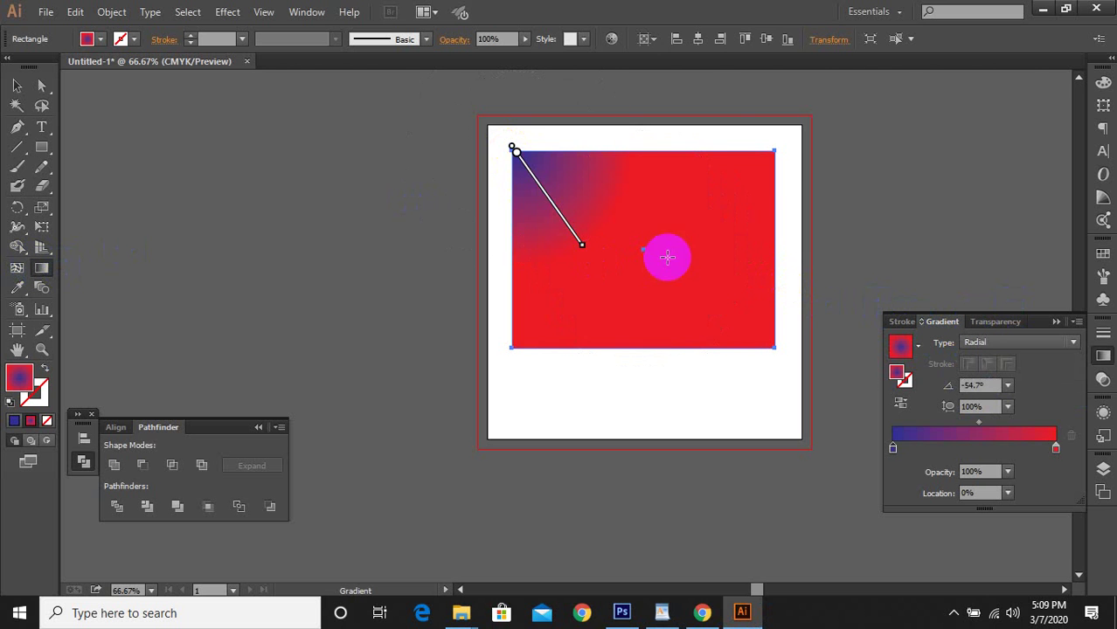
pyautogui.moveTo(799, 125); pyautogui.dragTo(659, 322)
pyautogui.moveTo(507, 264); pyautogui.dragTo(664, 375)
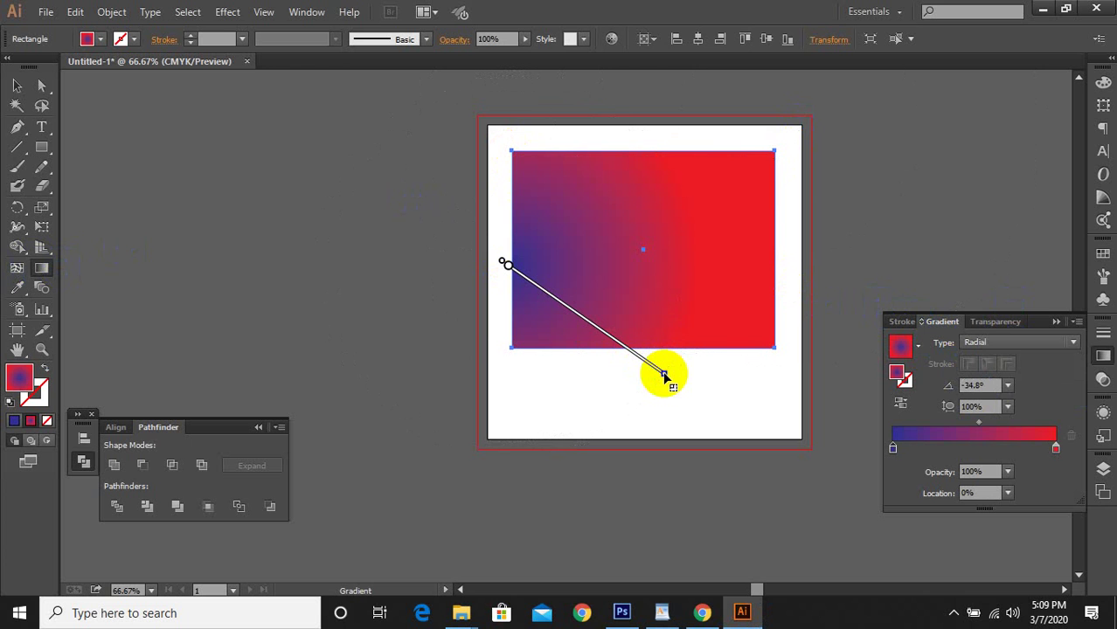
pyautogui.moveTo(593, 277)
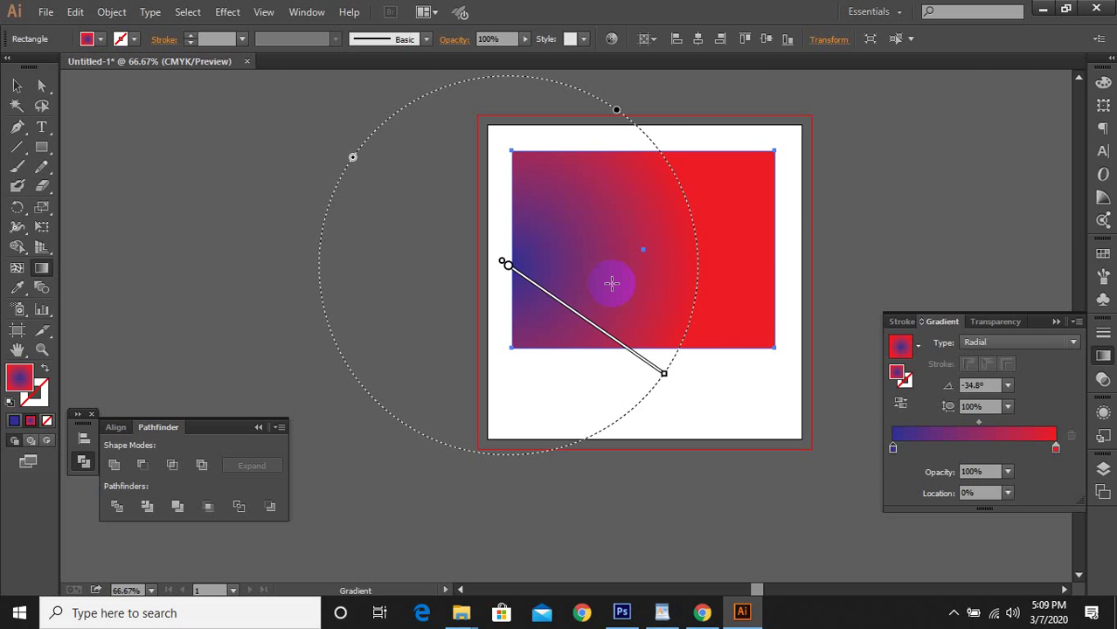
pyautogui.moveTo(625, 181)
pyautogui.mouseDown()
pyautogui.moveTo(710, 237)
pyautogui.moveTo(746, 297)
pyautogui.moveTo(780, 293)
pyautogui.mouseUp()
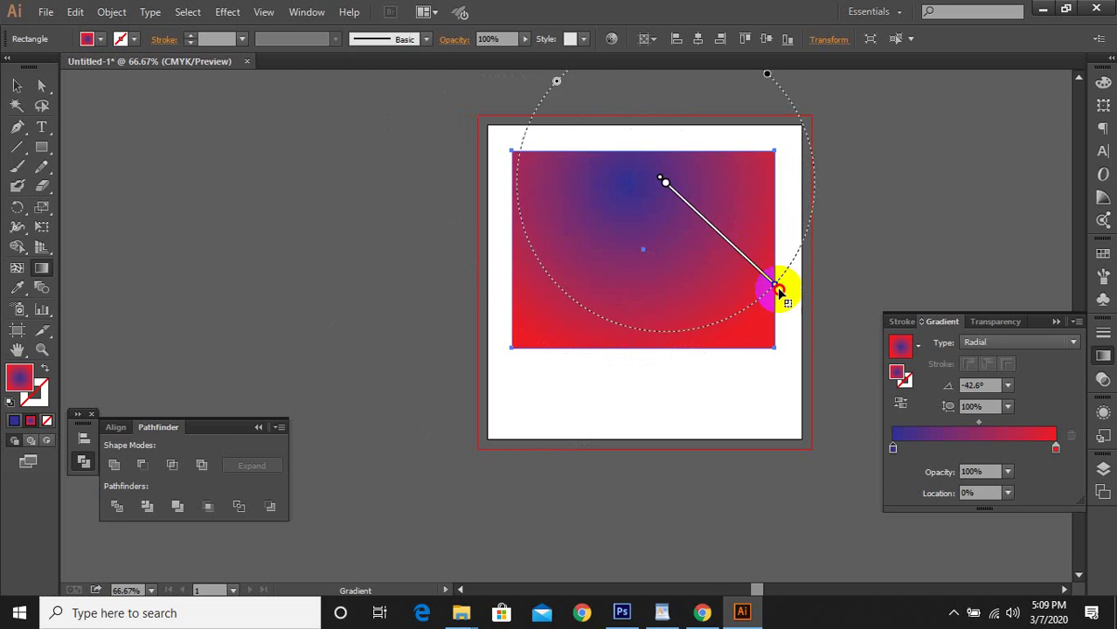
pyautogui.moveTo(668, 187); pyautogui.dragTo(708, 232)
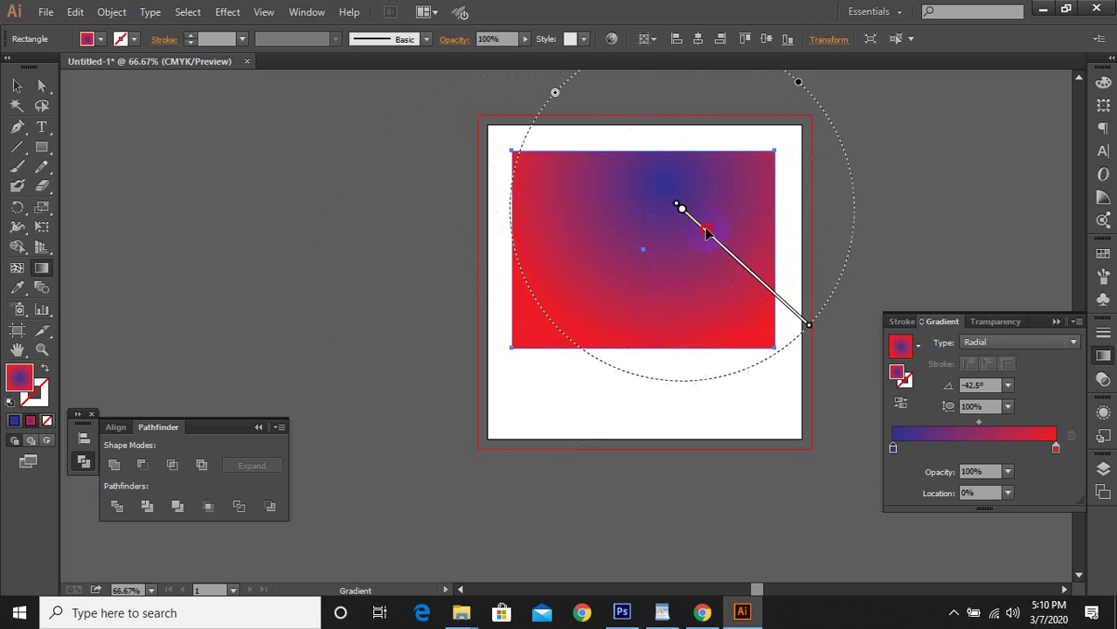
pyautogui.moveTo(566, 196); pyautogui.dragTo(664, 319)
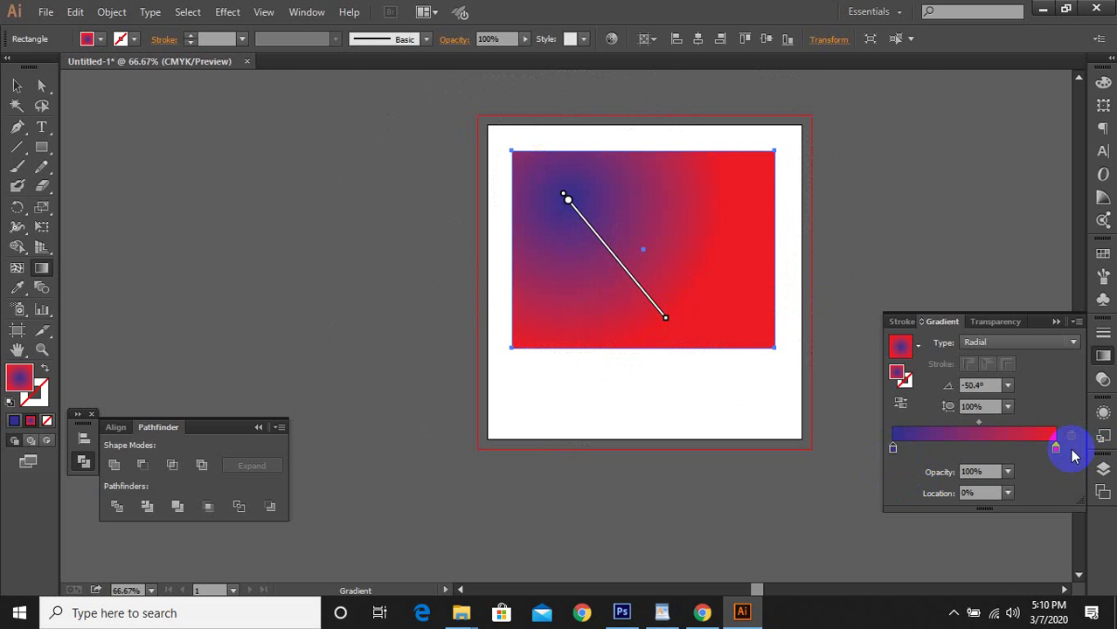
# Reverse the gradient repeatedly, ending with red at the centre and blue on the outside
pyautogui.click(903, 409)
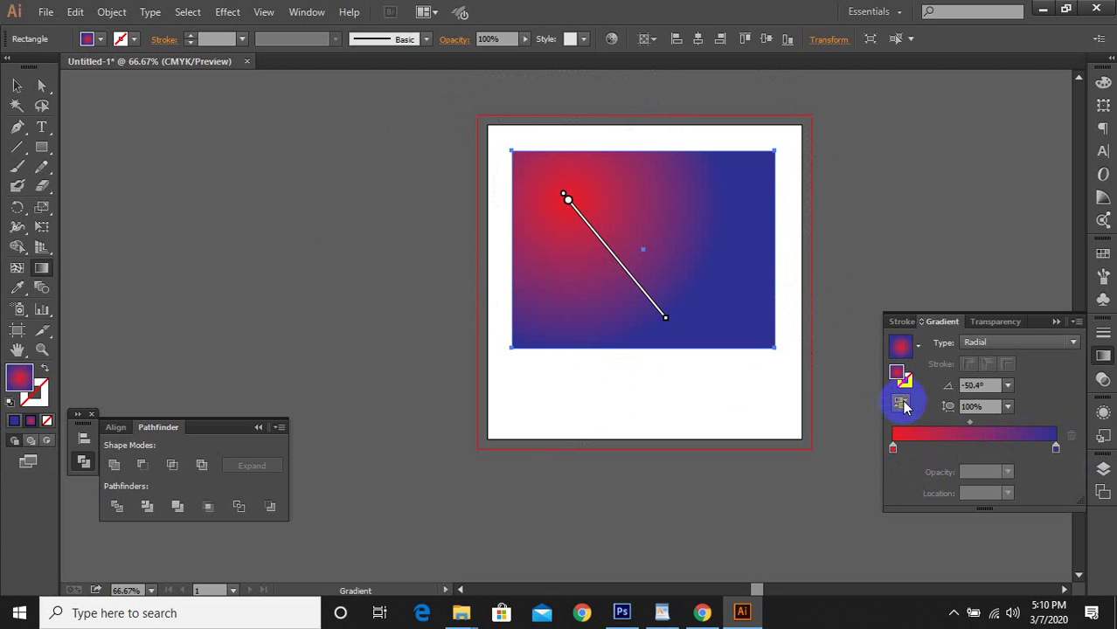
pyautogui.click(903, 406)
pyautogui.click(903, 405)
pyautogui.click(903, 406)
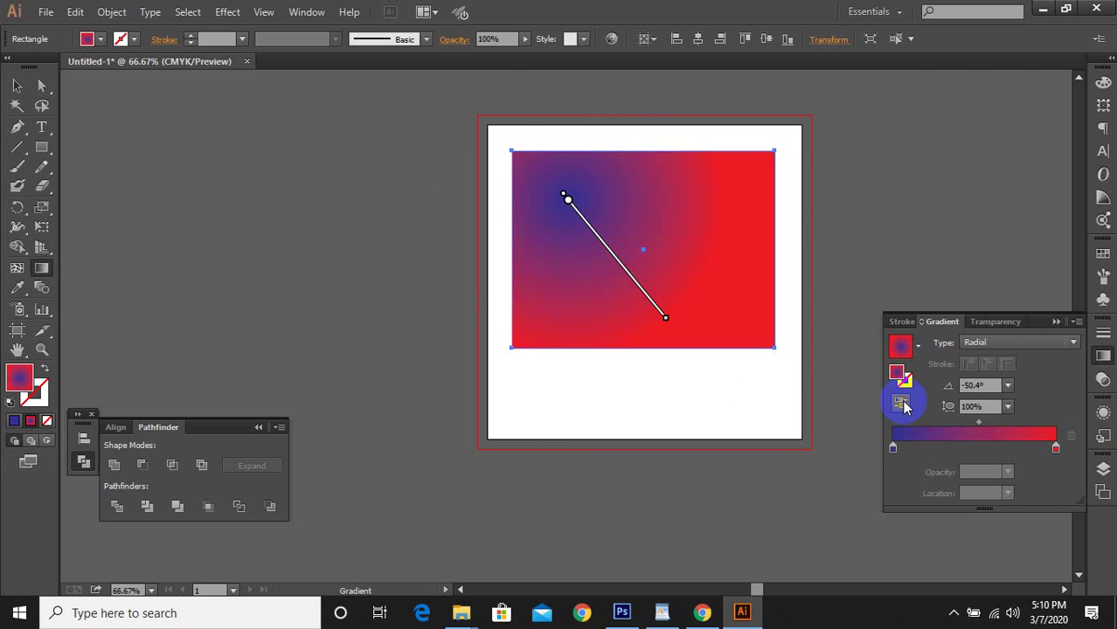
pyautogui.click(902, 406)
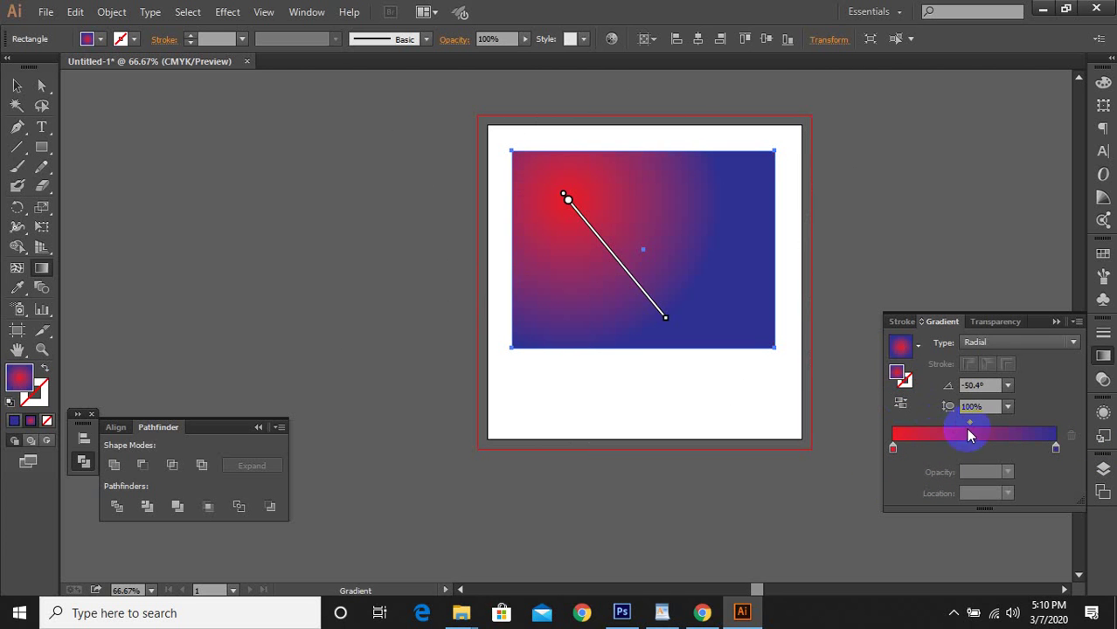
# Set the radial gradient's angle to -61°
pyautogui.click(970, 424)
pyautogui.click(982, 386)
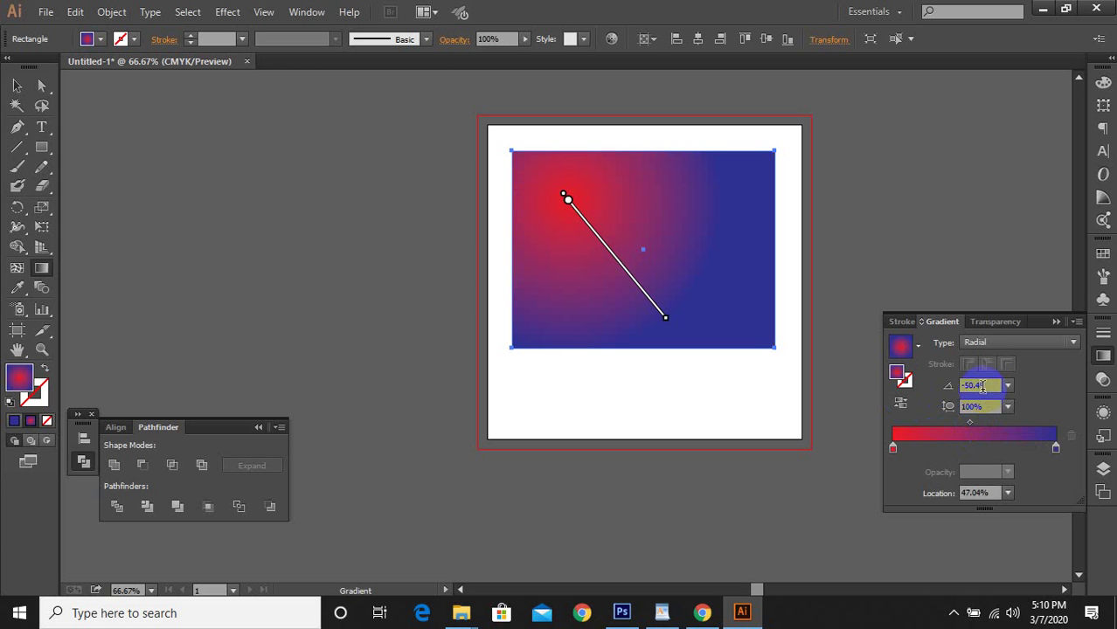
pyautogui.press('Down')
pyautogui.press('Down')
pyautogui.press('Down')
pyautogui.press('Down')
pyautogui.press('Down')
pyautogui.press('Down')
pyautogui.press('Down')
pyautogui.press('Down')
pyautogui.press('Down')
pyautogui.press('Down')
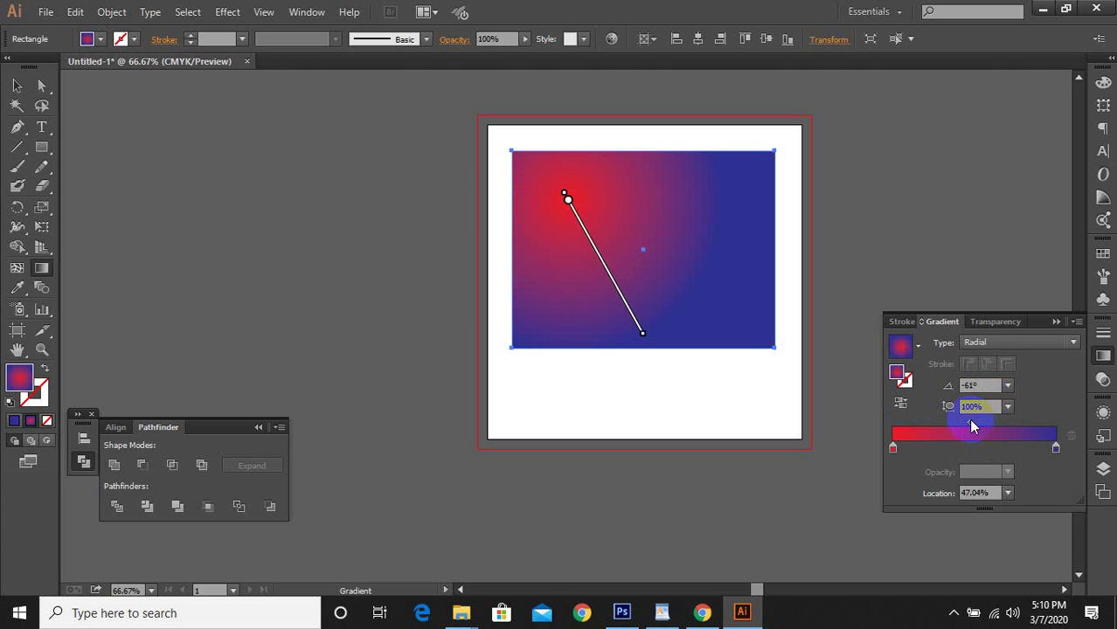
# Set the location of the midpoint between the red and blue stops to 13%
pyautogui.click(909, 452)
pyautogui.click(892, 449)
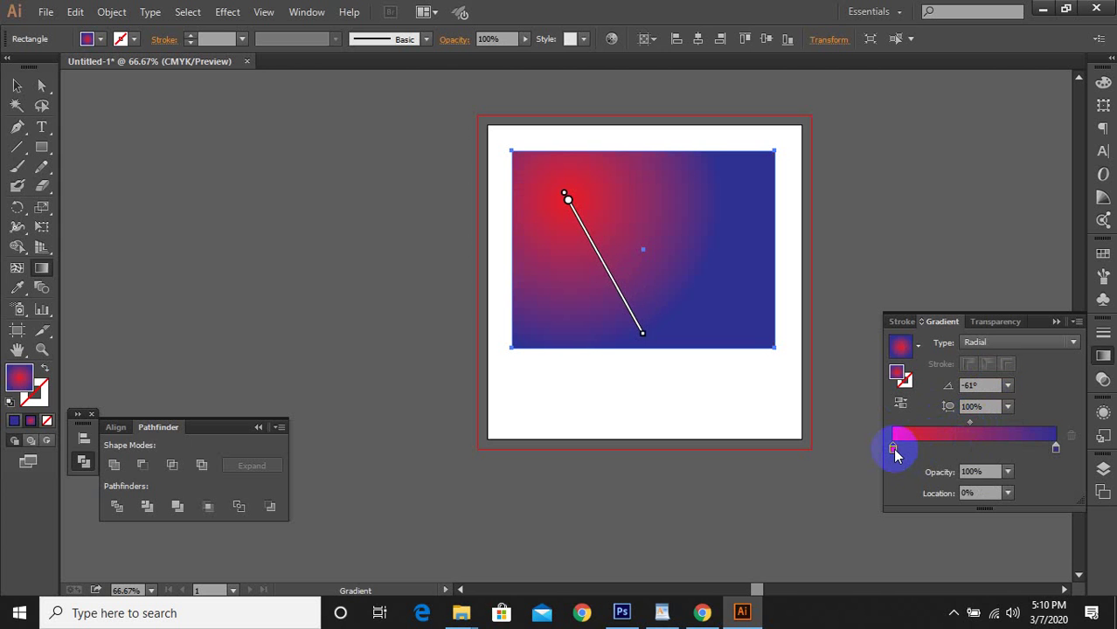
pyautogui.click(969, 422)
pyautogui.click(976, 493)
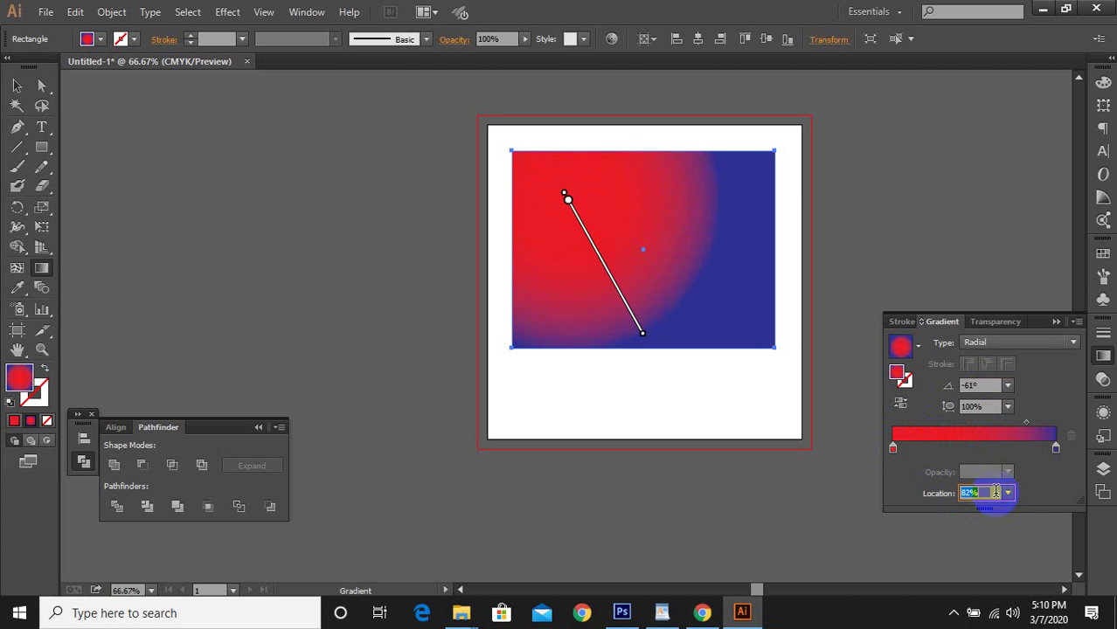
pyautogui.write('13')
pyautogui.press('Return')
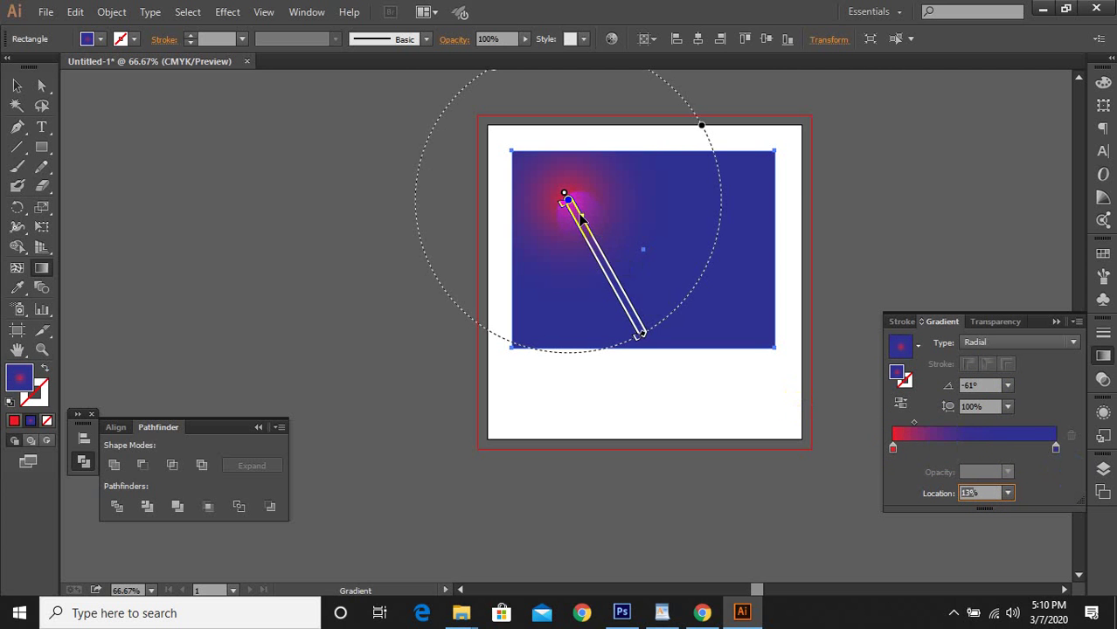
# Shift the radial gradient's centre slightly down and to the right within the rectangle
pyautogui.click(581, 219)
pyautogui.click(41, 268)
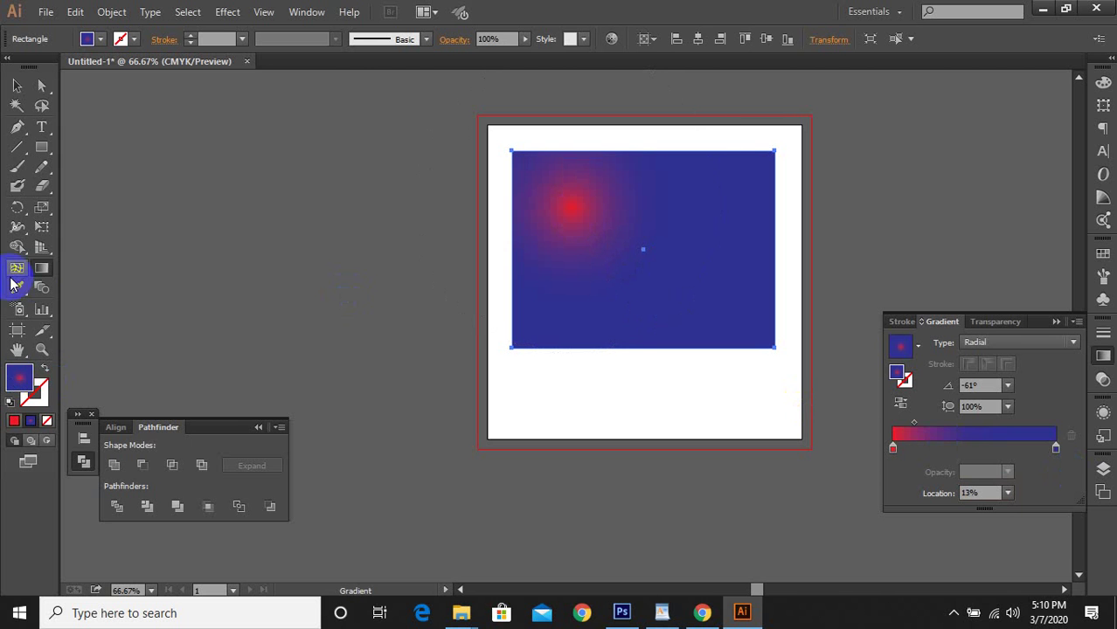
pyautogui.moveTo(567, 207); pyautogui.dragTo(580, 219)
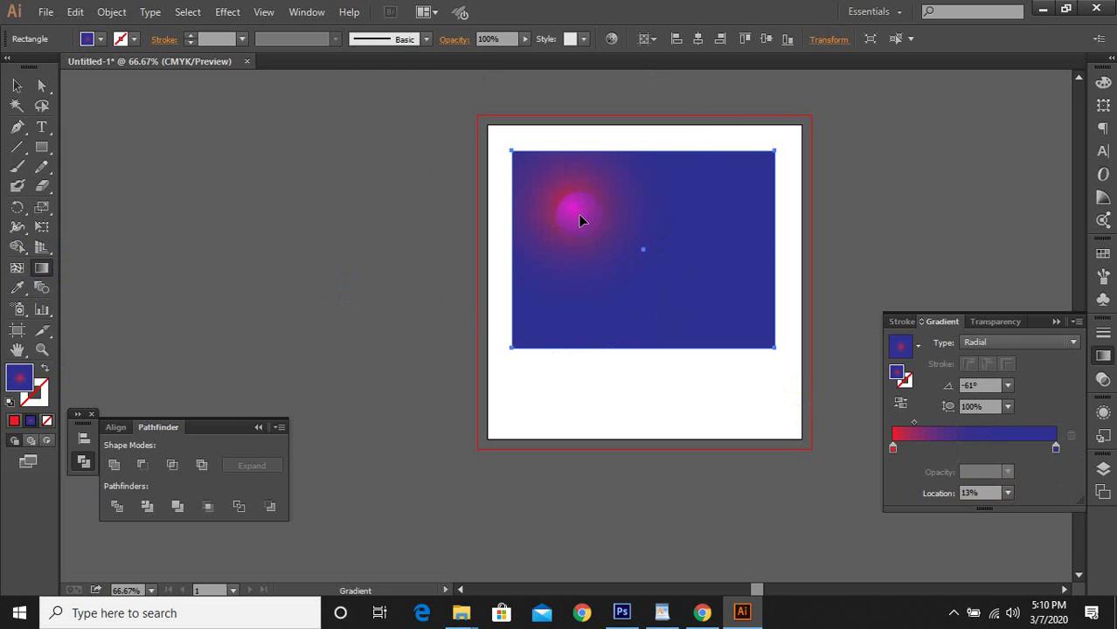
# Add an extra red colour stop, slide it outward to about 28% of the gradient, and remove it again
pyautogui.click(41, 268)
pyautogui.click(681, 361)
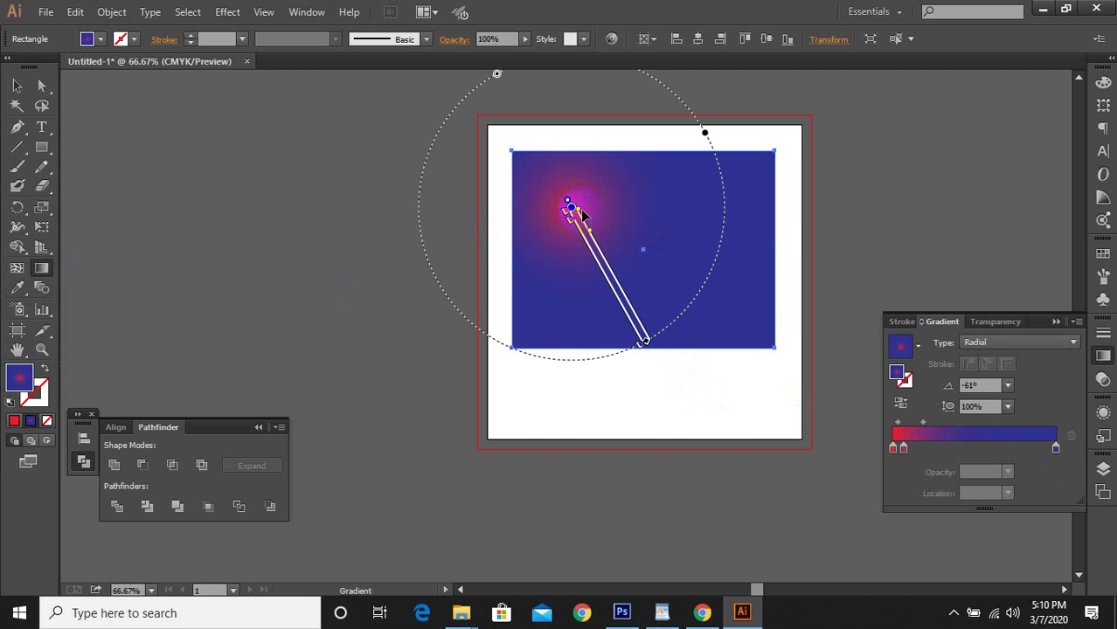
pyautogui.moveTo(570, 226); pyautogui.dragTo(584, 257)
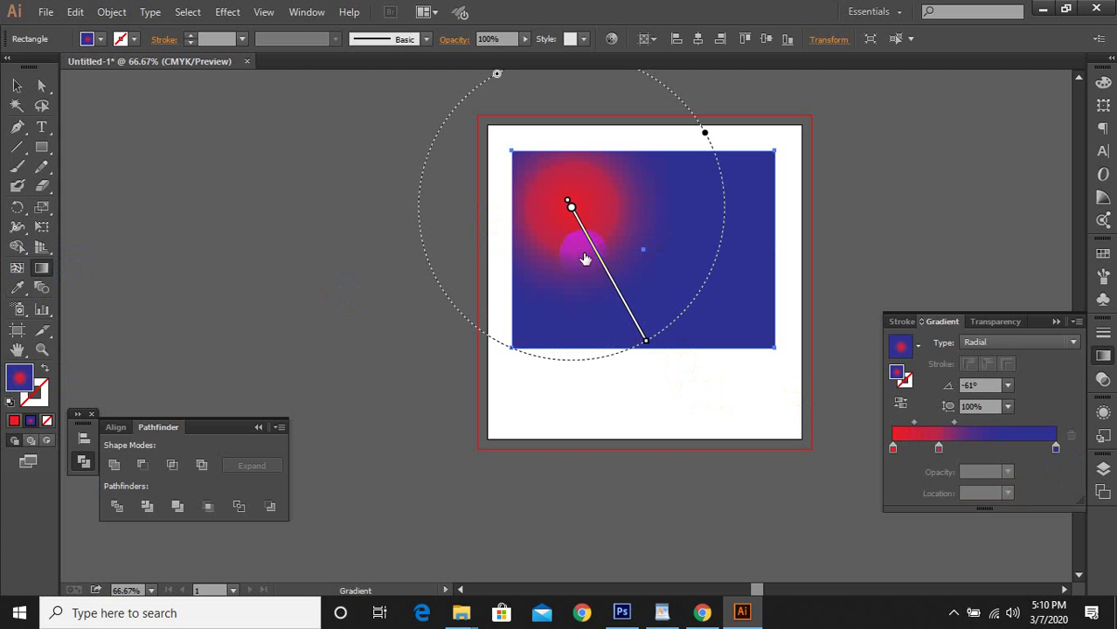
pyautogui.click(933, 455)
pyautogui.moveTo(933, 455); pyautogui.dragTo(957, 511)
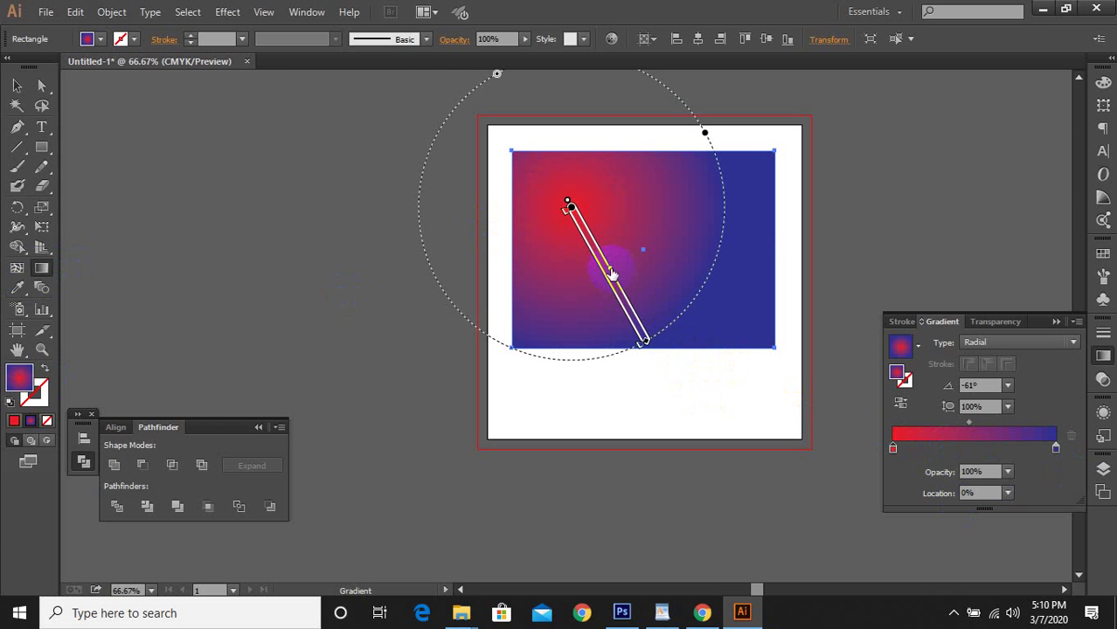
# Adjust the midpoint and swap the two colour stops along the gradient, placing blue at the centre and red at about 98%
pyautogui.moveTo(610, 268); pyautogui.dragTo(617, 281)
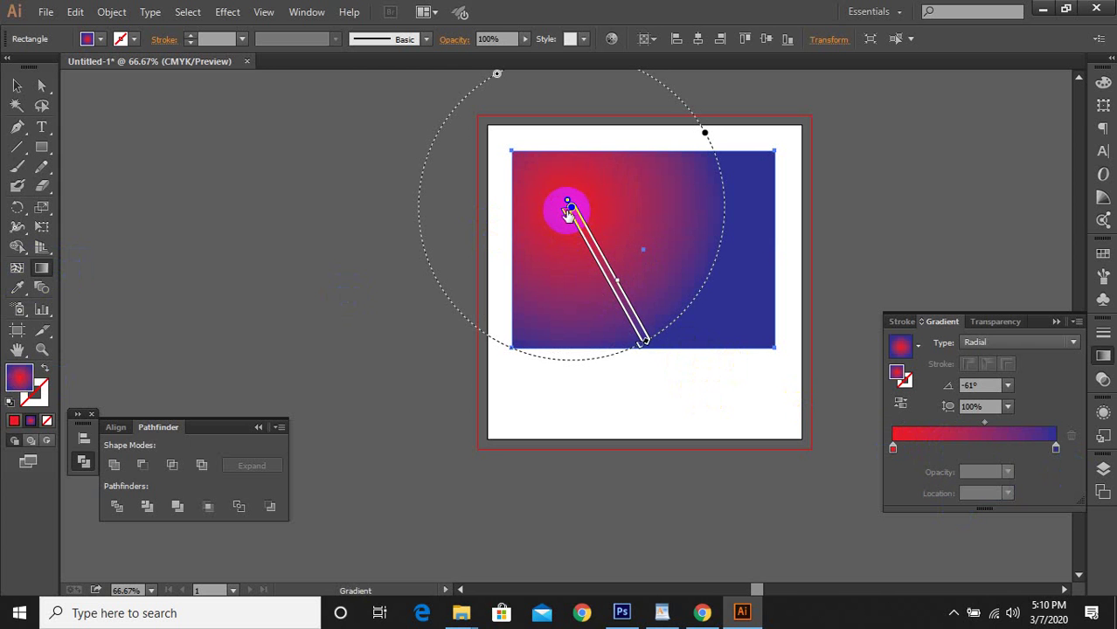
pyautogui.moveTo(568, 214); pyautogui.dragTo(588, 253)
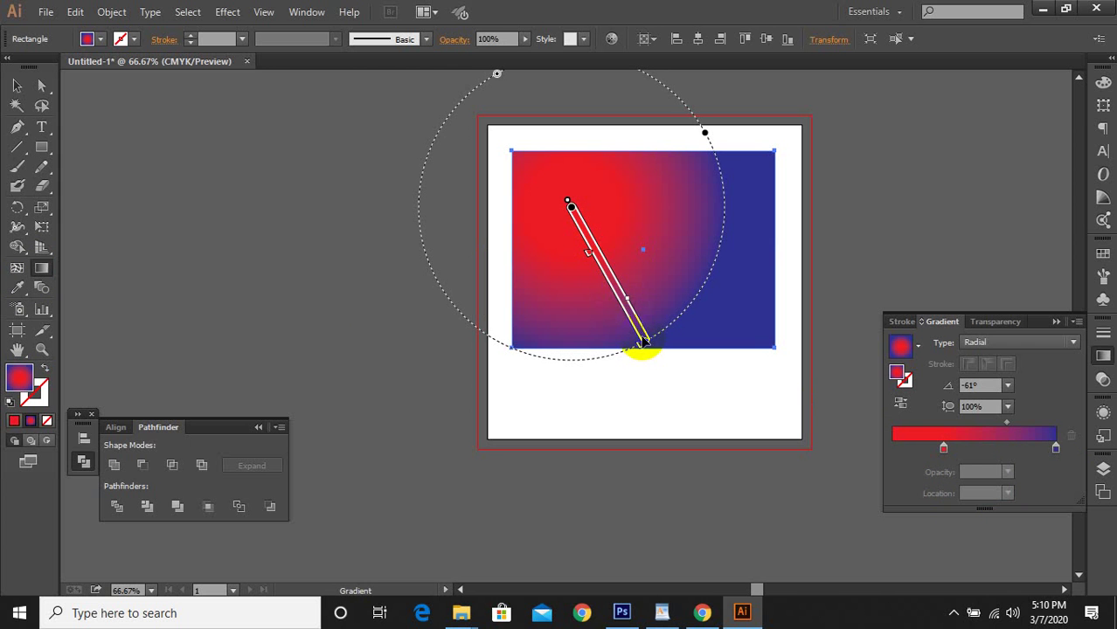
pyautogui.moveTo(640, 348); pyautogui.dragTo(576, 217)
pyautogui.moveTo(588, 255); pyautogui.dragTo(654, 339)
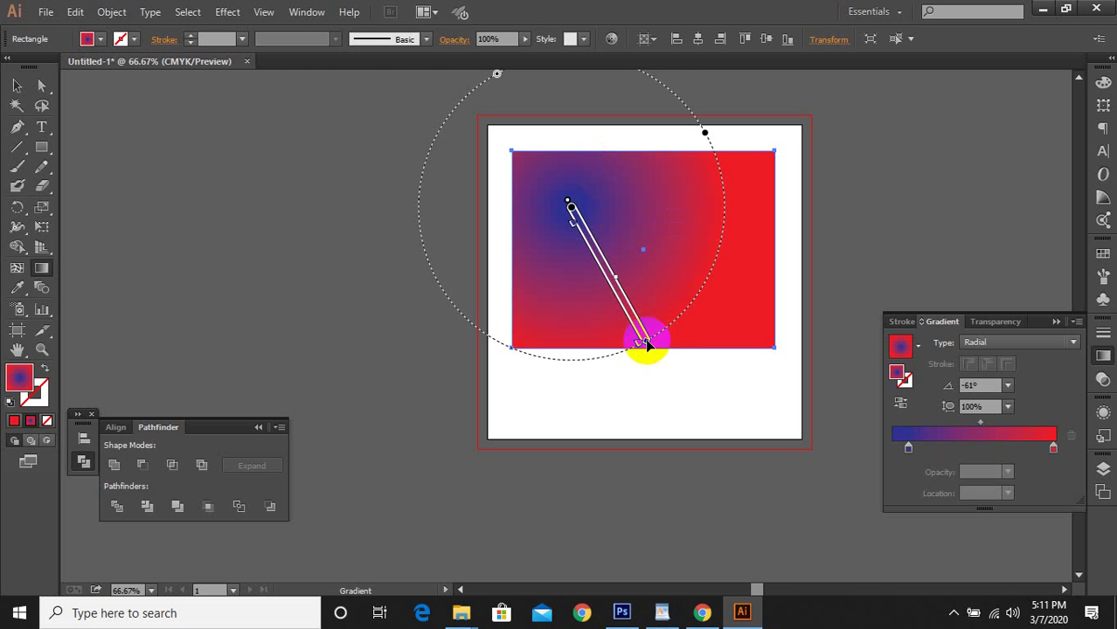
pyautogui.moveTo(573, 224); pyautogui.dragTo(563, 200)
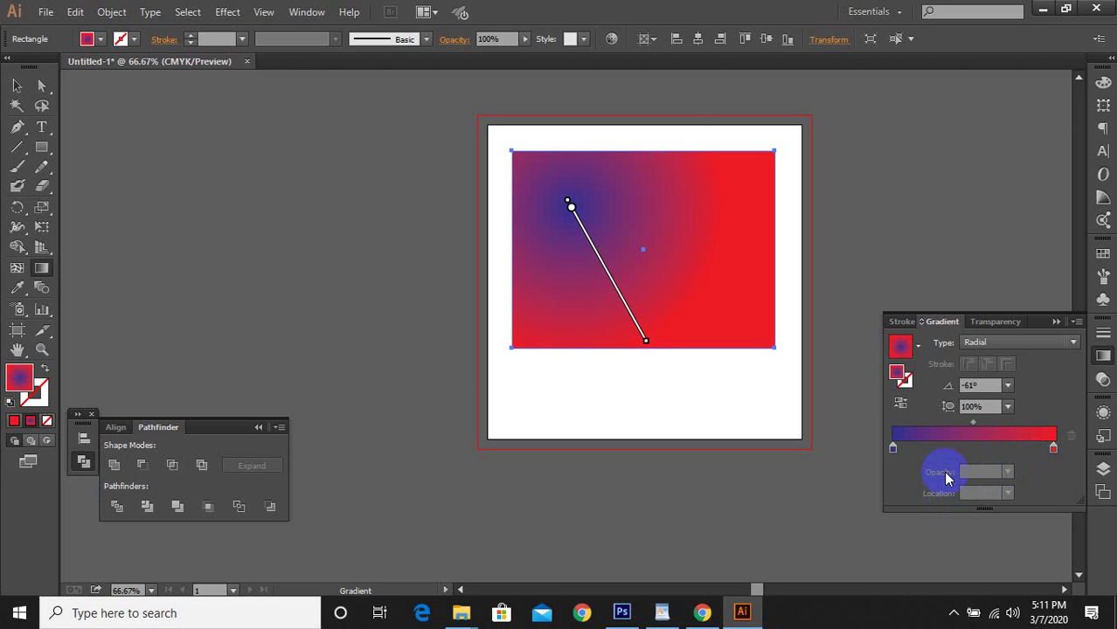
# Move the radial gradient towards the rectangle's upper-left corner and lower the red stop's opacity to 49%
pyautogui.moveTo(617, 330)
pyautogui.mouseDown()
pyautogui.moveTo(631, 317)
pyautogui.moveTo(653, 333)
pyautogui.moveTo(601, 287)
pyautogui.moveTo(609, 297)
pyautogui.mouseUp()
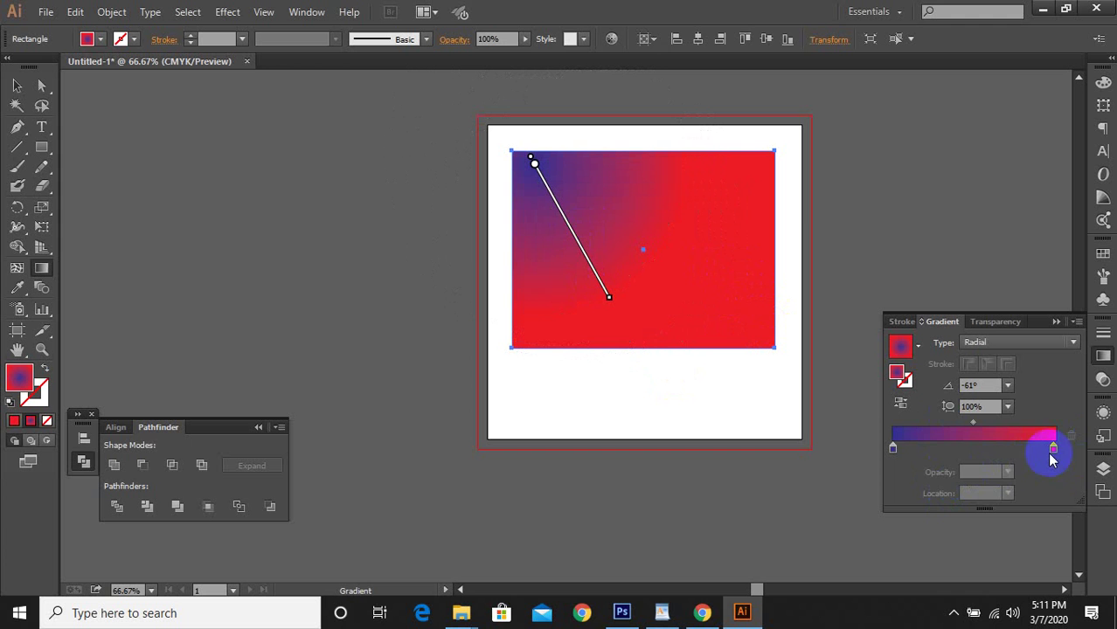
pyautogui.click(1054, 451)
pyautogui.click(981, 472)
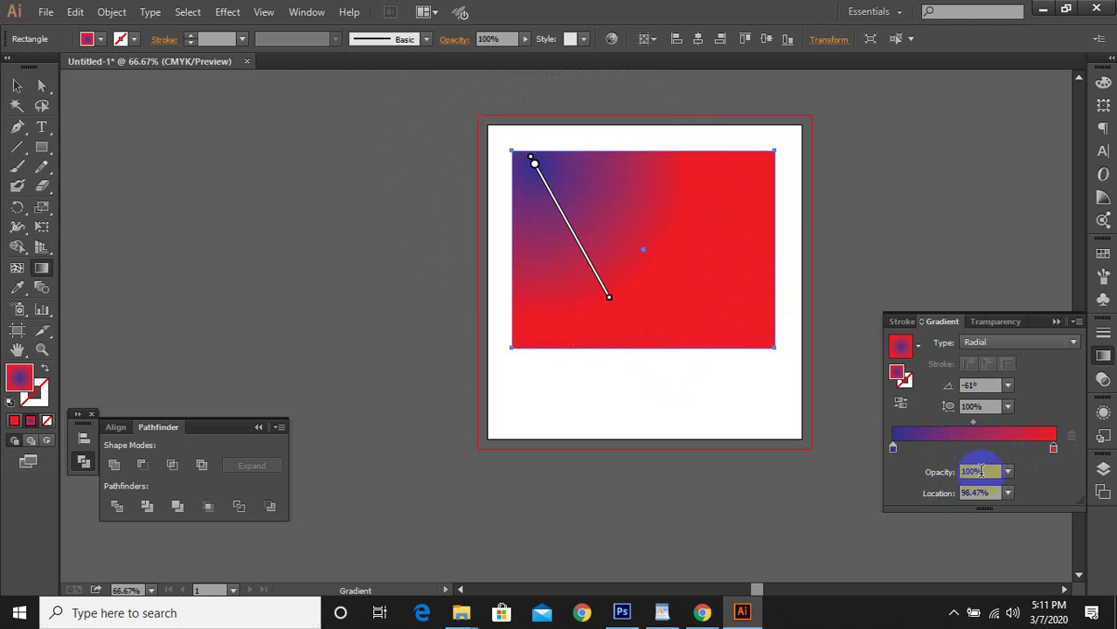
pyautogui.scroll(-20, 985, 471)
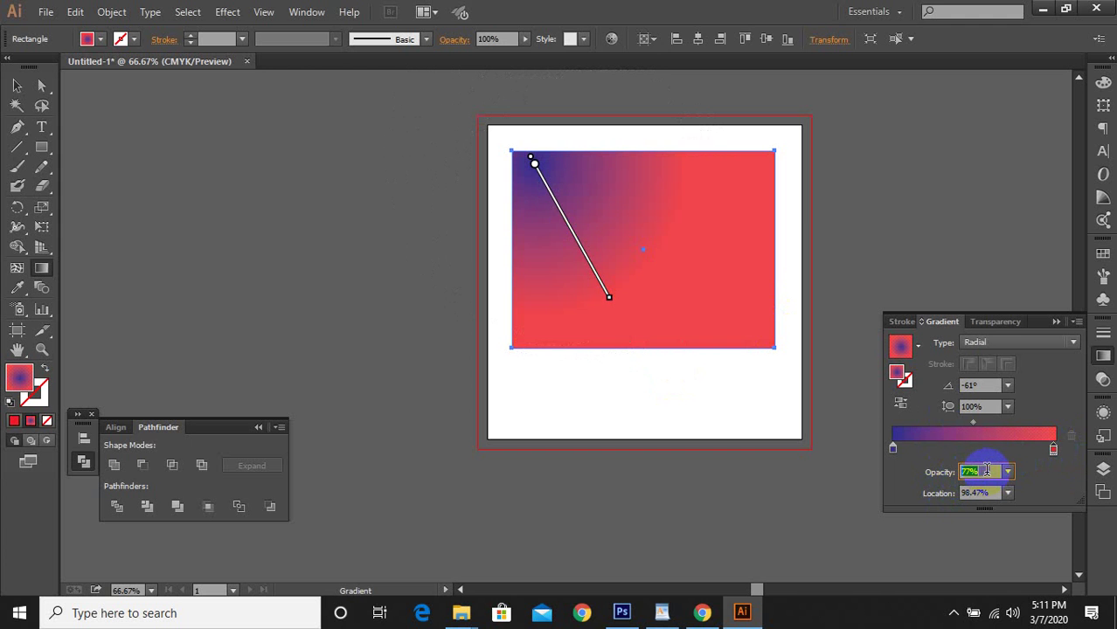
pyautogui.scroll(-1, 988, 462)
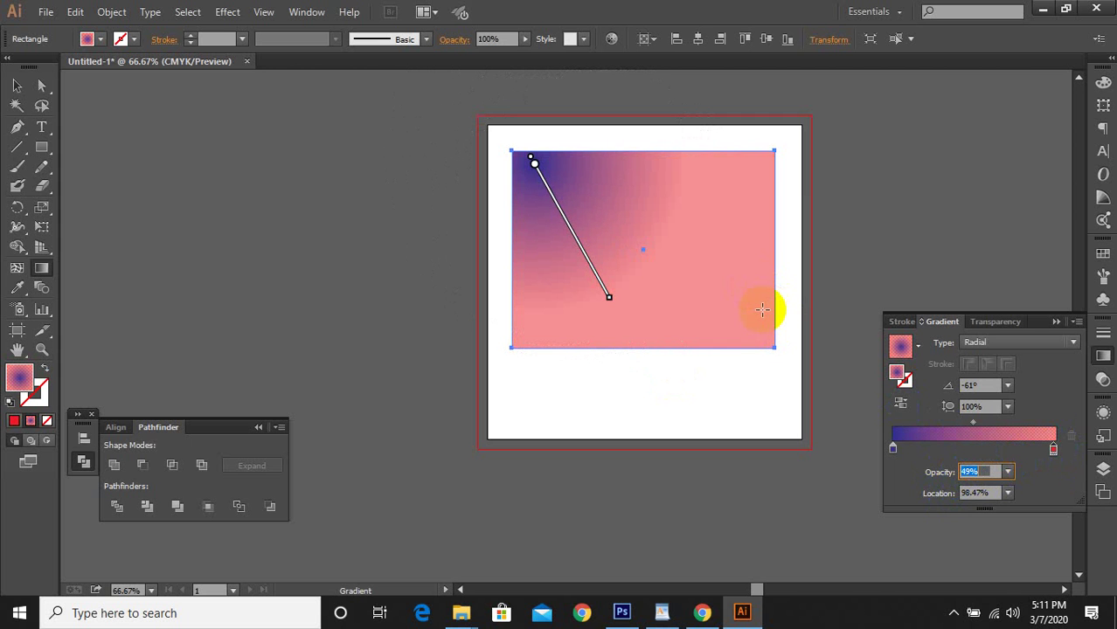
pyautogui.click(984, 473)
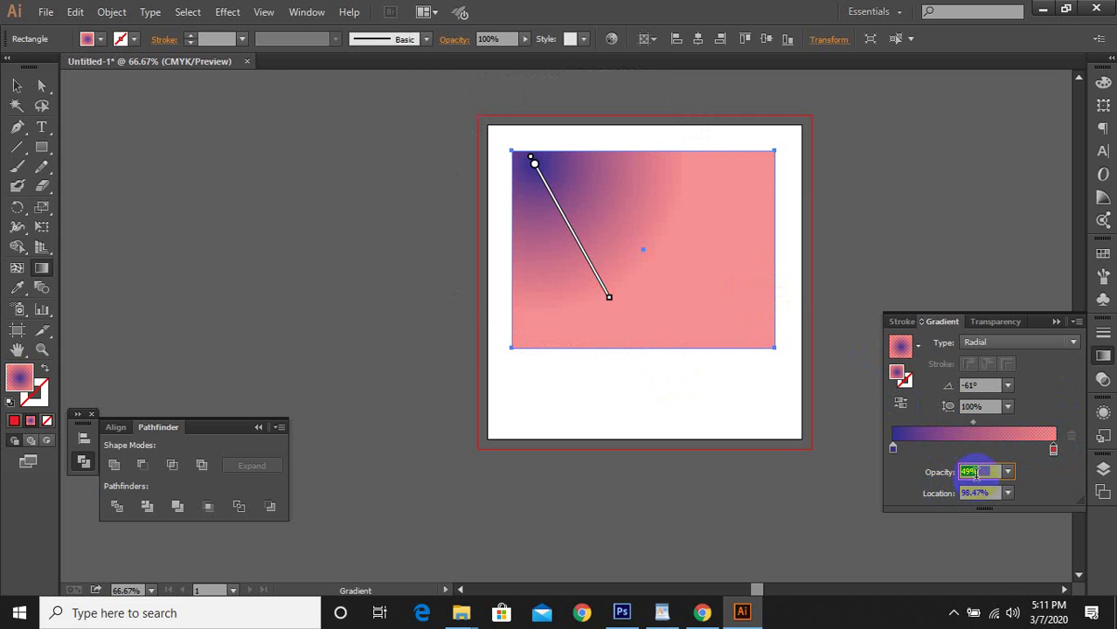
# Add a violet colour stop between blue and red, shift the midpoint before red to about 58%, and place the new stop at about 49%
pyautogui.click(644, 255)
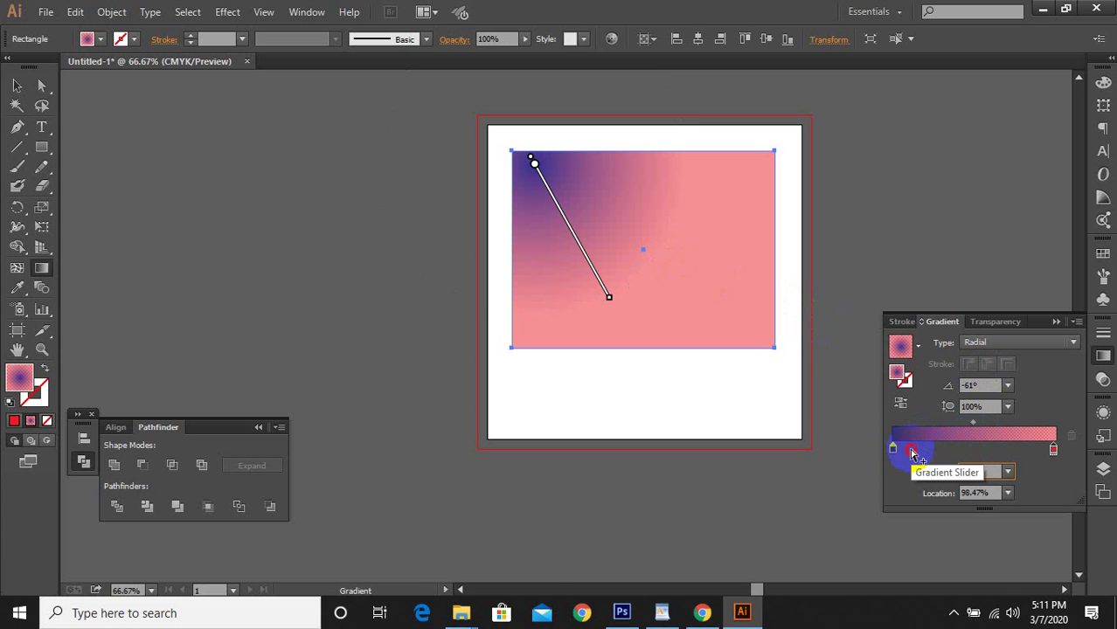
pyautogui.moveTo(930, 450); pyautogui.dragTo(966, 455)
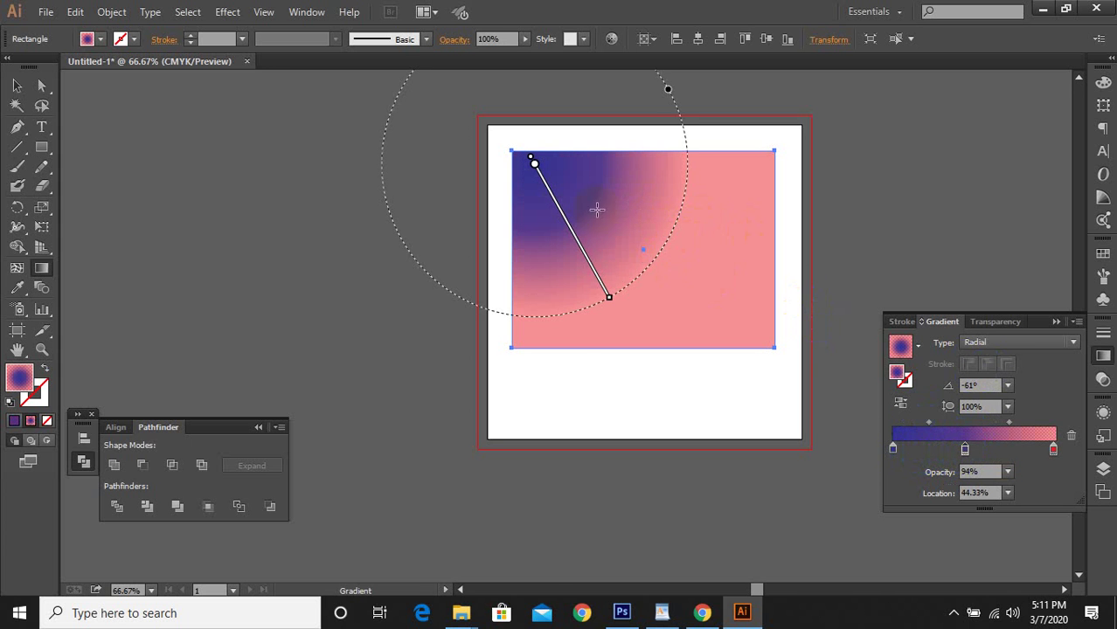
pyautogui.moveTo(557, 182)
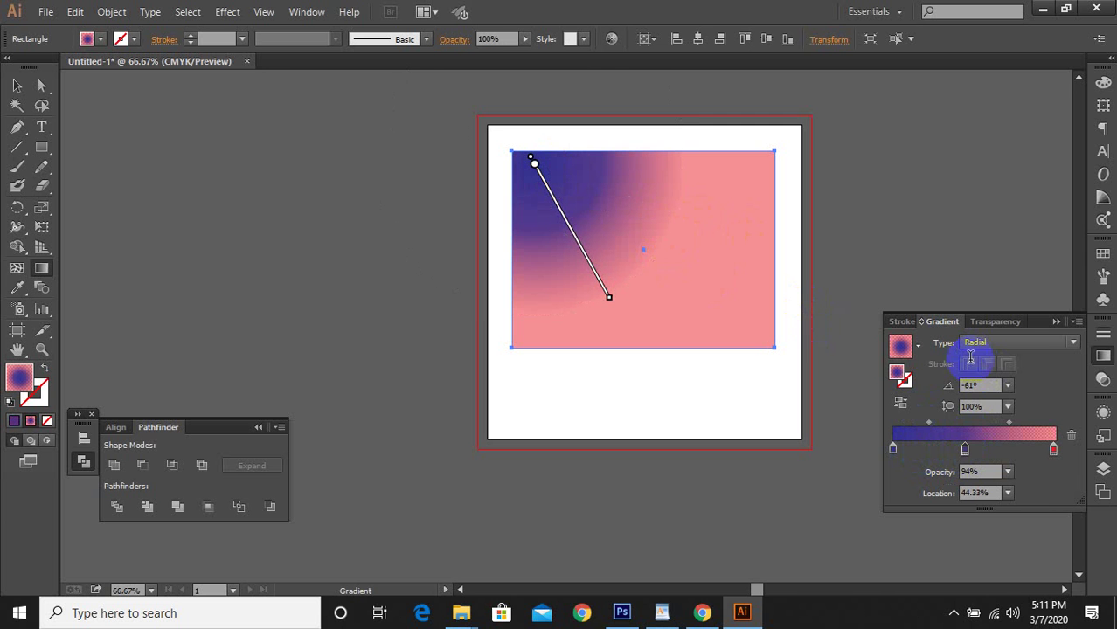
pyautogui.moveTo(1010, 424)
pyautogui.mouseDown()
pyautogui.moveTo(1027, 427)
pyautogui.moveTo(1000, 422)
pyautogui.moveTo(1018, 422)
pyautogui.mouseUp()
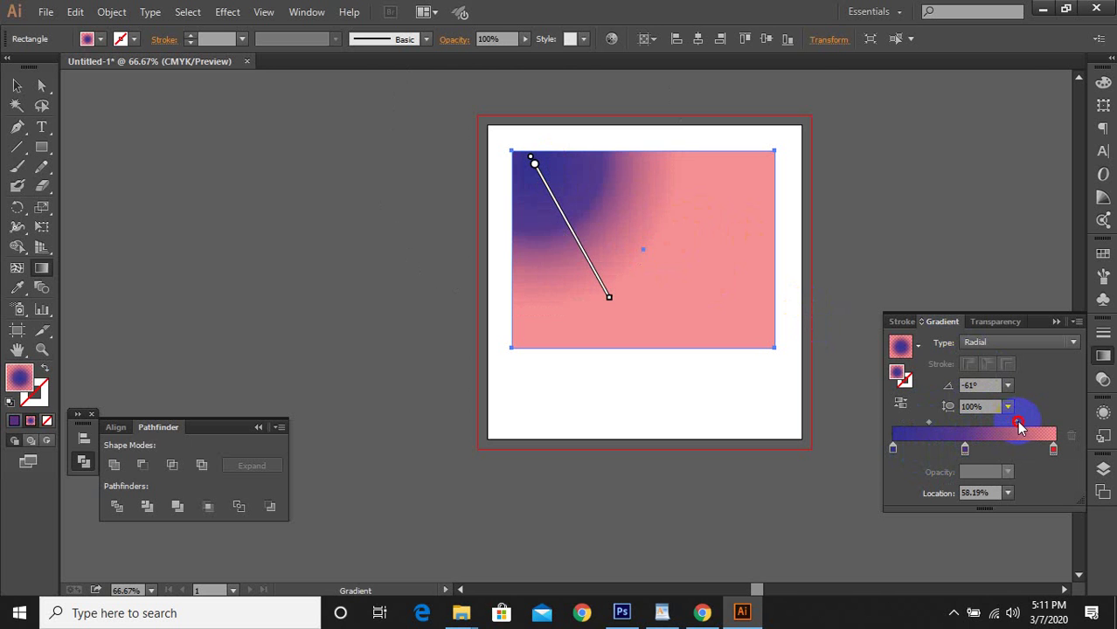
pyautogui.moveTo(965, 453); pyautogui.dragTo(970, 455)
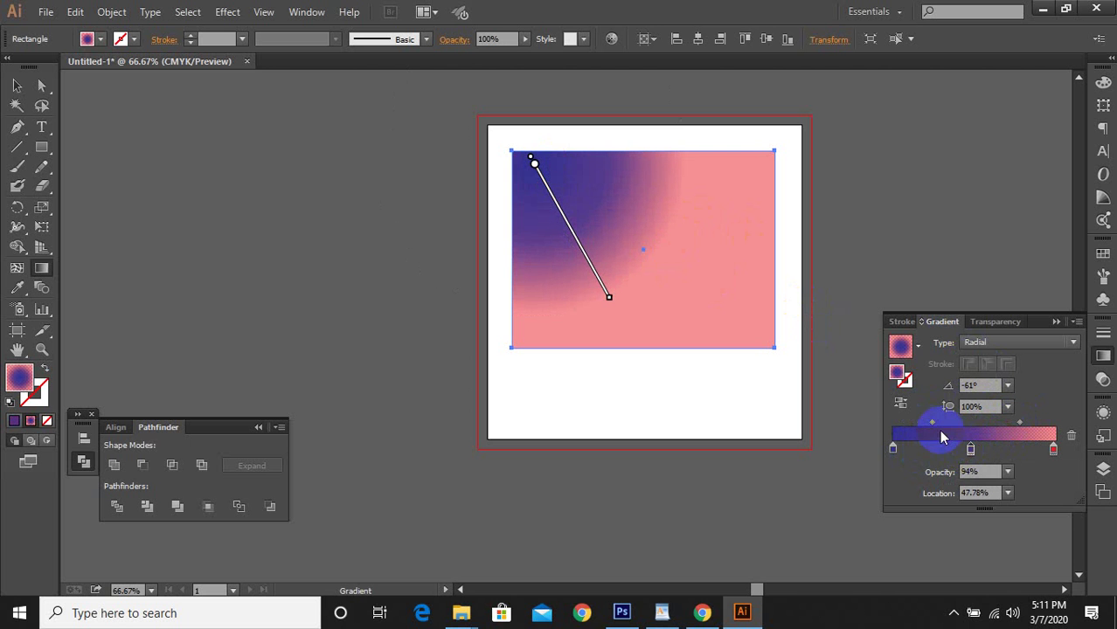
pyautogui.moveTo(931, 422); pyautogui.dragTo(973, 449)
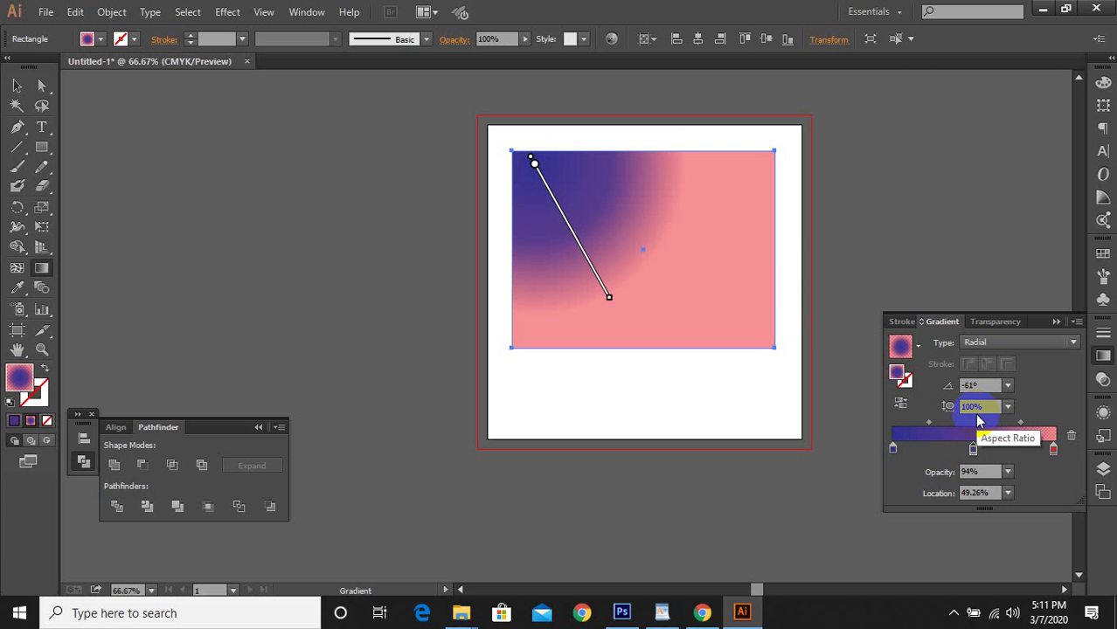
# Delete the rectangle and add the sample text "zdfghdfthb" on the artboard, scaled up to about 67 pt
pyautogui.moveTo(674, 226); pyautogui.dragTo(632, 266)
pyautogui.press('Delete')
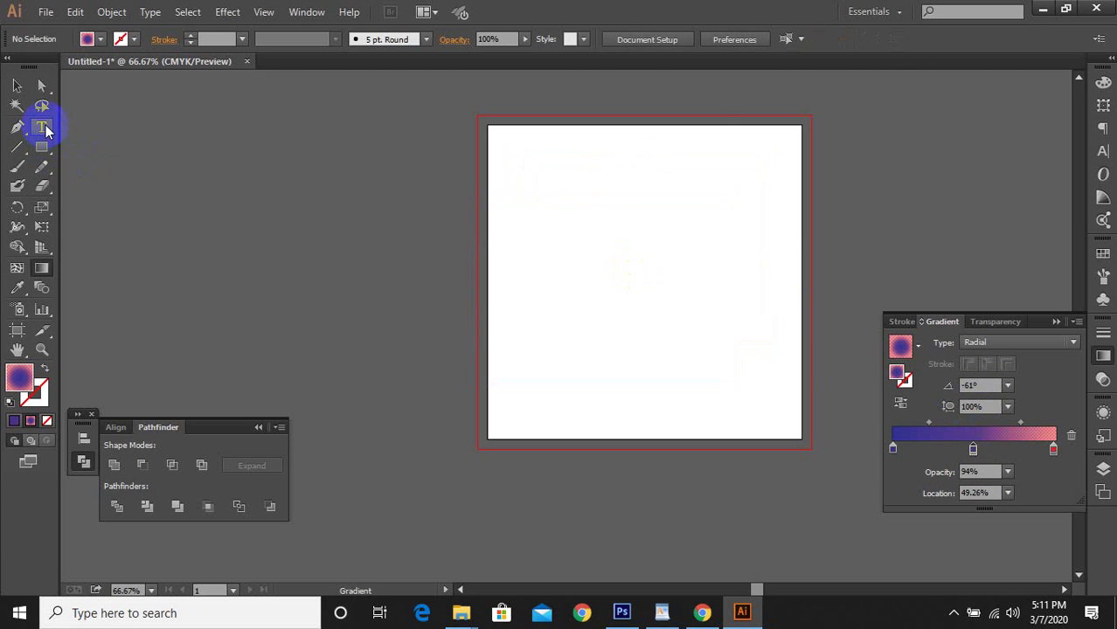
pyautogui.click(44, 128)
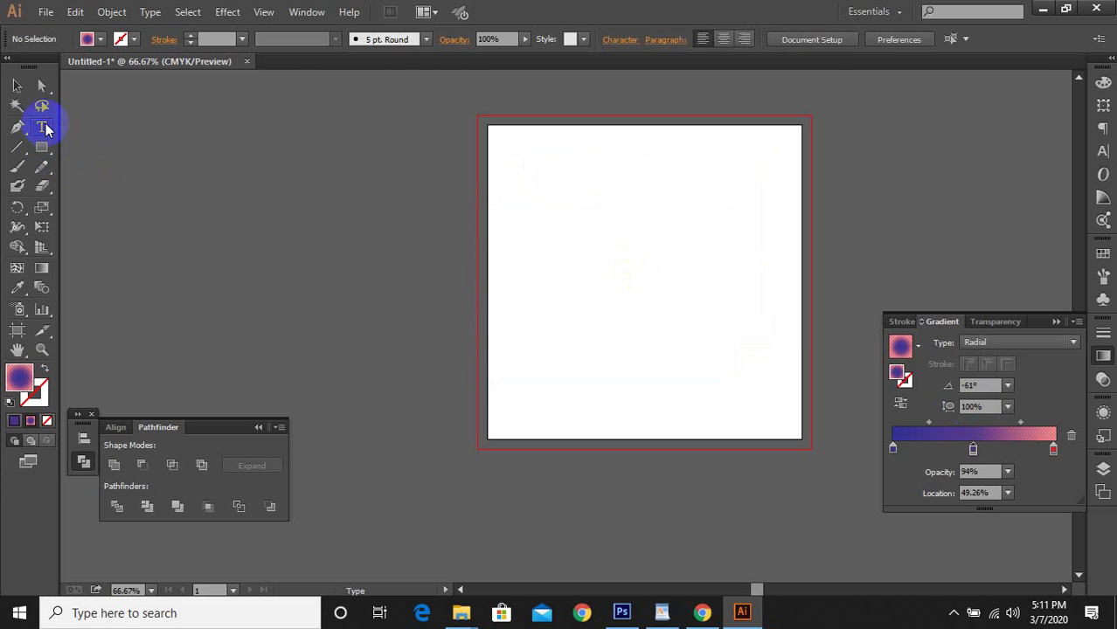
pyautogui.click(672, 280)
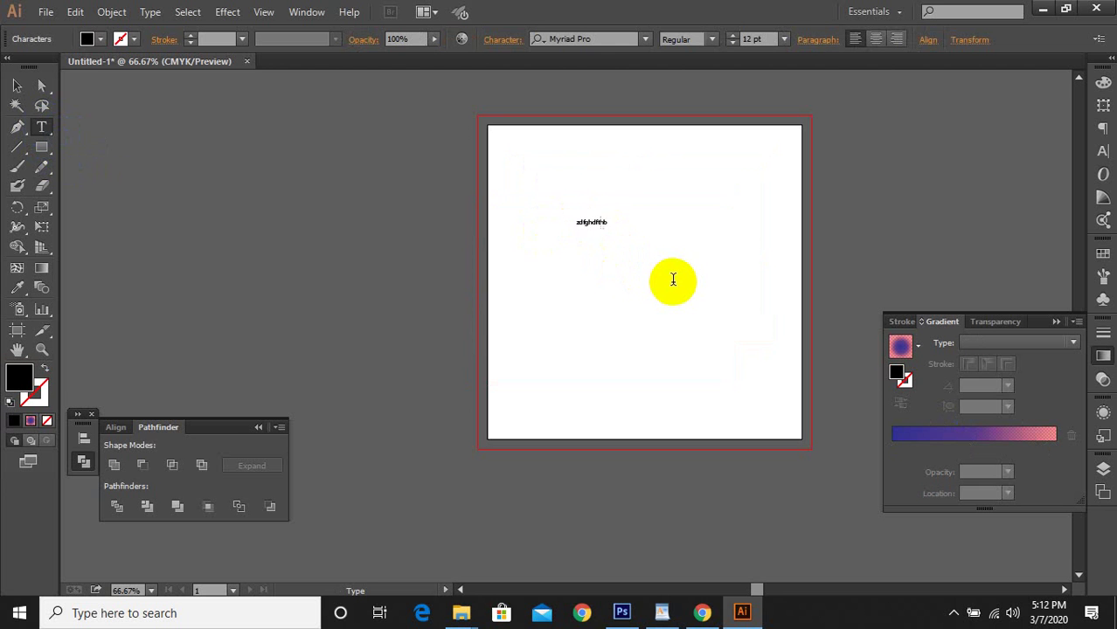
pyautogui.moveTo(607, 229); pyautogui.dragTo(753, 353)
pyautogui.keyDown('ctrl'); pyautogui.click(789, 380); pyautogui.keyUp('ctrl')
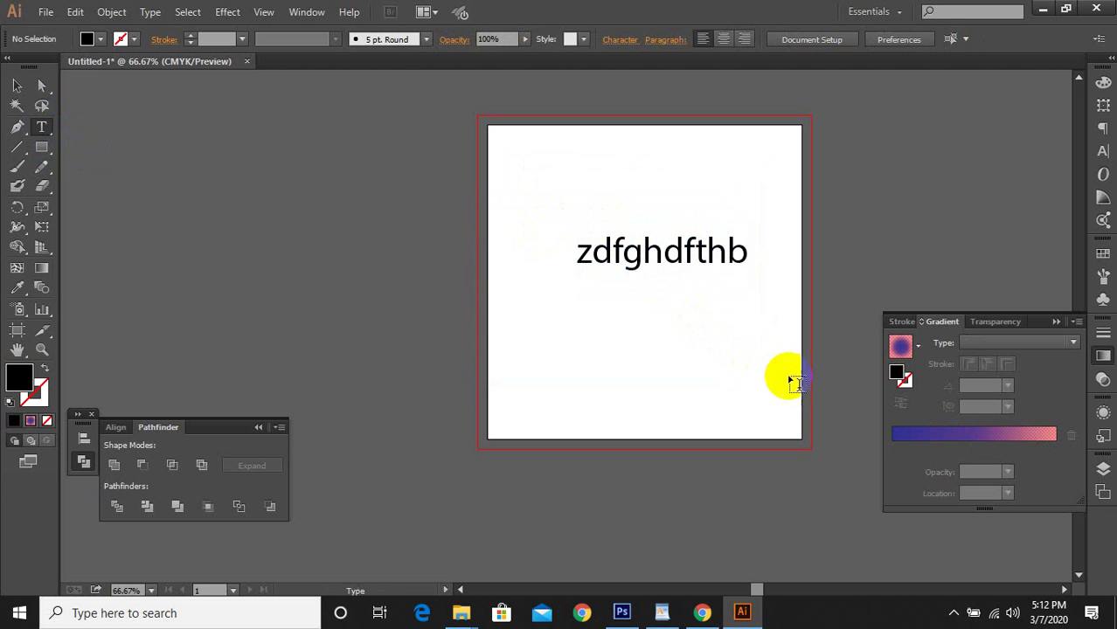
# Try to apply the radial gradient directly to the live text with the Gradient tool
pyautogui.click(950, 435)
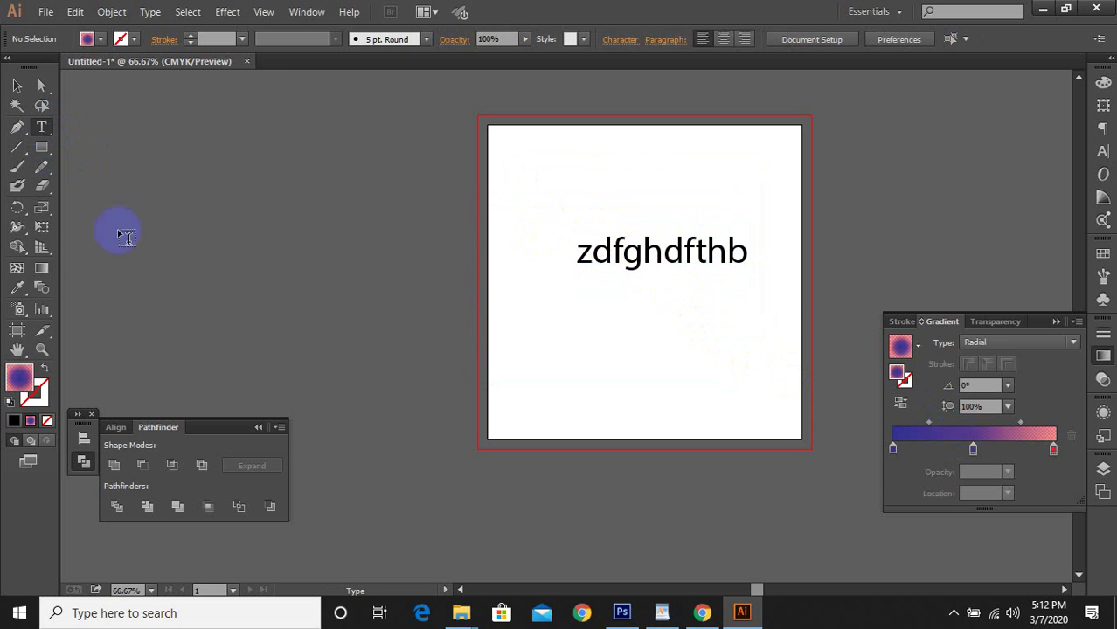
pyautogui.click(41, 268)
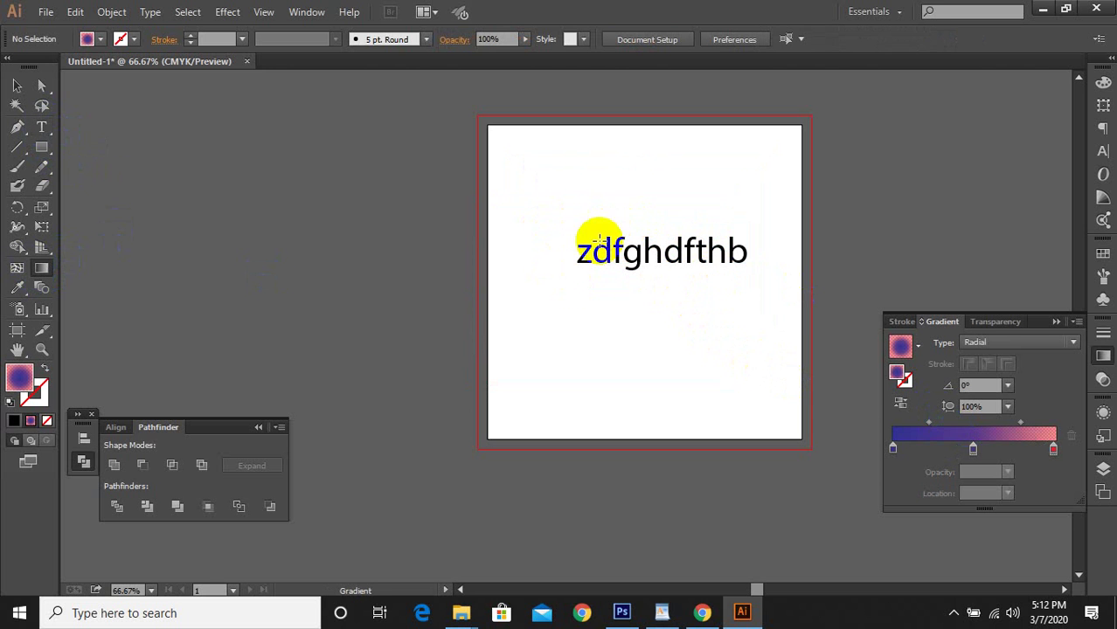
pyautogui.moveTo(614, 180); pyautogui.dragTo(707, 336)
# Convert the sample text to outlines and fill the letters with the radial gradient
pyautogui.rightClick(666, 244)
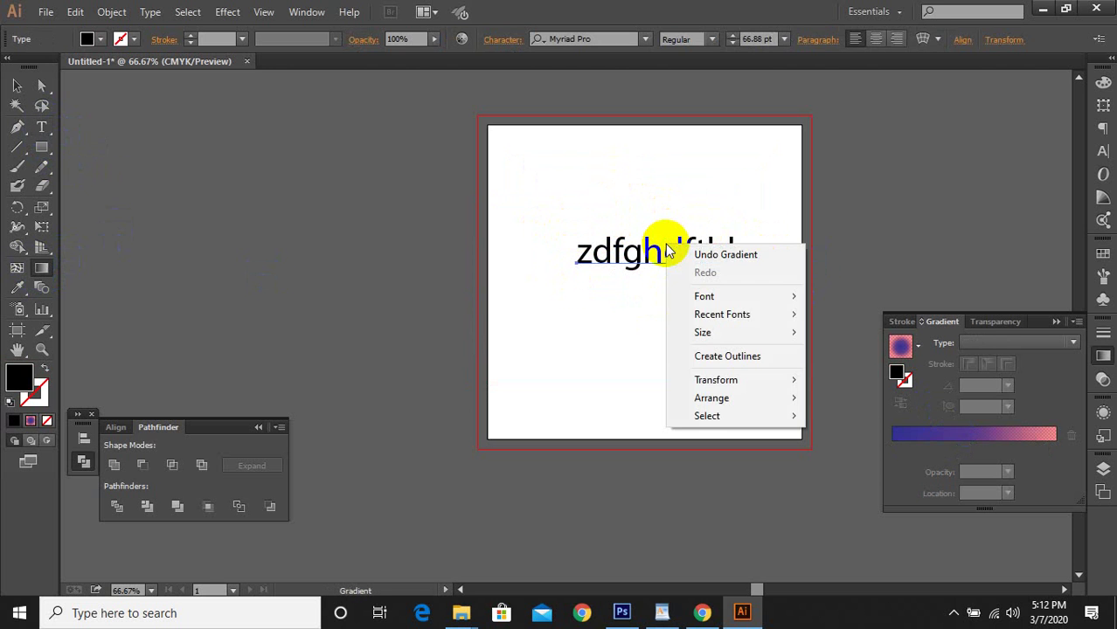
pyautogui.click(726, 354)
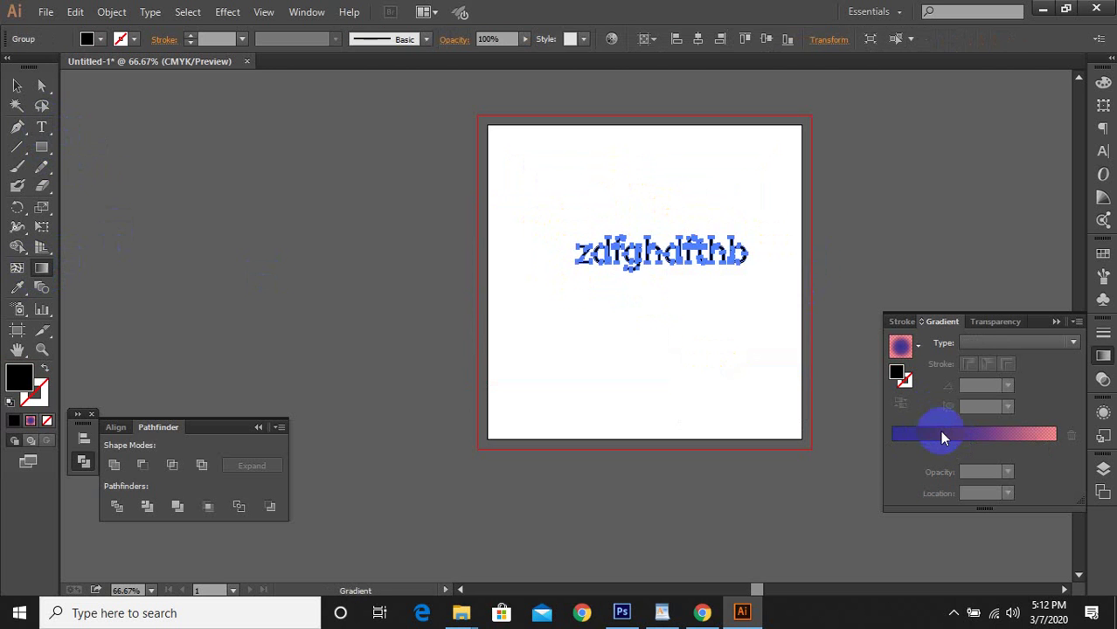
pyautogui.click(951, 447)
pyautogui.scroll(3, 657, 288)
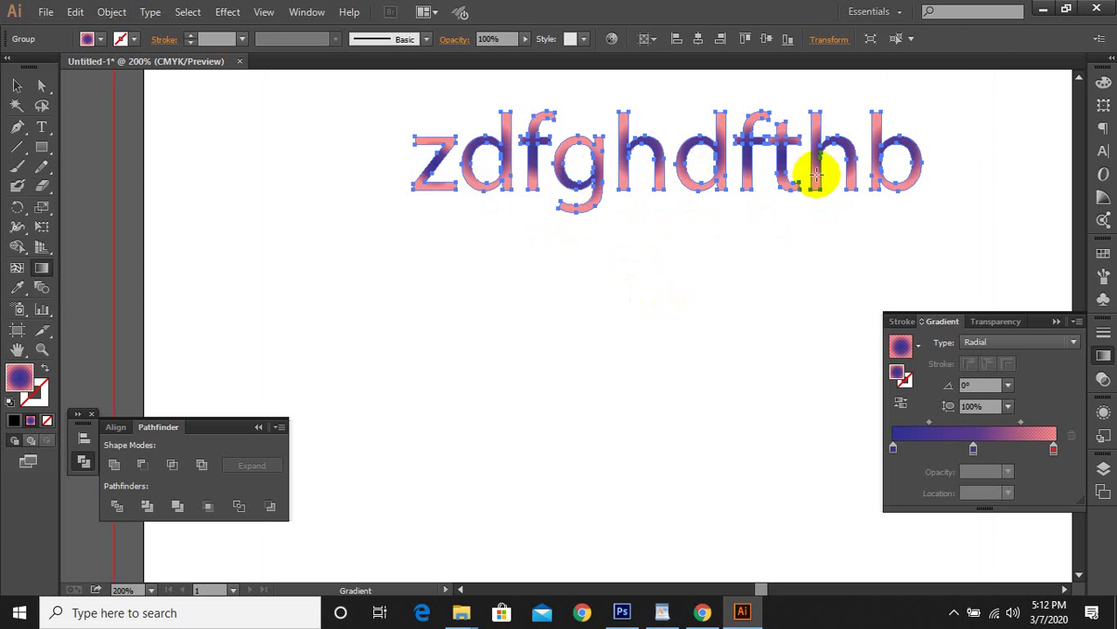
pyautogui.click(983, 342)
pyautogui.click(991, 379)
# Stretch a single radial gradient horizontally across the whole outlined word, from the letter z to the letter b
pyautogui.scroll(1, 705, 300)
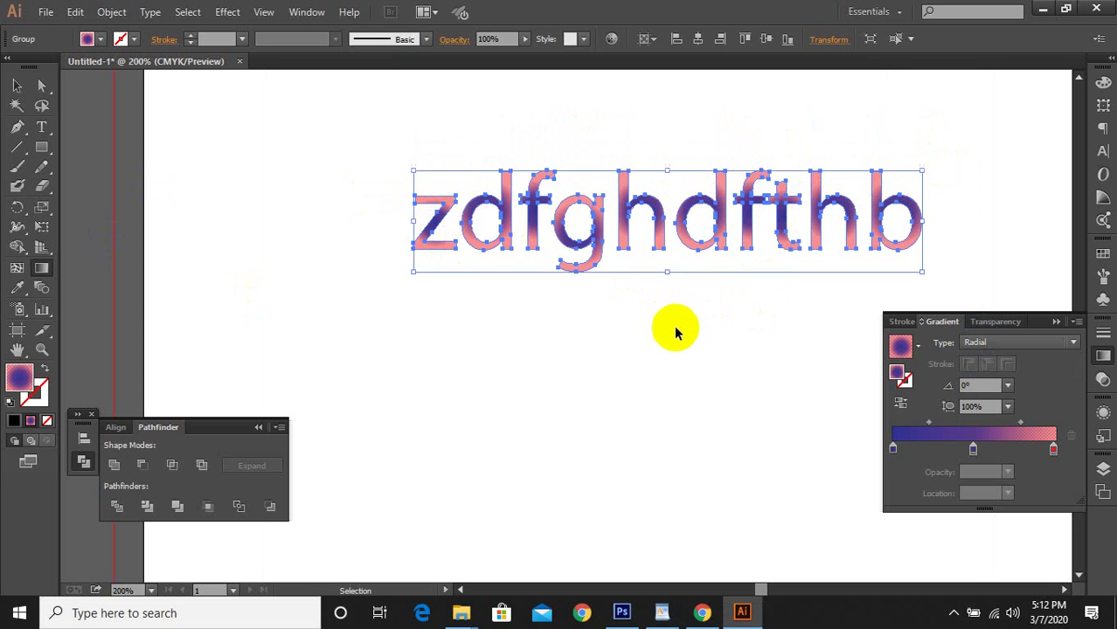
pyautogui.click(407, 245)
pyautogui.click(437, 218)
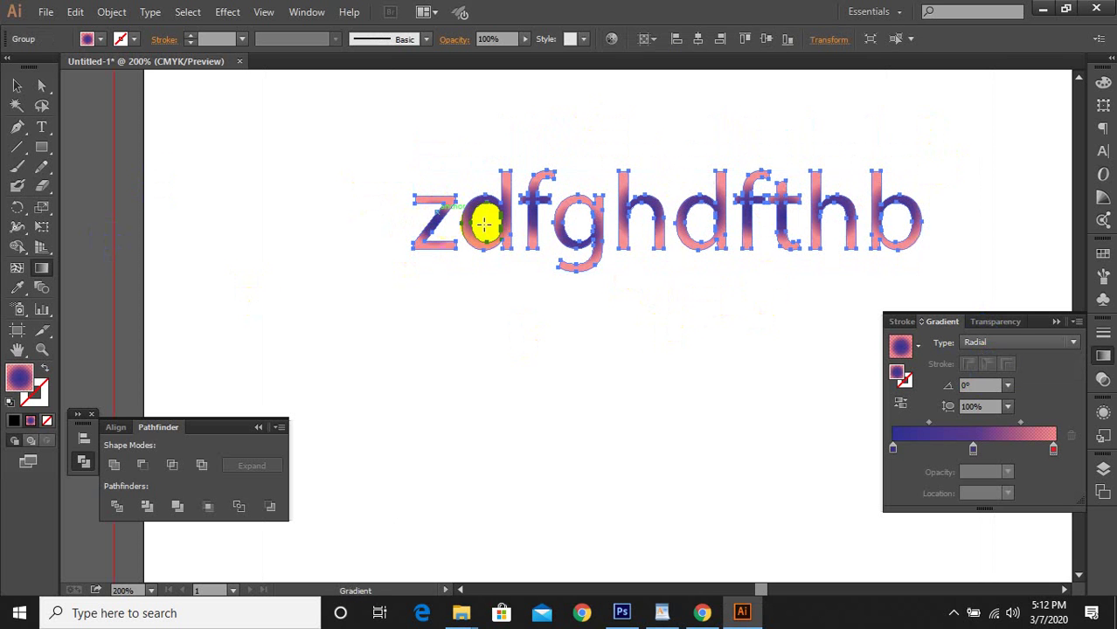
pyautogui.click(17, 87)
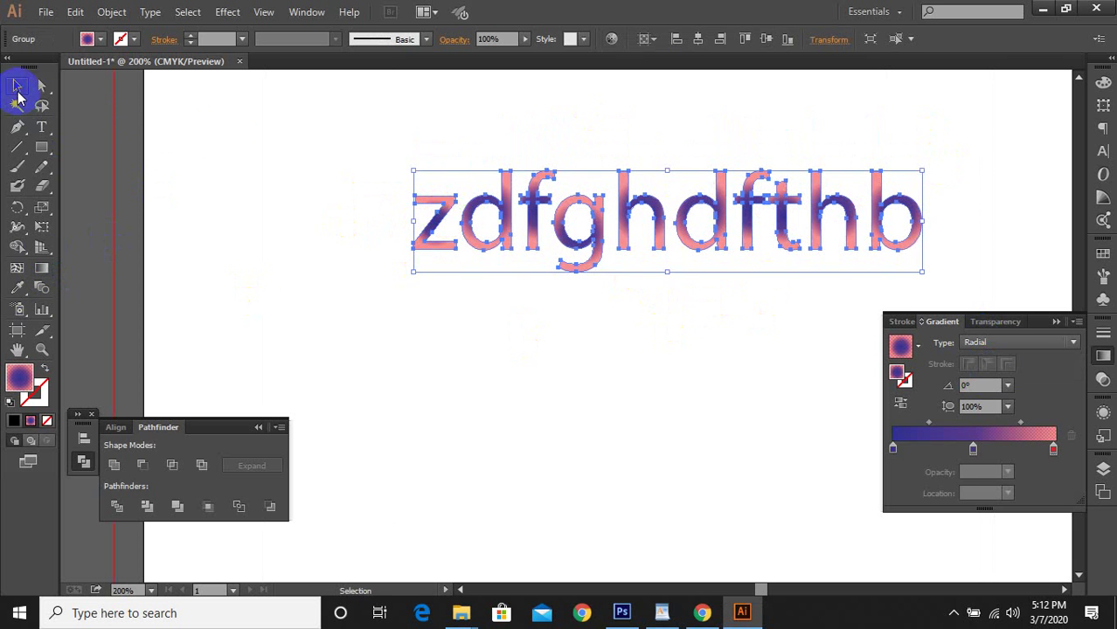
pyautogui.click(41, 86)
pyautogui.click(17, 85)
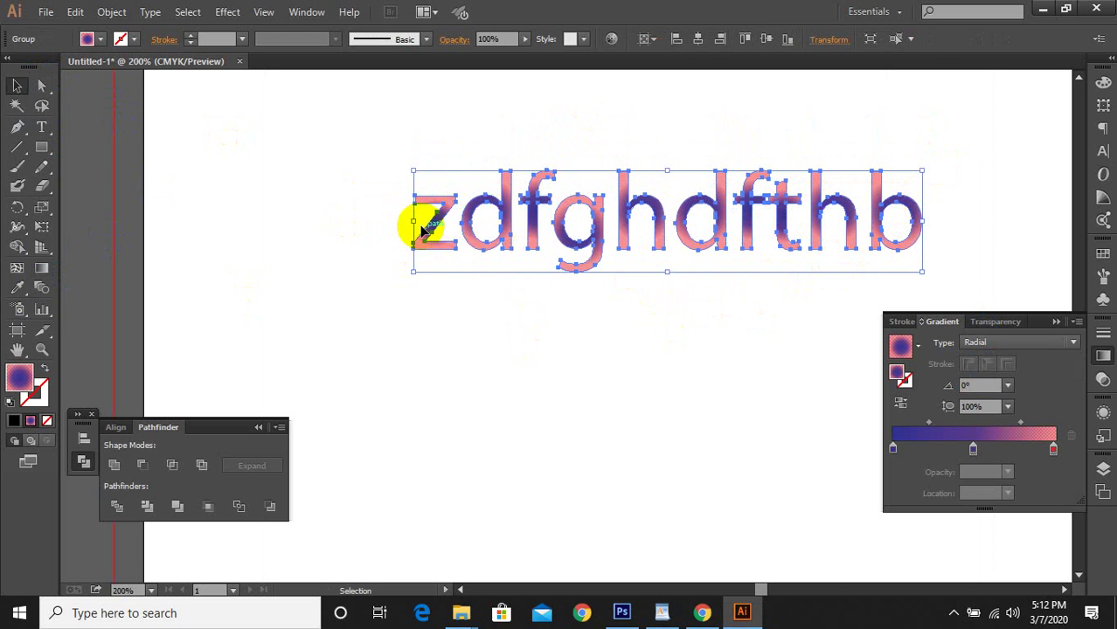
pyautogui.click(41, 268)
pyautogui.moveTo(413, 217); pyautogui.dragTo(905, 219)
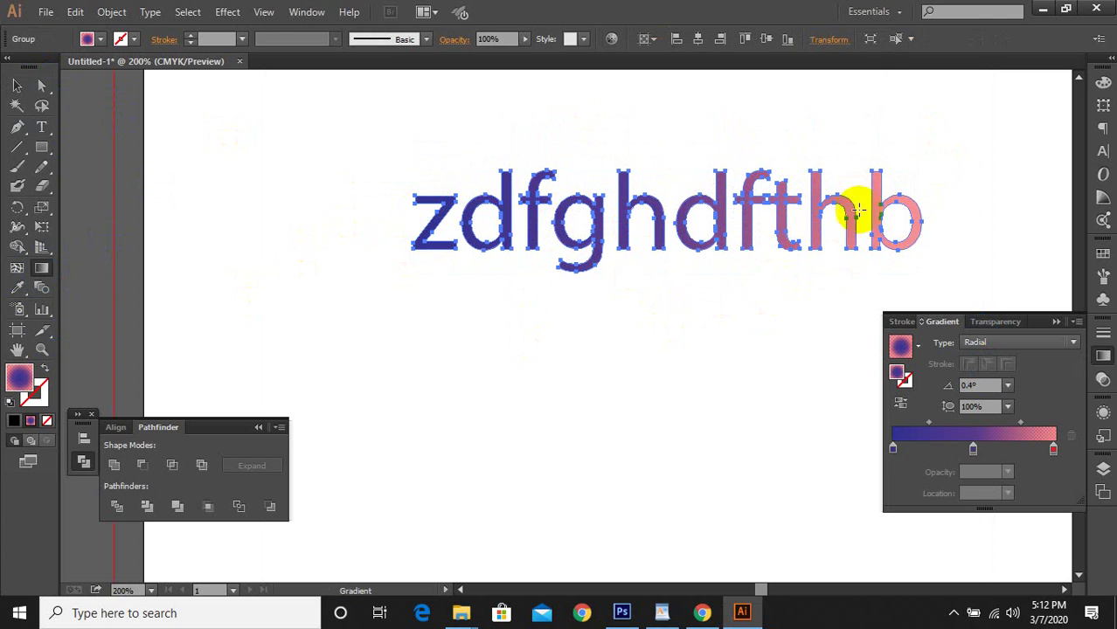
pyautogui.keyDown('ctrl'); pyautogui.click(626, 318); pyautogui.keyUp('ctrl')
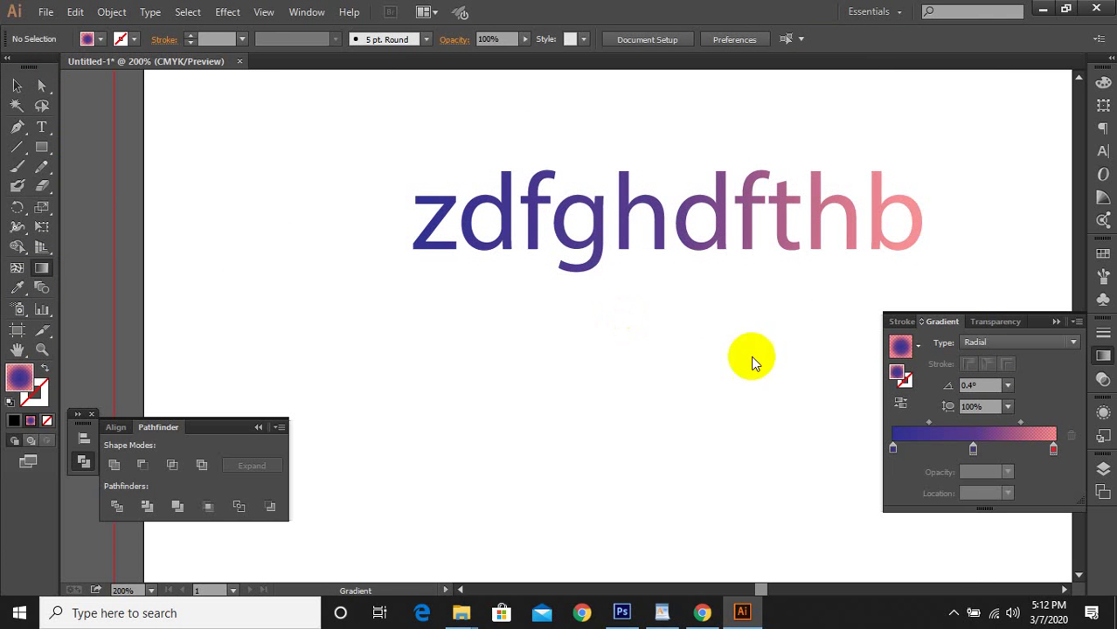
# Select the outlined word again and remove the middle colour stop from its gradient
pyautogui.press('v')
pyautogui.moveTo(426, 96); pyautogui.dragTo(939, 297)
pyautogui.press('g')
pyautogui.click(974, 451)
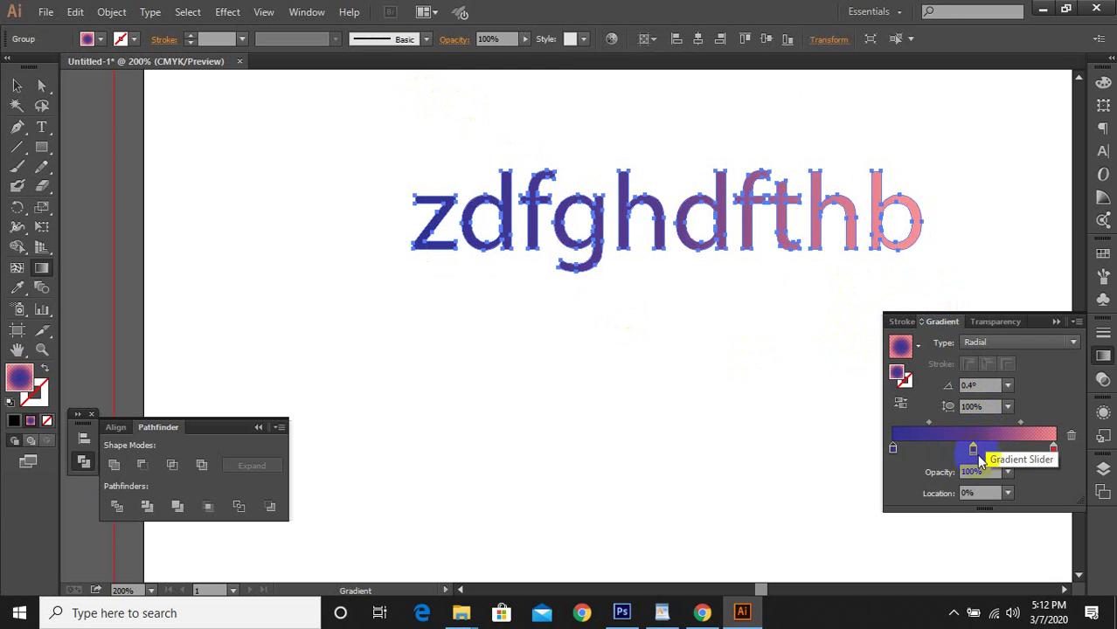
pyautogui.moveTo(974, 451); pyautogui.dragTo(976, 493)
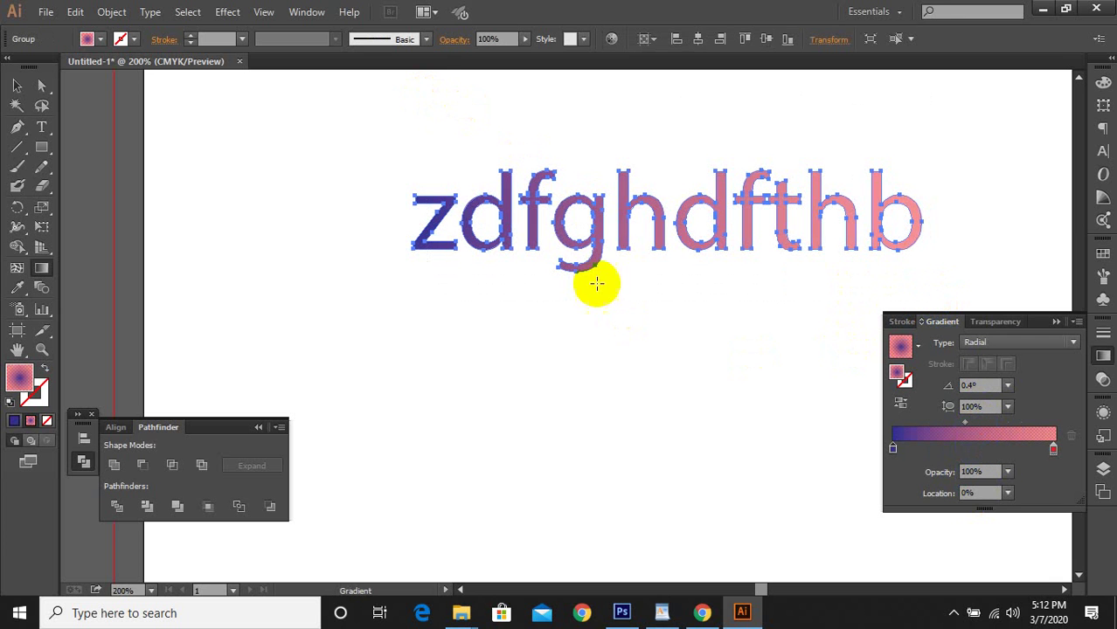
# Set the red stop's opacity to 100% in the word's gradient and deselect the word
pyautogui.click(577, 229)
pyautogui.click(933, 247)
pyautogui.click(1053, 448)
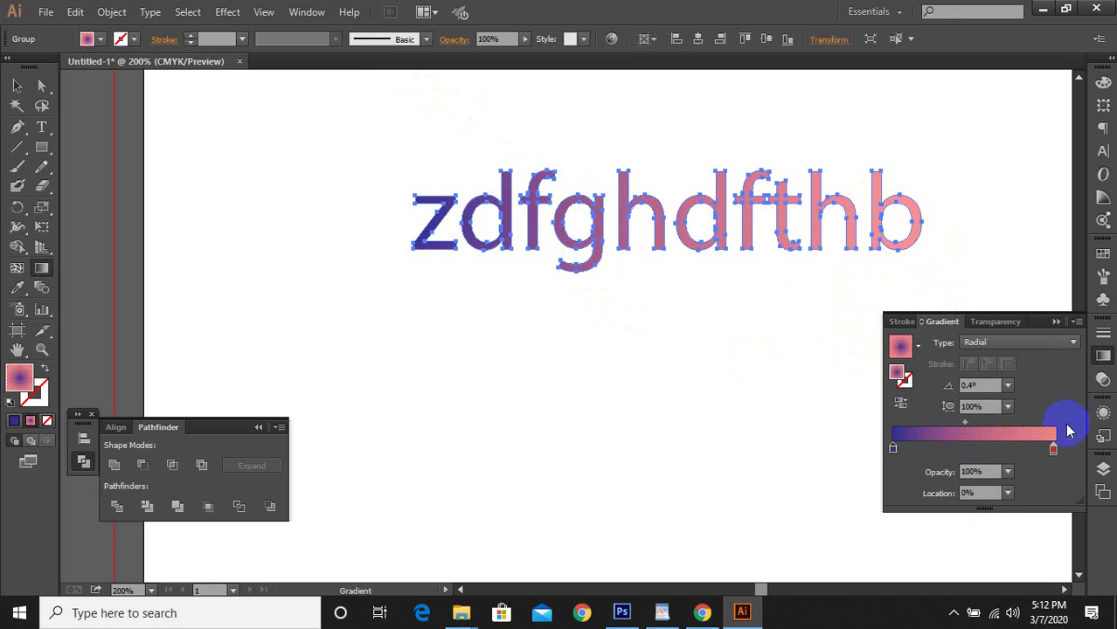
pyautogui.click(973, 487)
pyautogui.click(935, 473)
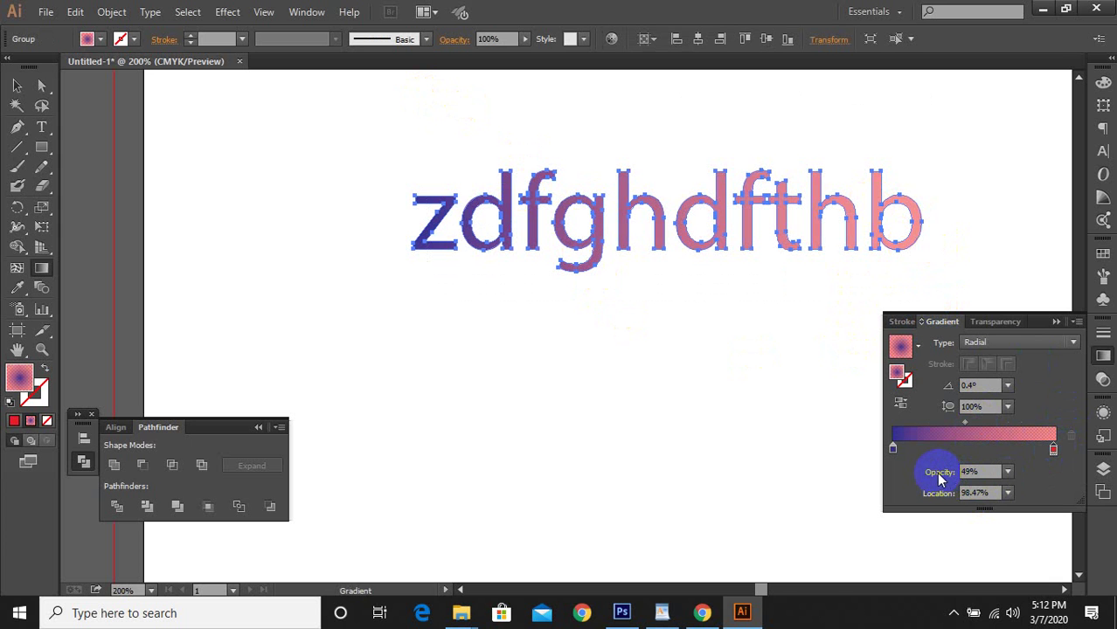
pyautogui.click(1007, 472)
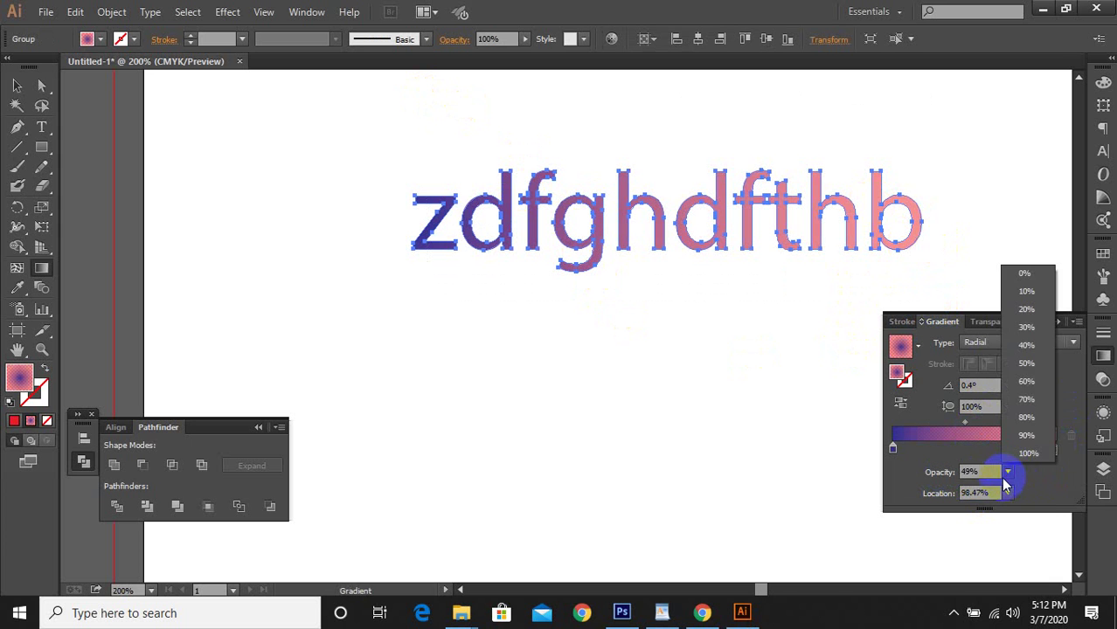
pyautogui.click(1032, 453)
pyautogui.click(770, 359)
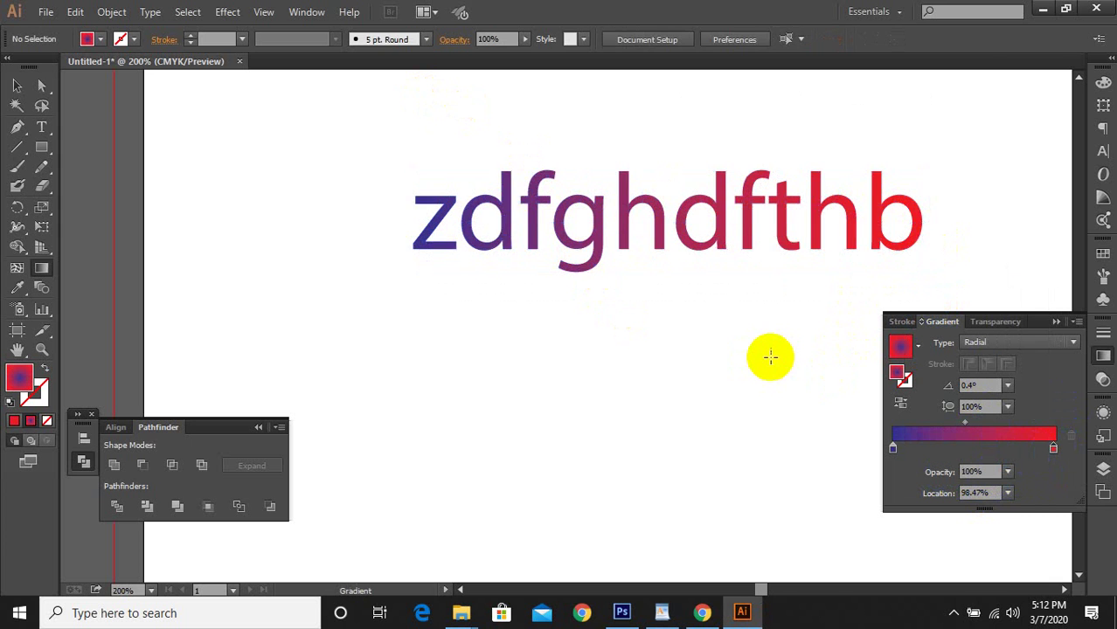
# Select the outlined word and delete it from the artboard
pyautogui.hotkey('ctrl', '-')
pyautogui.moveTo(450, 157); pyautogui.dragTo(933, 356)
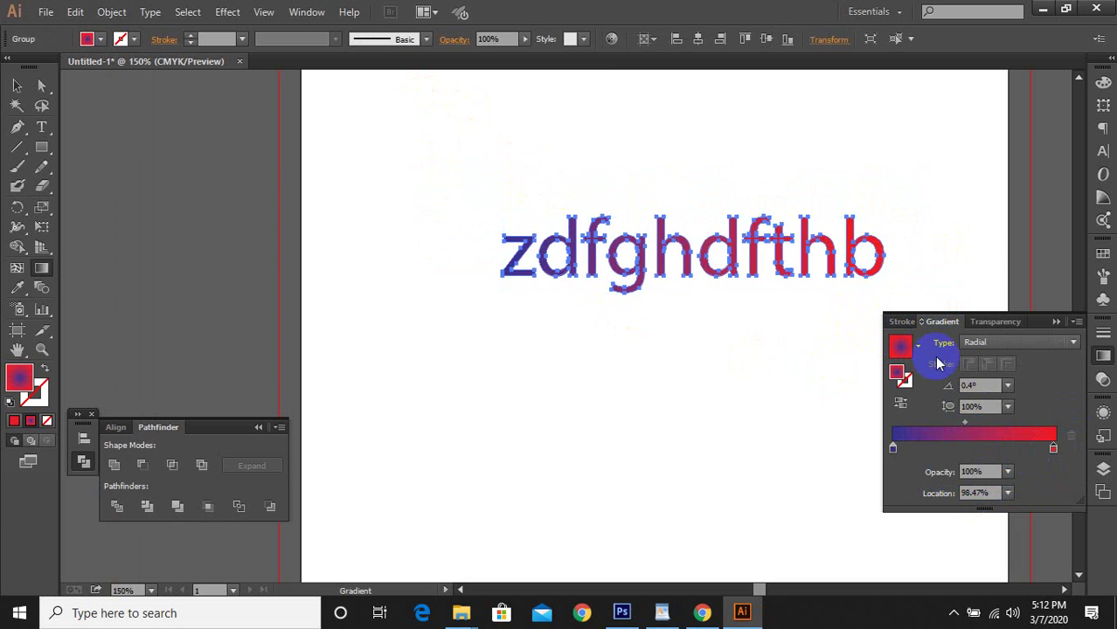
pyautogui.press('Delete')
pyautogui.click(704, 614)
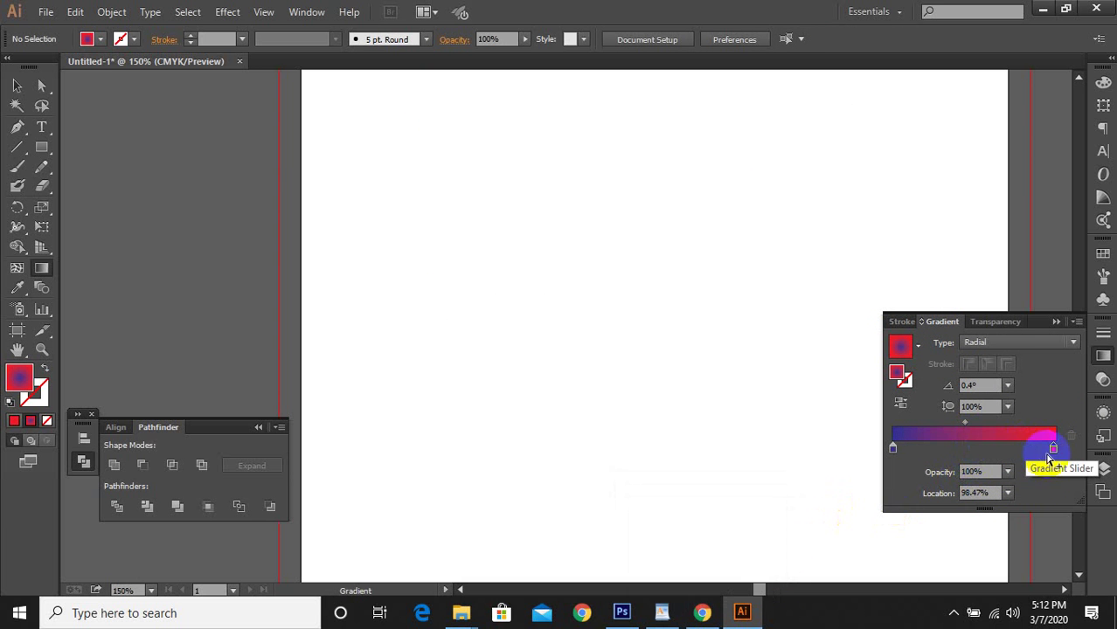
# Open the red end stop's colour options, look at its CMYK sliders, and apply a dark magenta swatch to the stop
pyautogui.doubleClick(1053, 450)
pyautogui.click(843, 291)
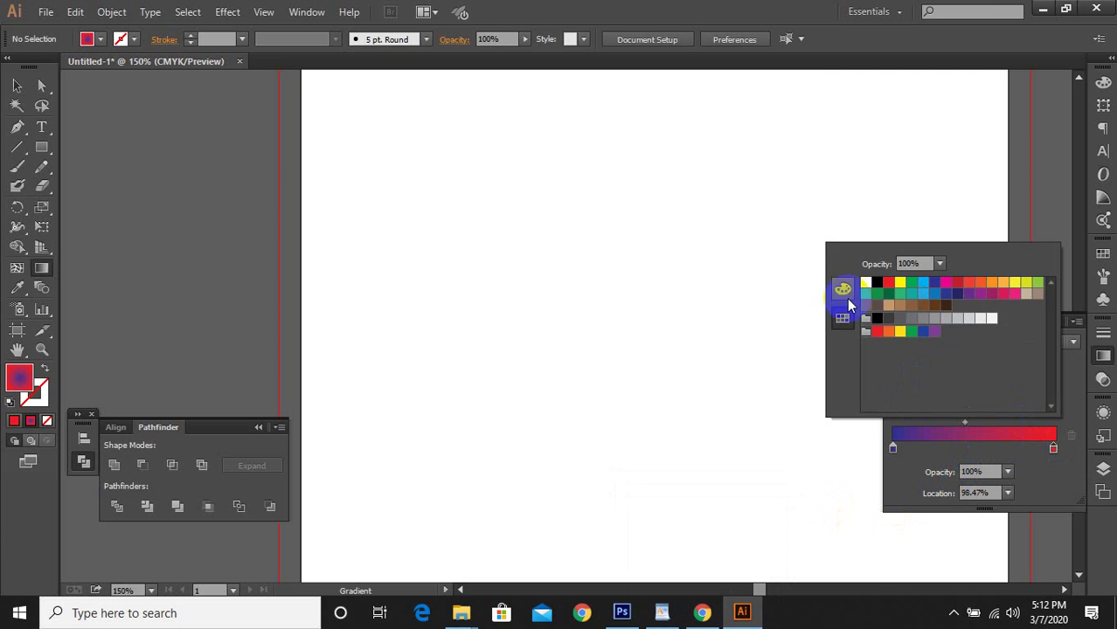
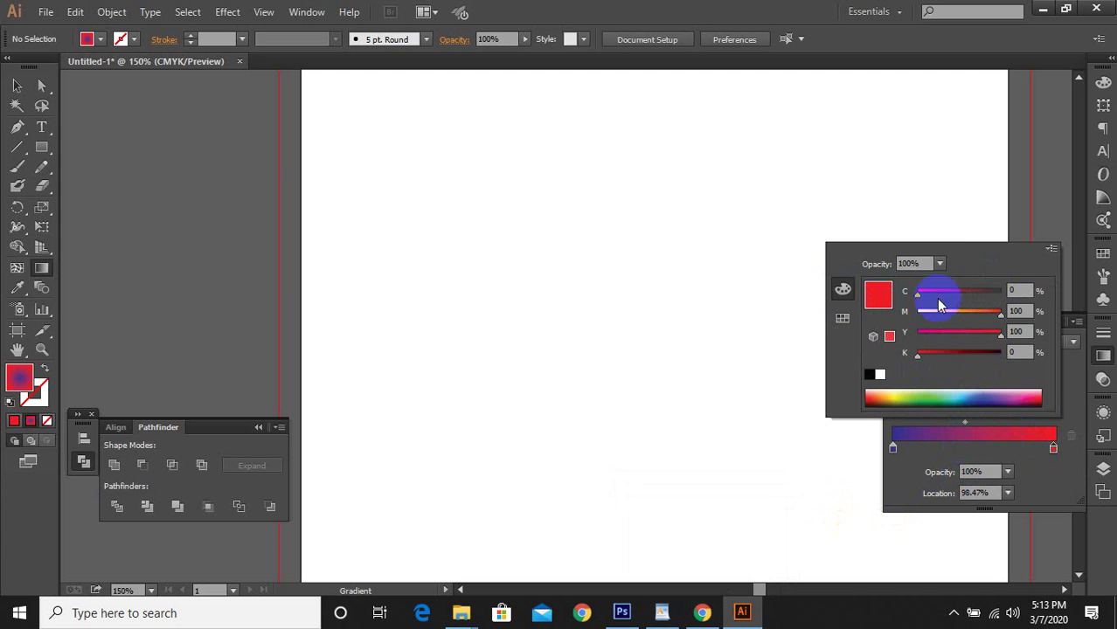
pyautogui.click(842, 318)
pyautogui.click(990, 295)
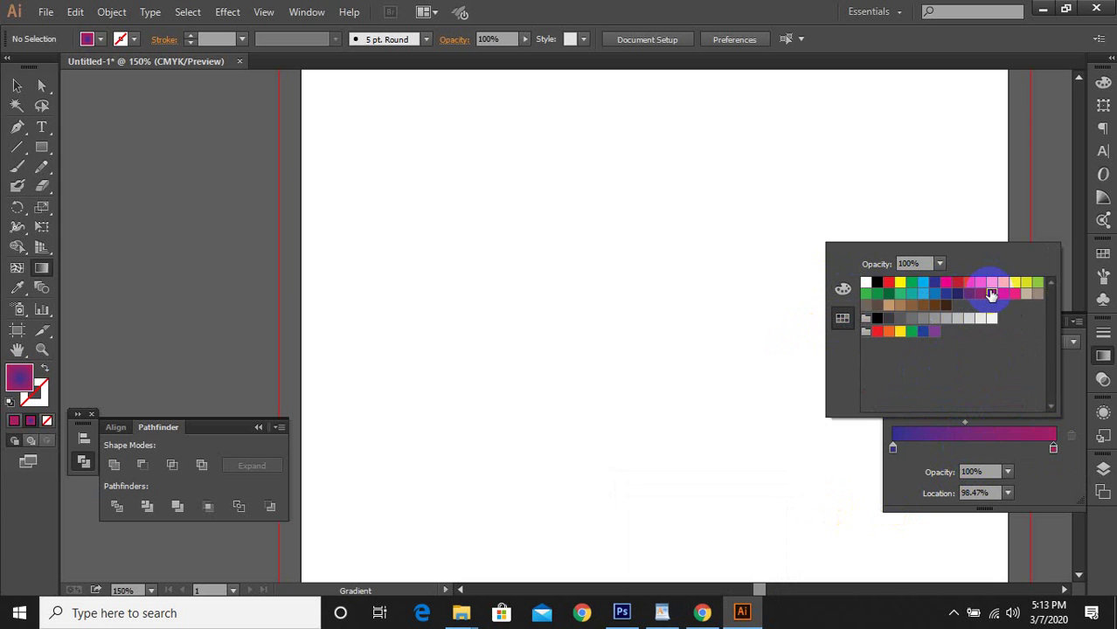
# Adjust the end stop's colour to yellow 74% and black 63%, and pick a brown from the colour spectrum for it
pyautogui.click(843, 289)
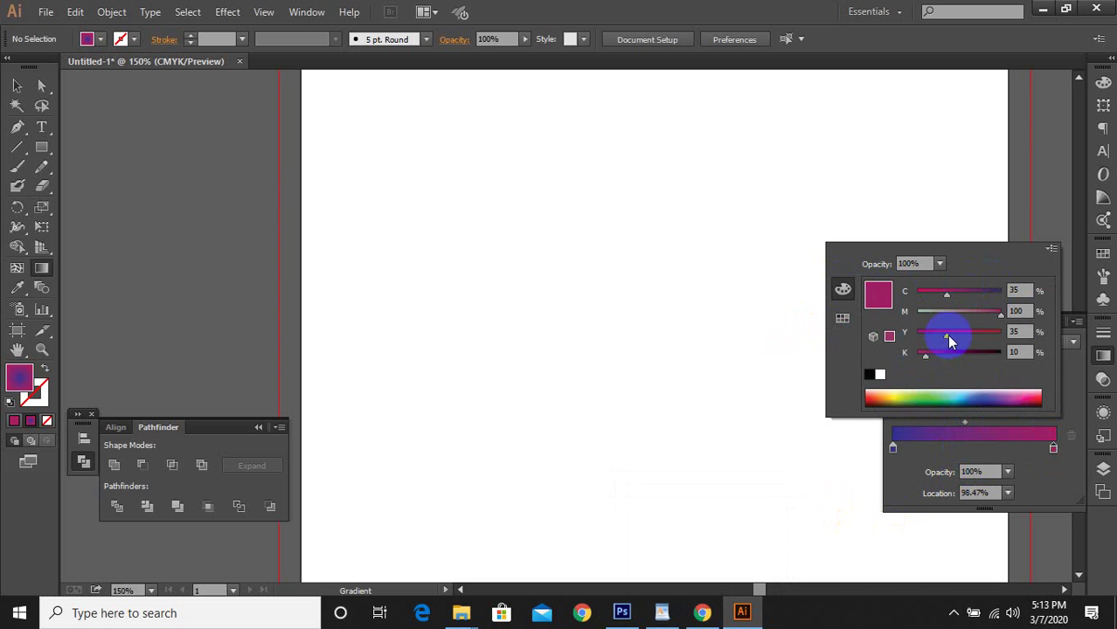
pyautogui.moveTo(947, 335); pyautogui.dragTo(917, 355)
pyautogui.click(970, 354)
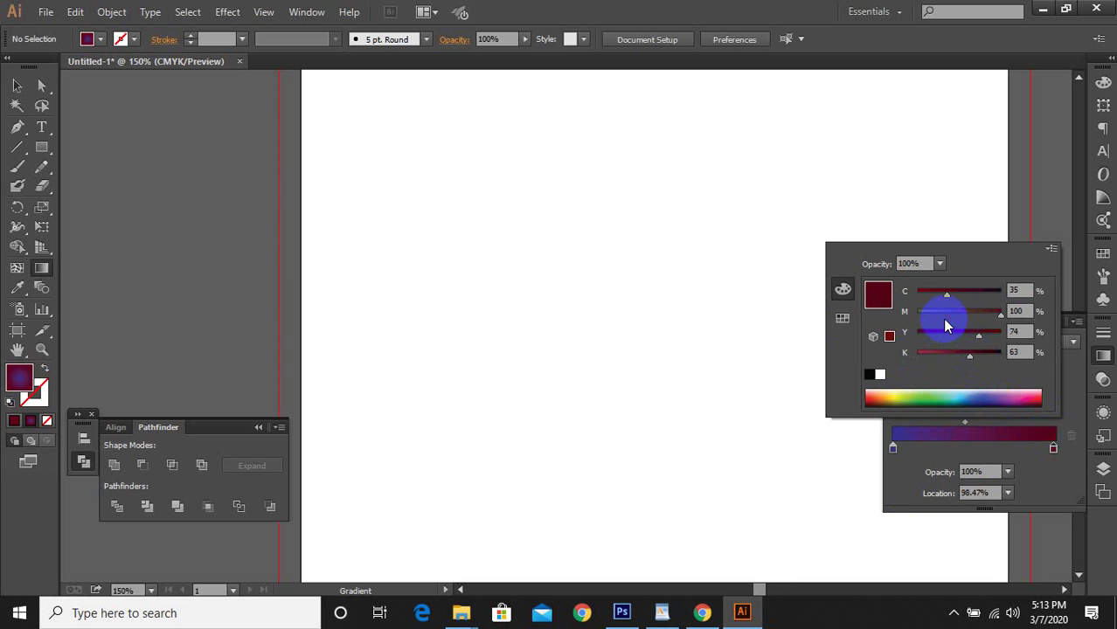
pyautogui.moveTo(963, 396); pyautogui.dragTo(915, 393)
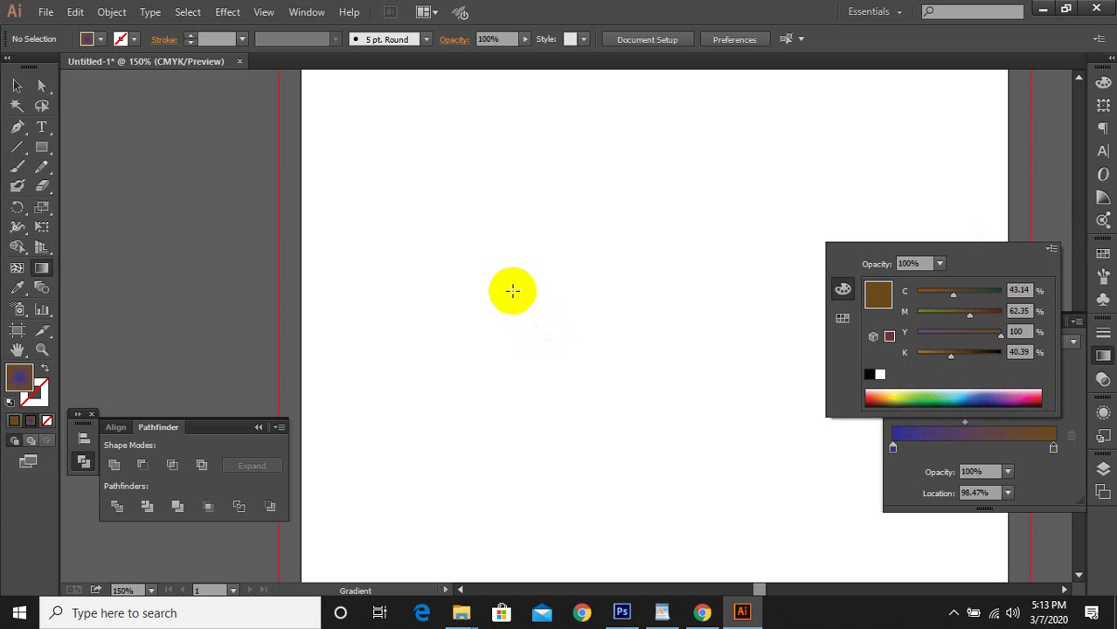
# Draw a rectangle about 2.74 by 2.15 in on the blank artboard and fill it with solid red
pyautogui.click(43, 150)
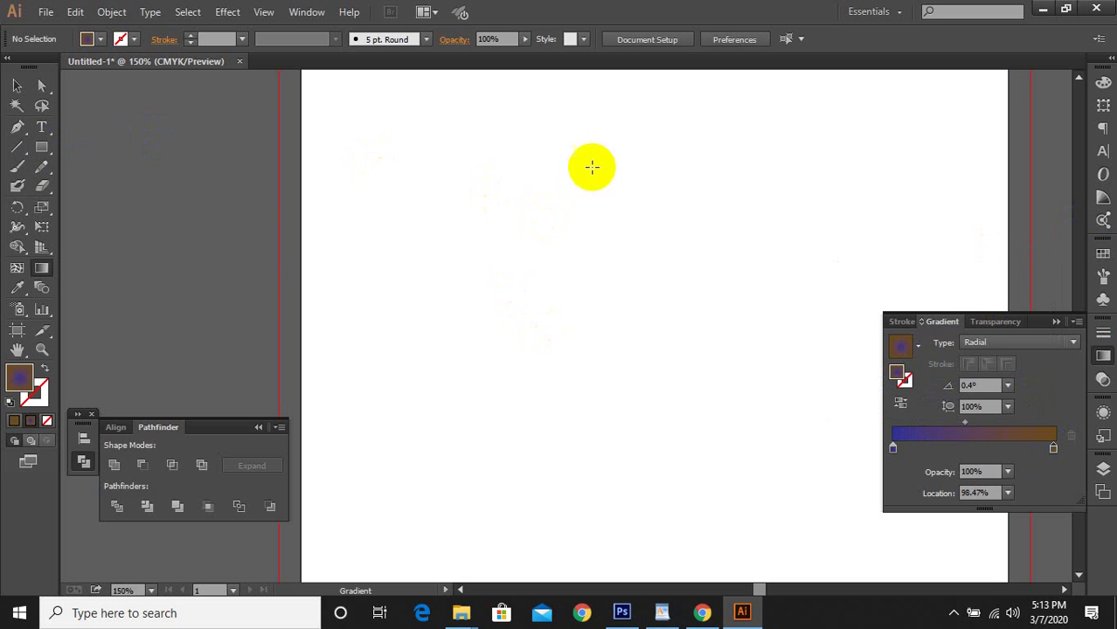
pyautogui.moveTo(509, 134); pyautogui.dragTo(676, 284)
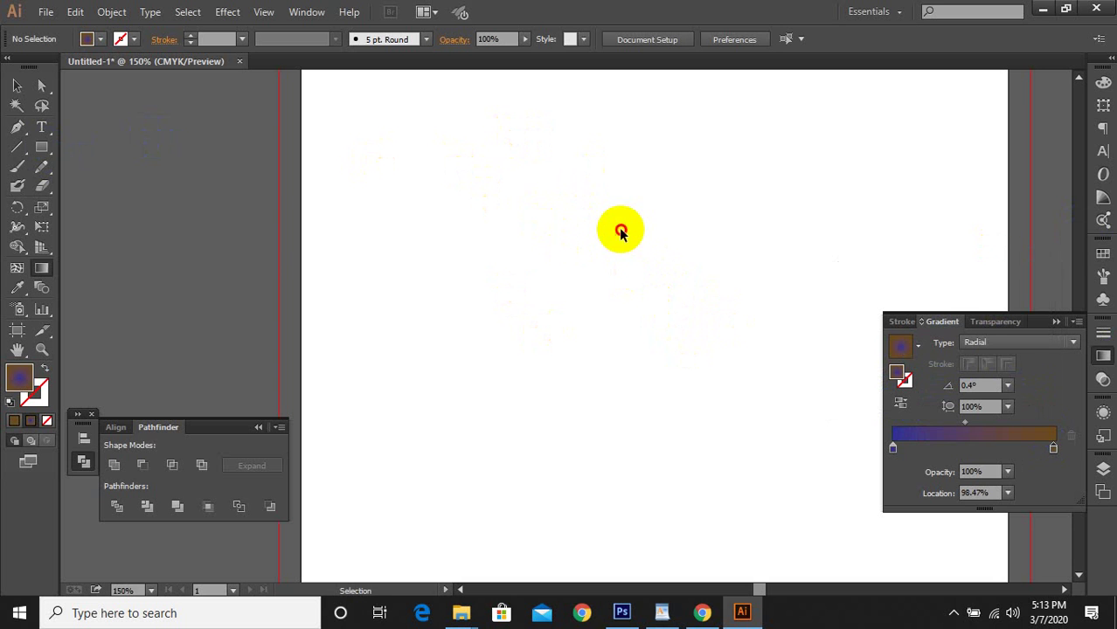
pyautogui.click(42, 147)
pyautogui.moveTo(506, 163)
pyautogui.mouseDown()
pyautogui.moveTo(716, 317)
pyautogui.moveTo(747, 353)
pyautogui.mouseUp()
pyautogui.scroll(-1, 747, 353)
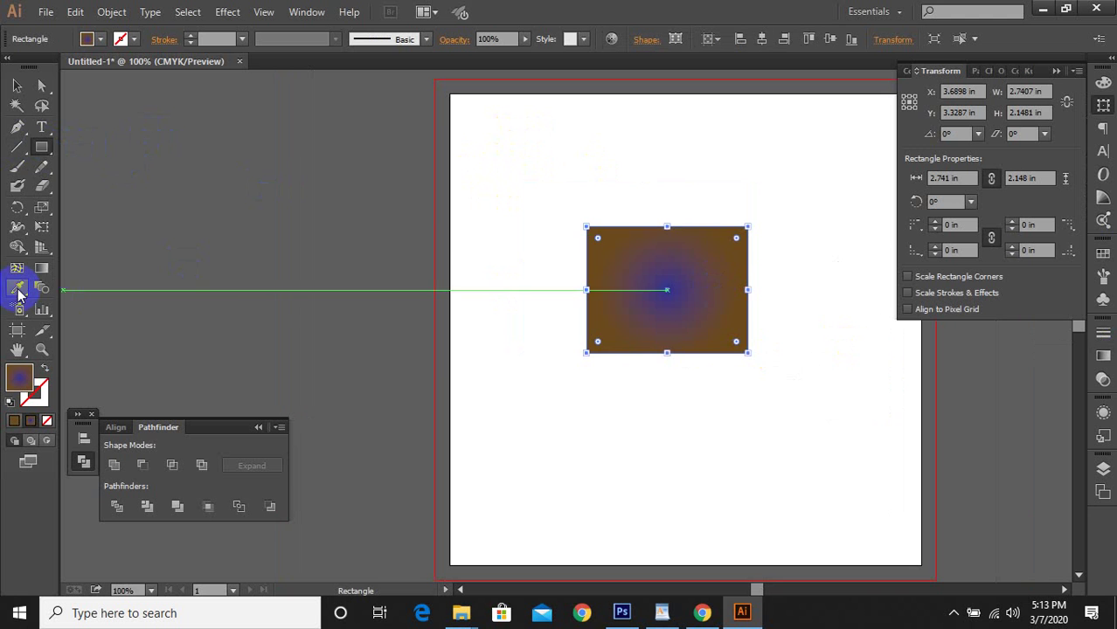
pyautogui.click(87, 39)
pyautogui.click(56, 66)
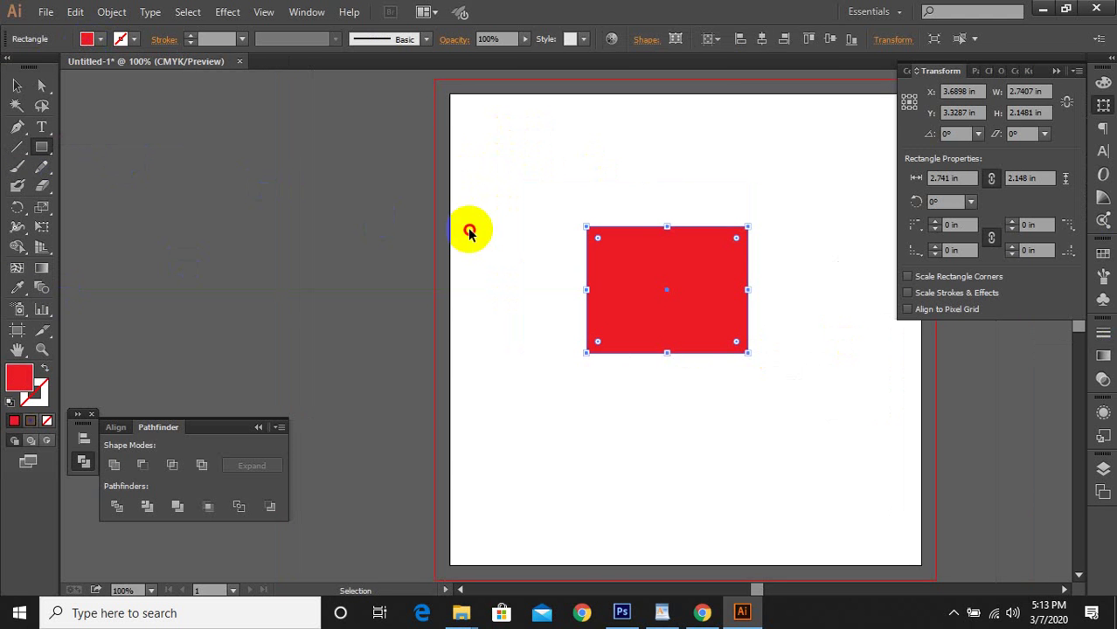
# Switch to File Explorer and place nature-2-26-17.jpg from the img retouch folder into the Illustrator document
pyautogui.click(1043, 10)
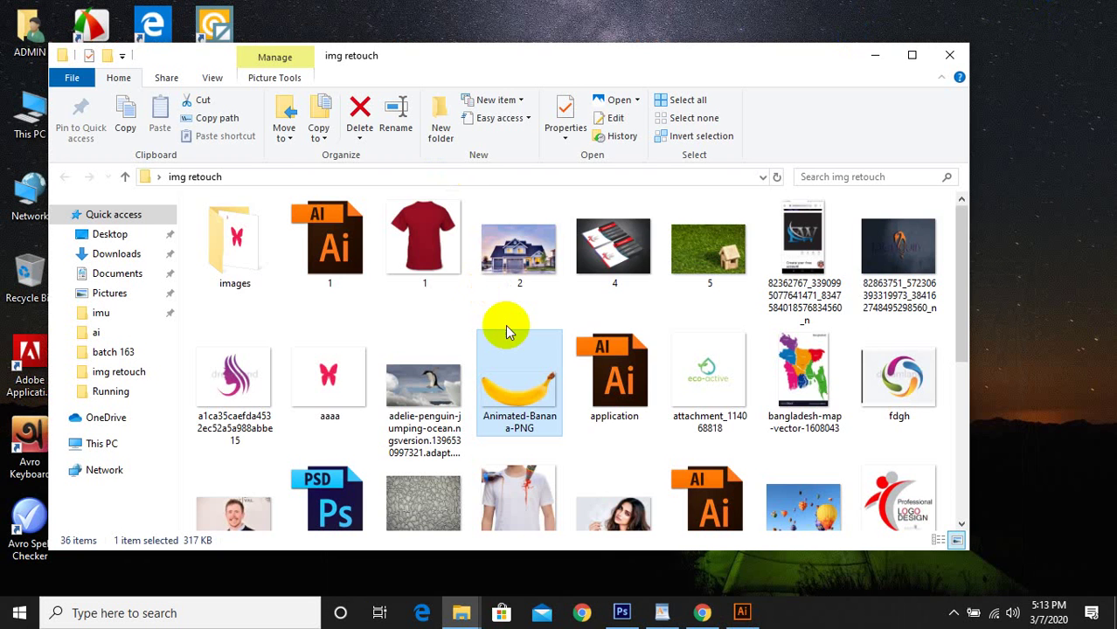
pyautogui.scroll(-5, 505, 325)
pyautogui.moveTo(699, 350); pyautogui.dragTo(640, 498)
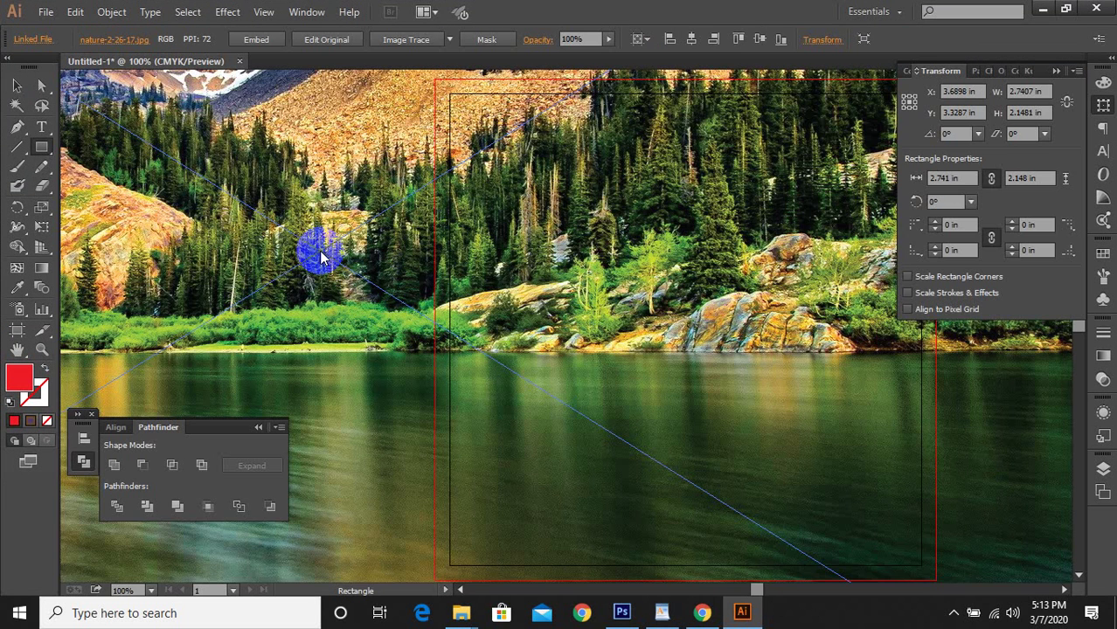
# Scale the placed landscape photo down proportionally to about 3.89 by 2.43 in so it sits beside the artboard
pyautogui.scroll(-4, 524, 326)
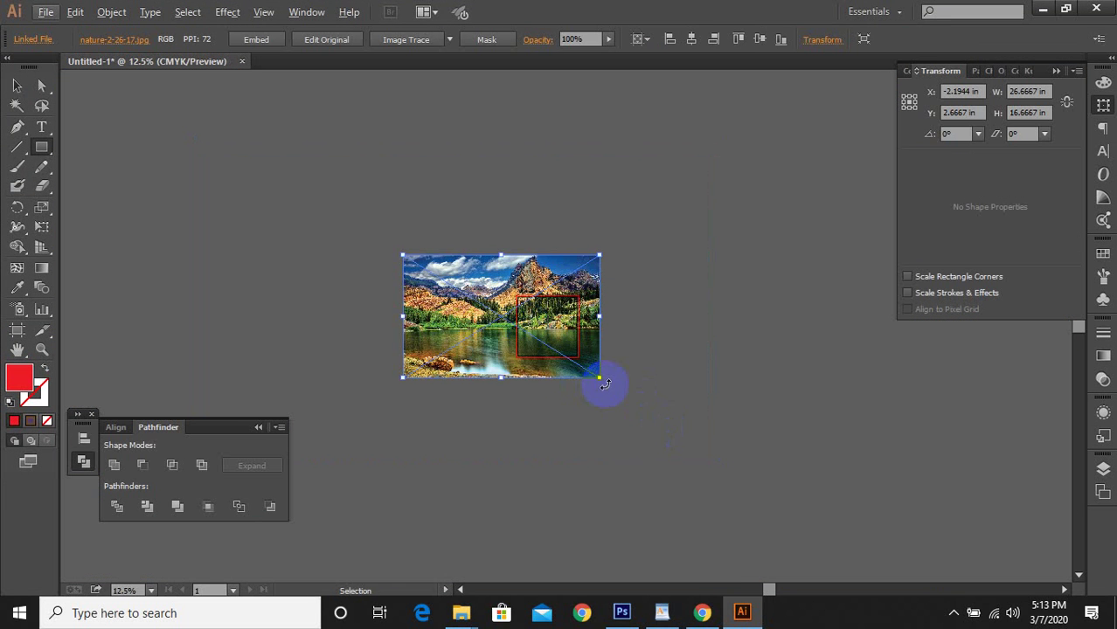
pyautogui.moveTo(599, 378); pyautogui.dragTo(511, 320)
pyautogui.scroll(8, 511, 320)
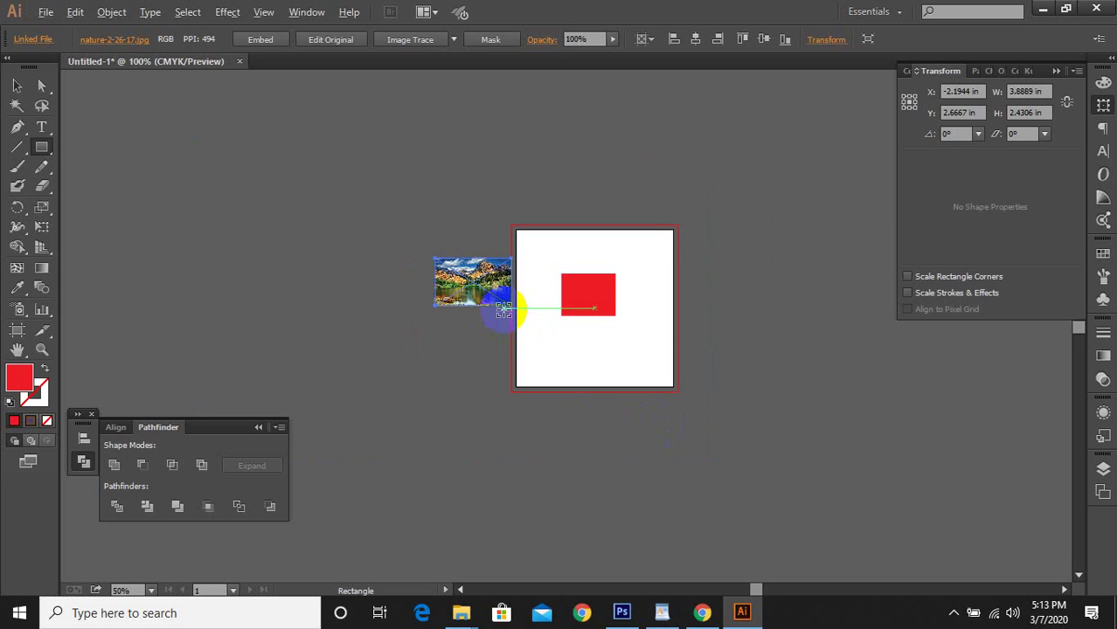
# Select the red rectangle on the artboard
pyautogui.scroll(3, 507, 302)
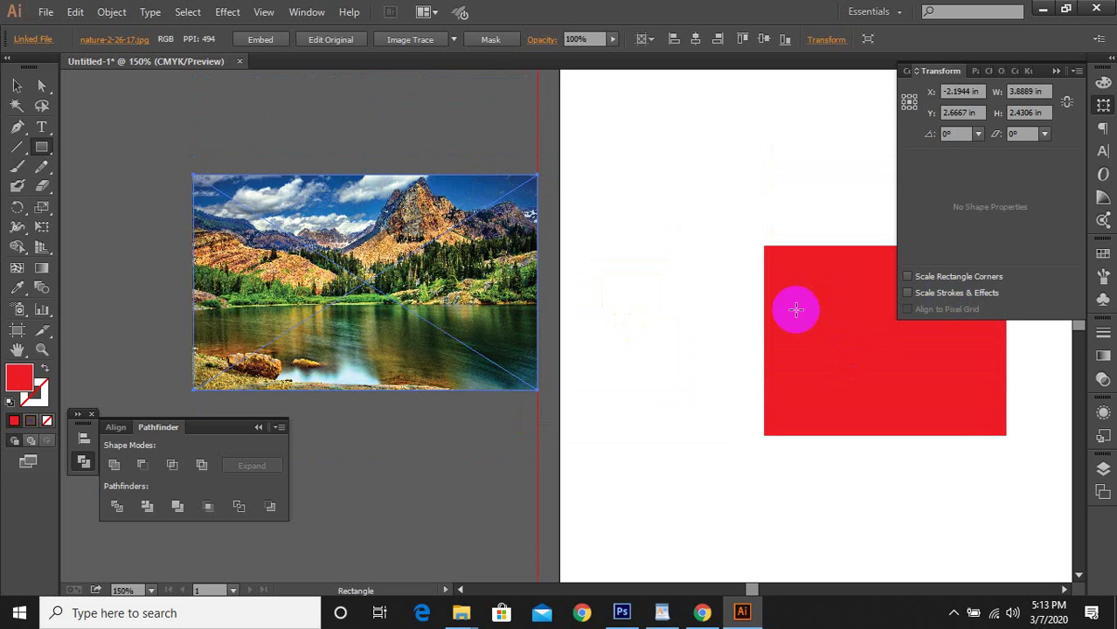
pyautogui.press('space')
pyautogui.moveTo(739, 309); pyautogui.dragTo(527, 246)
pyautogui.keyDown('ctrl'); pyautogui.click(602, 259); pyautogui.keyUp('ctrl')
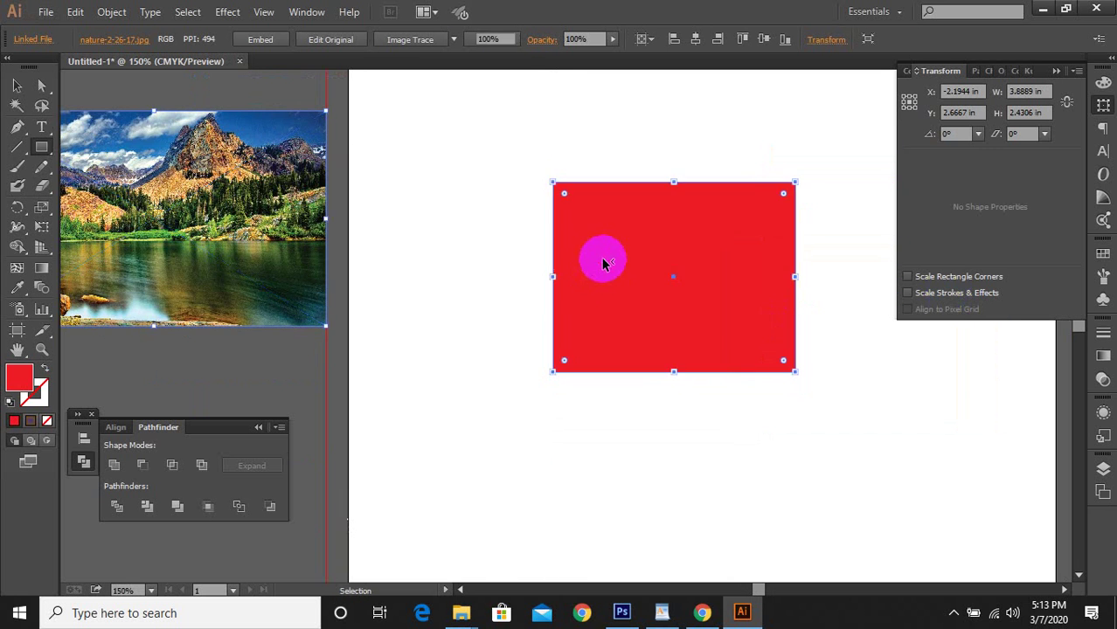
# Fill the selected red rectangle with the blue-to-brown radial gradient
pyautogui.click(1104, 366)
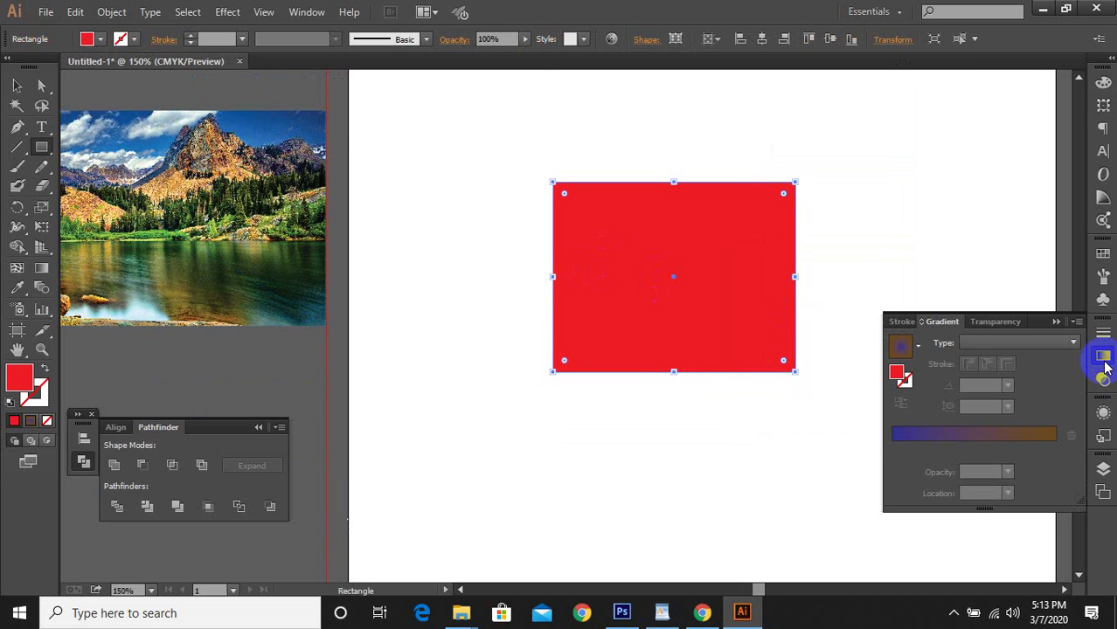
pyautogui.click(990, 437)
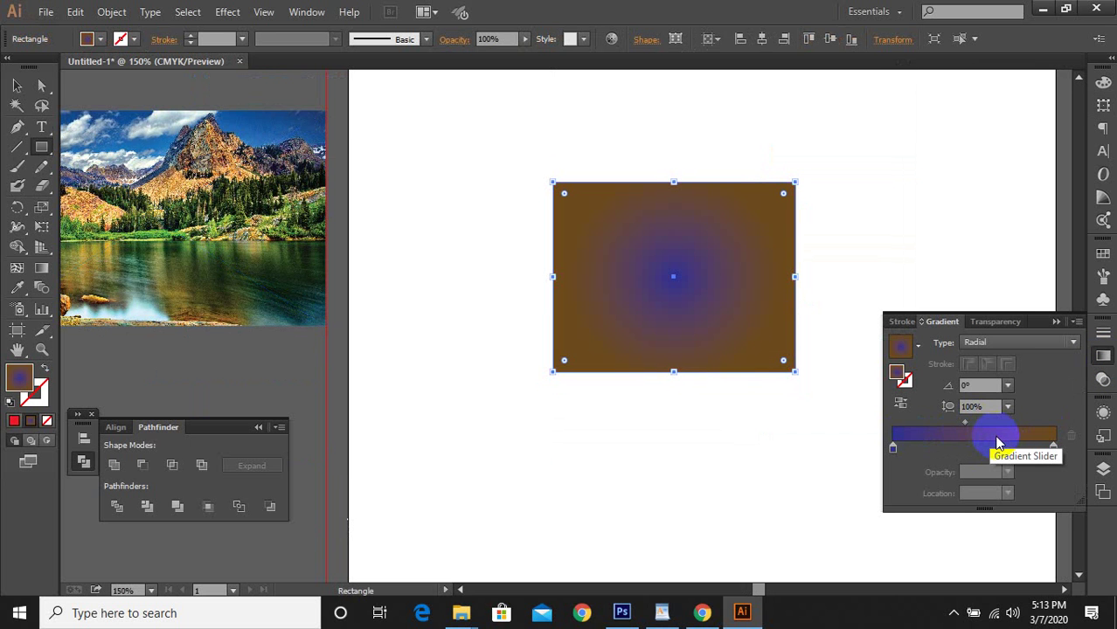
pyautogui.moveTo(998, 442); pyautogui.dragTo(308, 297)
# Sample various sky, mountain, tree and water colours from the landscape photo onto the rectangle with the Eyedropper
pyautogui.click(19, 290)
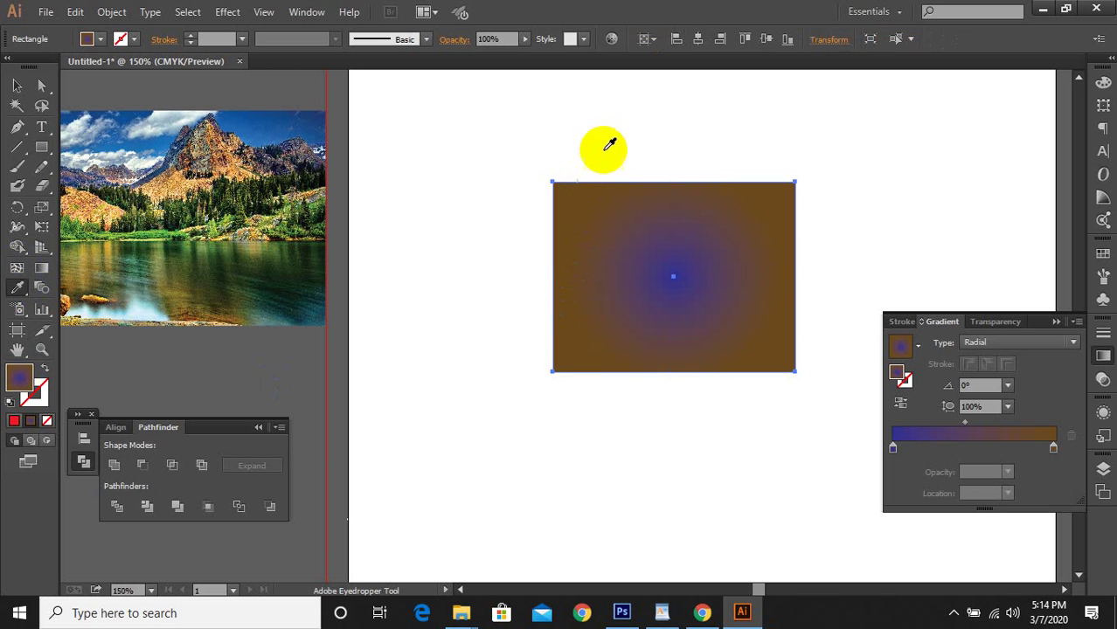
pyautogui.click(578, 328)
pyautogui.click(292, 129)
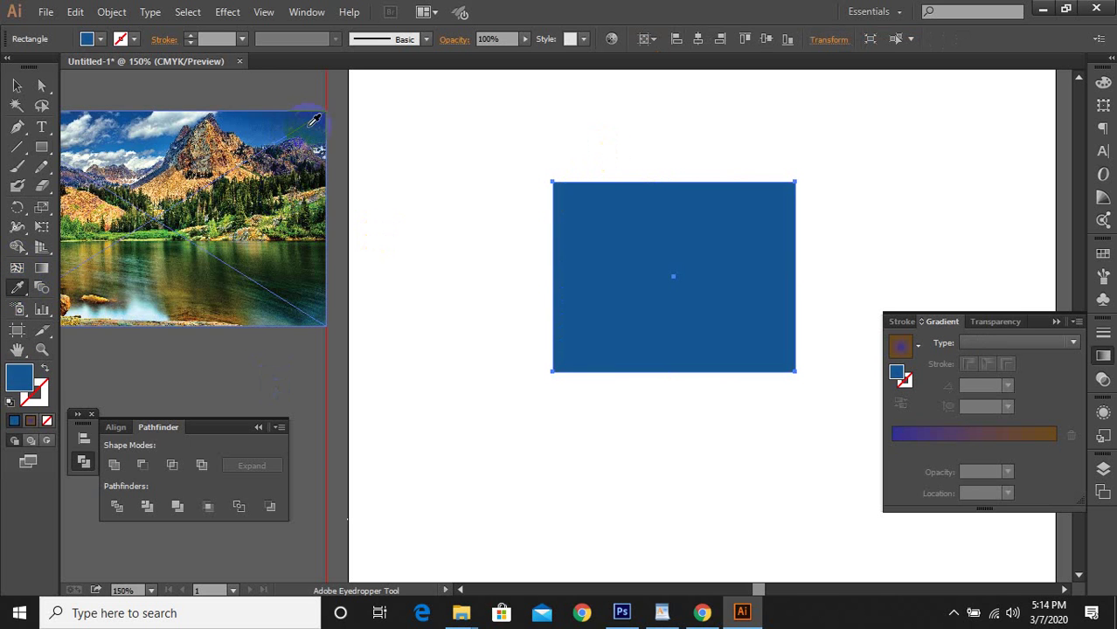
pyautogui.click(302, 153)
pyautogui.click(188, 250)
pyautogui.click(755, 254)
pyautogui.click(204, 113)
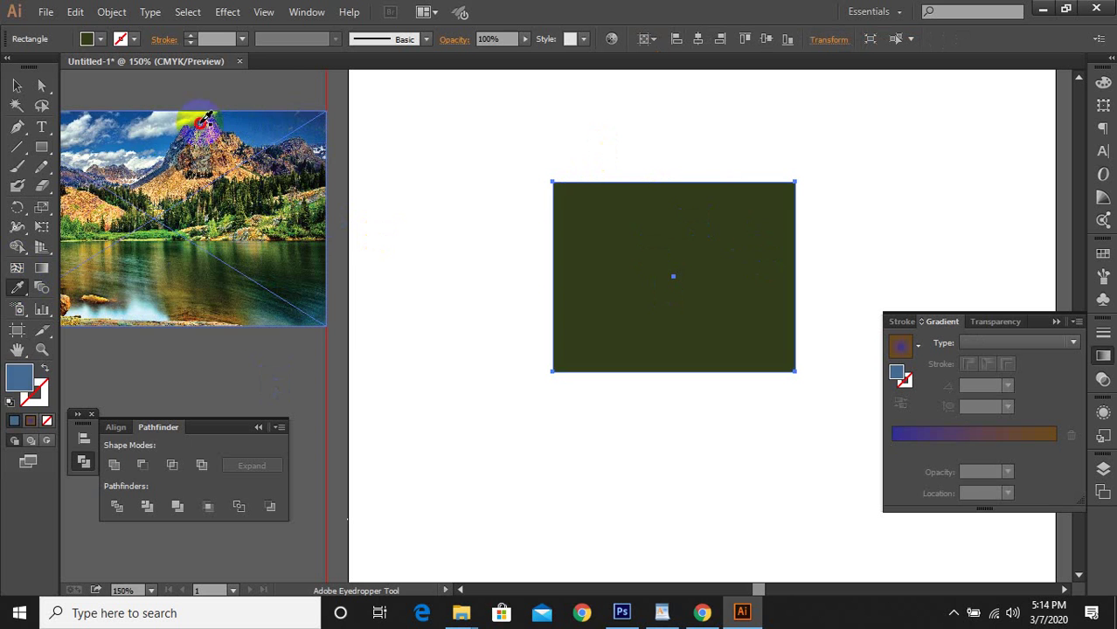
pyautogui.click(149, 196)
pyautogui.click(164, 288)
pyautogui.click(249, 242)
pyautogui.click(341, 329)
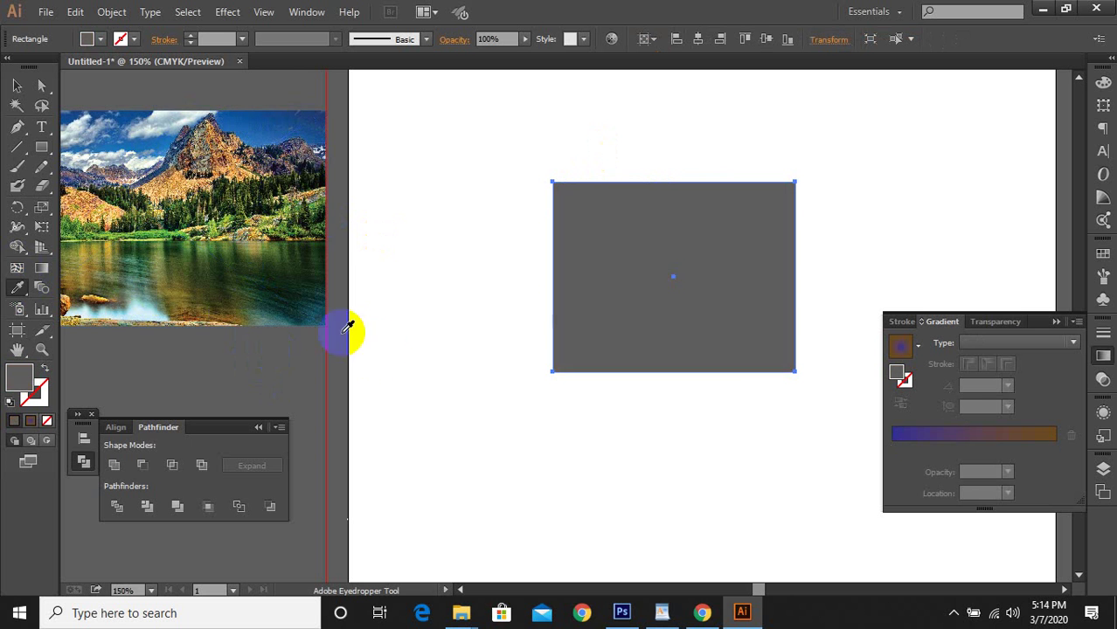
pyautogui.click(392, 215)
pyautogui.click(143, 164)
pyautogui.click(106, 239)
pyautogui.click(166, 280)
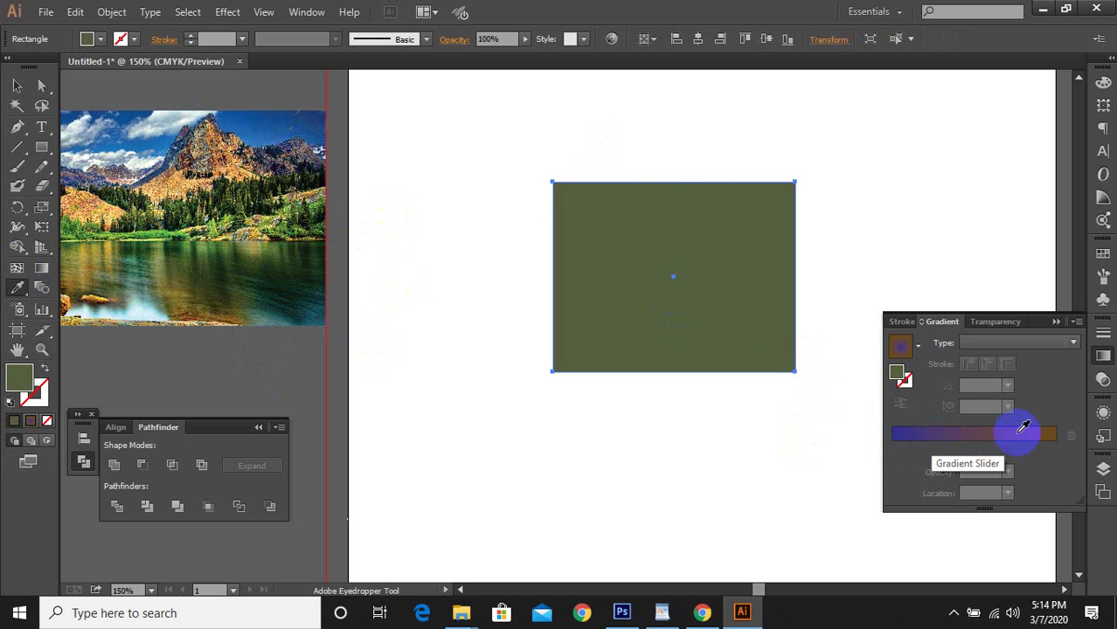
# Reapply the radial gradient to the rectangle and try to sample the photo's dark blue sky into its brown end stop
pyautogui.click(1008, 431)
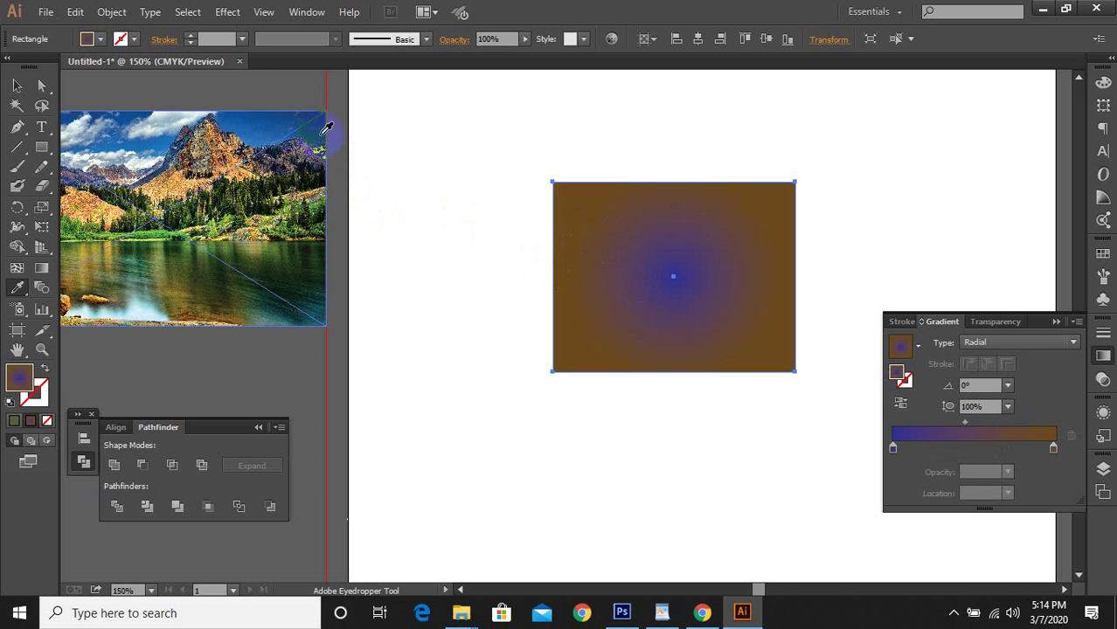
pyautogui.click(1050, 435)
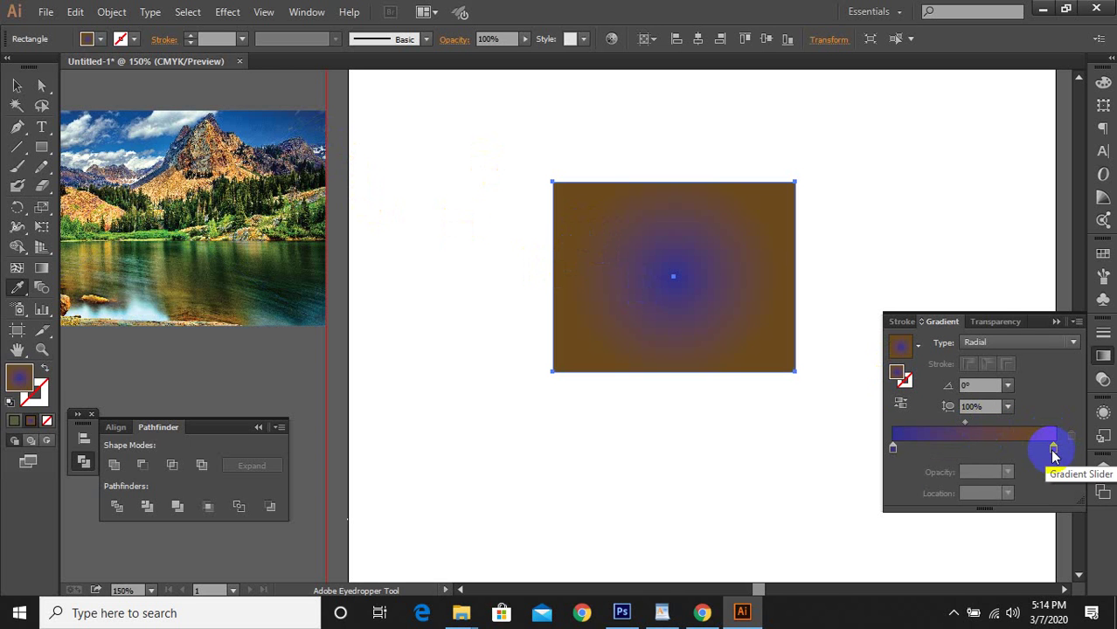
pyautogui.click(321, 115)
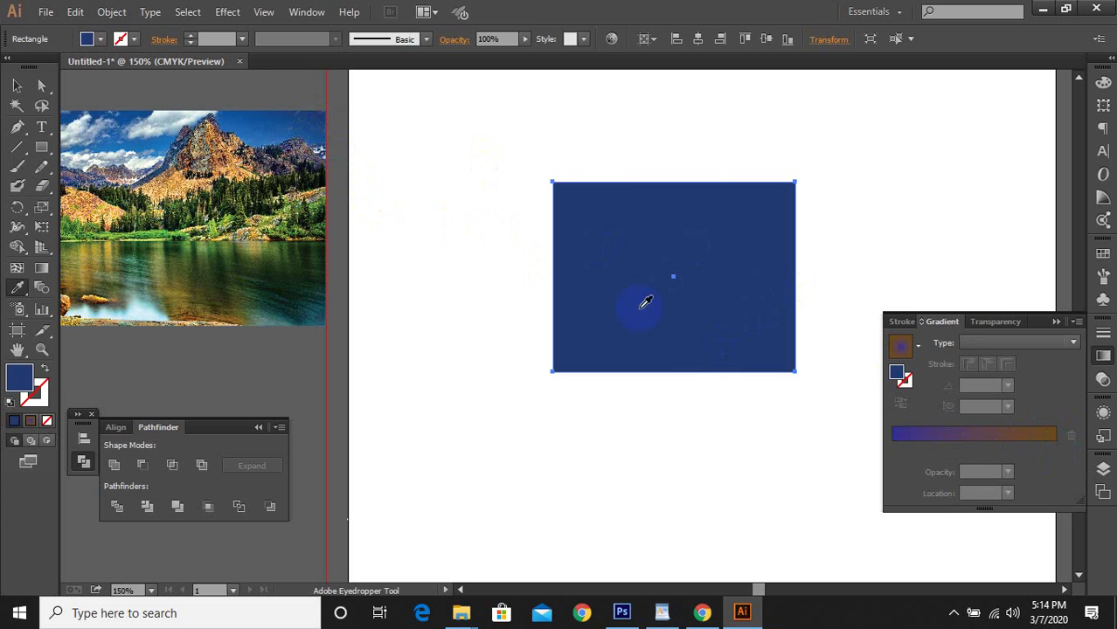
# Reapply the radial gradient and recolour its end stop with a reddish brown sampled from the photo's mountain
pyautogui.click(998, 431)
pyautogui.click(1053, 450)
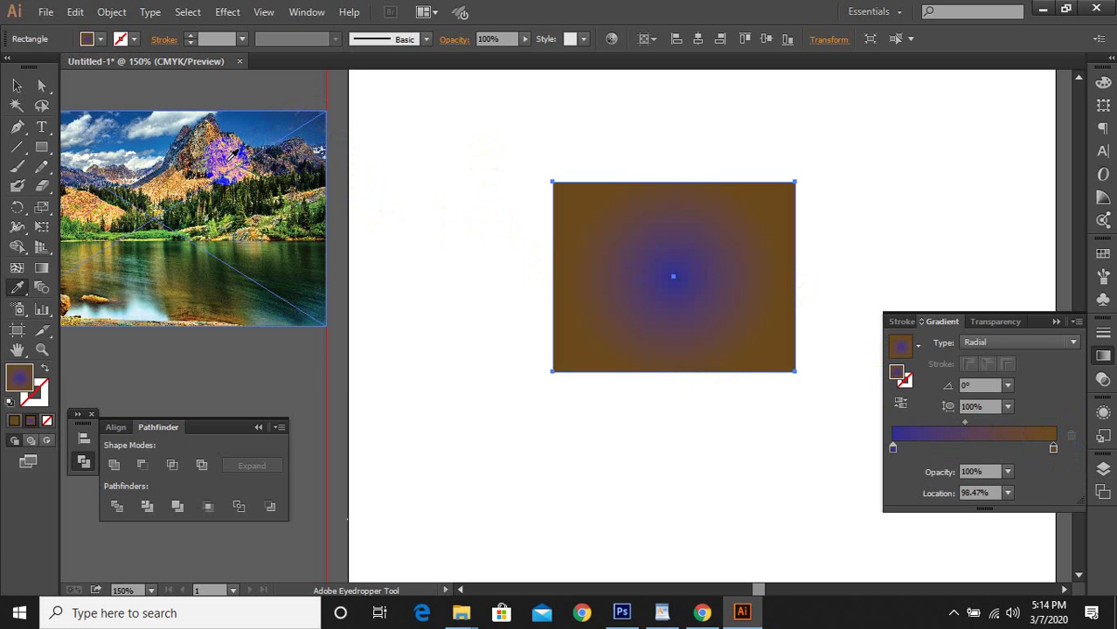
pyautogui.click(228, 157)
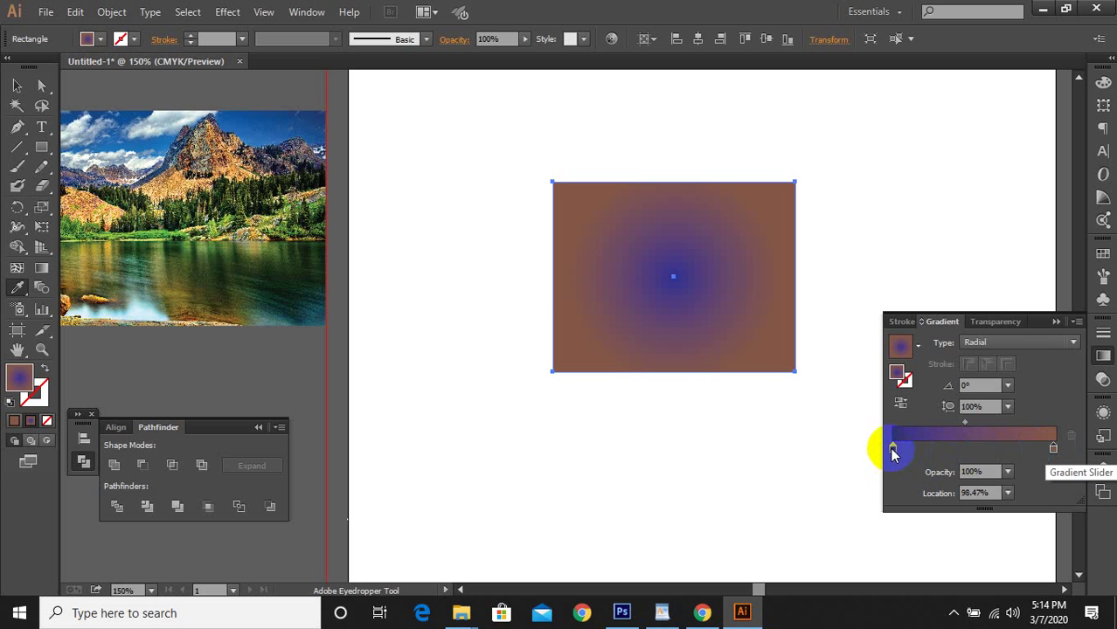
# Recolour the gradient's start stop with the lake's light blue and add a middle stop at 33.99% in the lake's dark green
pyautogui.click(892, 449)
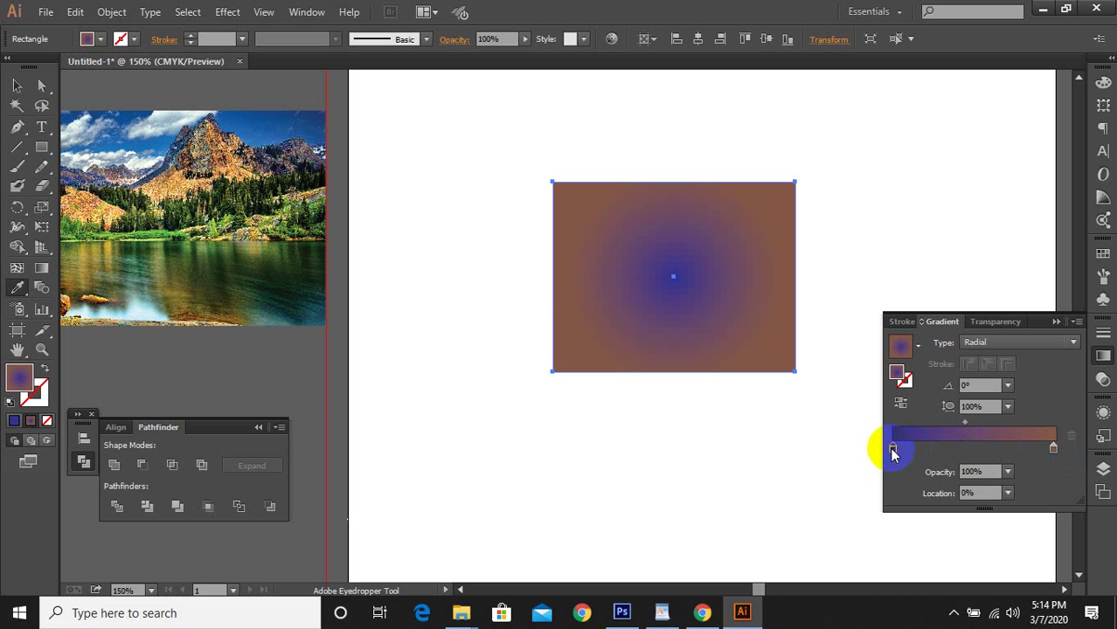
pyautogui.click(147, 303)
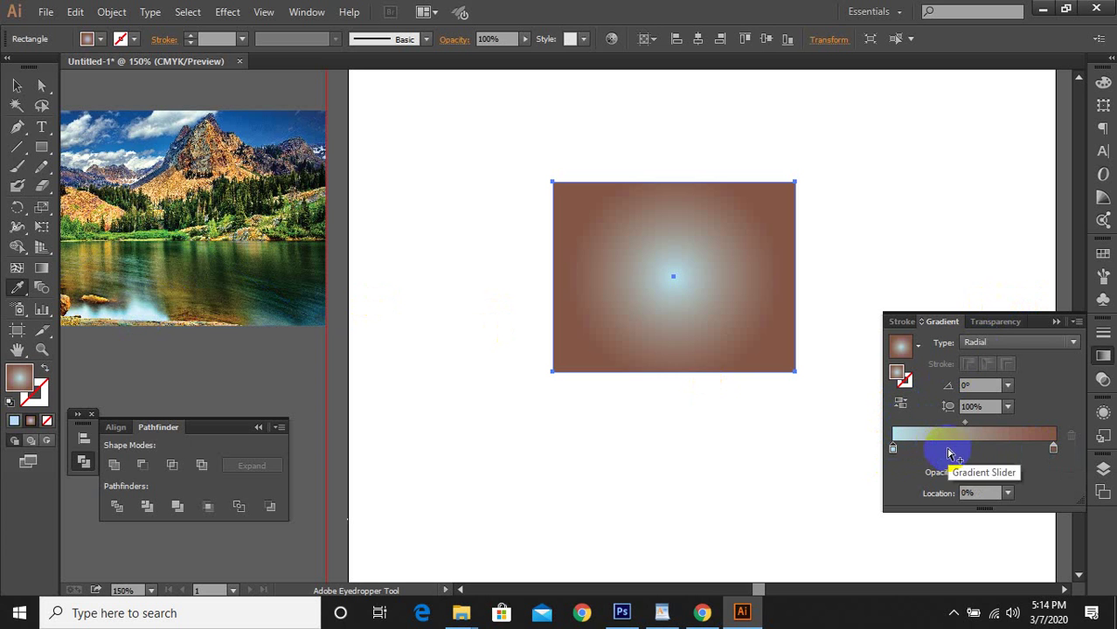
pyautogui.click(948, 450)
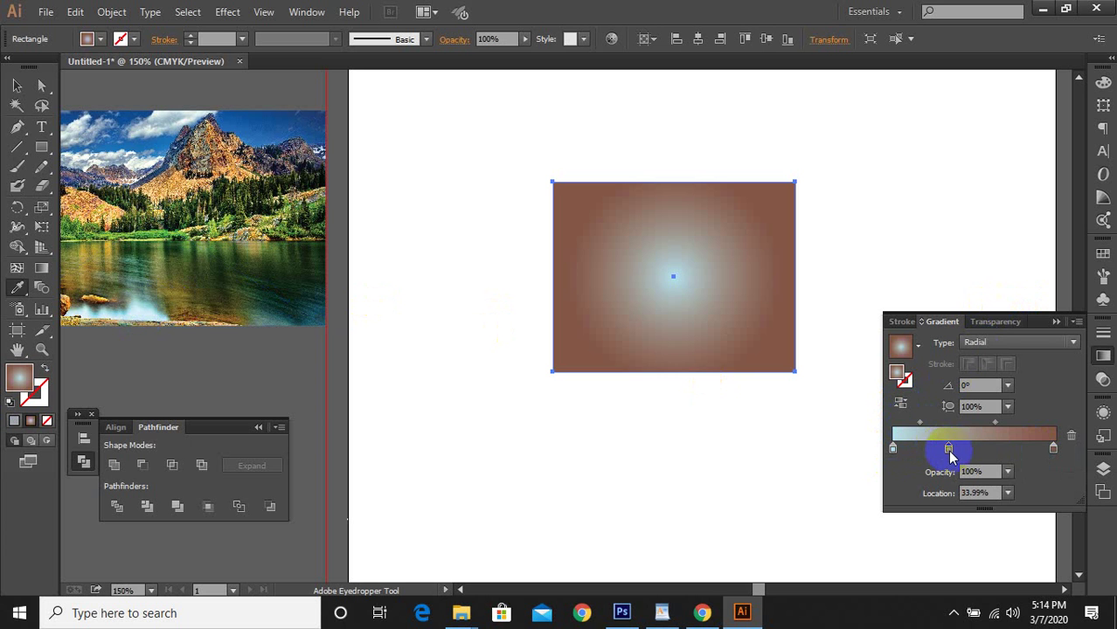
pyautogui.click(134, 268)
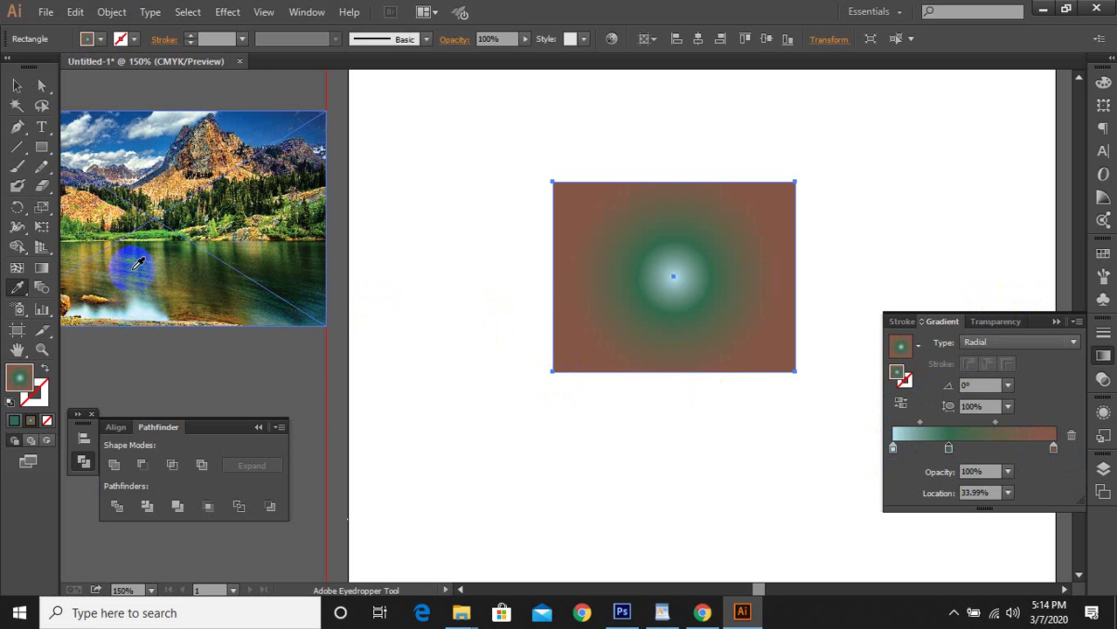
# Delete the gradient-filled rectangle and the linked landscape photo from the document
pyautogui.moveTo(483, 154); pyautogui.dragTo(788, 479)
pyautogui.press('Delete')
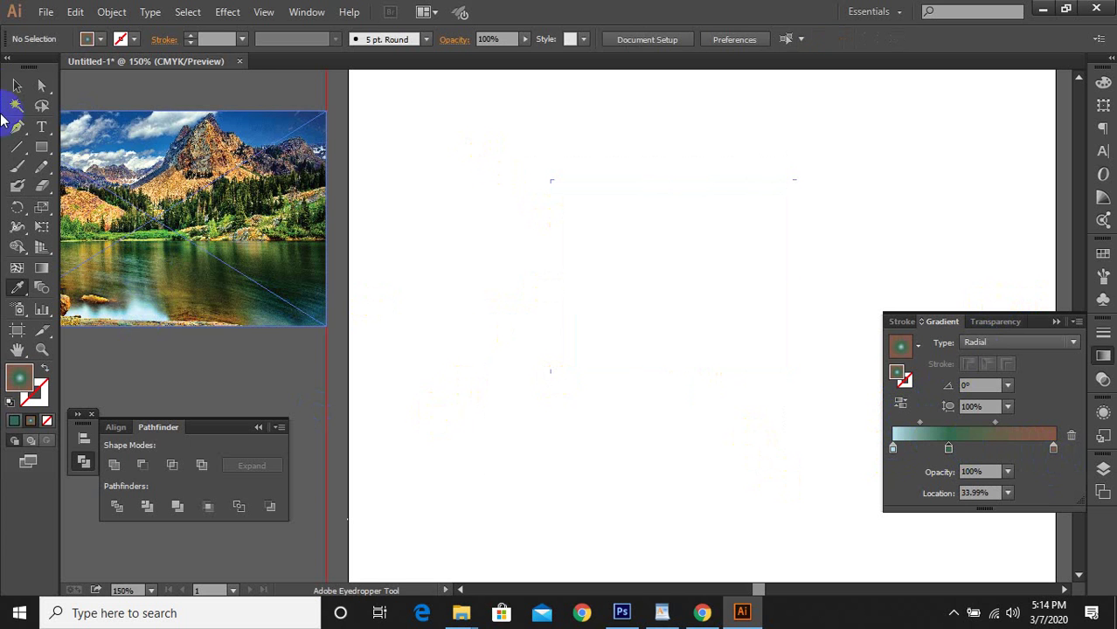
pyautogui.click(17, 86)
pyautogui.moveTo(178, 163); pyautogui.dragTo(393, 205)
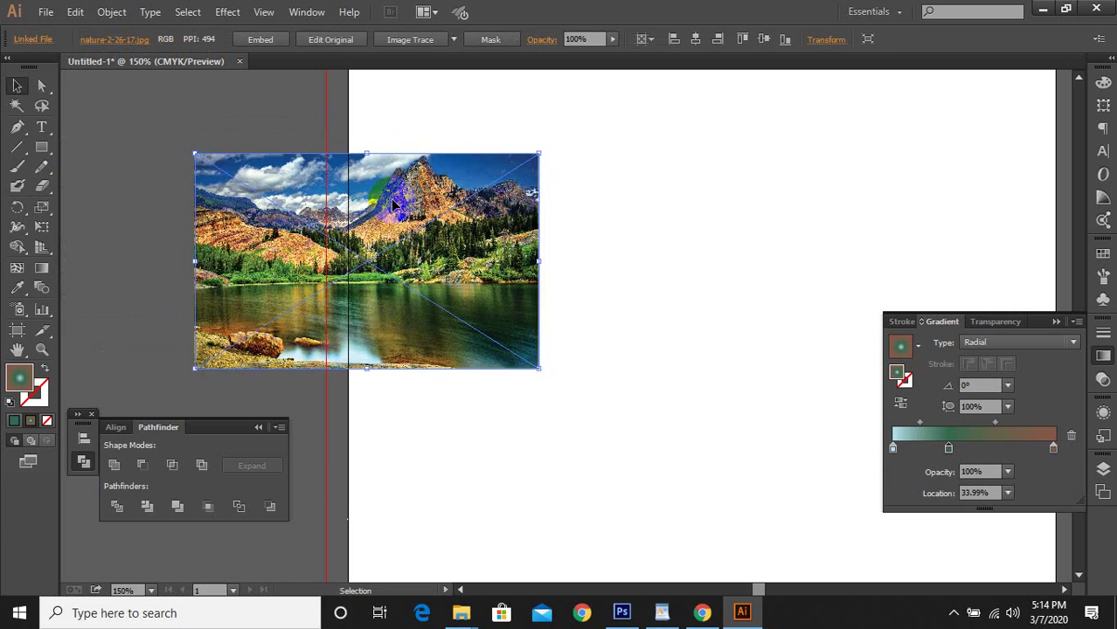
pyautogui.press('Delete')
# Switch to Chrome, search for uigradients in a new tab and open the uiGradients website
pyautogui.click(704, 611)
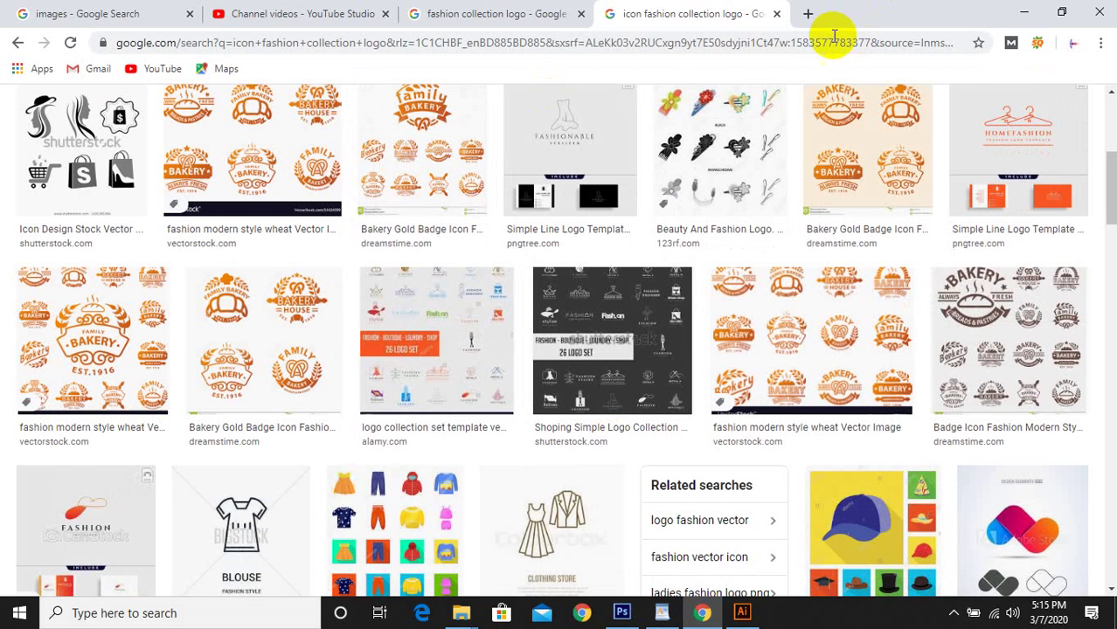
pyautogui.click(807, 14)
pyautogui.write('u')
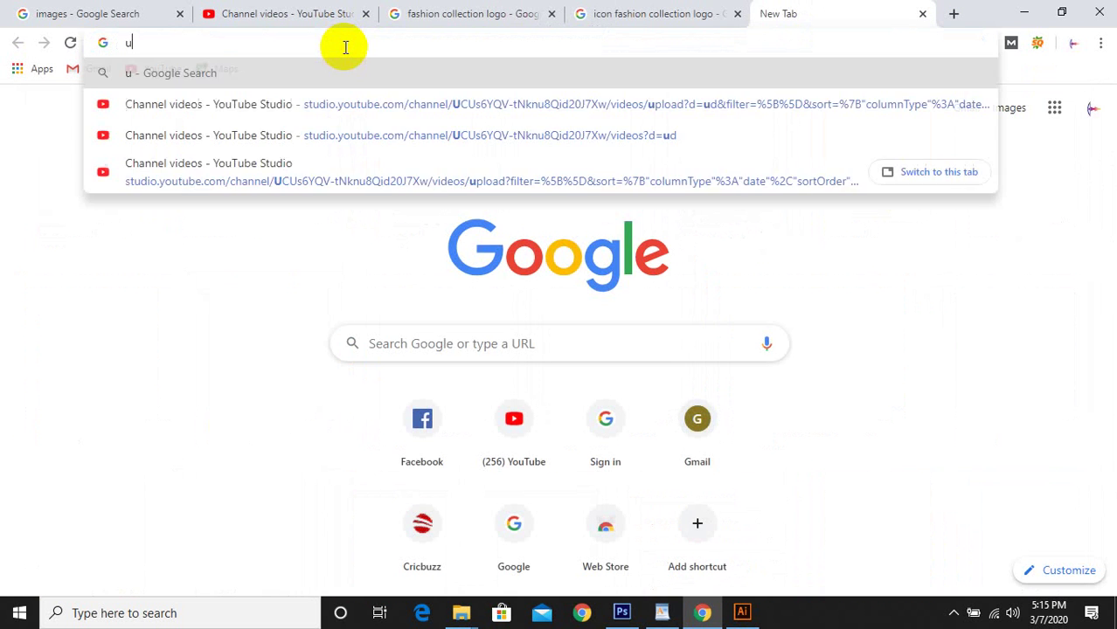
pyautogui.write('i9')
pyautogui.press('BackSpace')
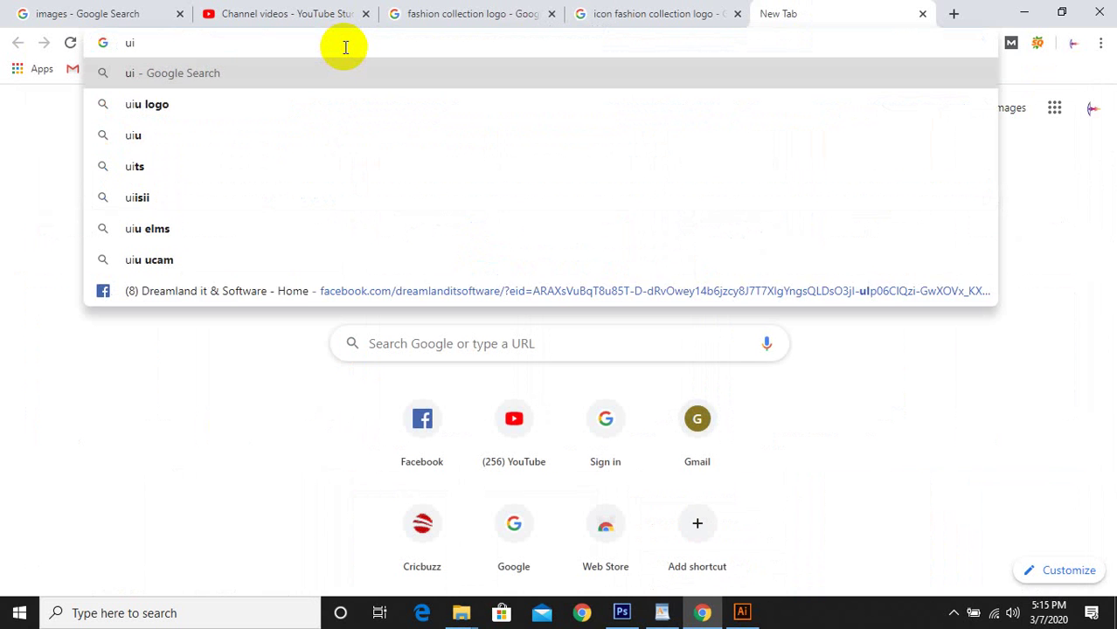
pyautogui.write('gr')
pyautogui.press('Down')
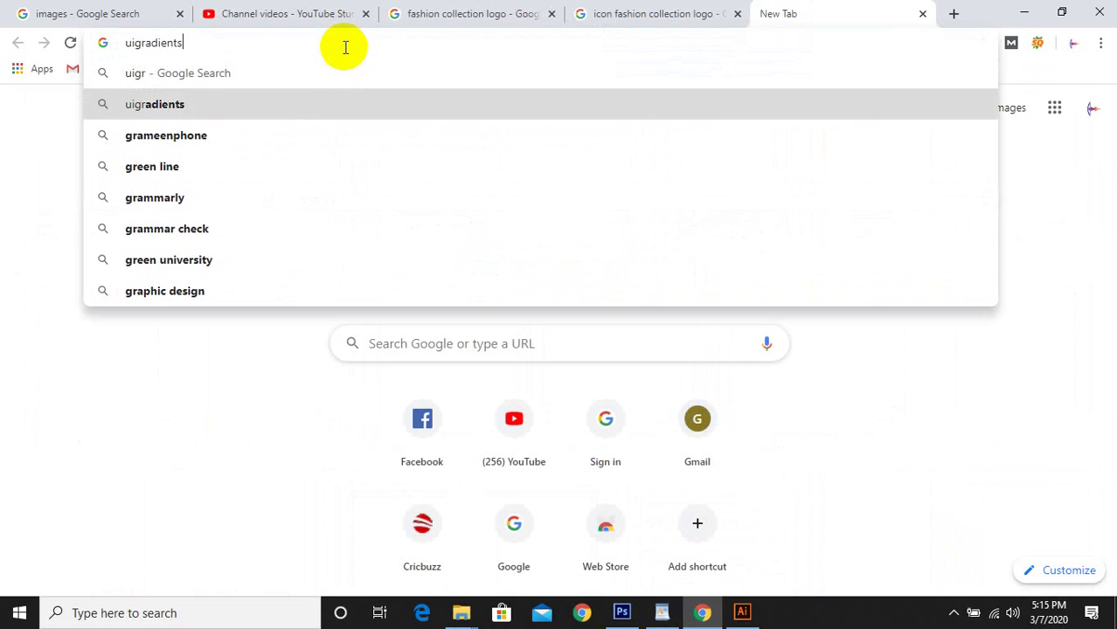
pyautogui.press('Return')
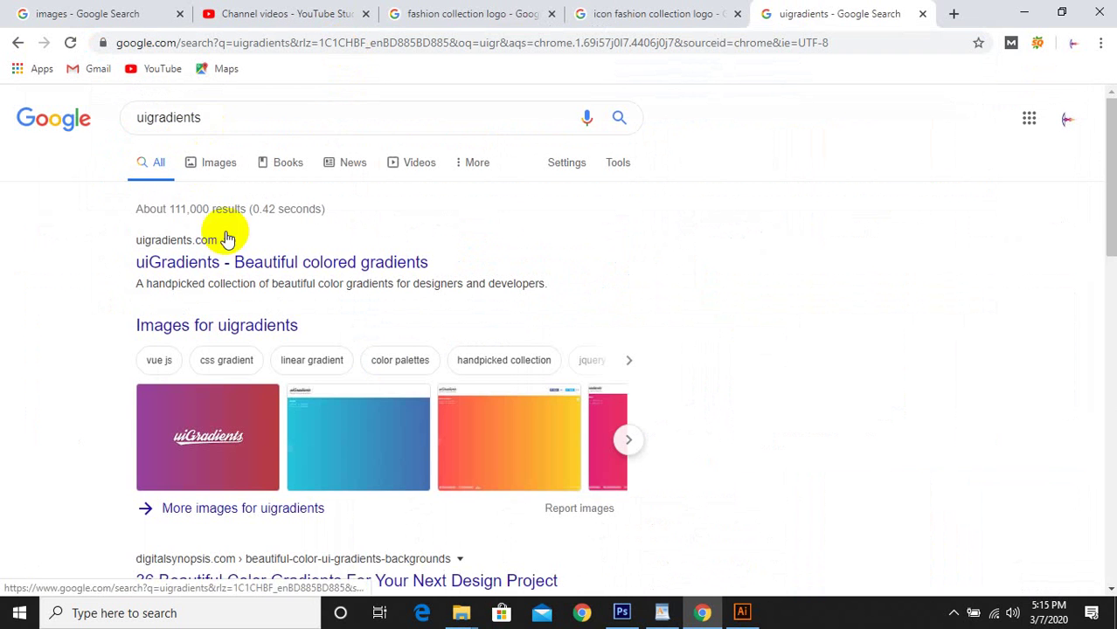
pyautogui.click(214, 260)
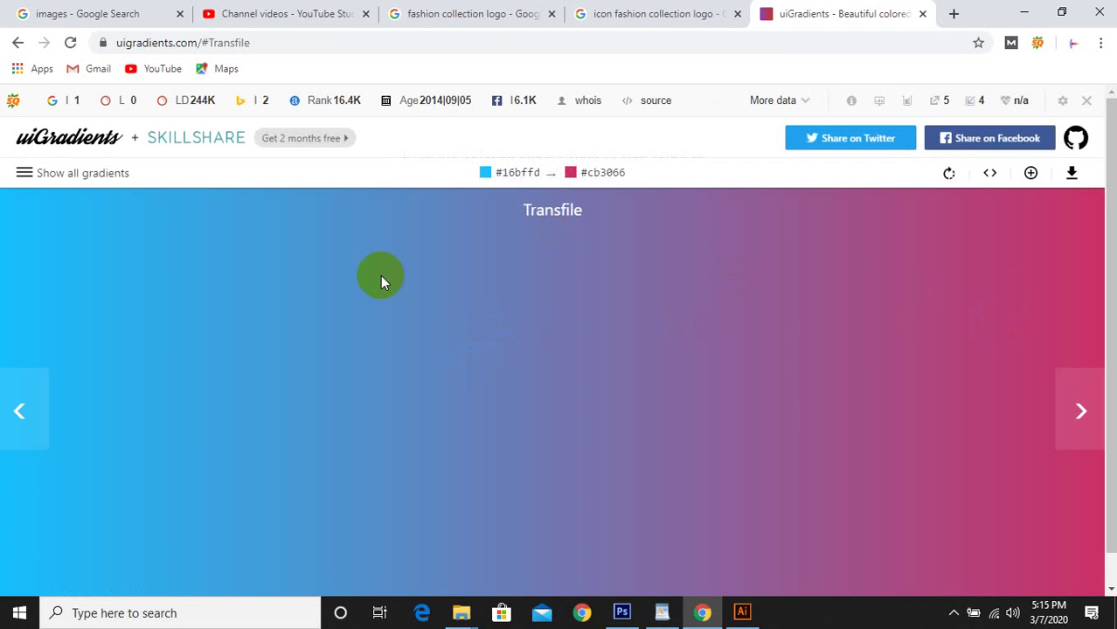
# Browse forward through the ready-made uiGradients colour combinations as far as the Forest gradient
pyautogui.scroll(-1, 1005, 367)
pyautogui.click(1082, 377)
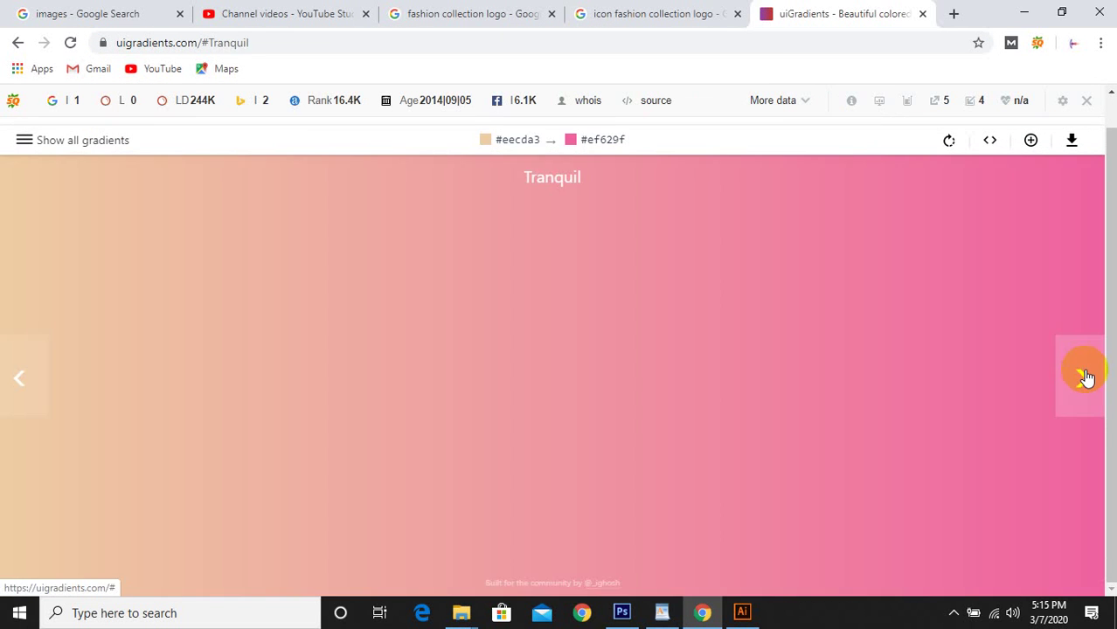
pyautogui.click(1082, 377)
pyautogui.click(1084, 378)
pyautogui.click(1084, 377)
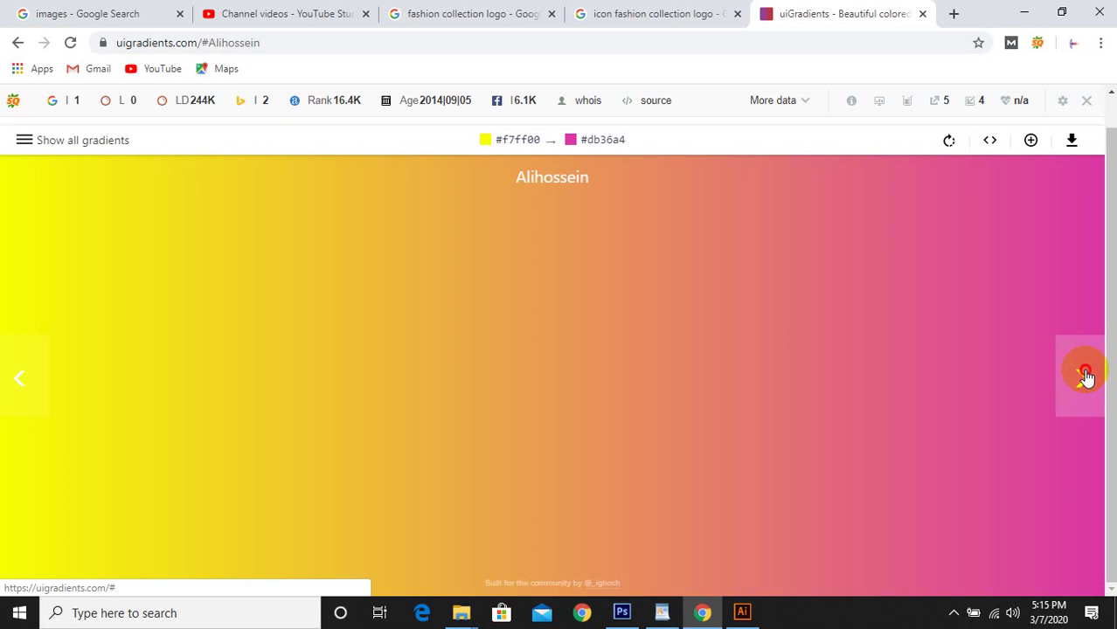
pyautogui.click(1083, 378)
pyautogui.click(1084, 374)
pyautogui.click(1092, 362)
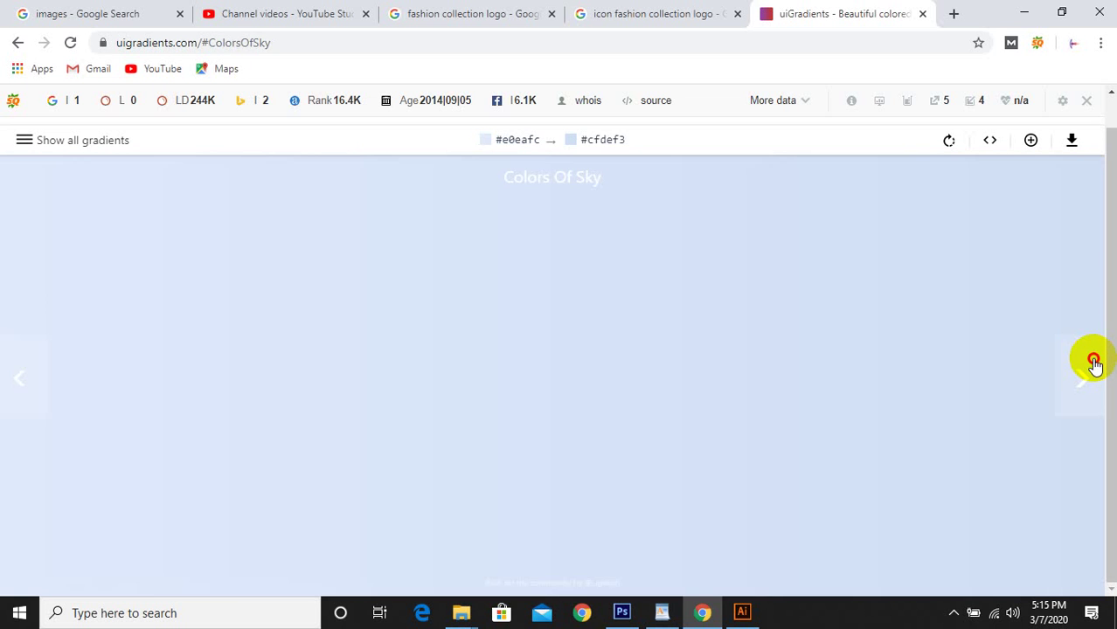
pyautogui.click(1093, 363)
pyautogui.click(1093, 363)
pyautogui.click(1094, 364)
pyautogui.click(1094, 366)
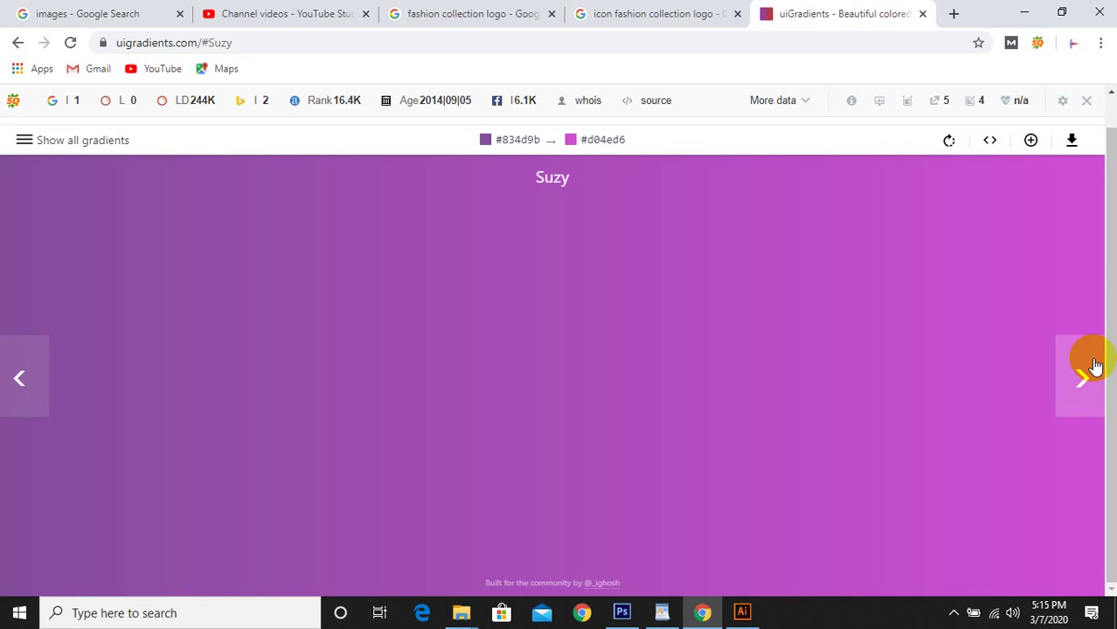
pyautogui.click(1095, 365)
pyautogui.click(1095, 365)
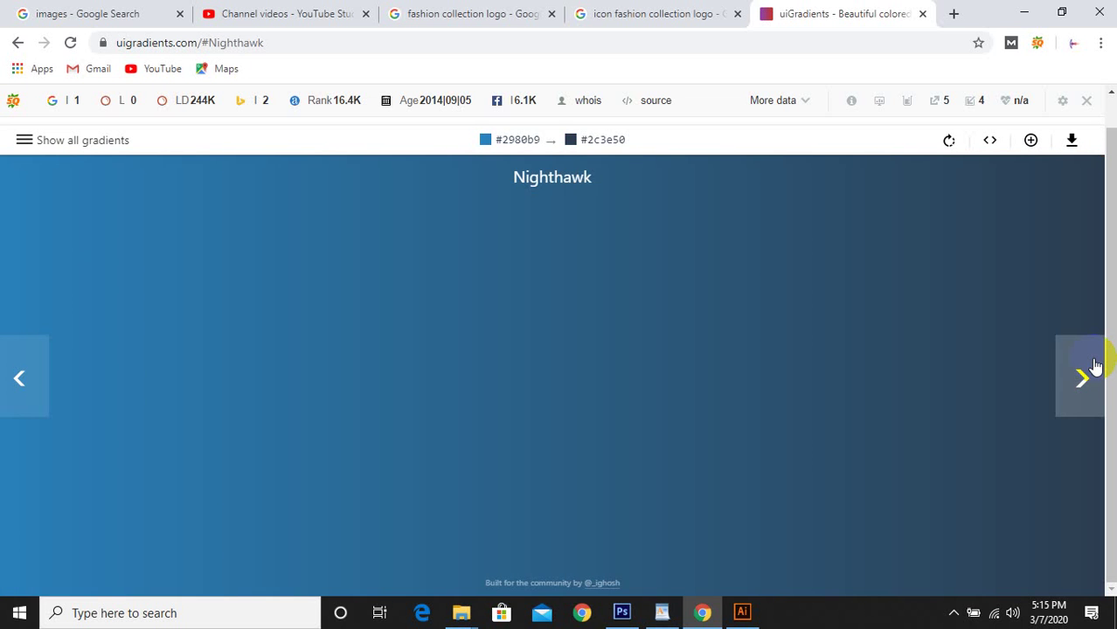
pyautogui.click(1096, 365)
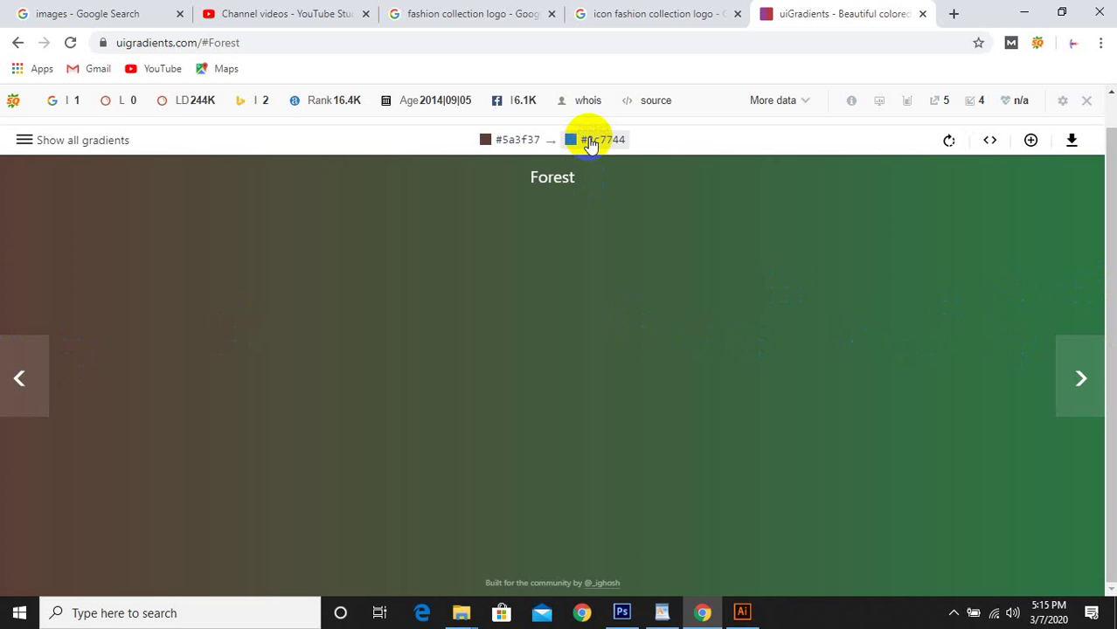
# Return to Illustrator and draw a rectangle about 2.04 in wide and 2.4 in high on the artboard
pyautogui.click(741, 612)
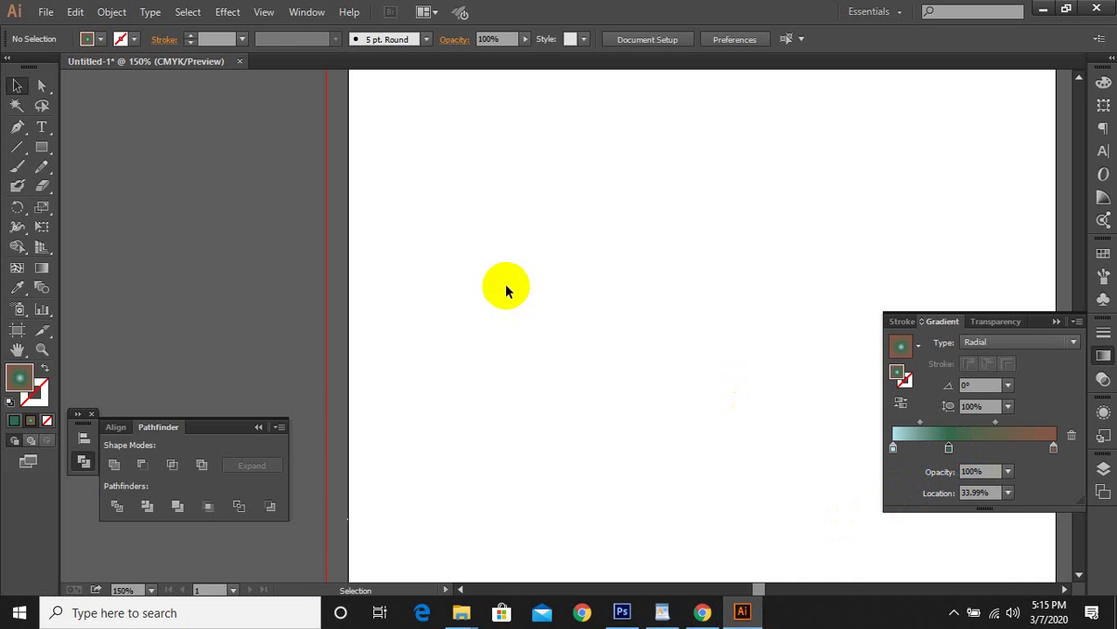
pyautogui.click(41, 147)
pyautogui.moveTo(487, 168); pyautogui.dragTo(664, 378)
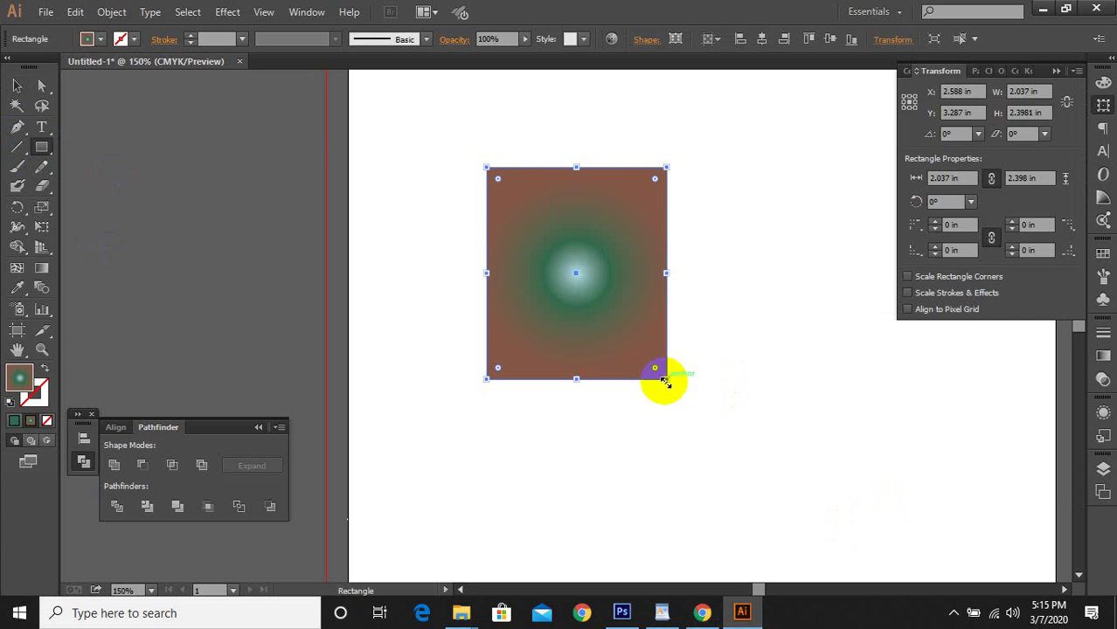
# Try to set the end stop of the rectangle's radial gradient to the pasted green hex code using Web Safe RGB values
pyautogui.click(1102, 360)
pyautogui.click(1054, 450)
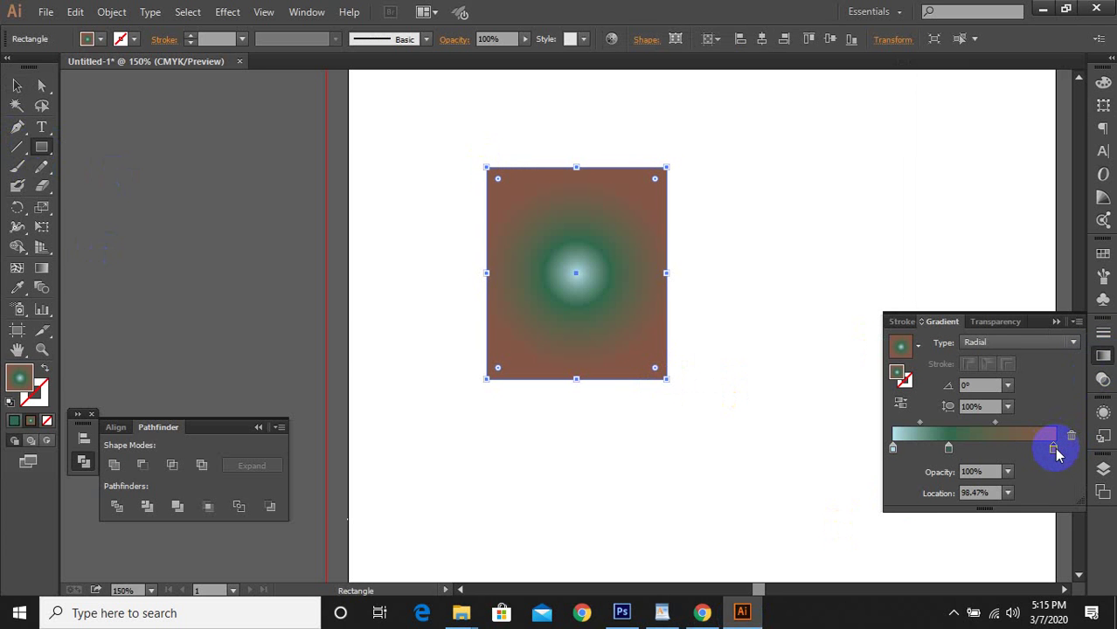
pyautogui.doubleClick(1054, 450)
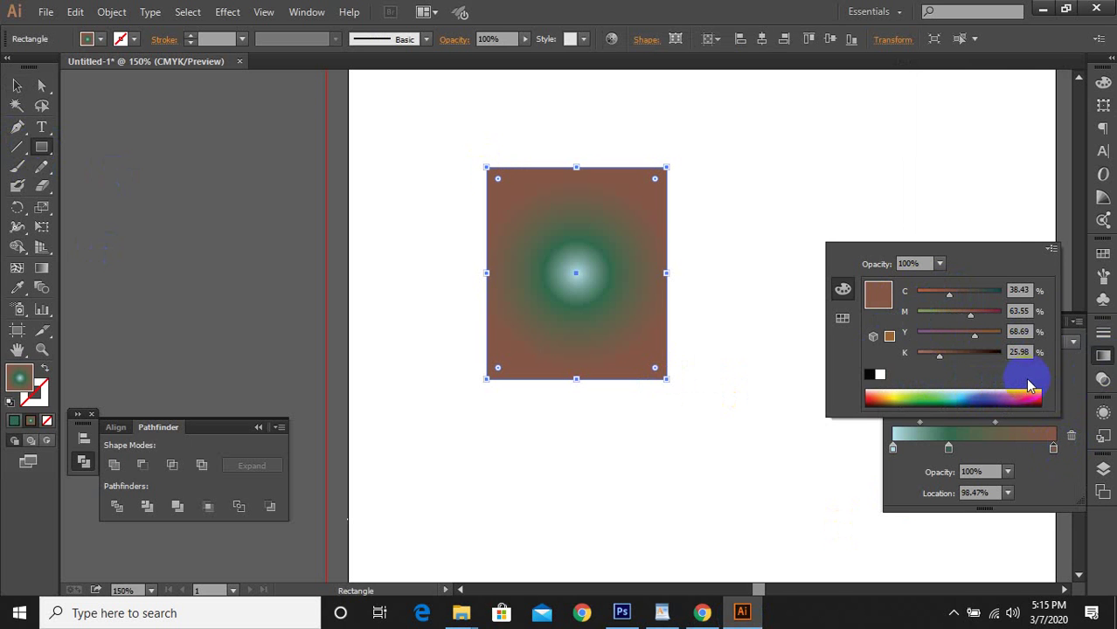
pyautogui.click(1052, 250)
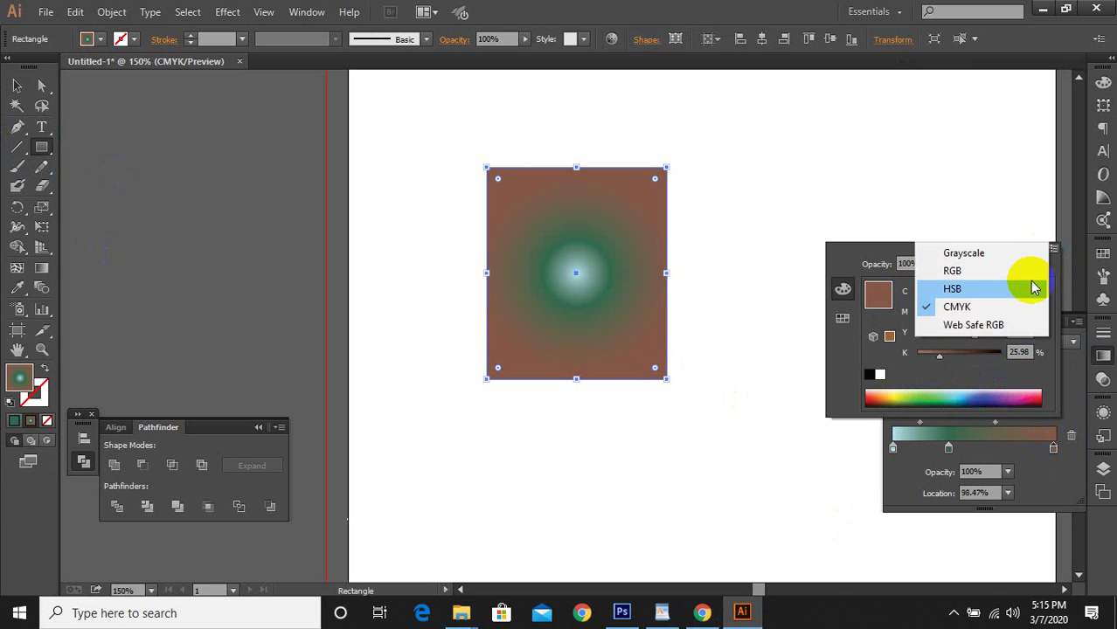
pyautogui.click(977, 326)
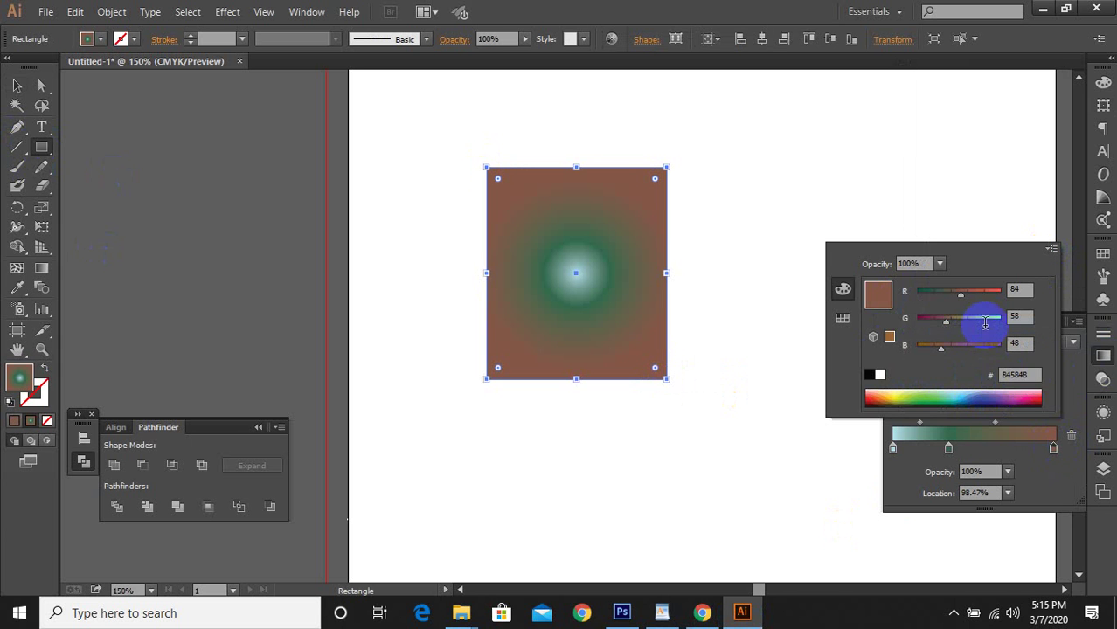
pyautogui.moveTo(1022, 376); pyautogui.dragTo(989, 376)
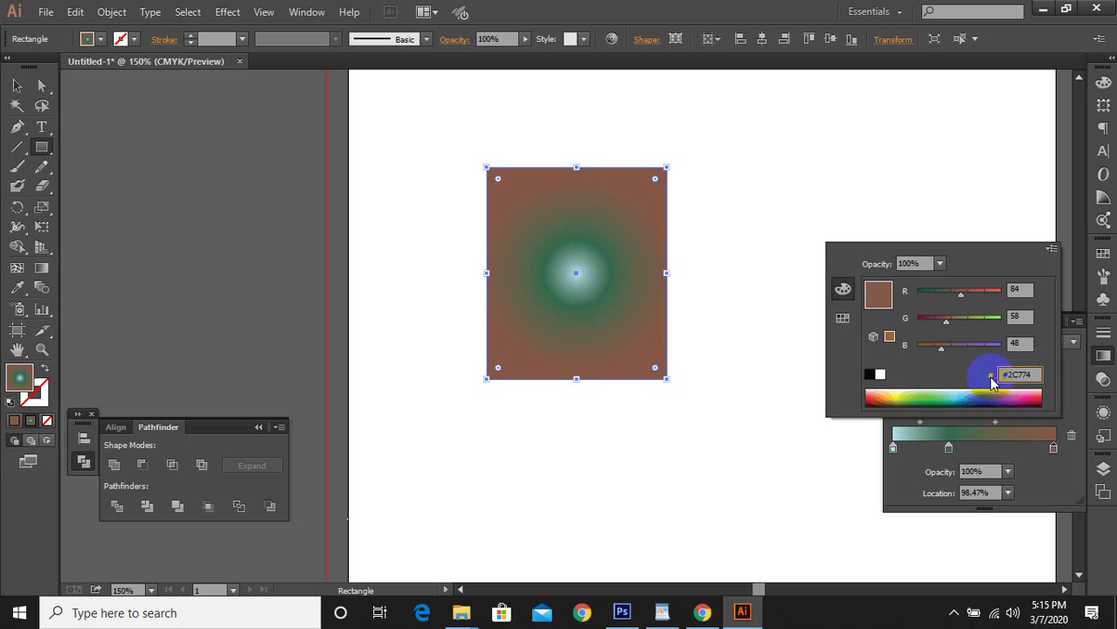
pyautogui.moveTo(992, 383); pyautogui.dragTo(1012, 391)
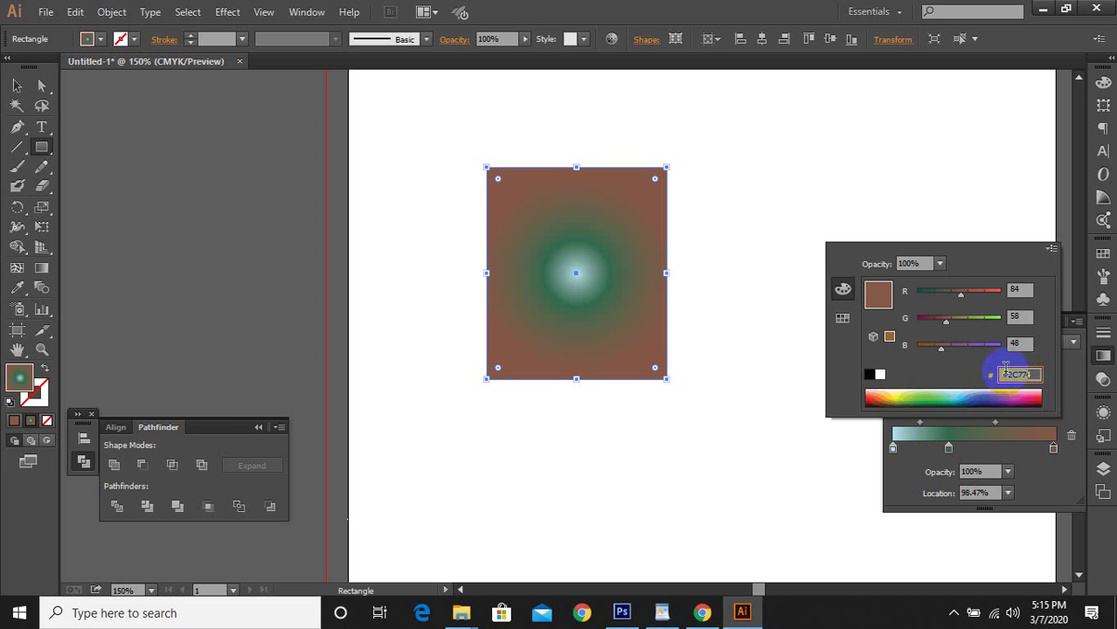
pyautogui.click(1005, 371)
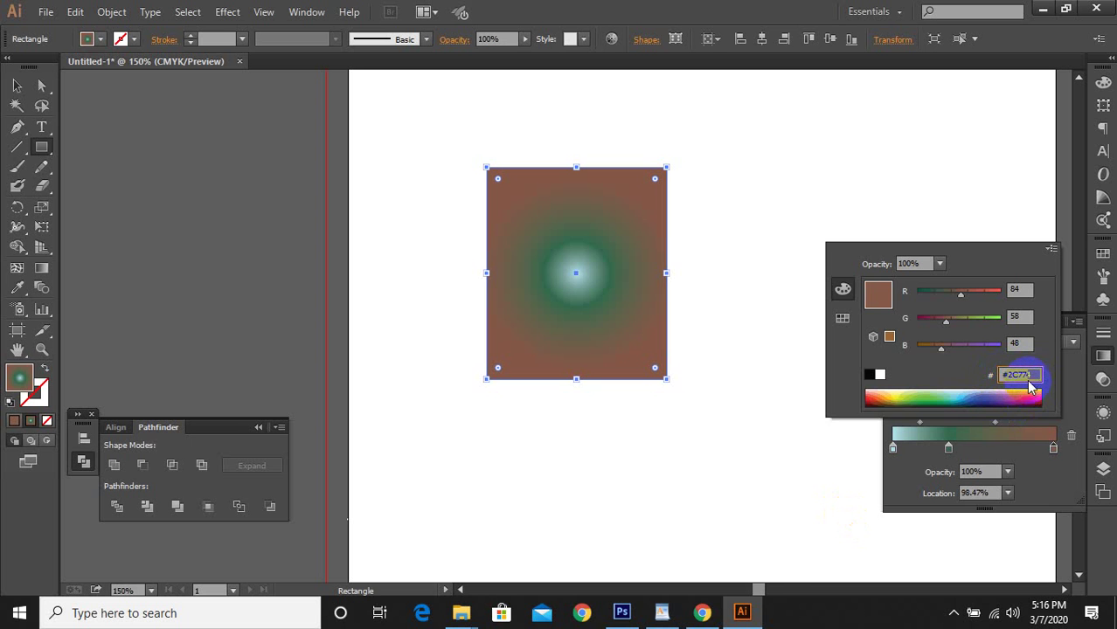
# Switch to Chrome for the Forest gradient's green code #2c7744 on uiGradients, return to Illustrator and select the gradient's end stop
pyautogui.click(702, 612)
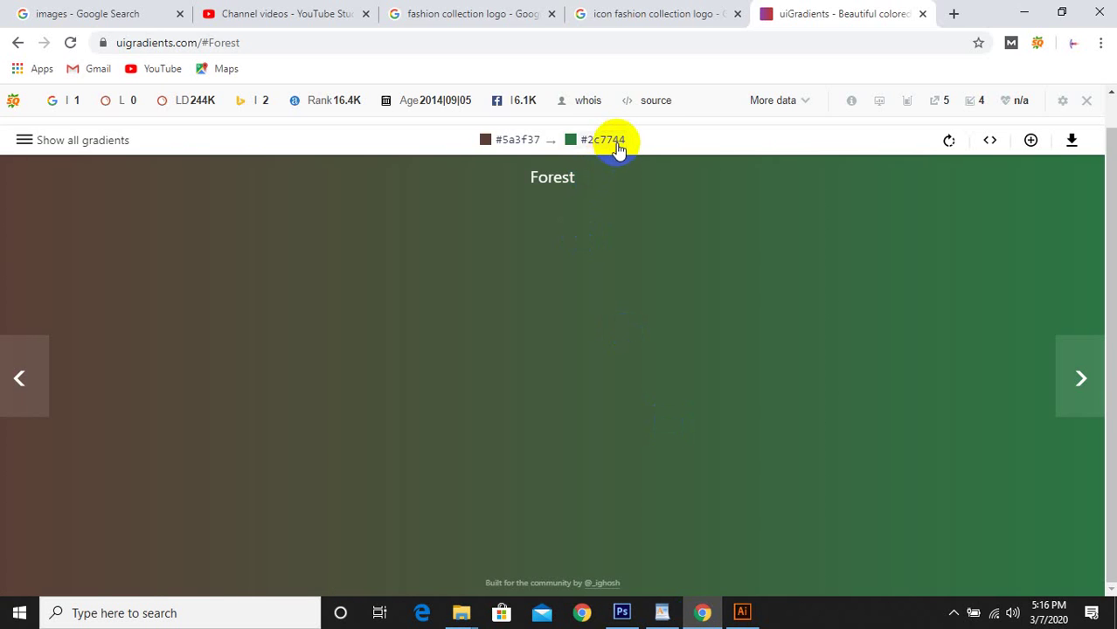
pyautogui.click(744, 612)
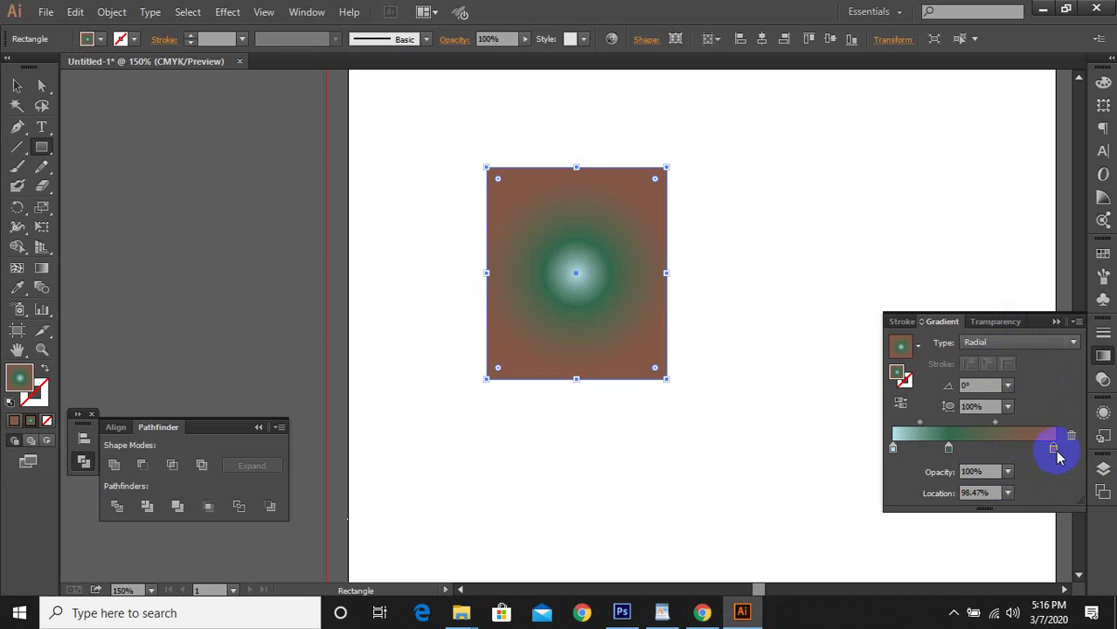
pyautogui.doubleClick(1053, 451)
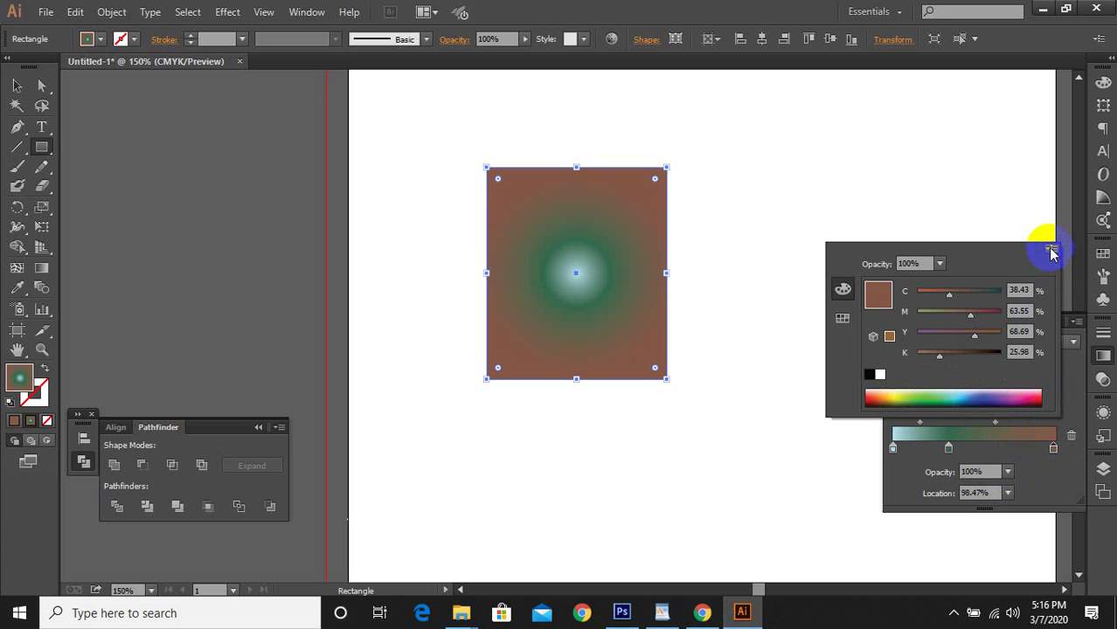
pyautogui.click(1052, 252)
pyautogui.click(1054, 448)
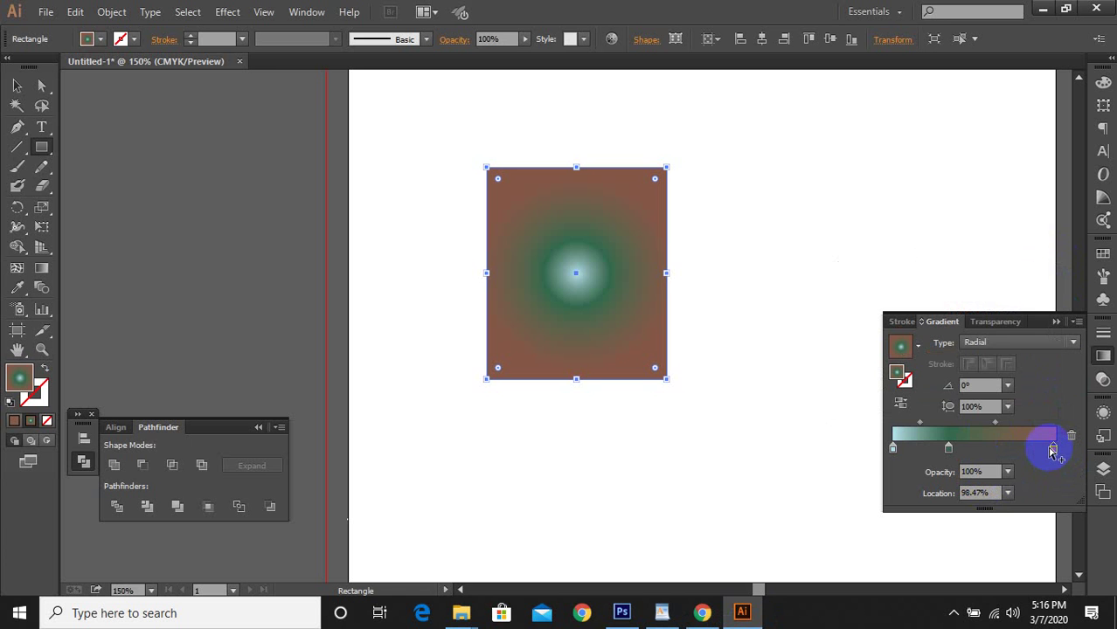
# Set the selected end stop's colour to hex 2C7744 in the Color Picker
pyautogui.doubleClick(20, 379)
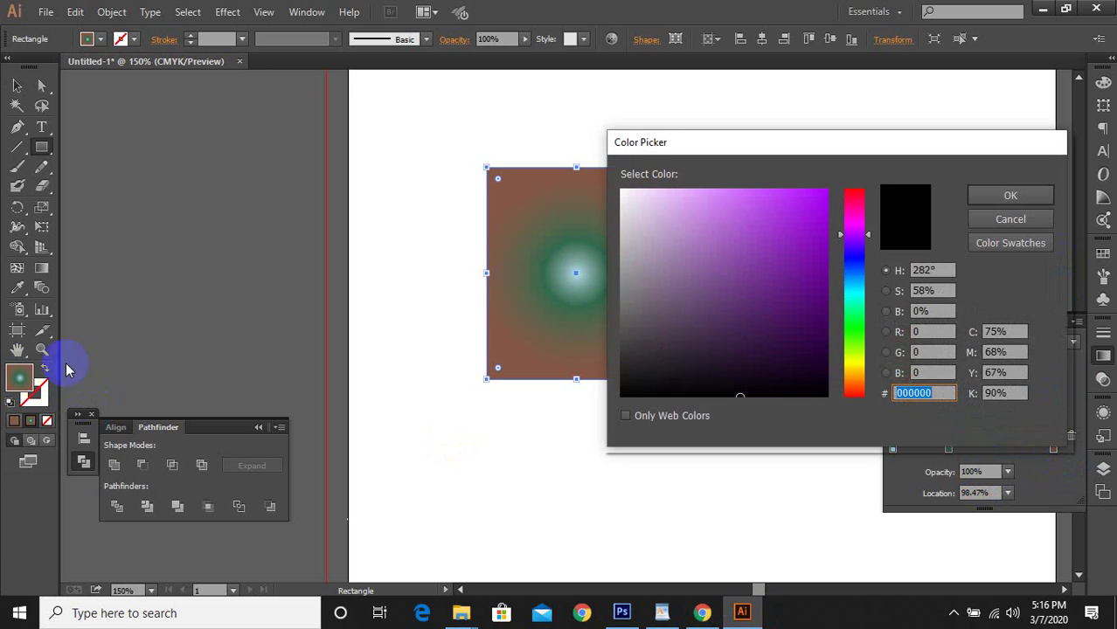
pyautogui.doubleClick(933, 394)
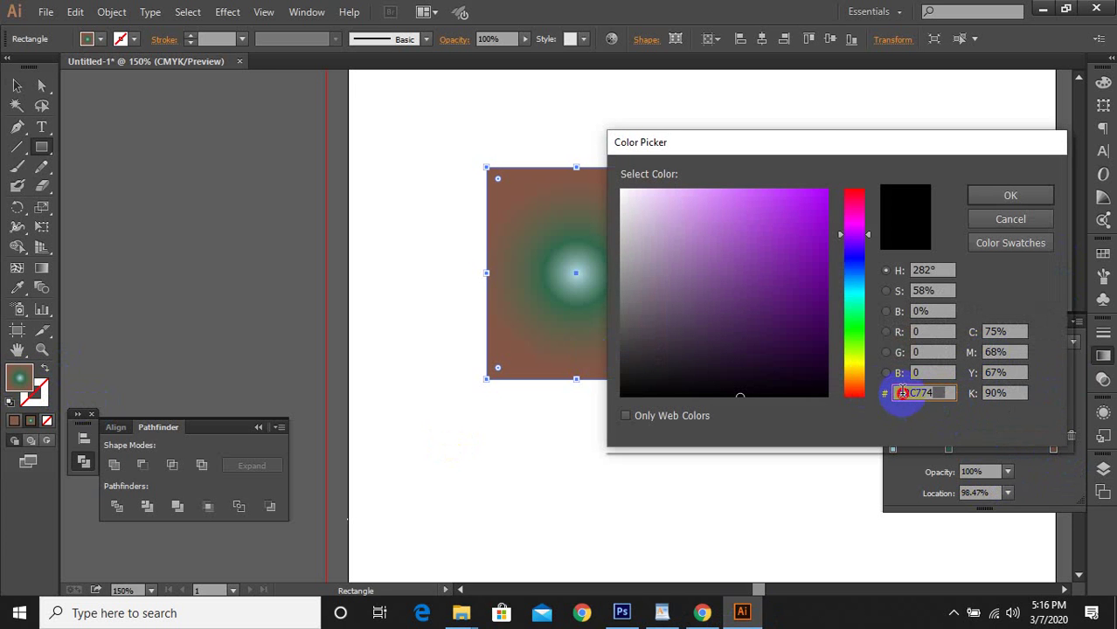
pyautogui.click(901, 393)
pyautogui.doubleClick(935, 393)
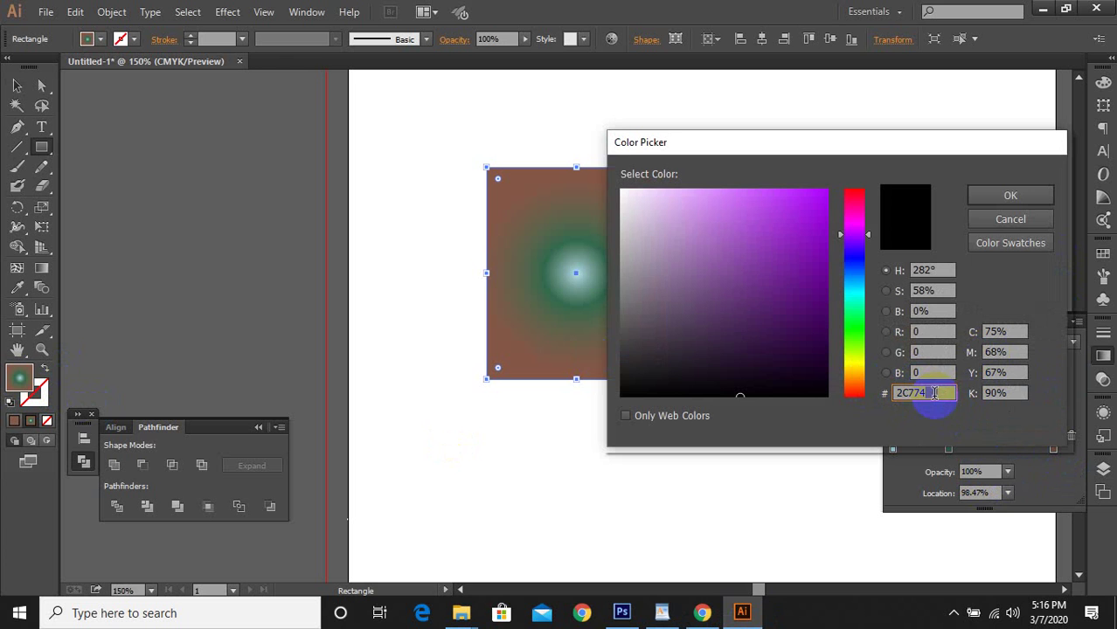
pyautogui.click(995, 195)
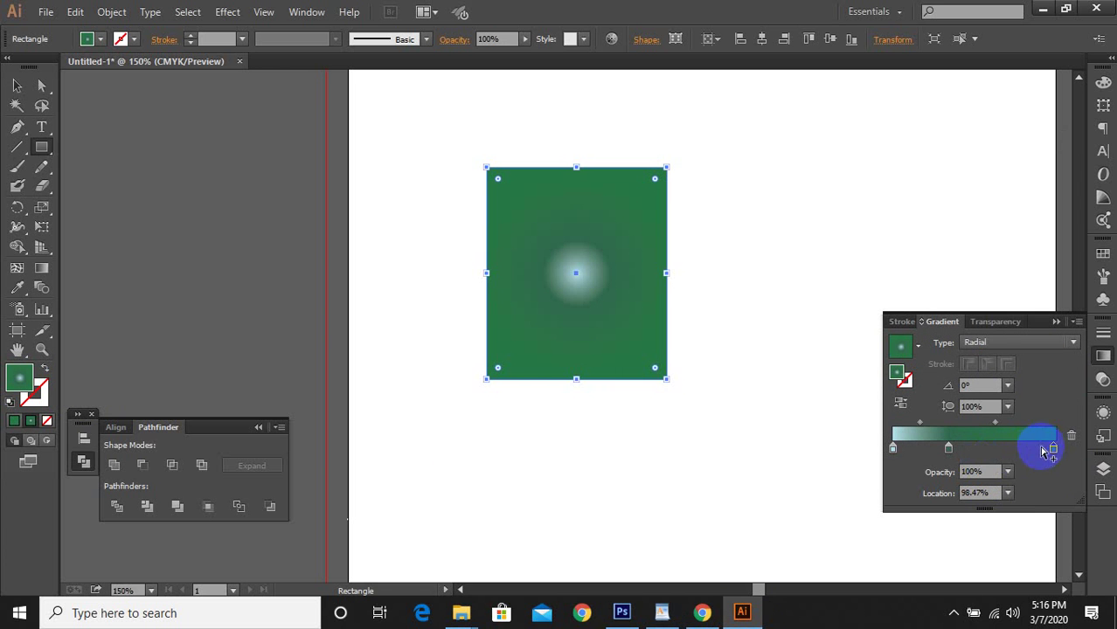
# Remove the middle colour stop from the gradient and select the light blue start stop
pyautogui.click(948, 450)
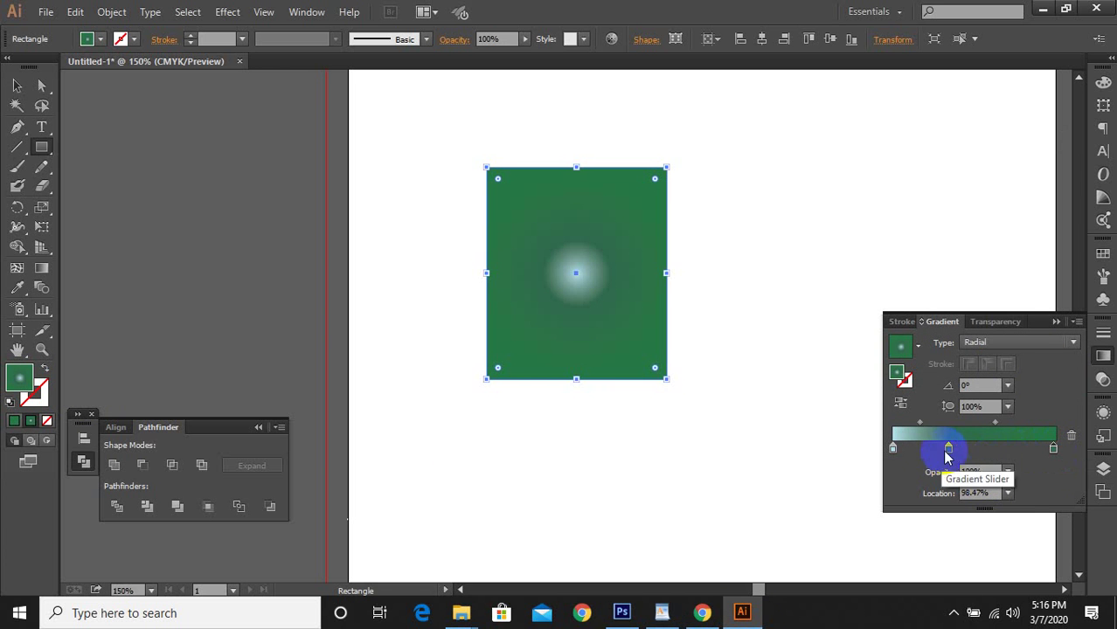
pyautogui.moveTo(951, 453); pyautogui.dragTo(972, 496)
pyautogui.click(893, 451)
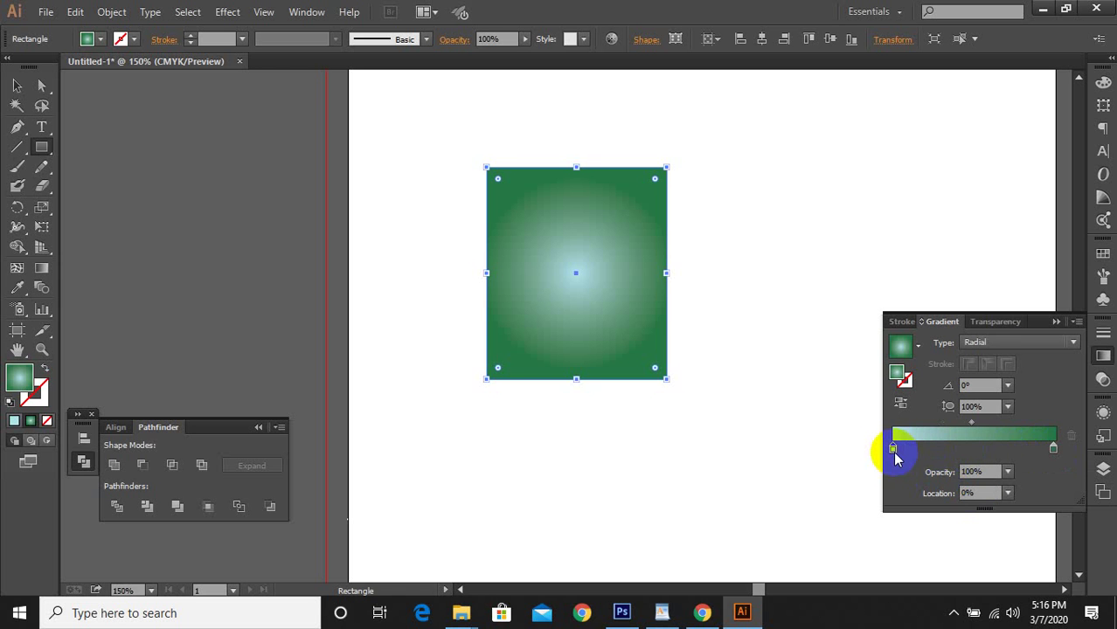
pyautogui.click(894, 451)
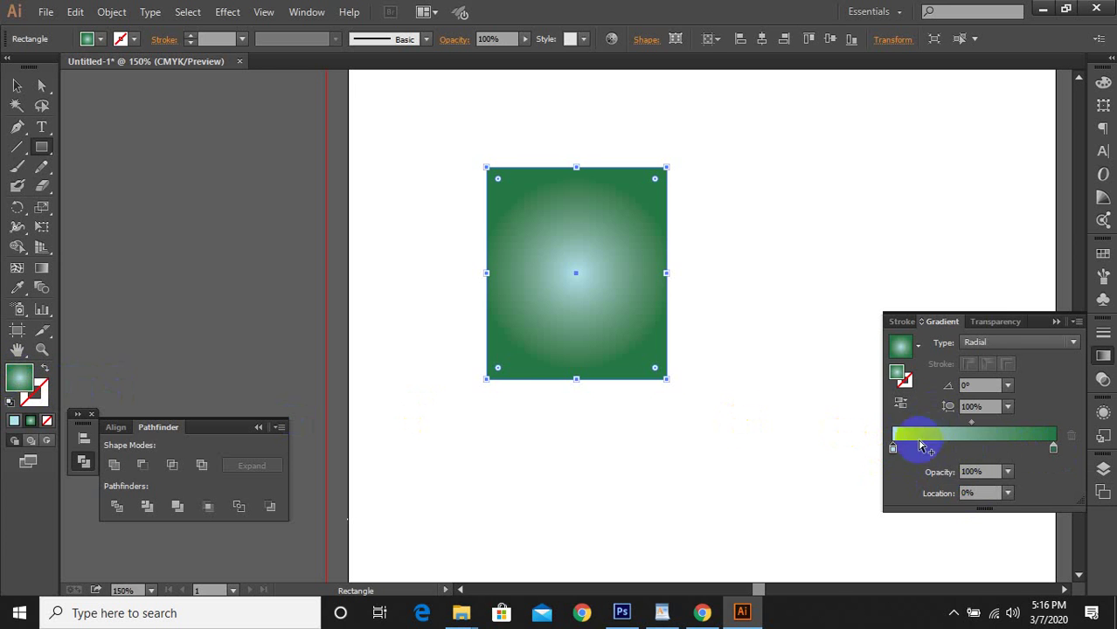
# Switch to Chrome, copy the Forest gradient's brown code #5a3f37 from uiGradients and return to Illustrator
pyautogui.doubleClick(893, 449)
pyautogui.click(1051, 249)
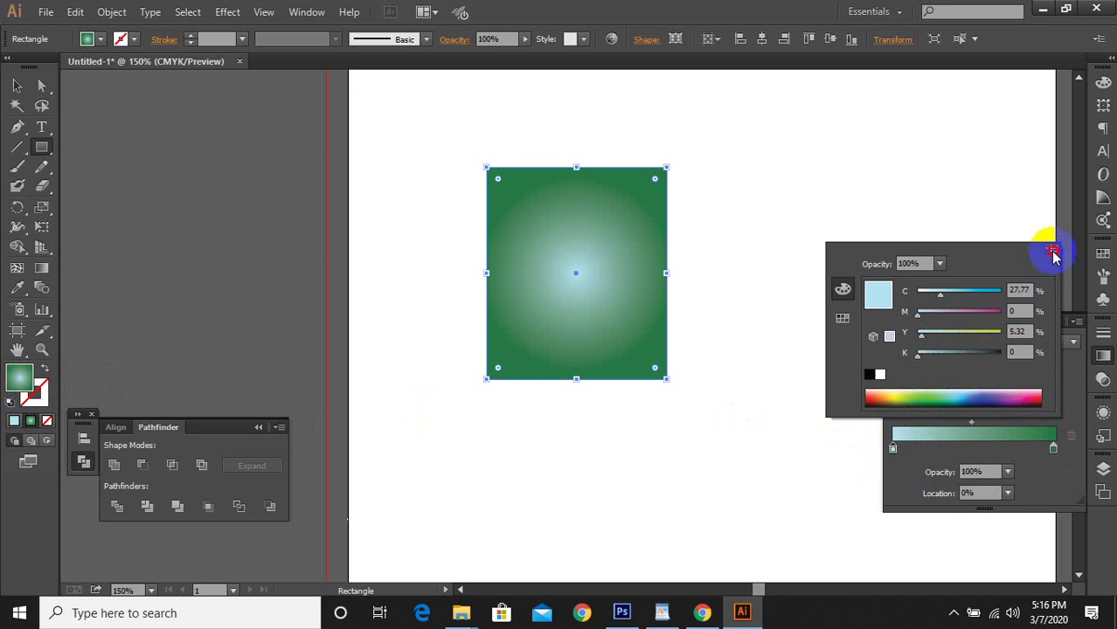
pyautogui.click(996, 325)
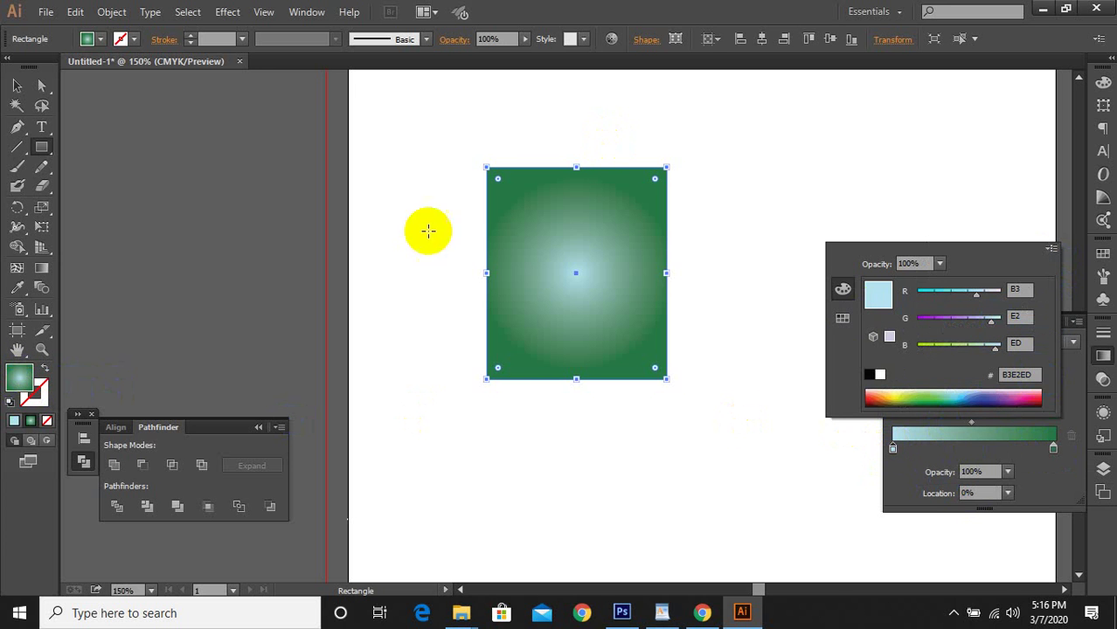
pyautogui.click(704, 614)
pyautogui.click(503, 145)
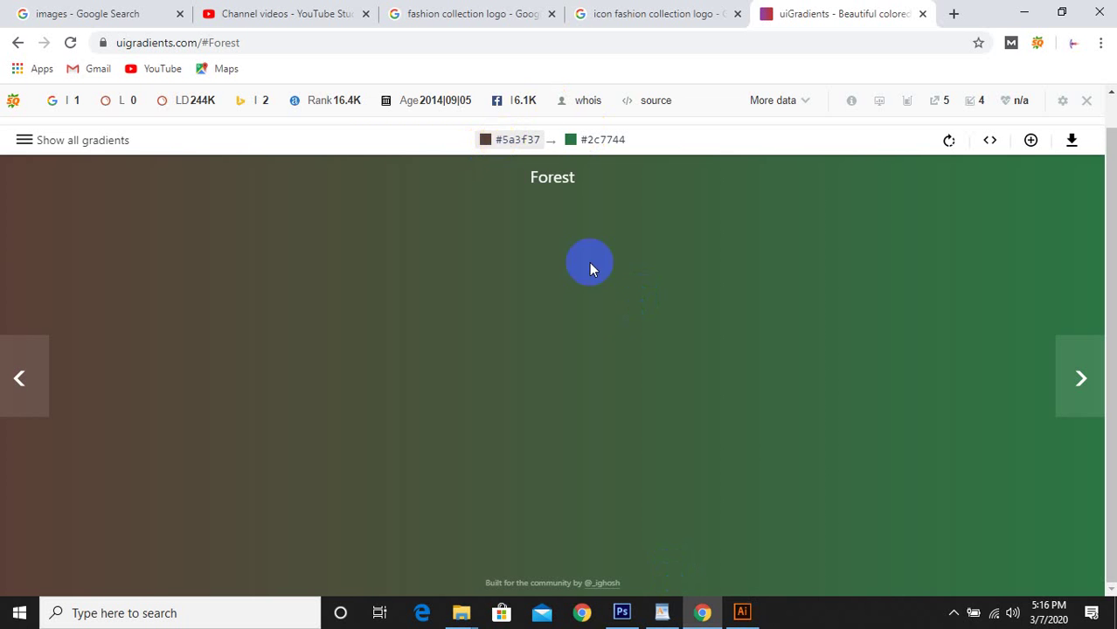
pyautogui.click(742, 612)
# Show the start stop's colour as Web Safe RGB and set it to hex 5A3F37
pyautogui.click(1076, 322)
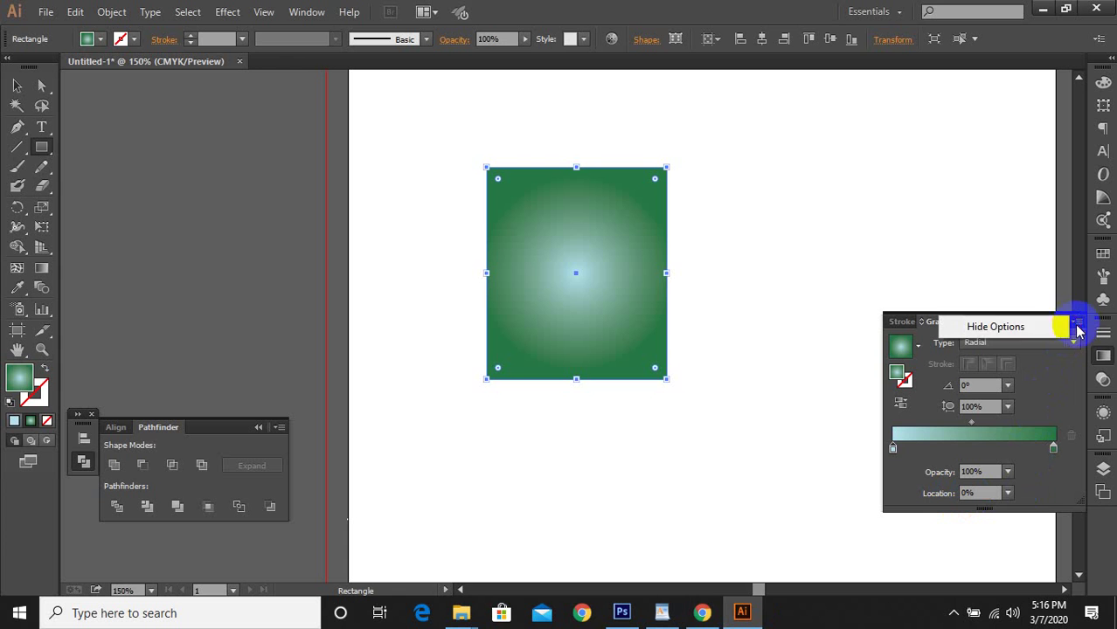
pyautogui.click(1065, 386)
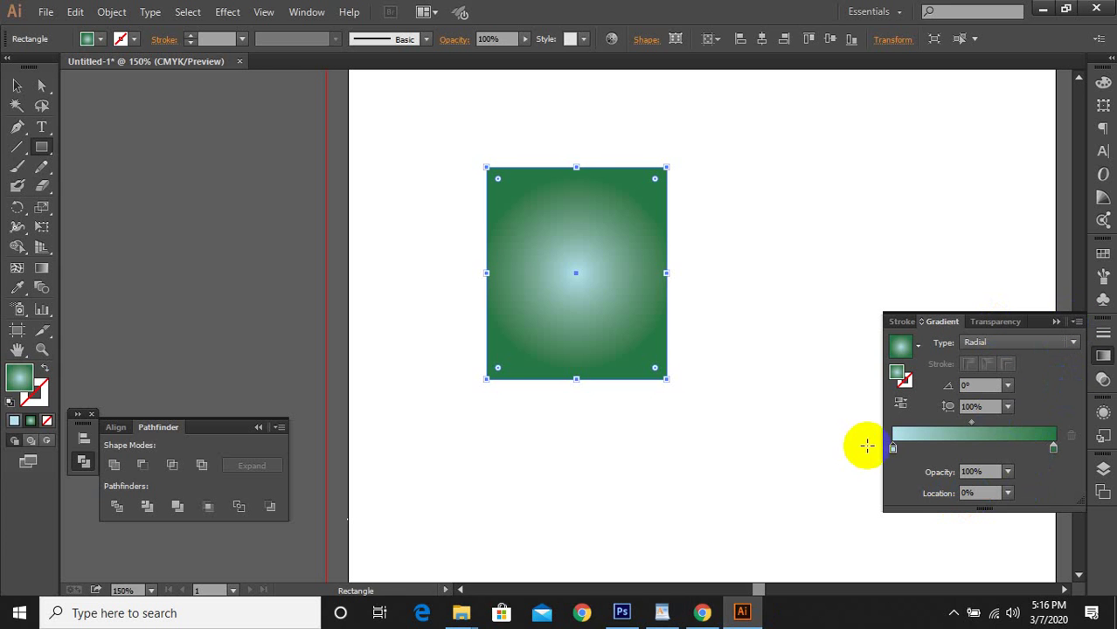
pyautogui.doubleClick(894, 450)
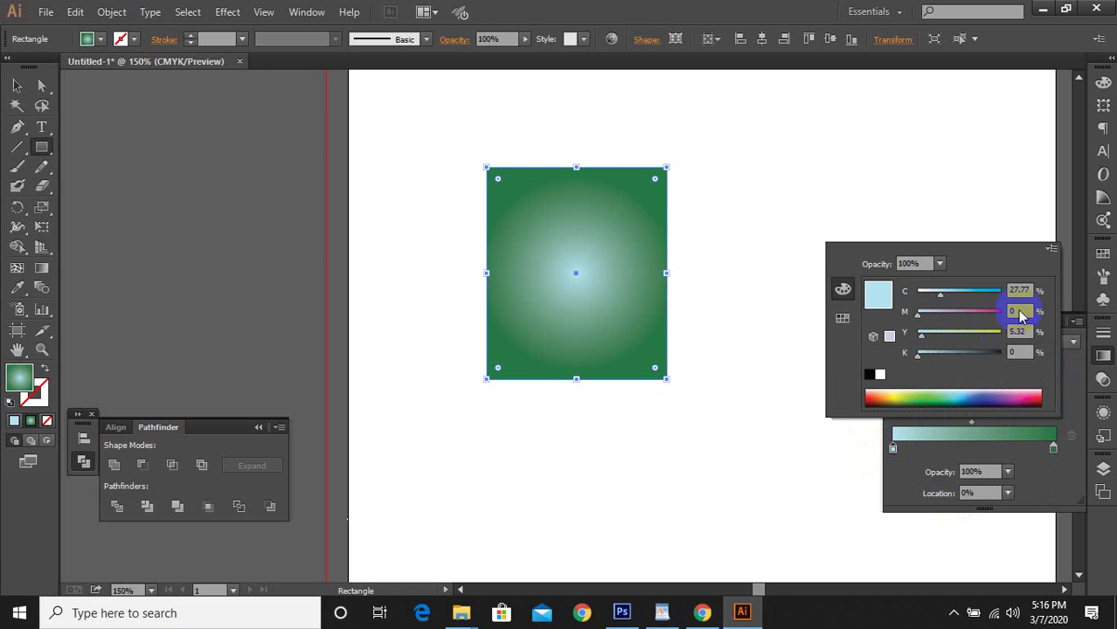
pyautogui.click(1050, 252)
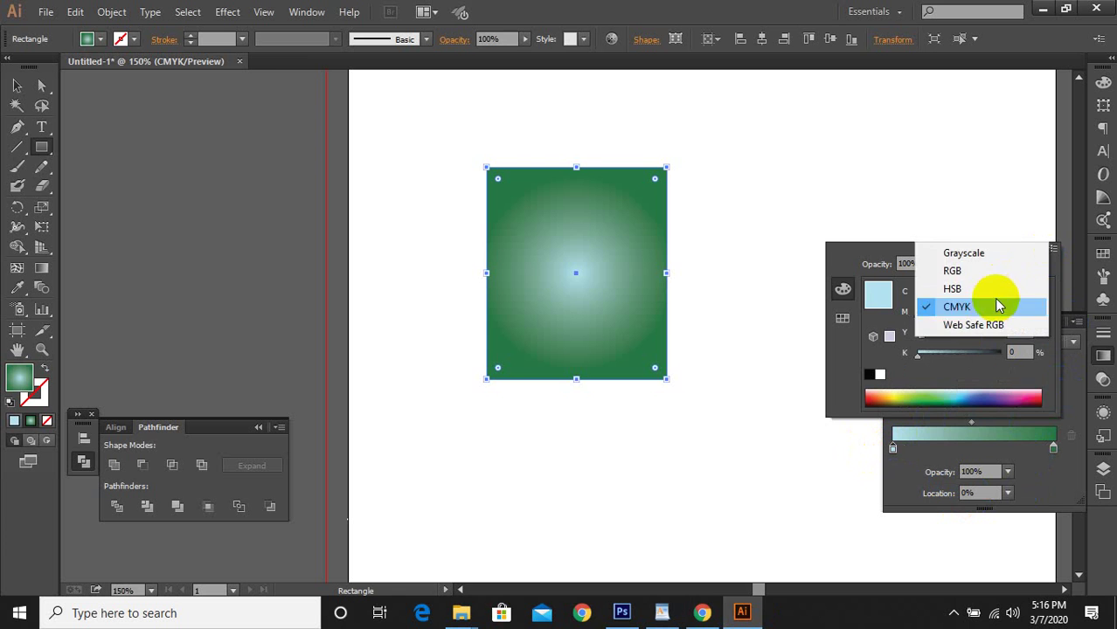
pyautogui.click(970, 322)
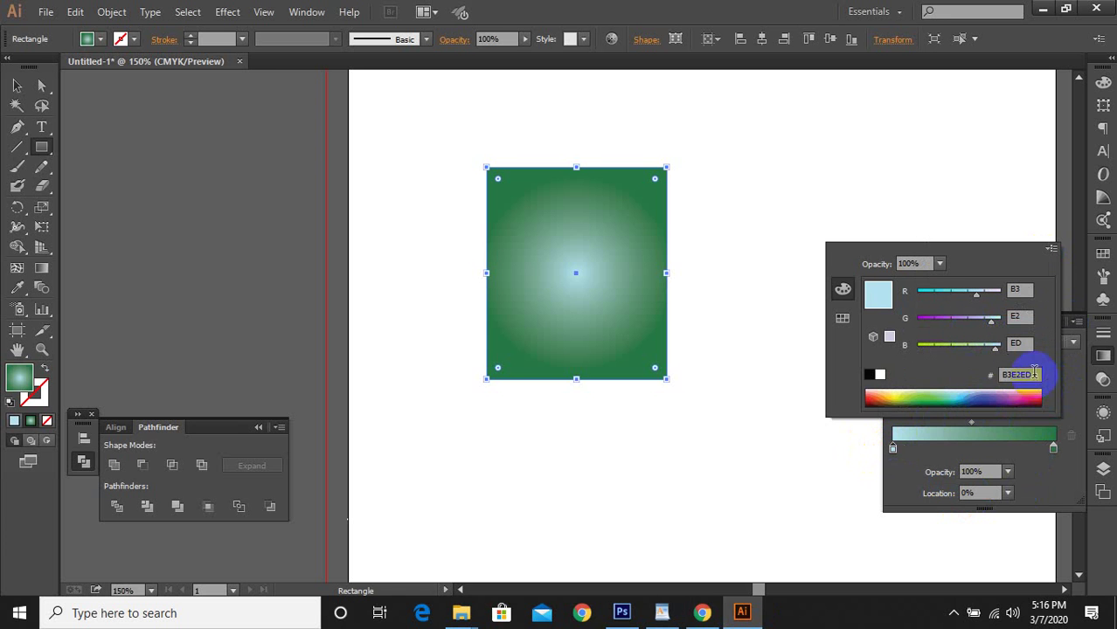
pyautogui.moveTo(1033, 374); pyautogui.dragTo(970, 384)
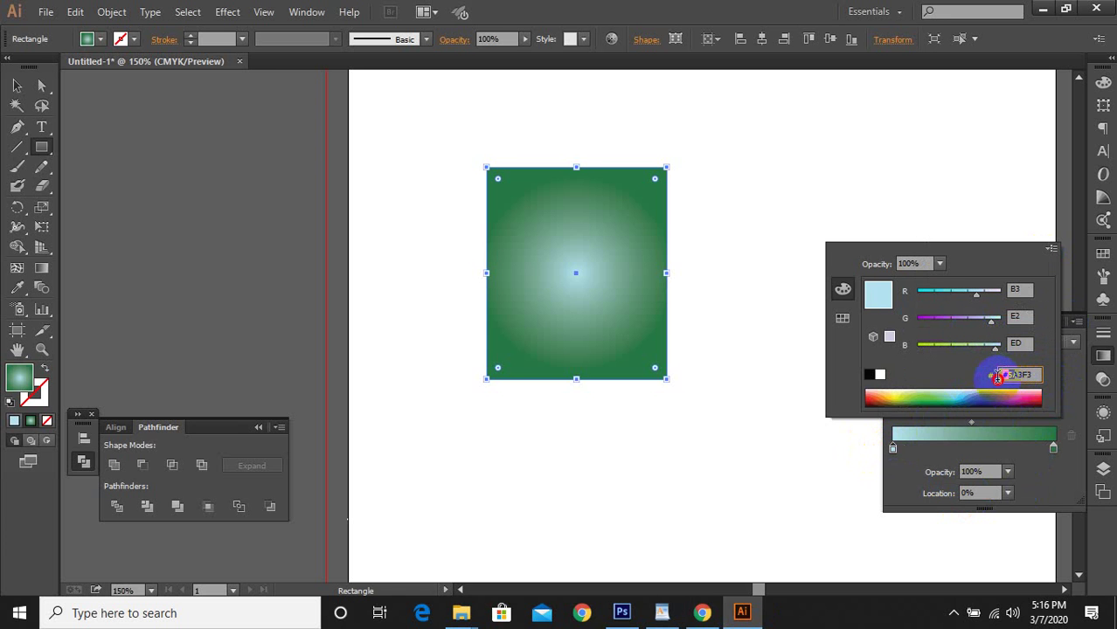
pyautogui.moveTo(1000, 387); pyautogui.dragTo(1028, 392)
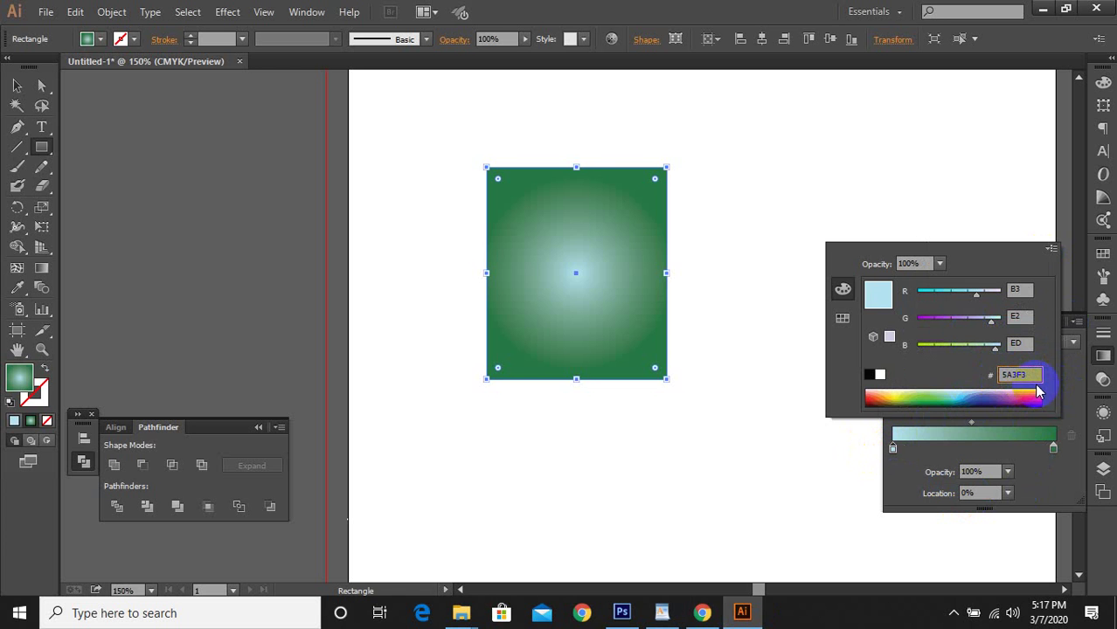
pyautogui.write('7')
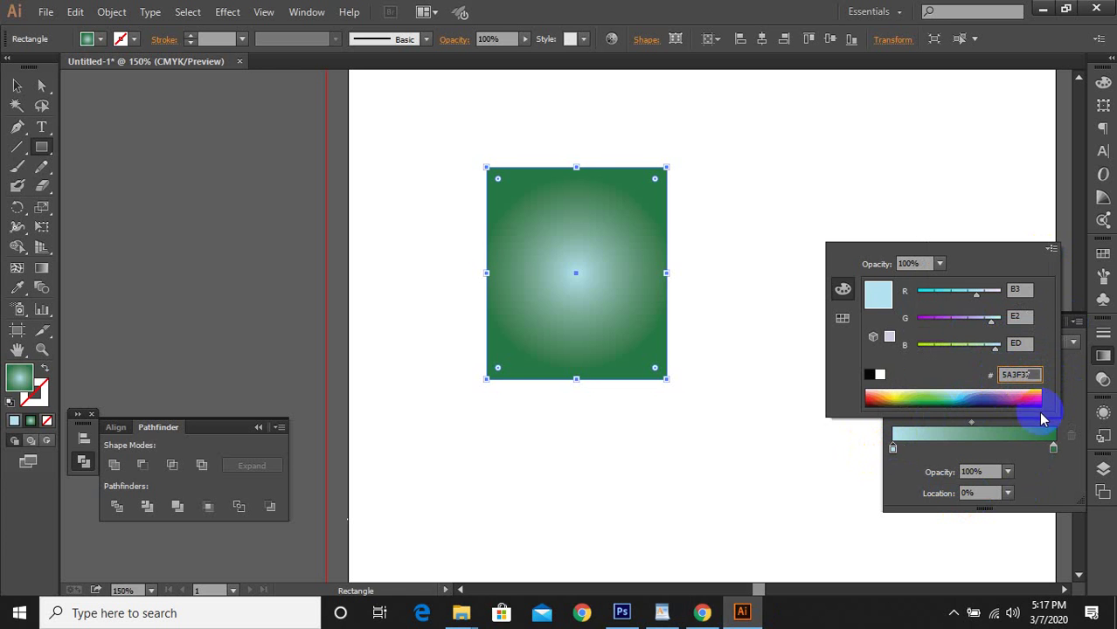
pyautogui.click(1042, 421)
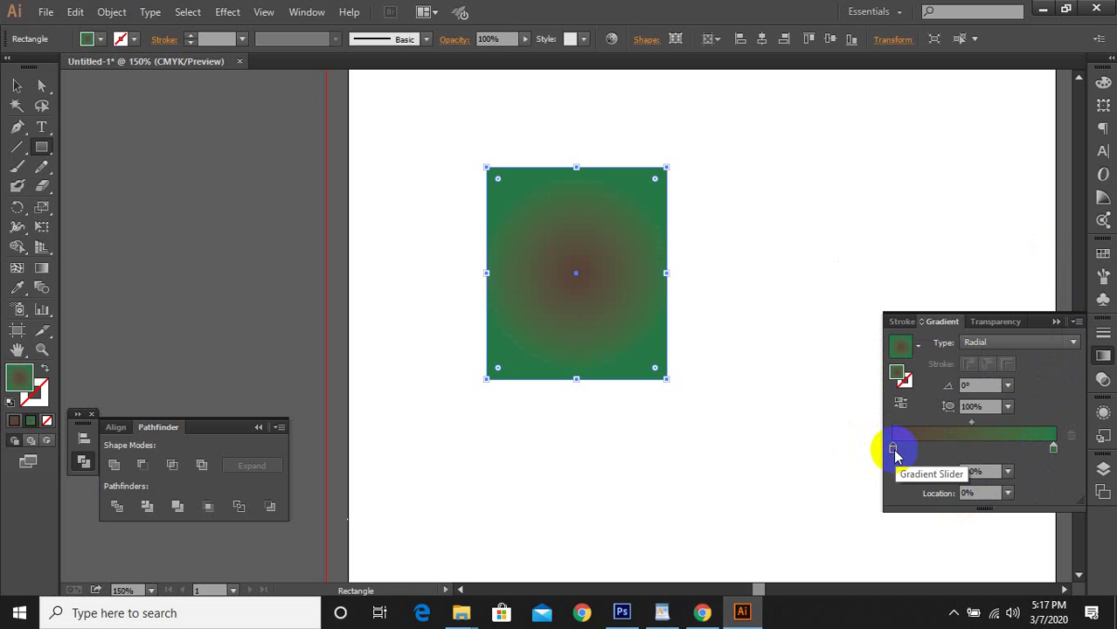
# Change the rectangle's gradient type to Linear and compare it with the Forest gradient in Chrome
pyautogui.click(985, 342)
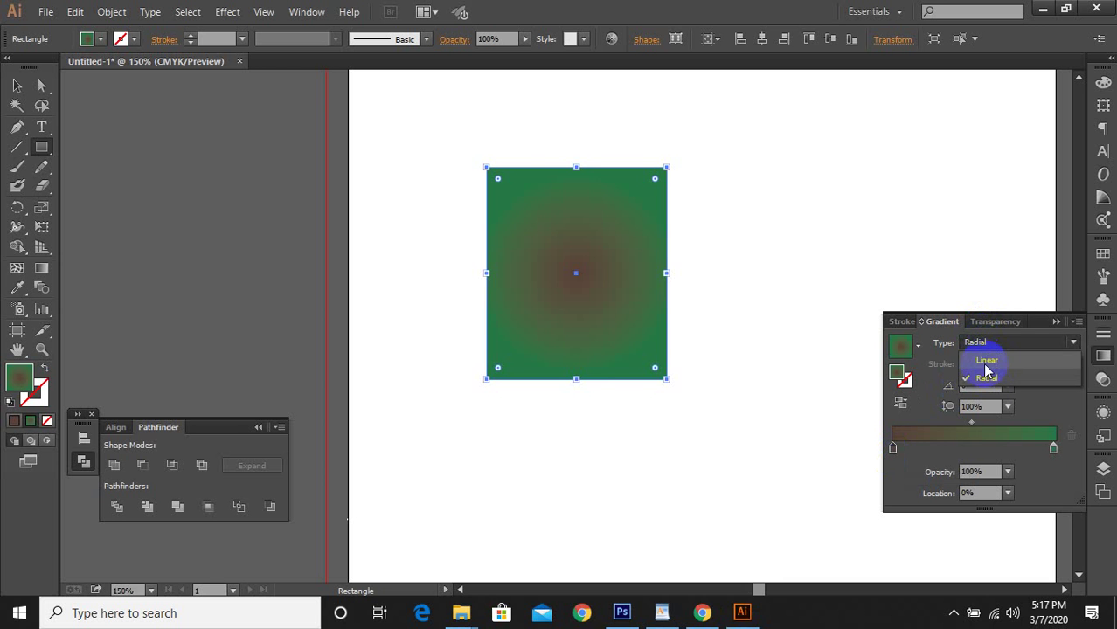
pyautogui.click(985, 361)
pyautogui.click(702, 613)
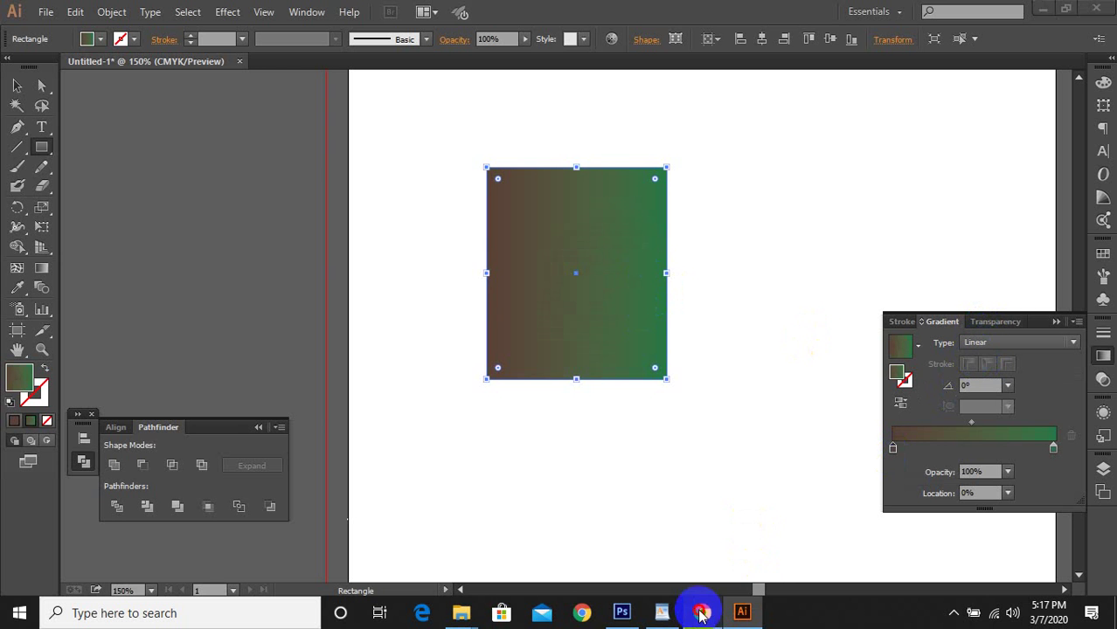
pyautogui.click(742, 612)
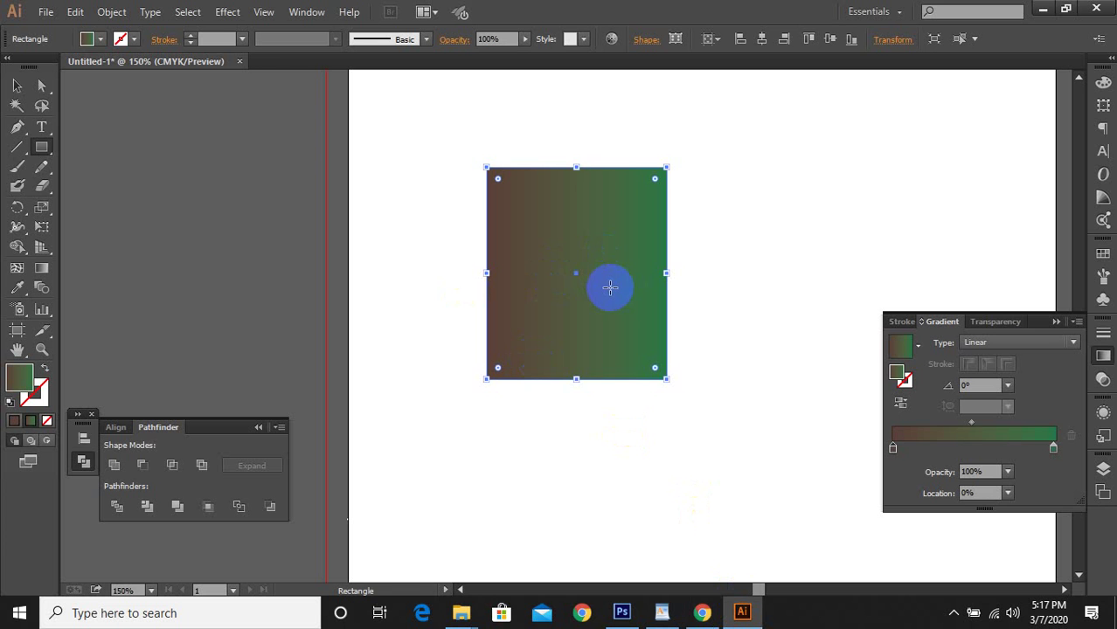
# Switch to the Eyedropper tool with the gradient rectangle still selected
pyautogui.click(492, 188)
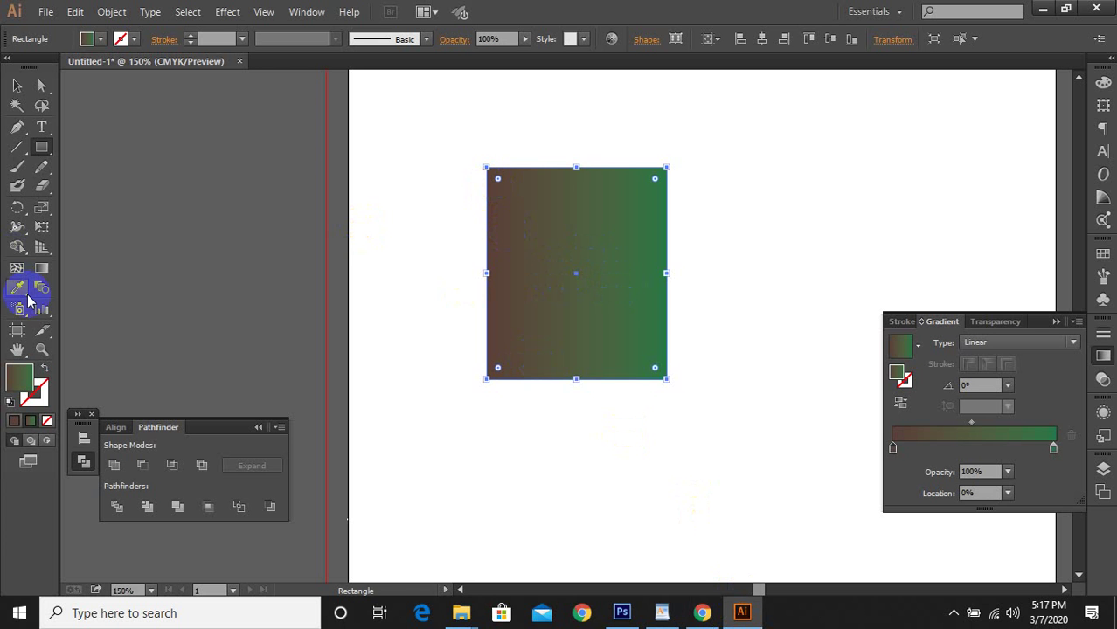
pyautogui.moveTo(17, 288); pyautogui.dragTo(100, 289)
pyautogui.click(568, 150)
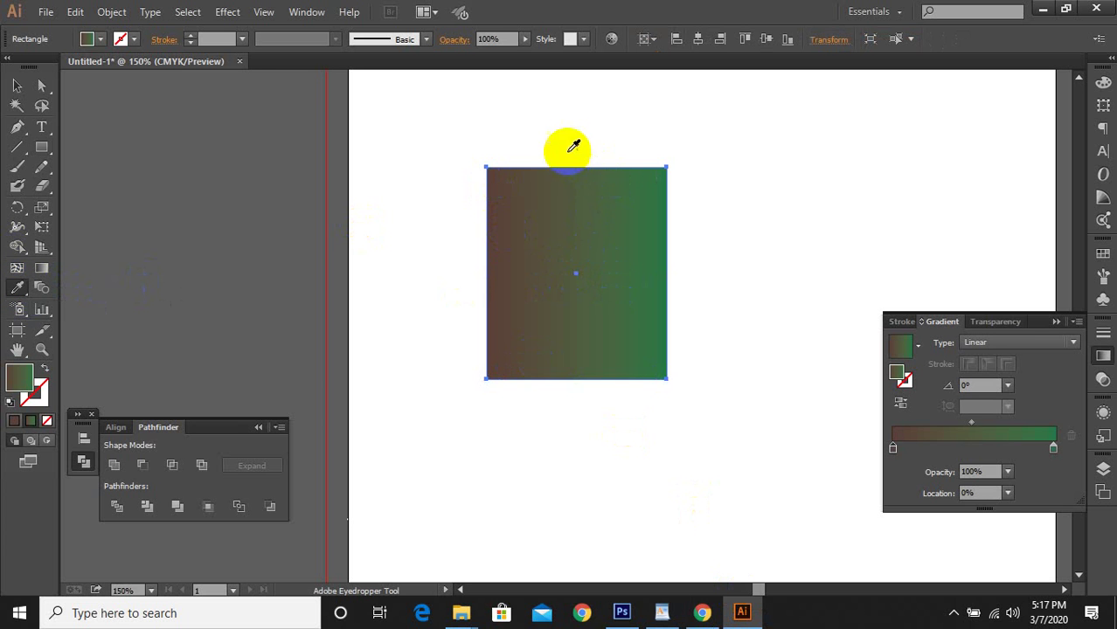
# Try sampling colour inside the selected gradient rectangle with the Eyedropper and restore its gradient fill
pyautogui.click(555, 211)
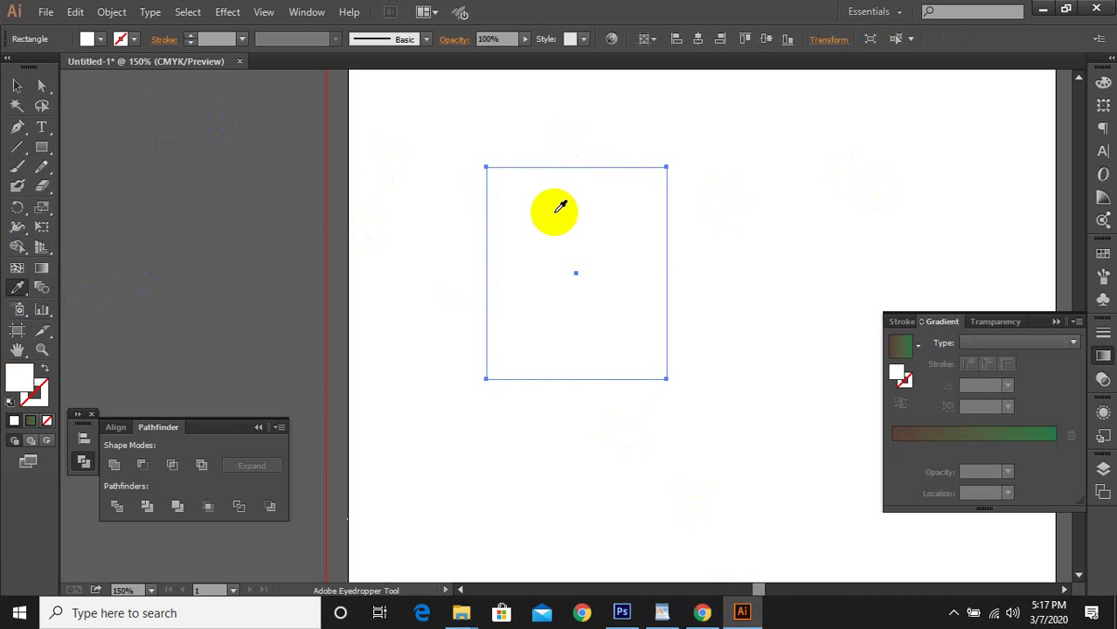
pyautogui.click(557, 210)
pyautogui.scroll(1, 533, 203)
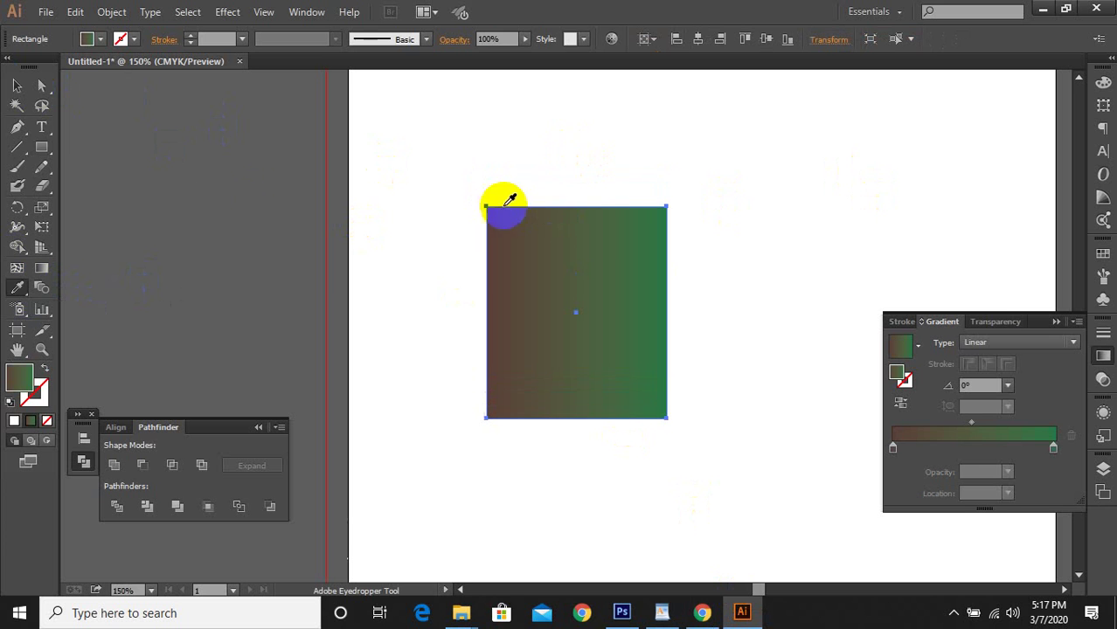
# Add the point text "zdcfhsghdcfdhsfgdc" above the gradient rectangle
pyautogui.click(41, 126)
pyautogui.click(477, 99)
pyautogui.write('zdcfhsghd')
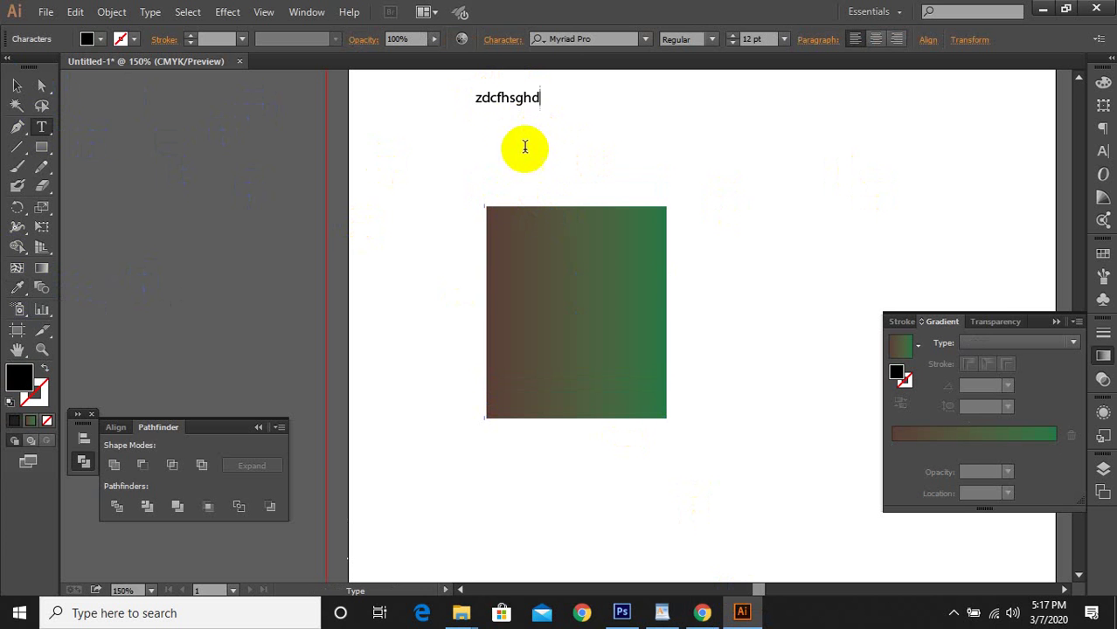
pyautogui.press('Escape')
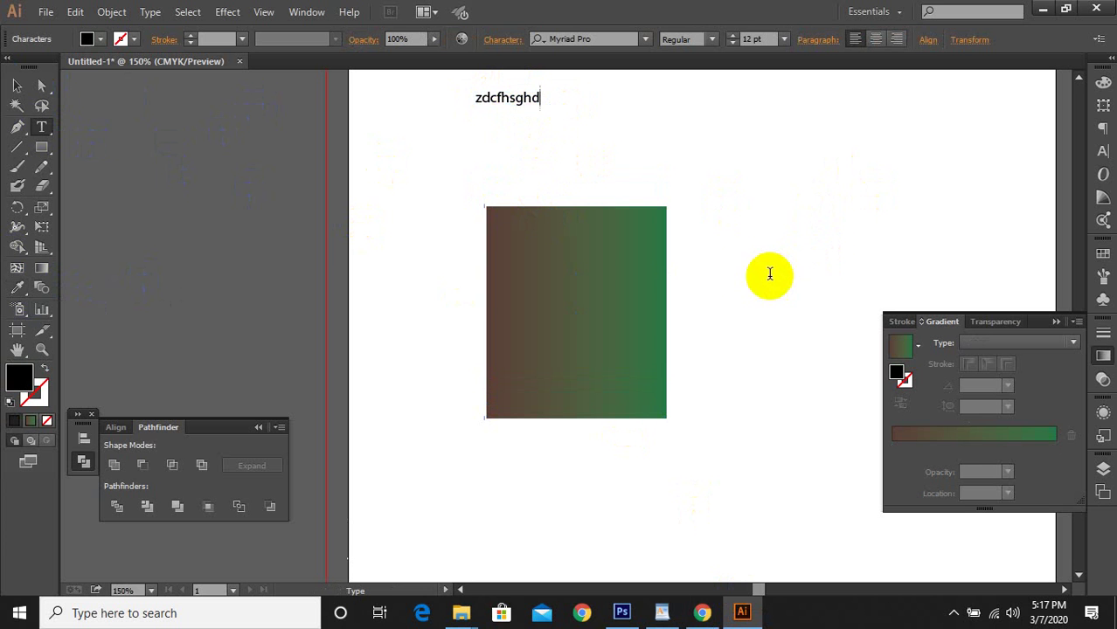
pyautogui.write('cfdhsfgdc')
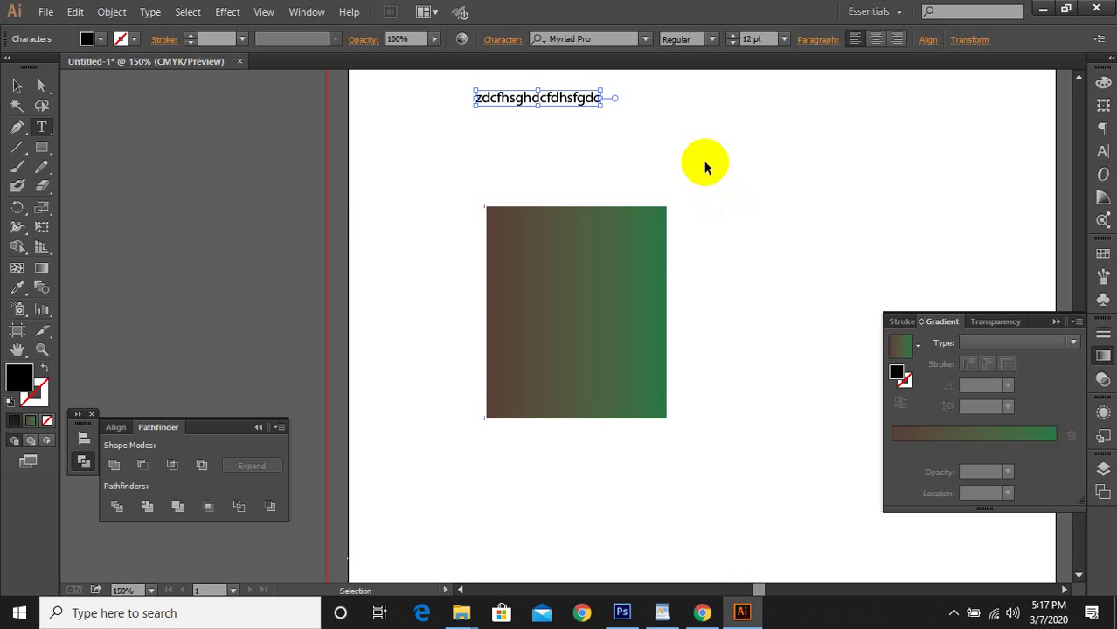
# Add a second text "zxdgsdfghsdrfgvb" to the right of the rectangle and enlarge it to about 29.73 pt
pyautogui.keyDown('ctrl'); pyautogui.click(705, 164); pyautogui.keyUp('ctrl')
pyautogui.click(776, 217)
pyautogui.write('sdrfgvb')
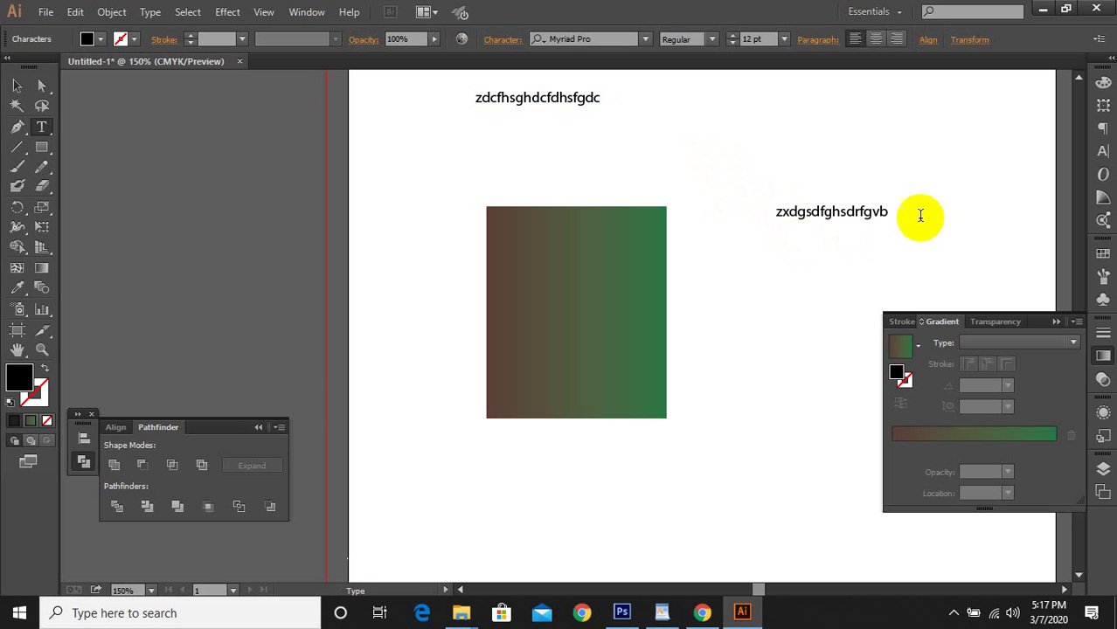
pyautogui.press('Escape')
pyautogui.moveTo(888, 218); pyautogui.dragTo(1040, 295)
pyautogui.click(1040, 295)
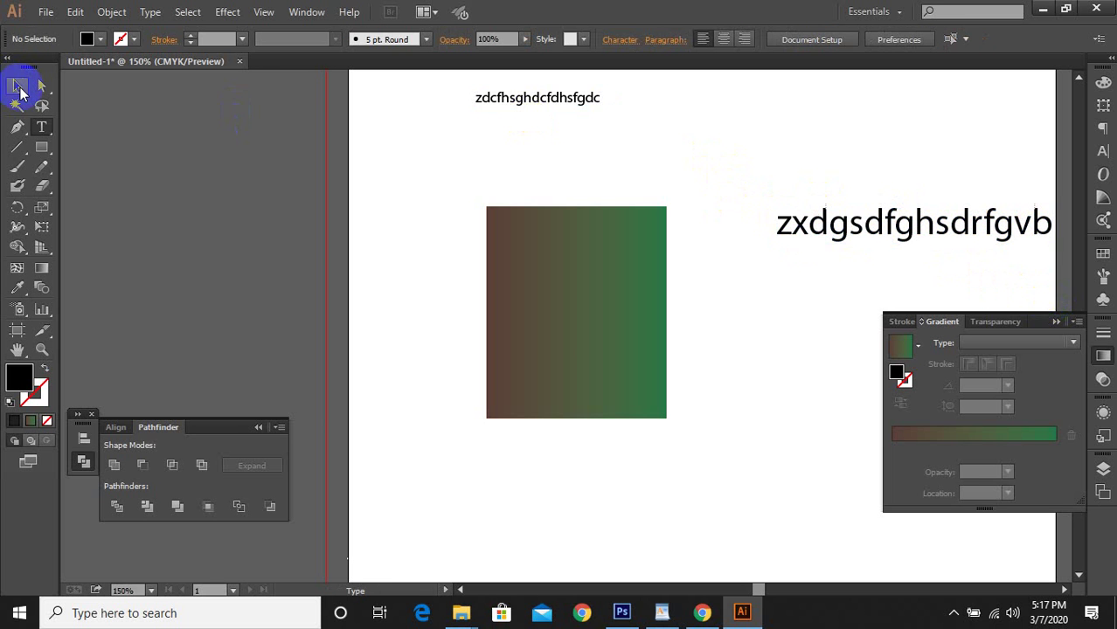
# Move the small text closer to the rectangle and match the large text's formatting to it with the Eyedropper
pyautogui.click(19, 87)
pyautogui.moveTo(545, 101); pyautogui.dragTo(557, 140)
pyautogui.click(888, 246)
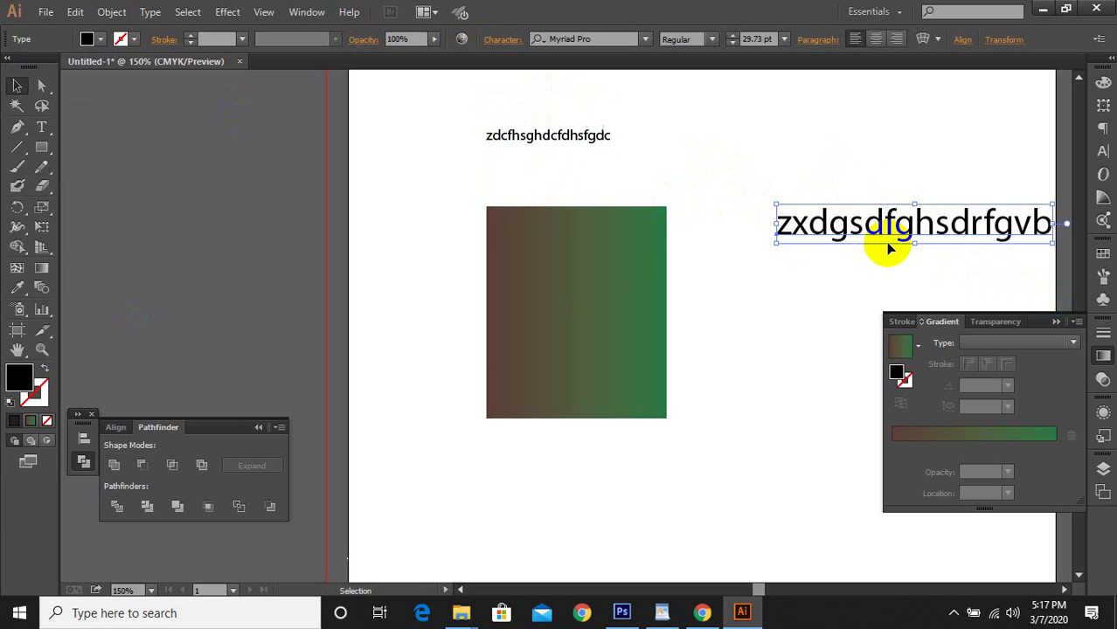
pyautogui.click(24, 306)
pyautogui.click(19, 289)
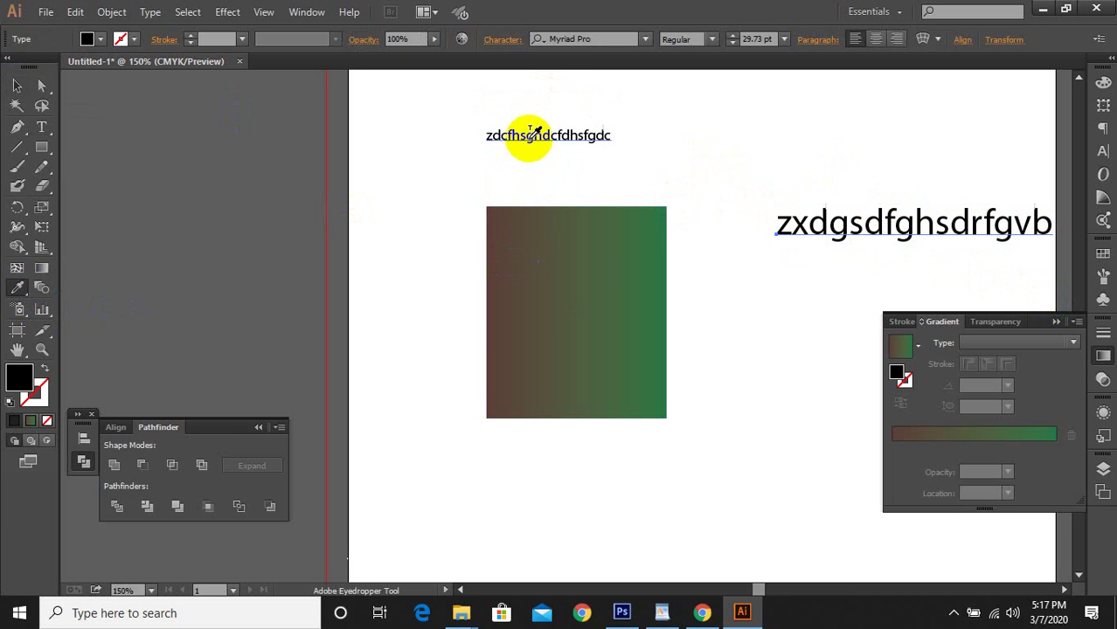
pyautogui.click(531, 132)
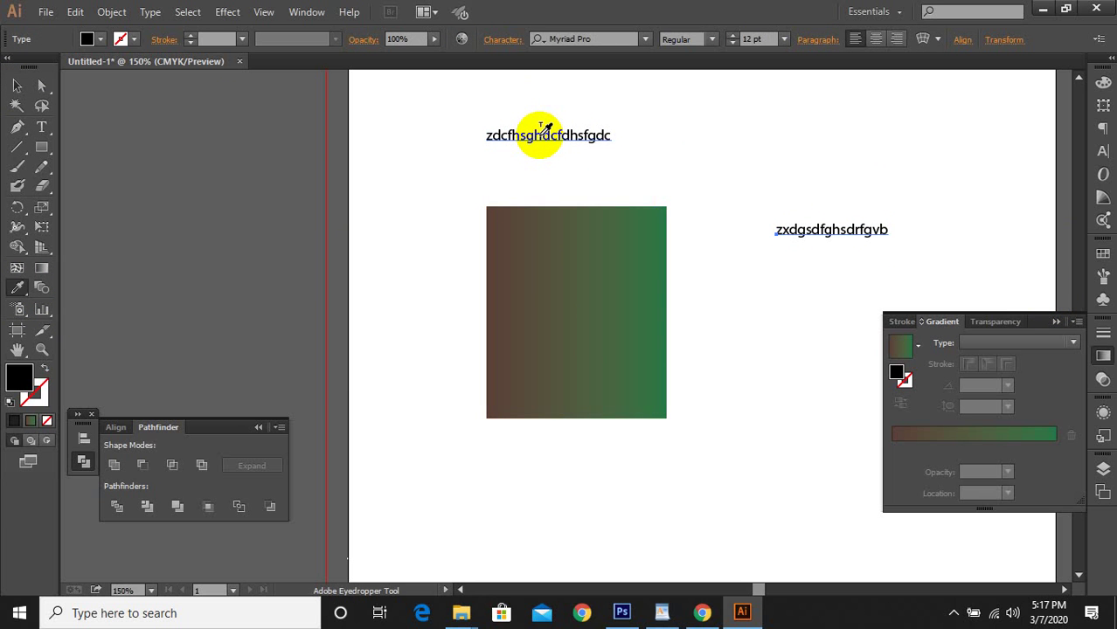
# Undo the Eyedropper formatting on the large text and delete both texts together with the gradient rectangle
pyautogui.press('v')
pyautogui.hotkey('ctrl', 'z')
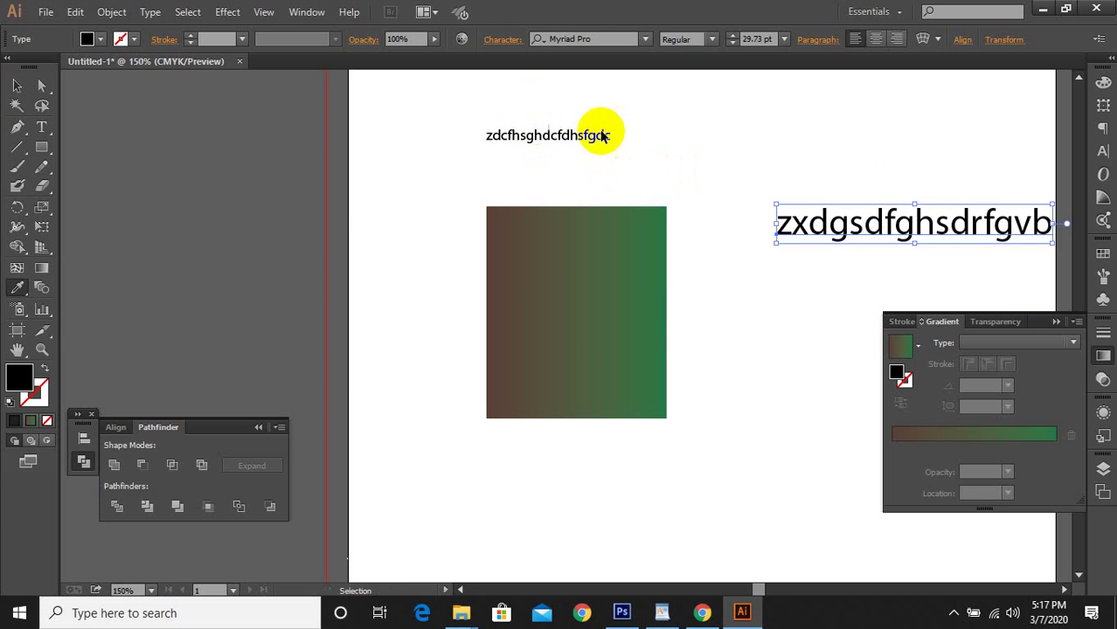
pyautogui.moveTo(478, 99); pyautogui.dragTo(787, 278)
pyautogui.press('i')
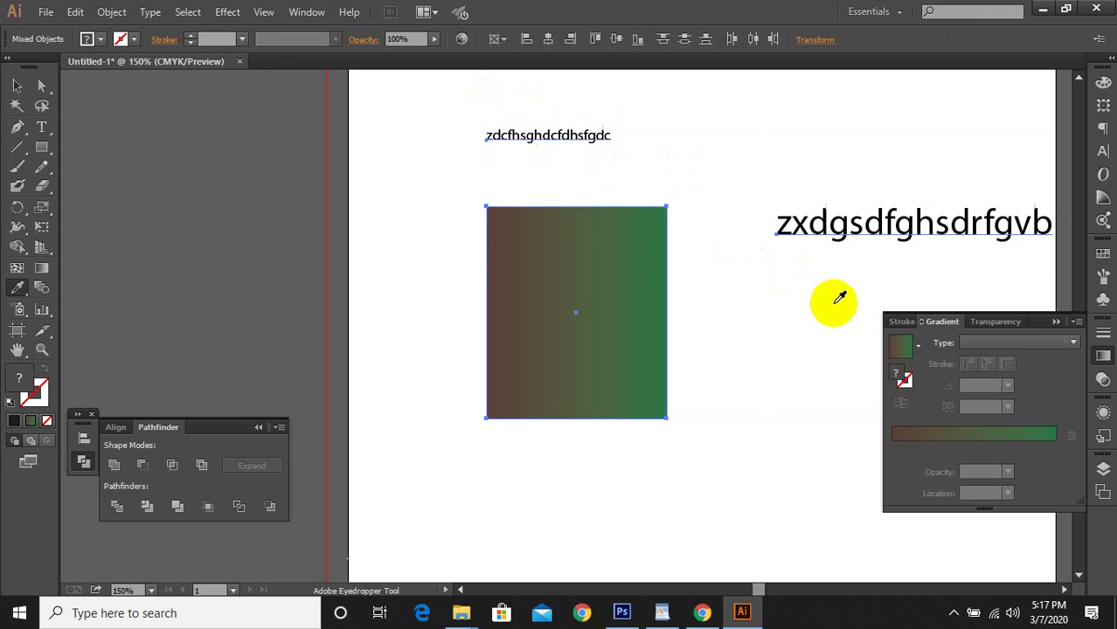
pyautogui.press('Delete')
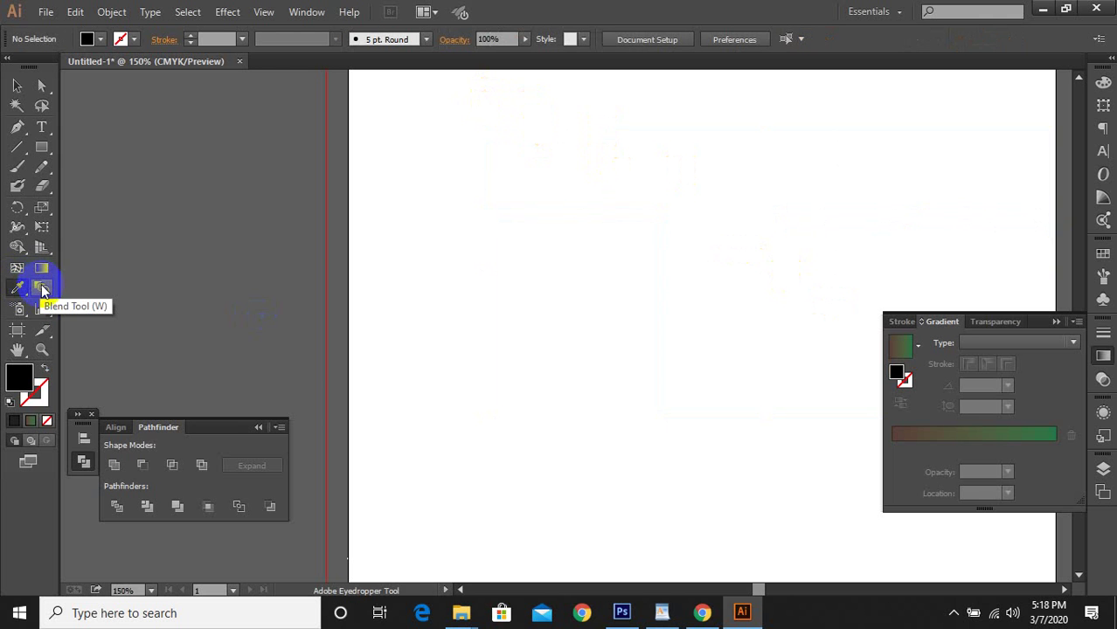
# Draw a rectangle about 1.36 by 1.22 in near the artboard's upper left and fill it with the brown-to-green linear gradient
pyautogui.click(39, 148)
pyautogui.moveTo(429, 134); pyautogui.dragTo(549, 240)
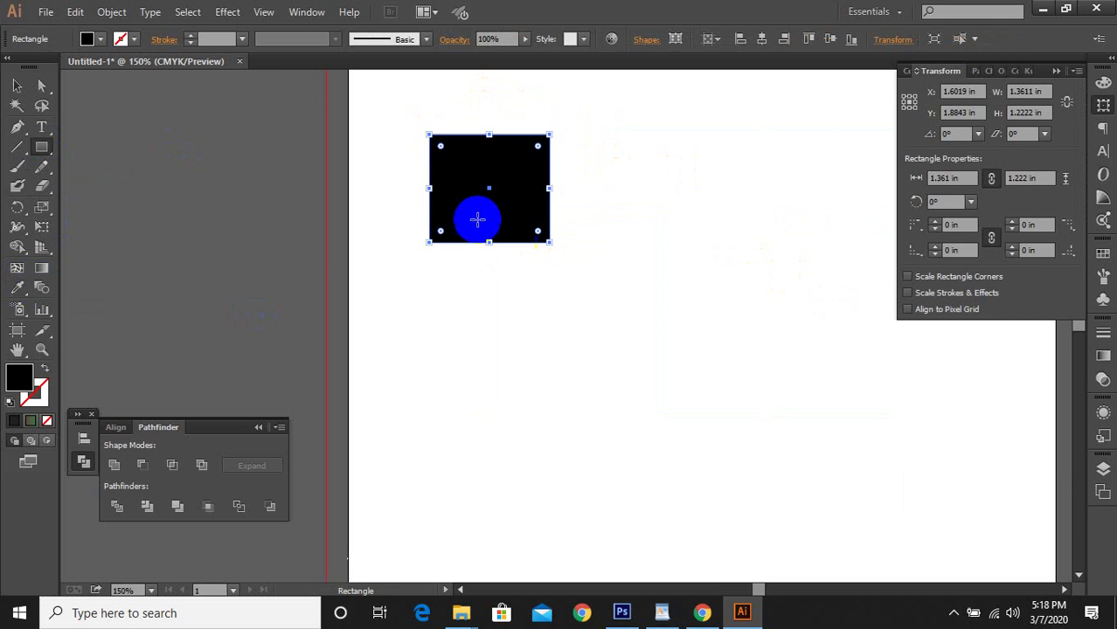
pyautogui.click(100, 39)
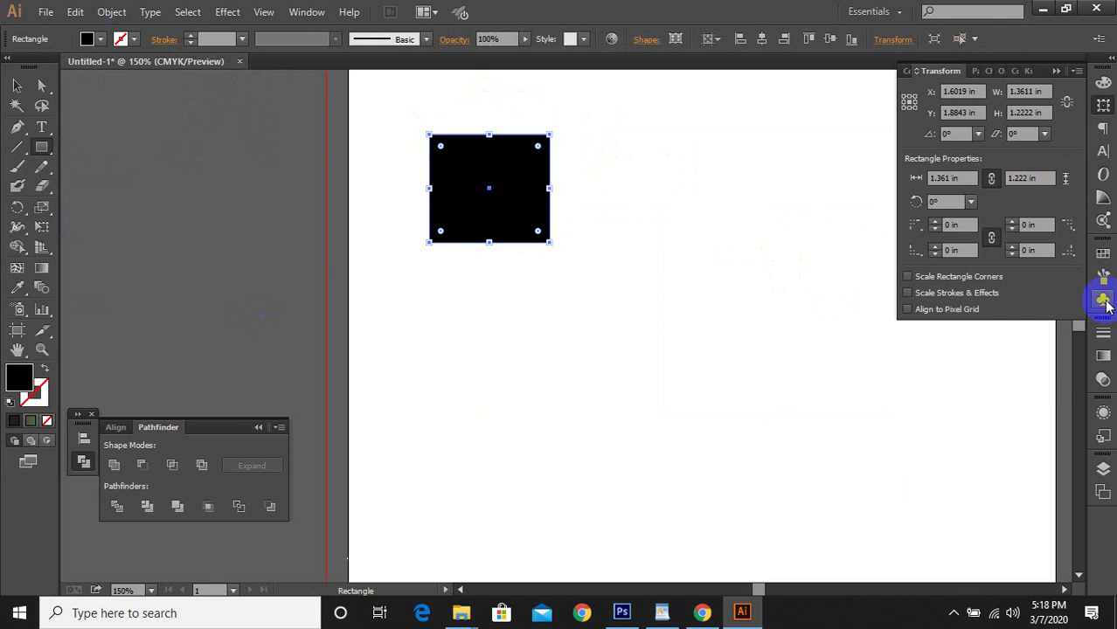
pyautogui.click(1103, 356)
pyautogui.click(1002, 450)
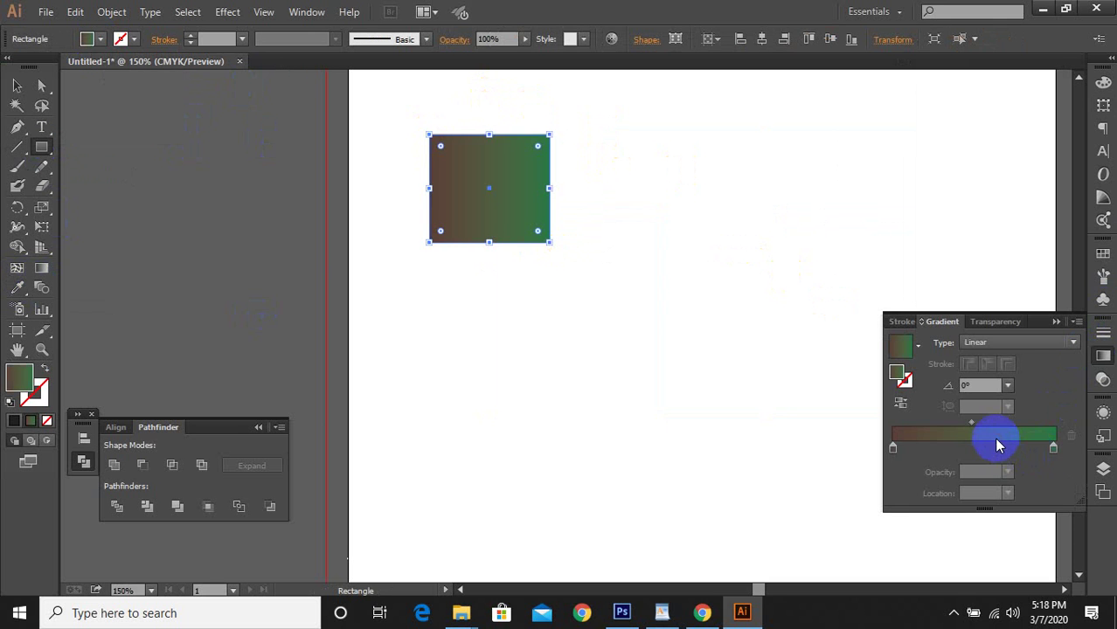
# Draw a second rectangle about 1.68 by 1.50 in below and right of the first, with a yellow-green to blue gradient
pyautogui.moveTo(679, 243)
pyautogui.mouseDown()
pyautogui.moveTo(584, 316)
pyautogui.moveTo(536, 337)
pyautogui.moveTo(531, 376)
pyautogui.mouseUp()
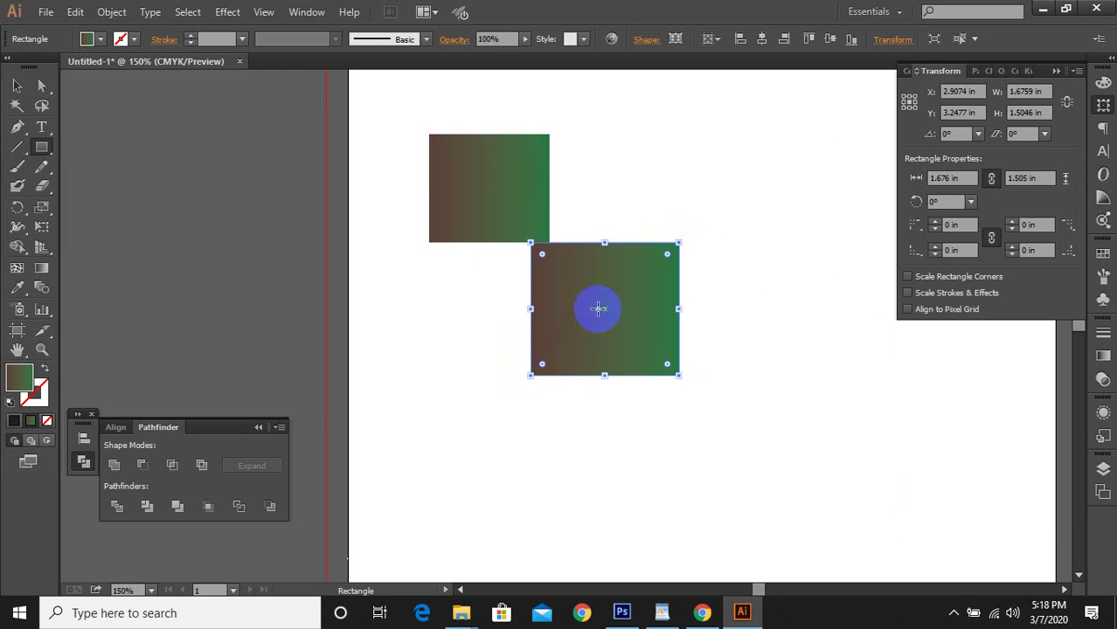
pyautogui.click(1099, 354)
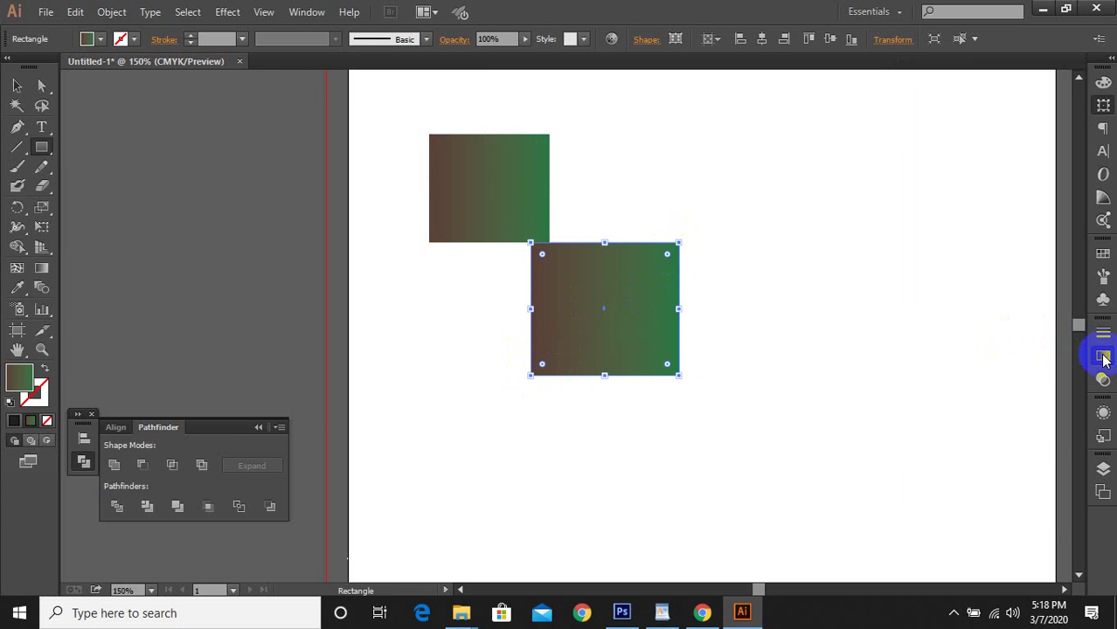
pyautogui.doubleClick(1053, 450)
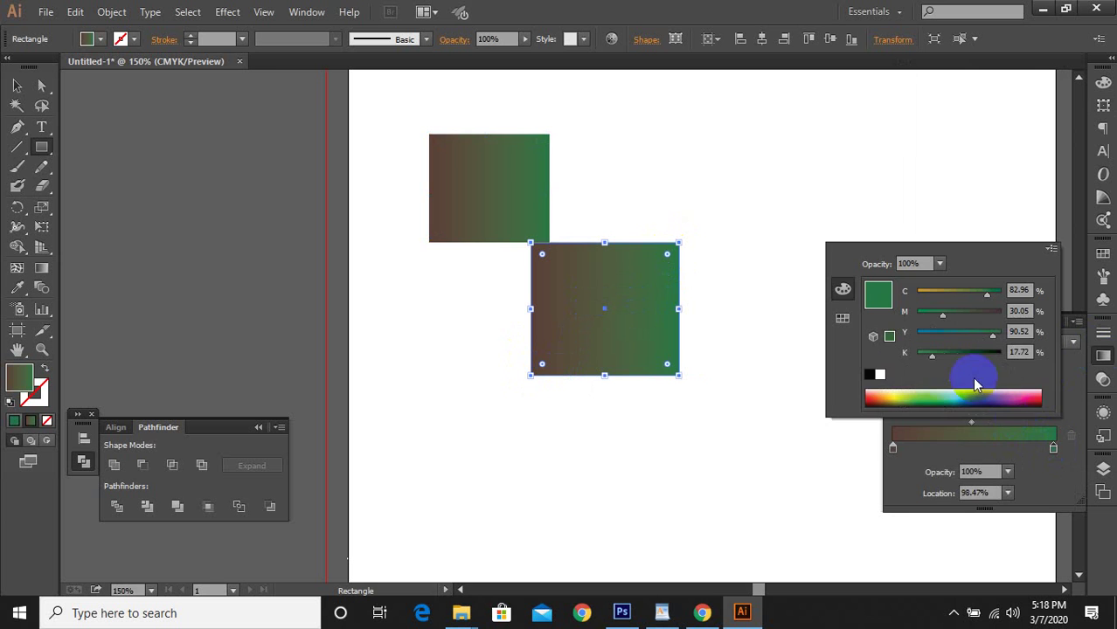
pyautogui.click(980, 397)
pyautogui.doubleClick(892, 448)
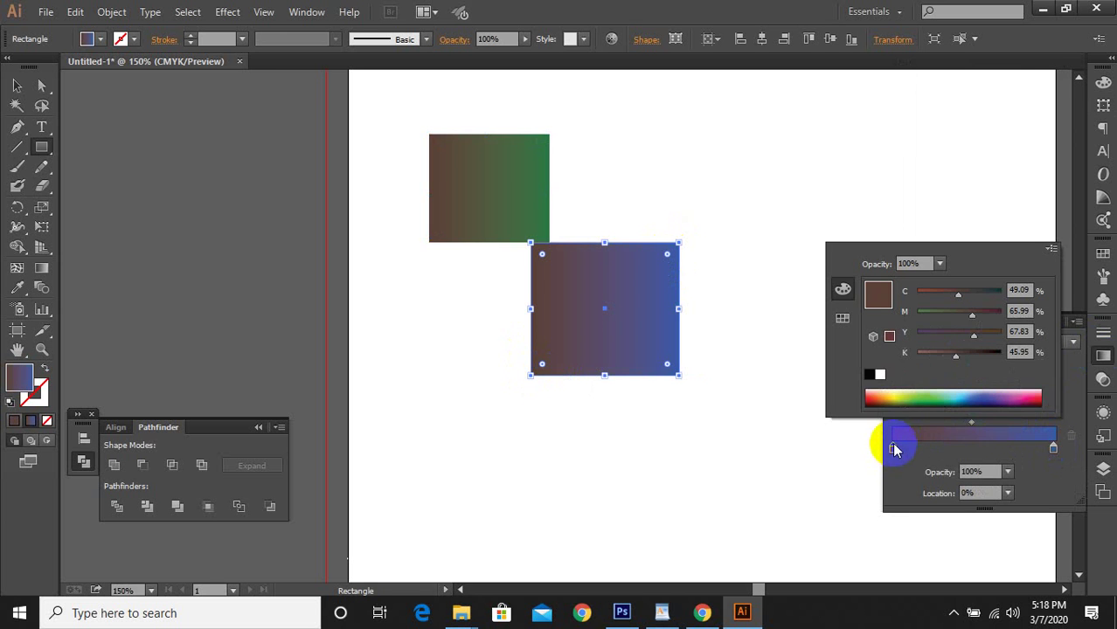
pyautogui.click(910, 389)
pyautogui.click(738, 239)
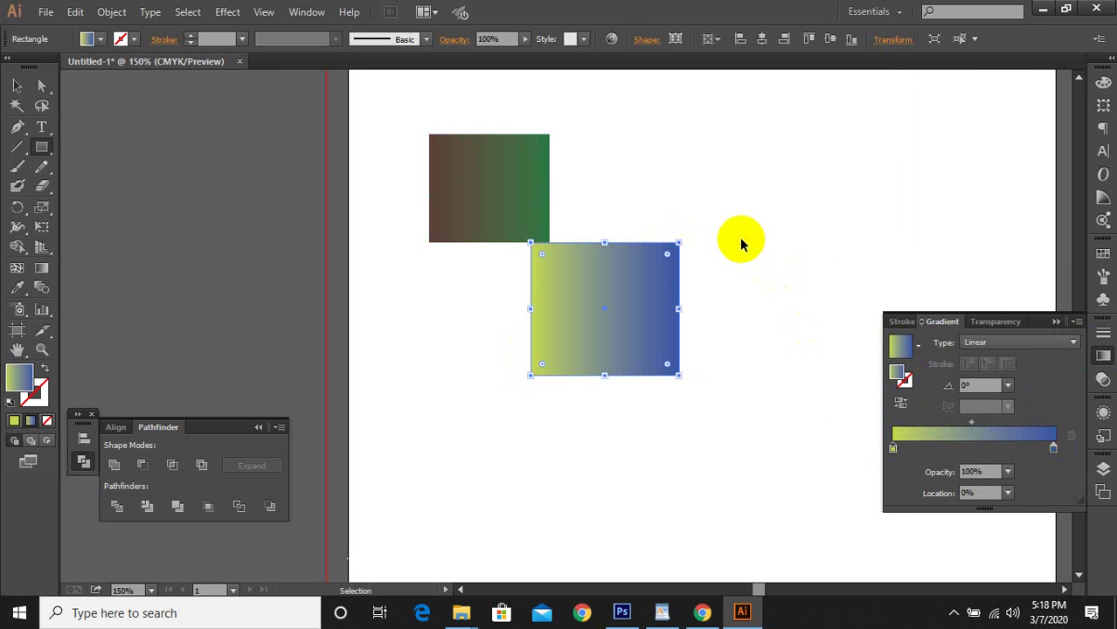
# Select both gradient rectangles, try blending them with the Blend tool from their centres, and undo the blend
pyautogui.press('v')
pyautogui.keyDown('shift'); pyautogui.click(501, 162); pyautogui.keyUp('shift')
pyautogui.moveTo(416, 94)
pyautogui.mouseDown()
pyautogui.moveTo(679, 387)
pyautogui.moveTo(664, 387)
pyautogui.mouseUp()
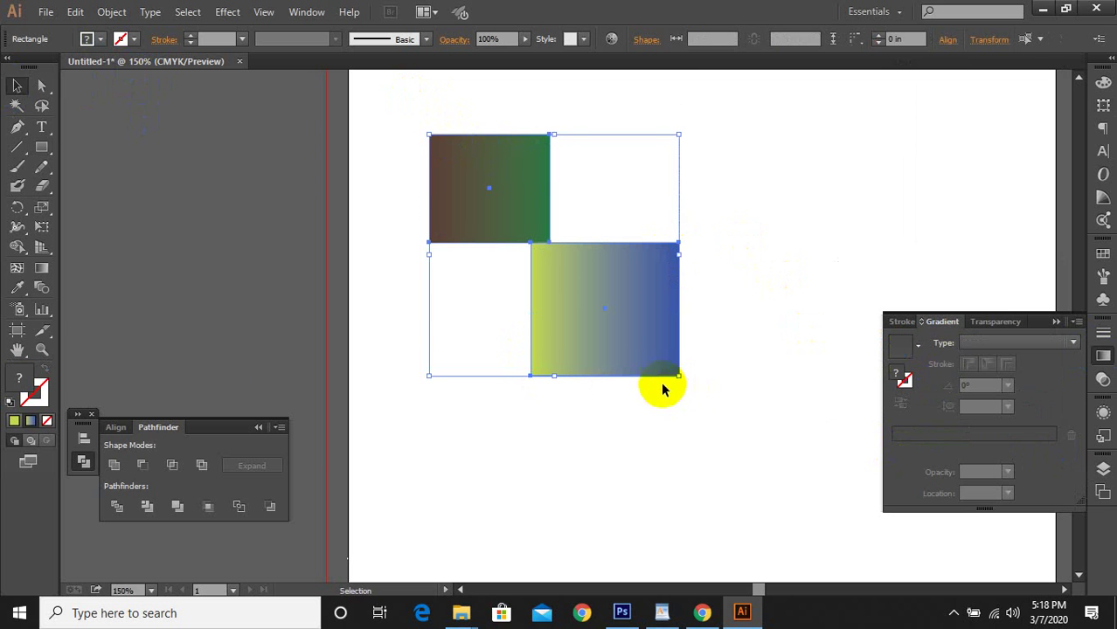
pyautogui.click(29, 311)
pyautogui.click(42, 286)
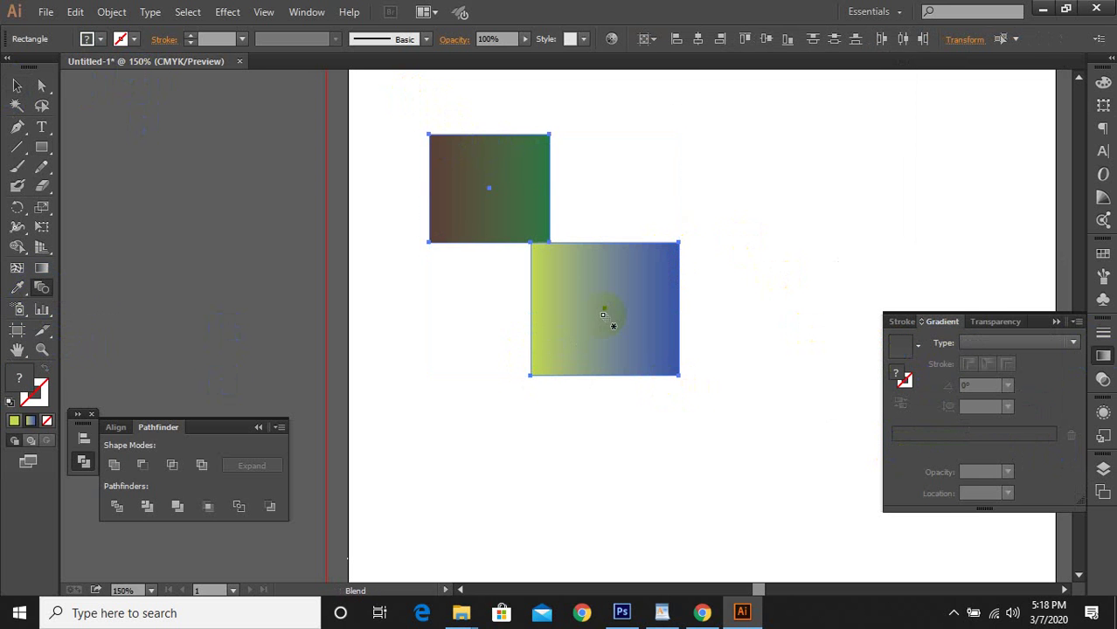
pyautogui.click(488, 195)
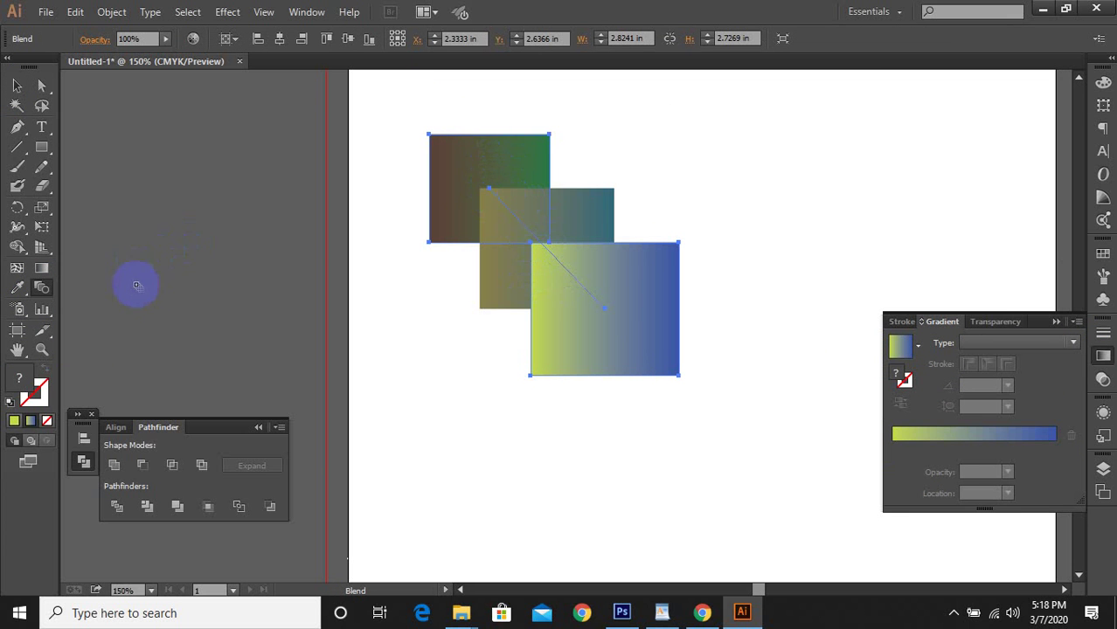
pyautogui.hotkey('ctrl', 'z')
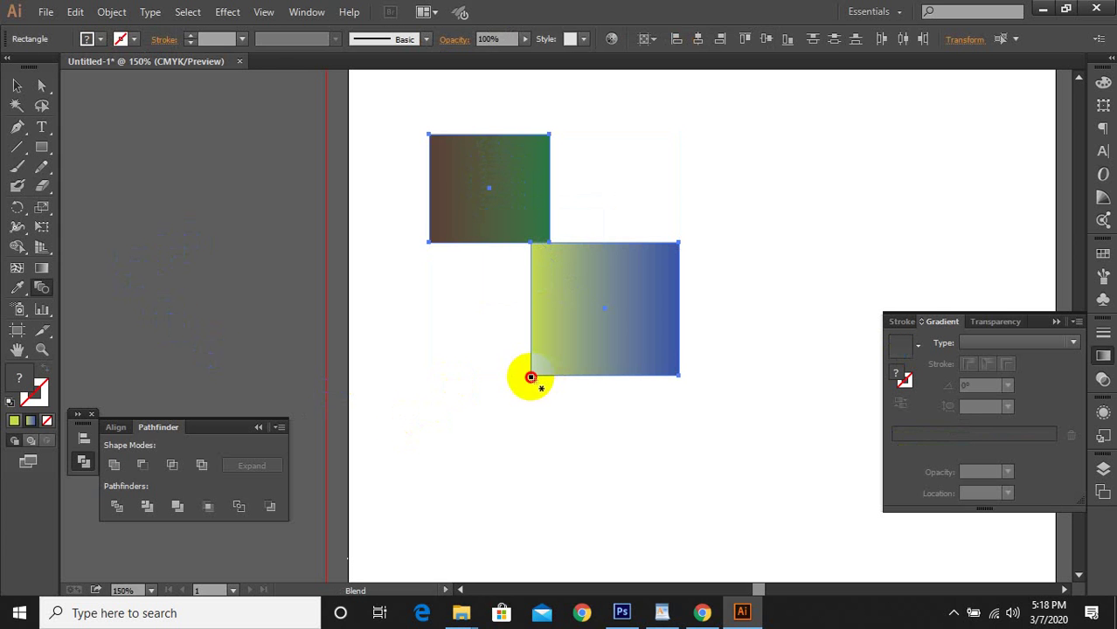
# Try blending the two rectangles between their lower-left corner anchors and undo the blend
pyautogui.click(530, 377)
pyautogui.click(429, 242)
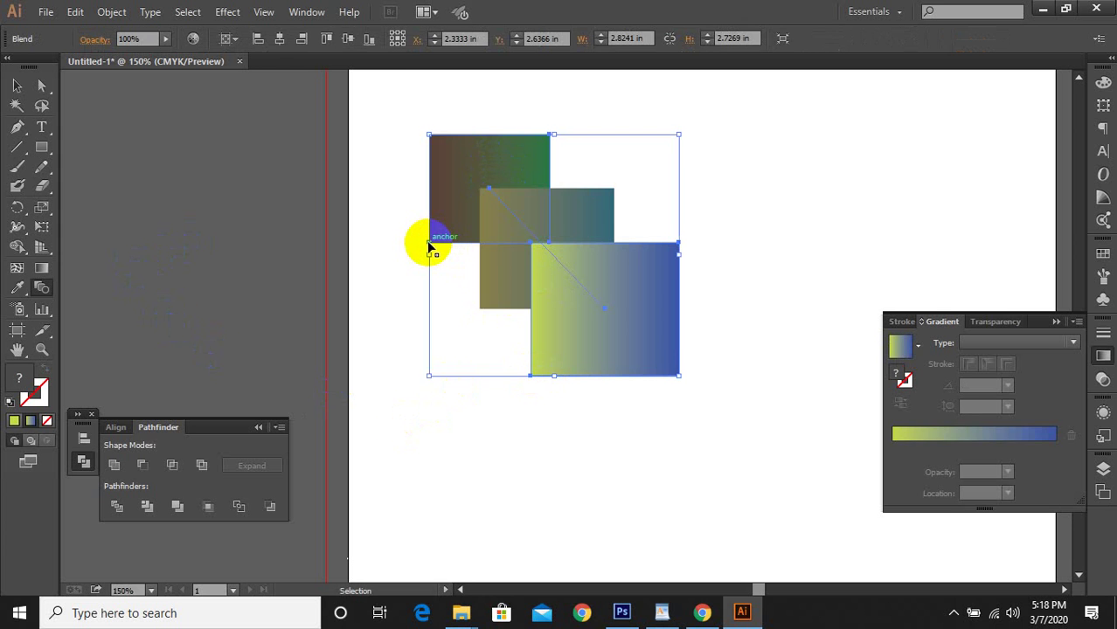
pyautogui.hotkey('ctrl', 'z')
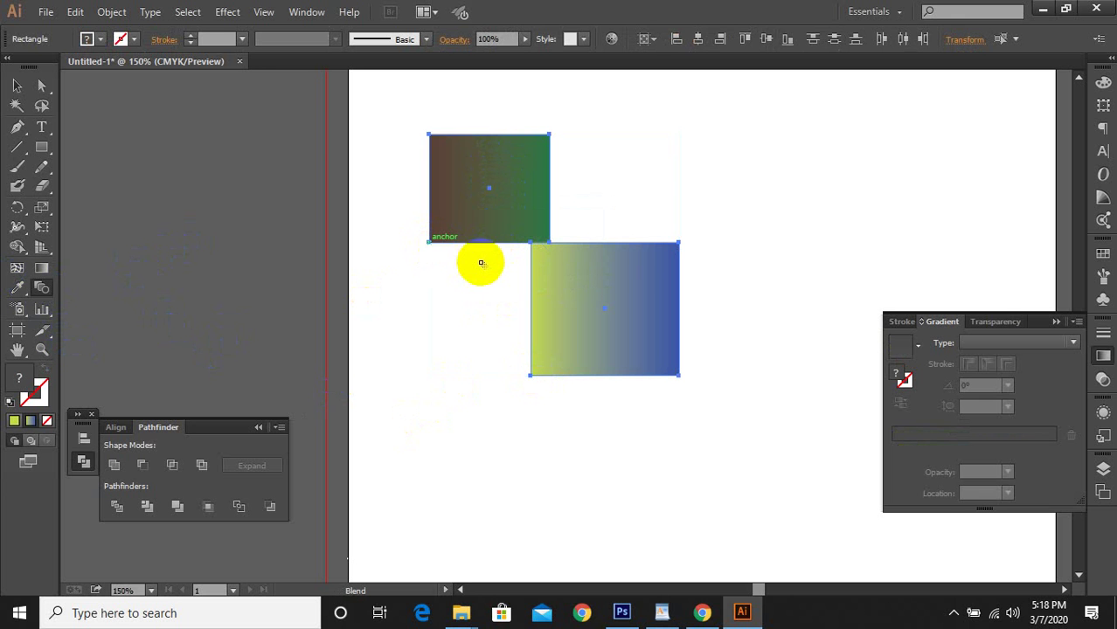
# With both rectangles selected, set the Blend Options spacing to Specified Steps with 12 steps
pyautogui.click(17, 85)
pyautogui.click(428, 138)
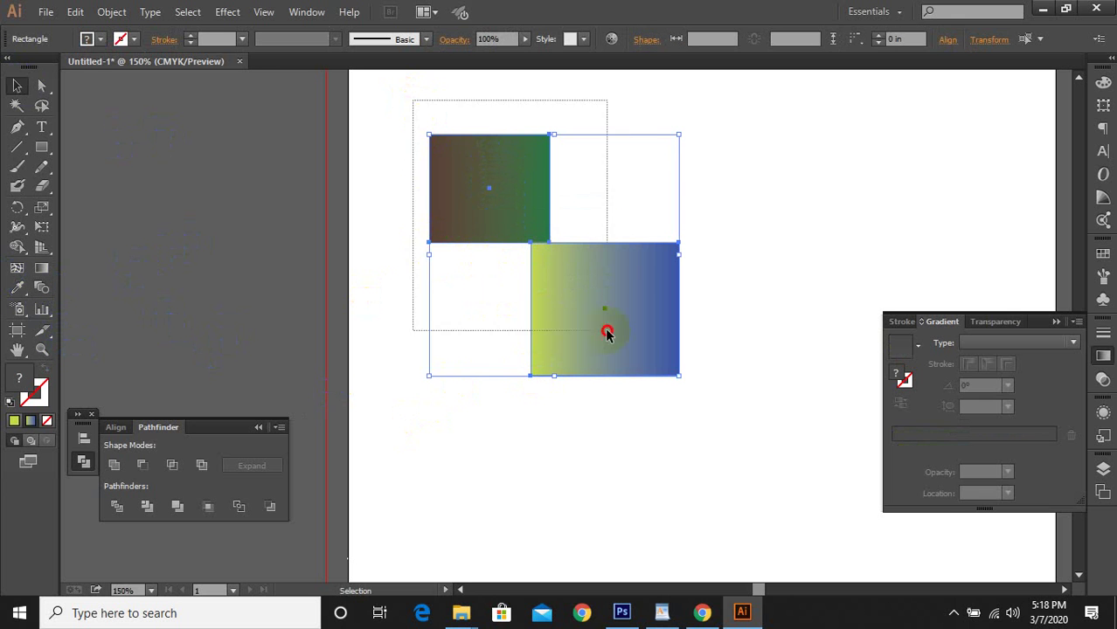
pyautogui.click(109, 12)
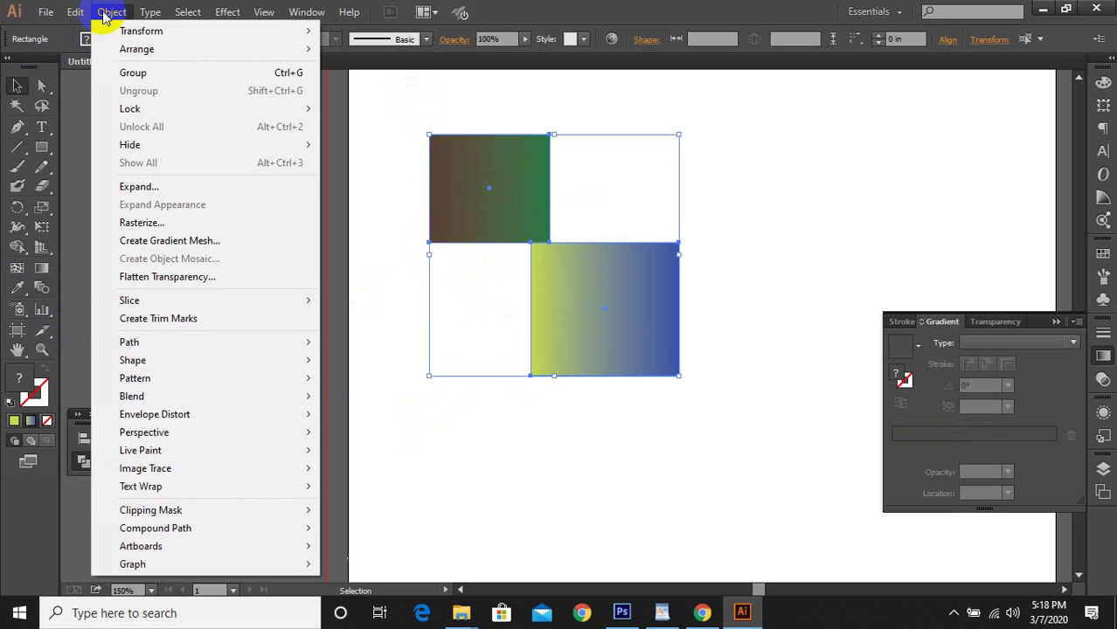
pyautogui.moveTo(151, 398)
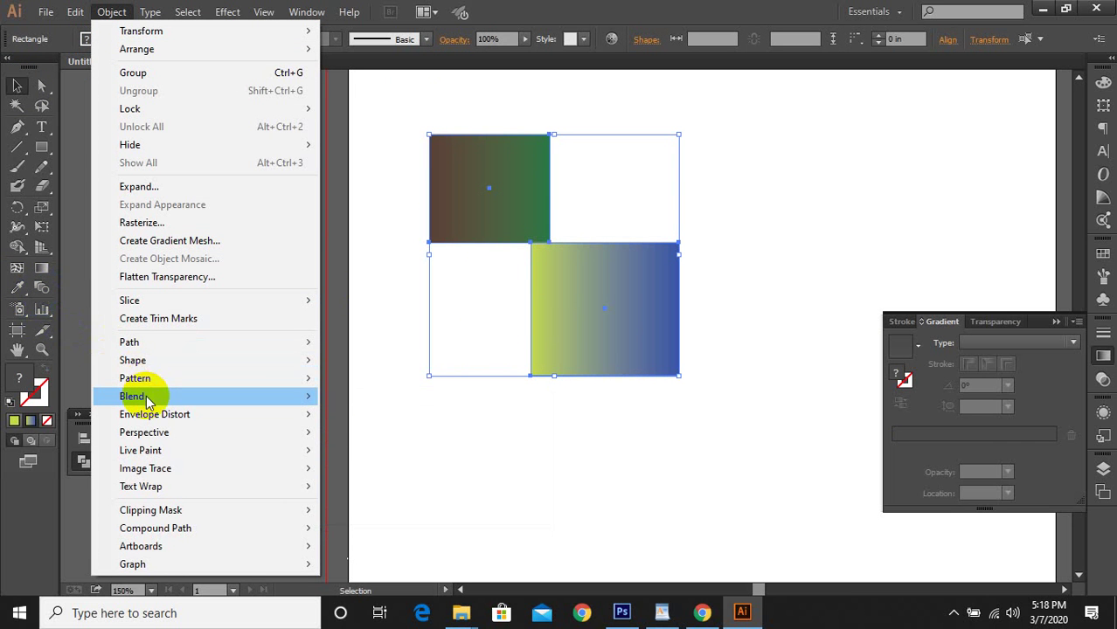
pyautogui.click(416, 447)
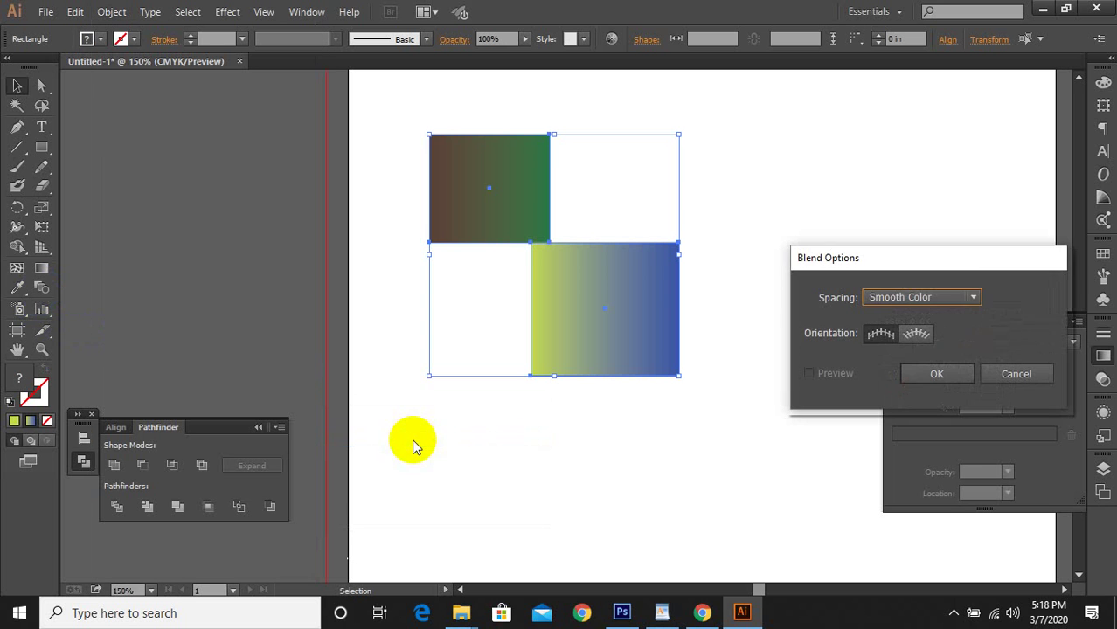
pyautogui.click(925, 305)
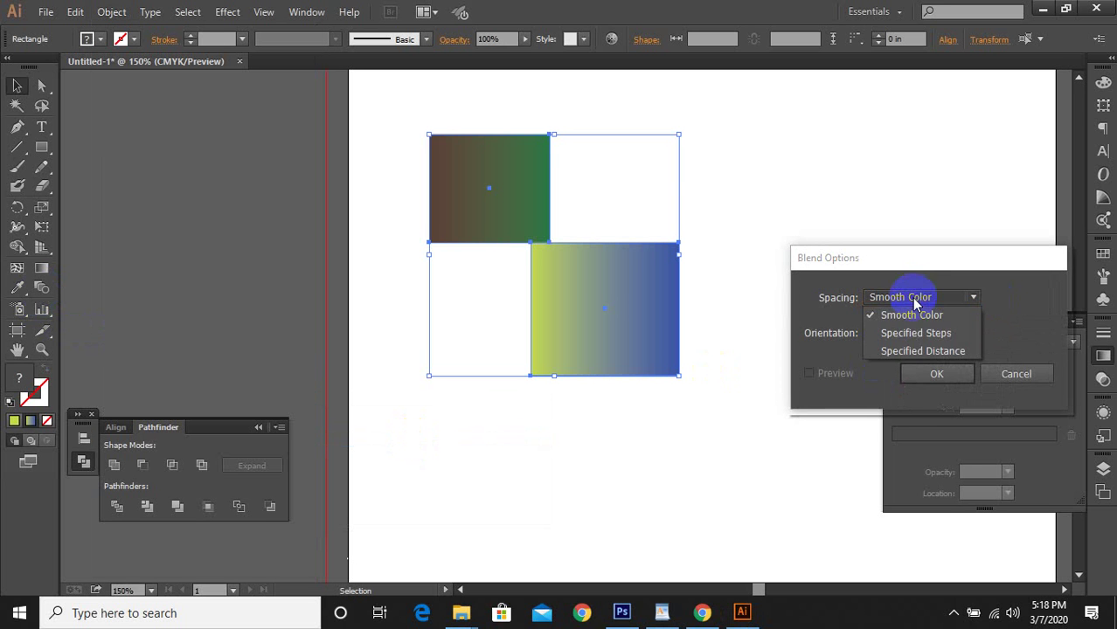
pyautogui.click(906, 339)
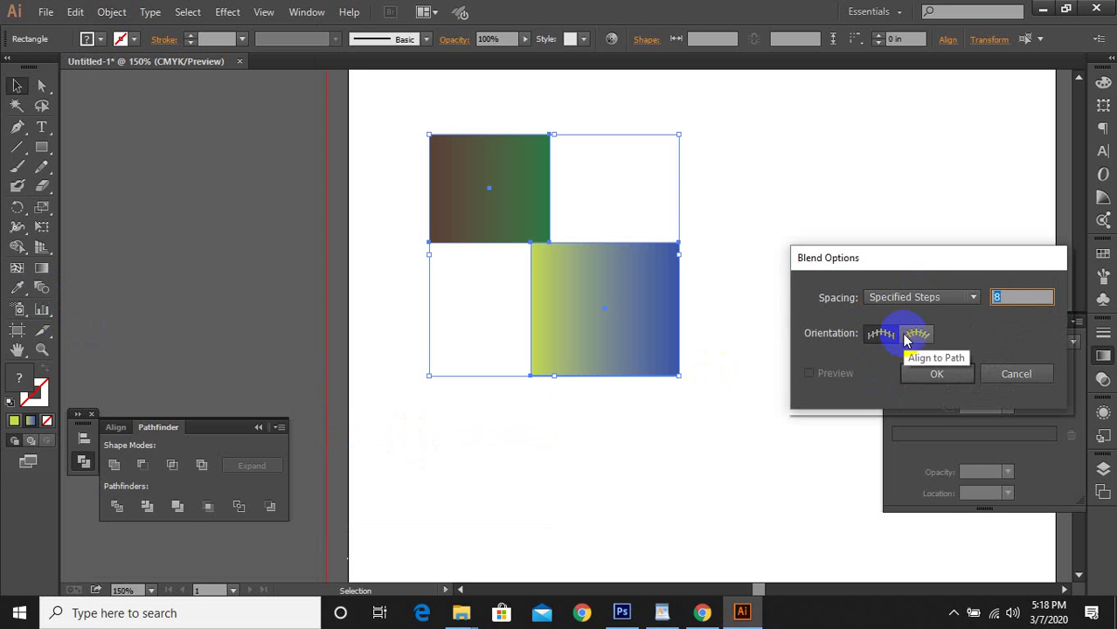
pyautogui.click(1026, 294)
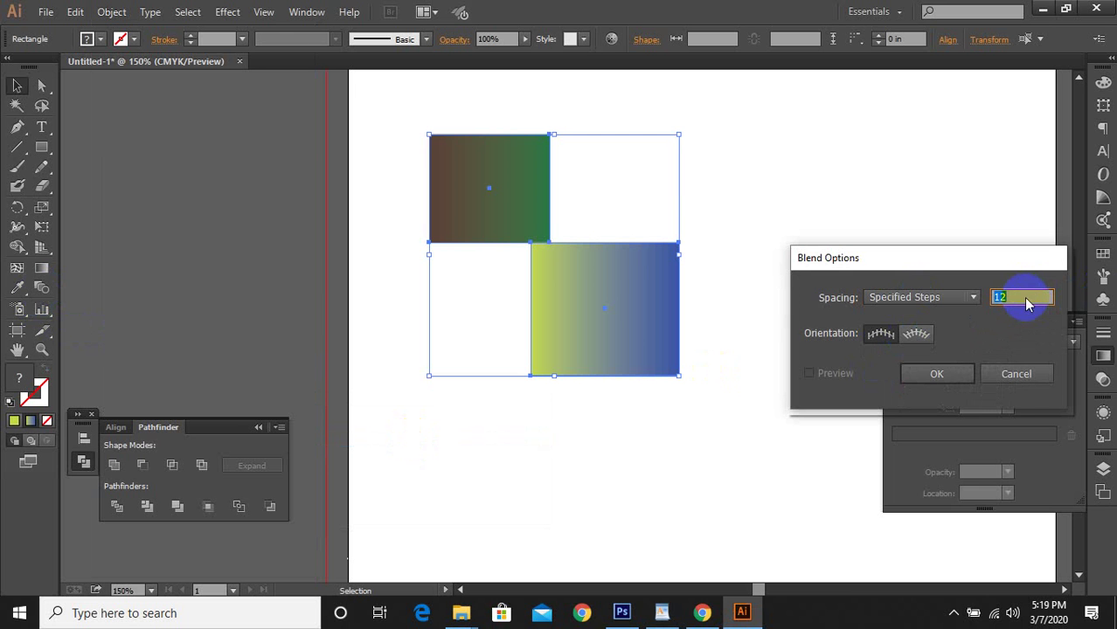
pyautogui.click(939, 373)
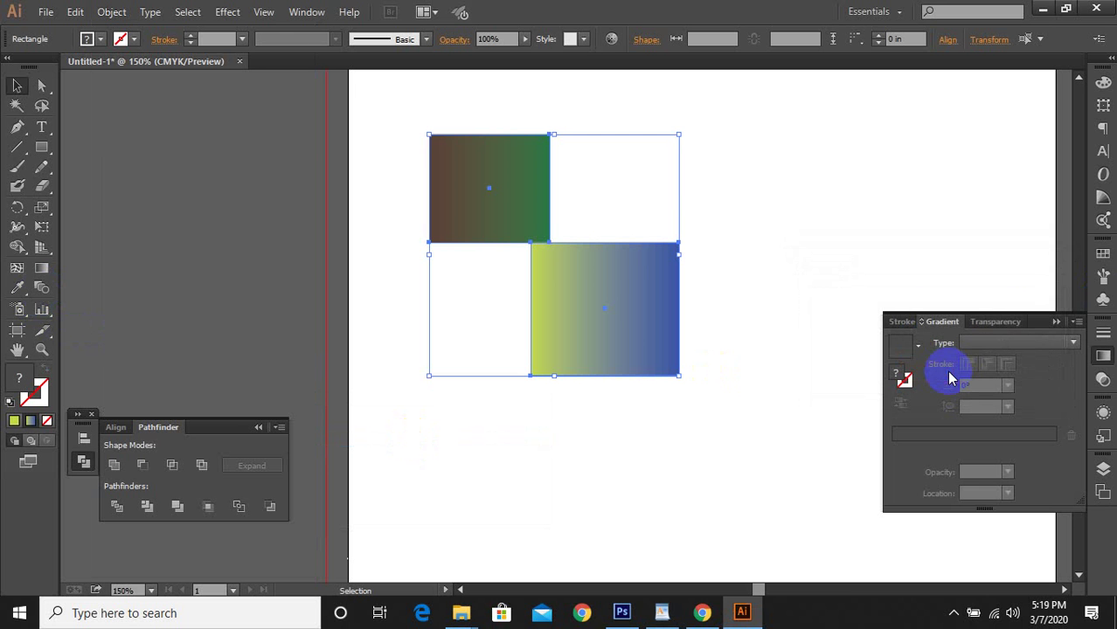
# Make a blend from the two selected gradient rectangles
pyautogui.click(104, 12)
pyautogui.moveTo(164, 400)
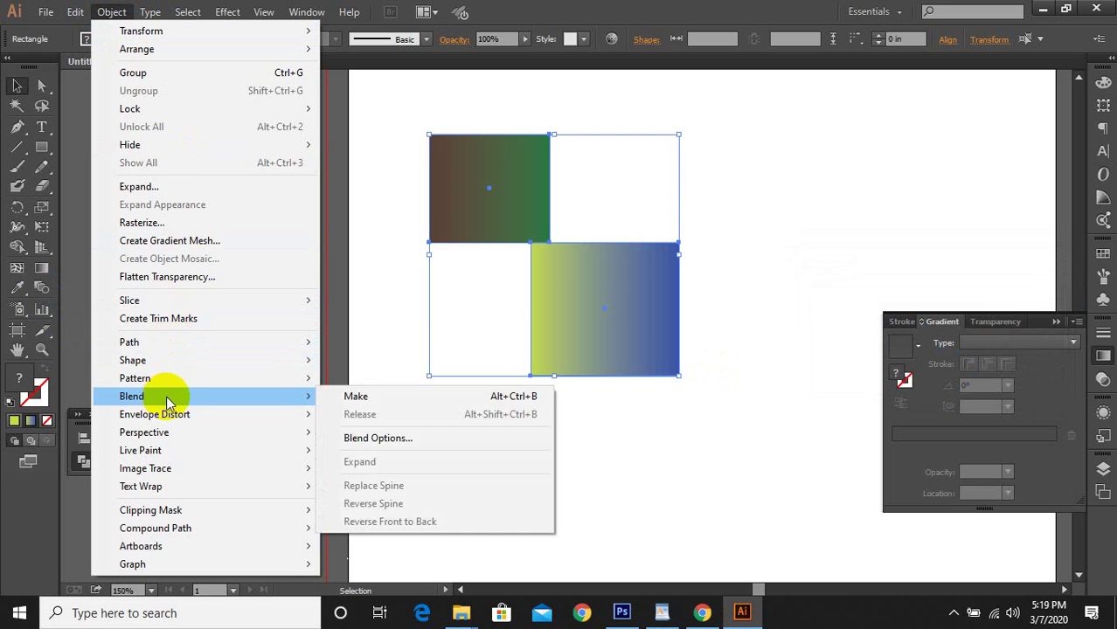
pyautogui.click(527, 402)
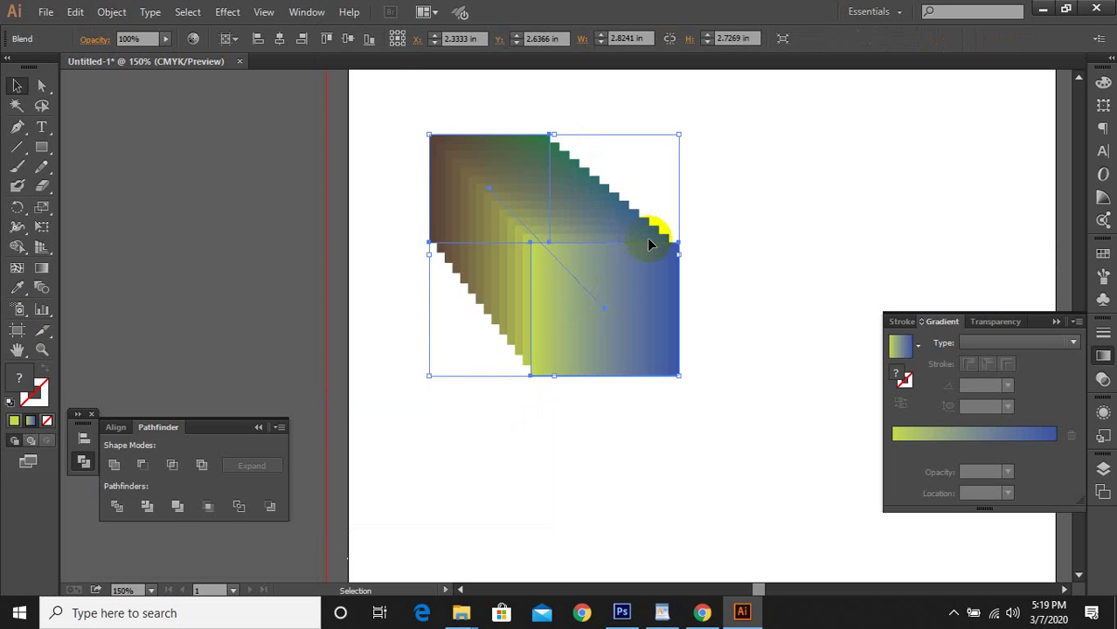
# Turn on the preview in the Blend Options, set the blend to 100 specified steps and deselect it
pyautogui.click(112, 12)
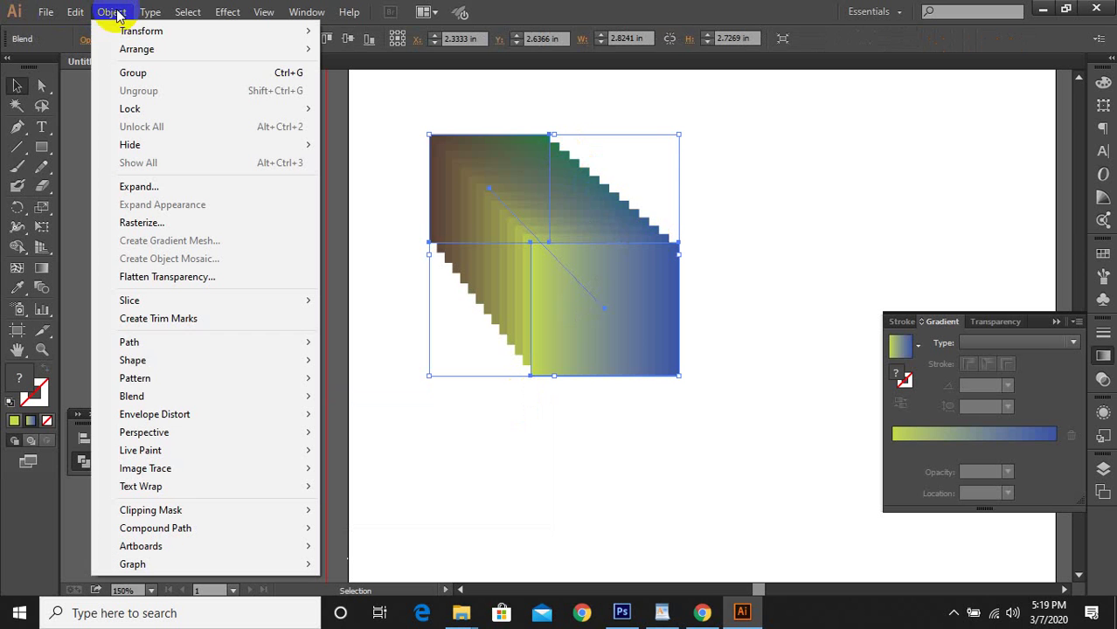
pyautogui.moveTo(157, 400)
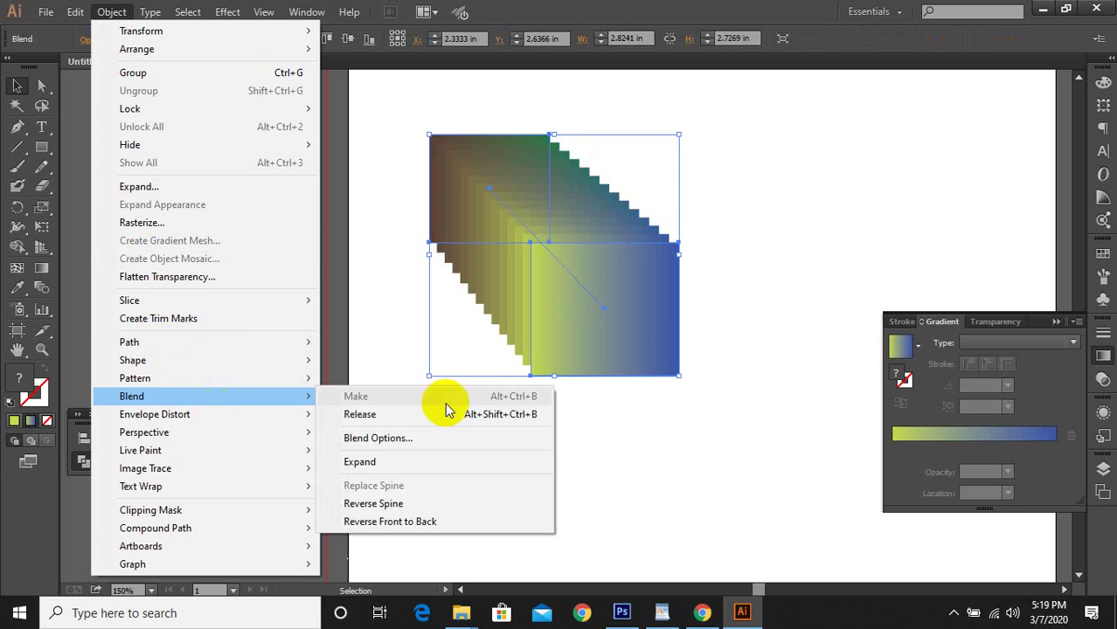
pyautogui.click(402, 434)
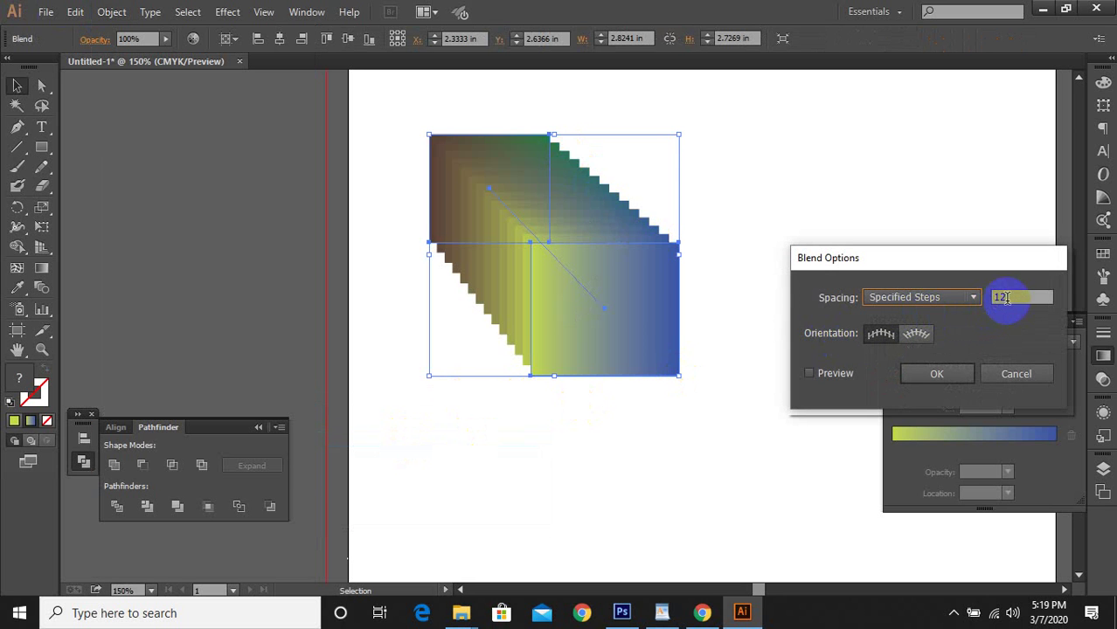
pyautogui.click(832, 374)
pyautogui.doubleClick(1027, 297)
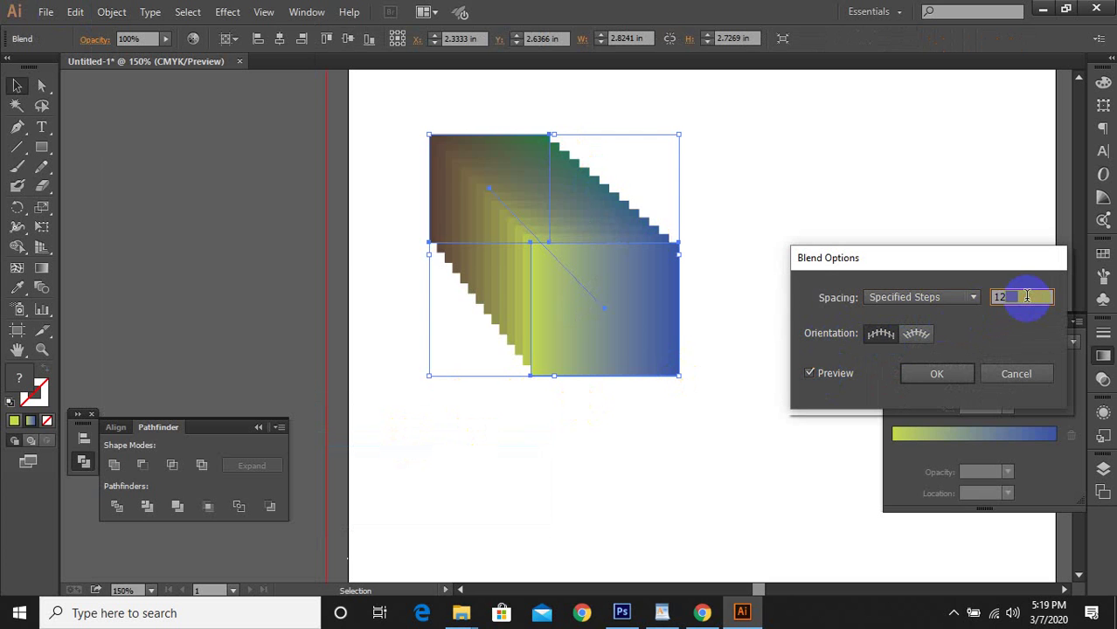
pyautogui.write('21')
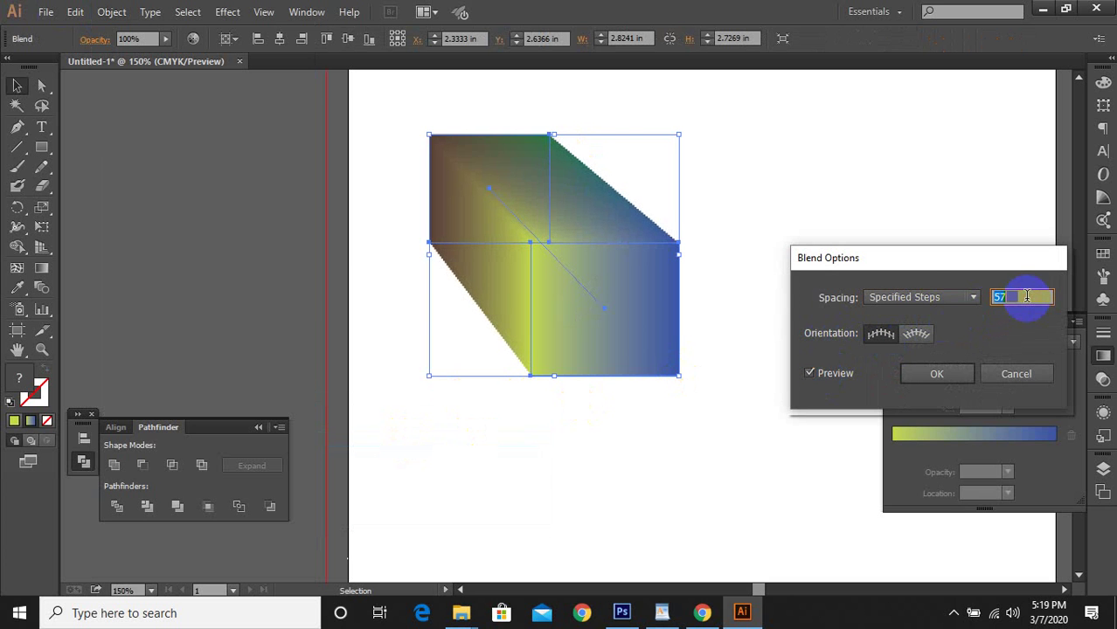
pyautogui.click(924, 297)
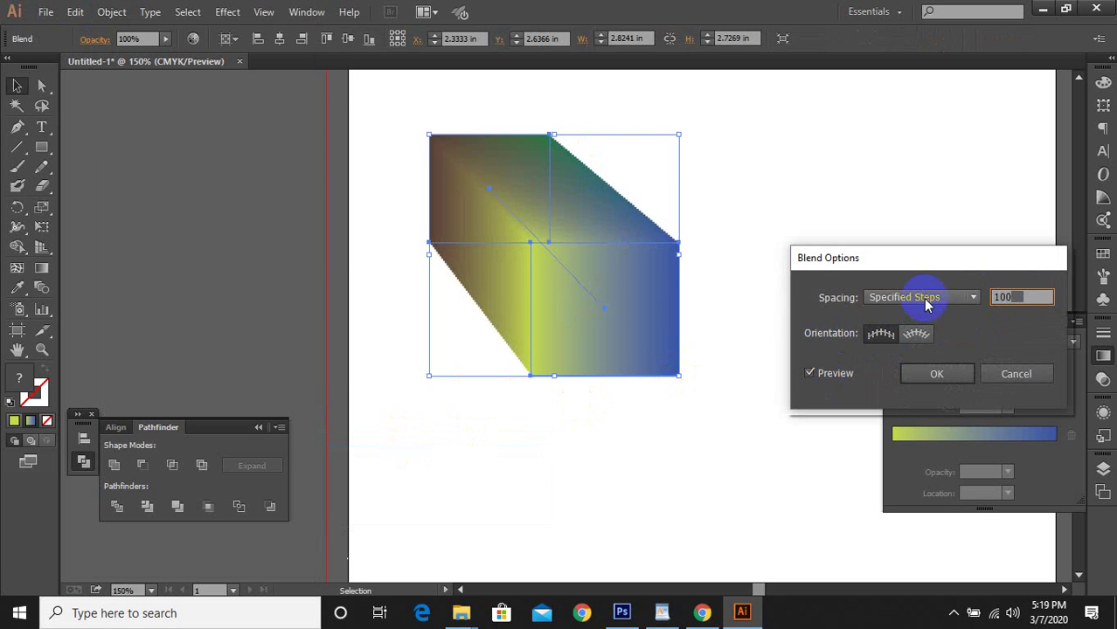
pyautogui.press('Return')
pyautogui.click(859, 276)
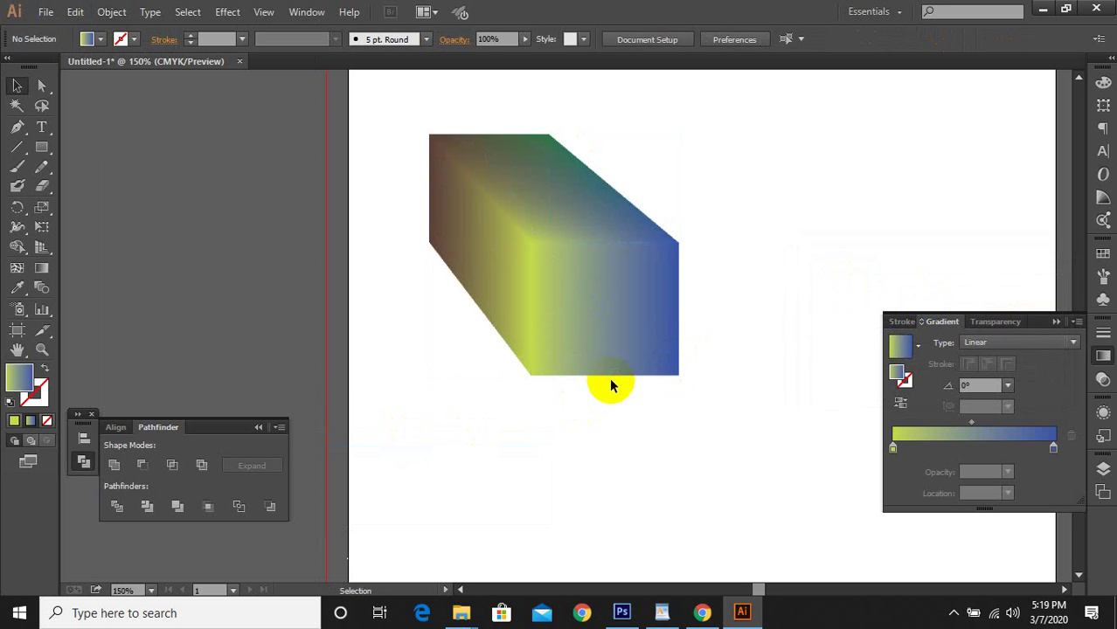
# Move the blend up and to the right, and draw two small gradient rectangles beside it, the lower one about 0.98 by 1.04 in
pyautogui.moveTo(412, 155); pyautogui.dragTo(688, 349)
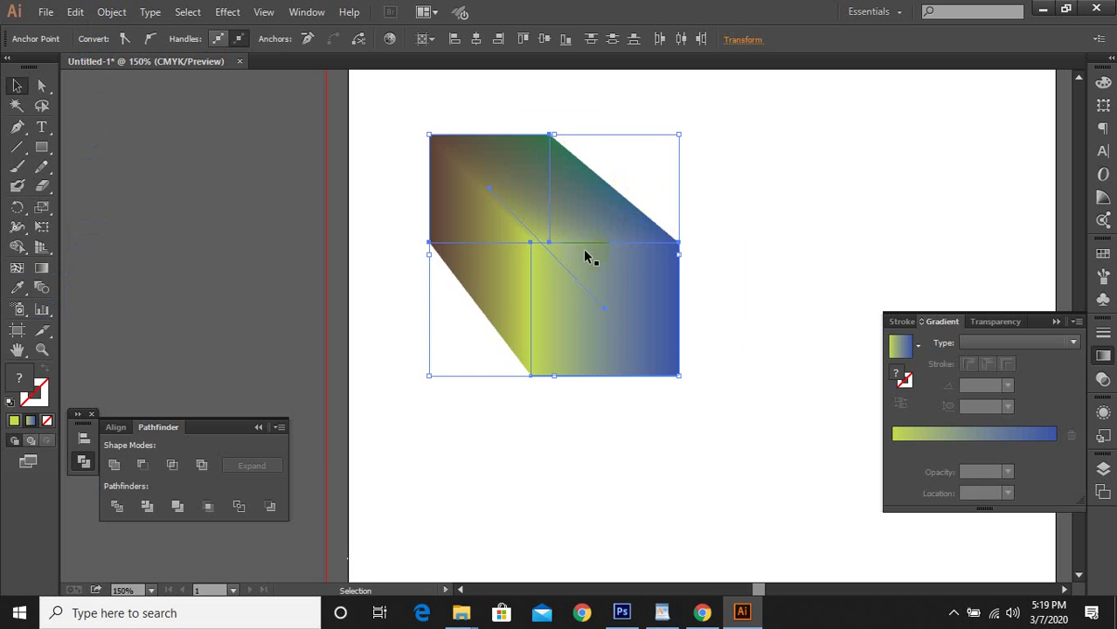
pyautogui.moveTo(589, 254); pyautogui.dragTo(773, 195)
pyautogui.click(41, 146)
pyautogui.moveTo(355, 157); pyautogui.dragTo(440, 215)
pyautogui.moveTo(527, 255); pyautogui.dragTo(439, 344)
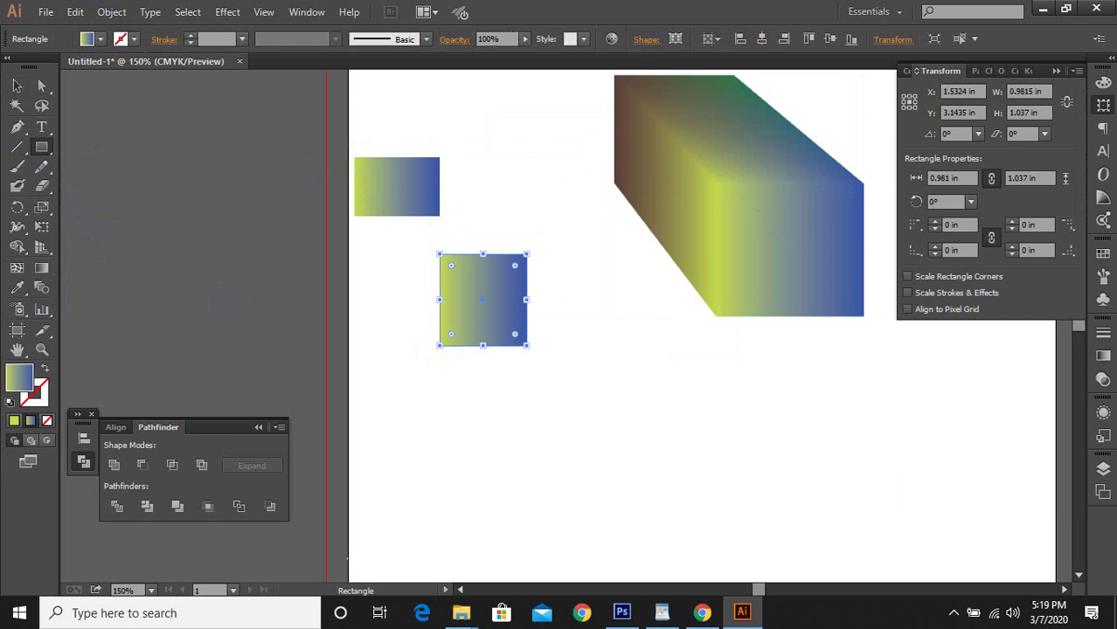
# Select both small rectangles and blend them with the Blend tool
pyautogui.moveTo(366, 135); pyautogui.dragTo(493, 297)
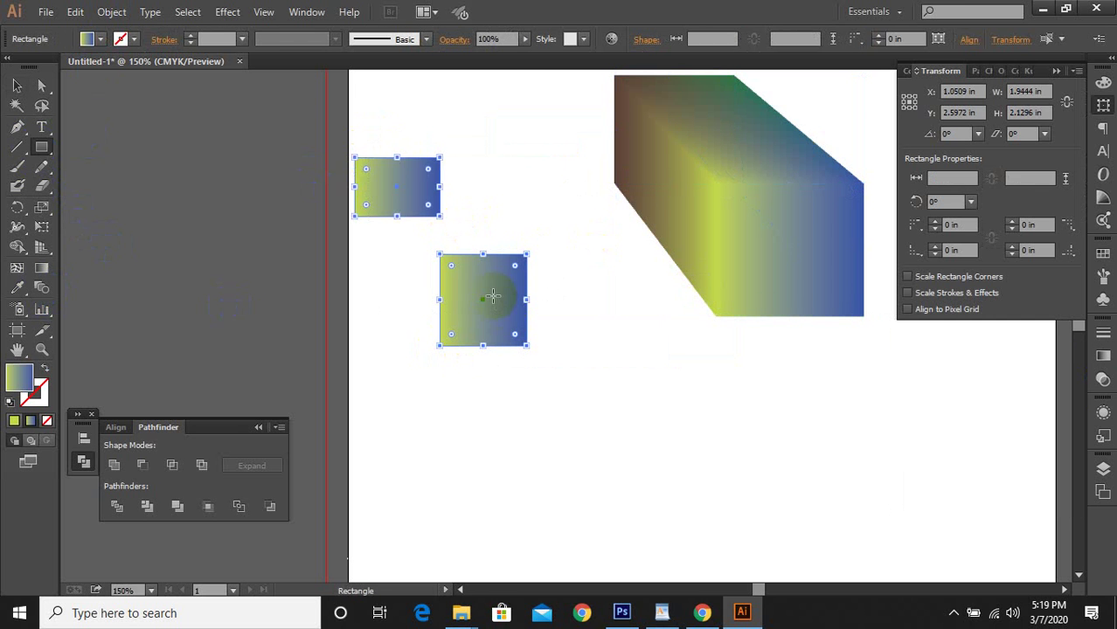
pyautogui.click(50, 294)
pyautogui.click(530, 300)
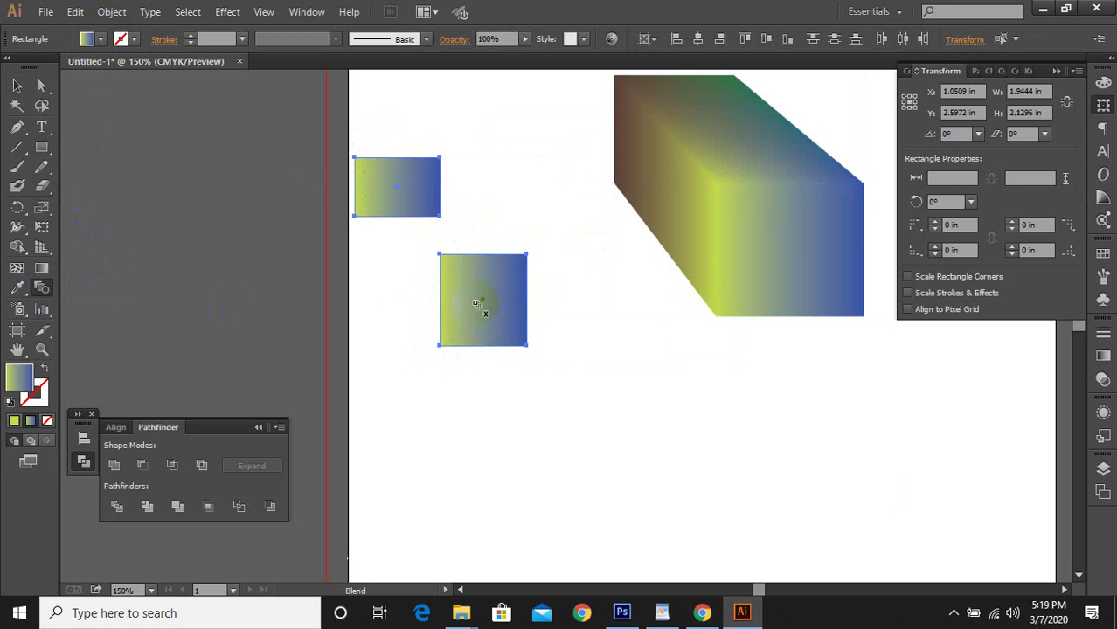
pyautogui.click(400, 208)
pyautogui.click(508, 372)
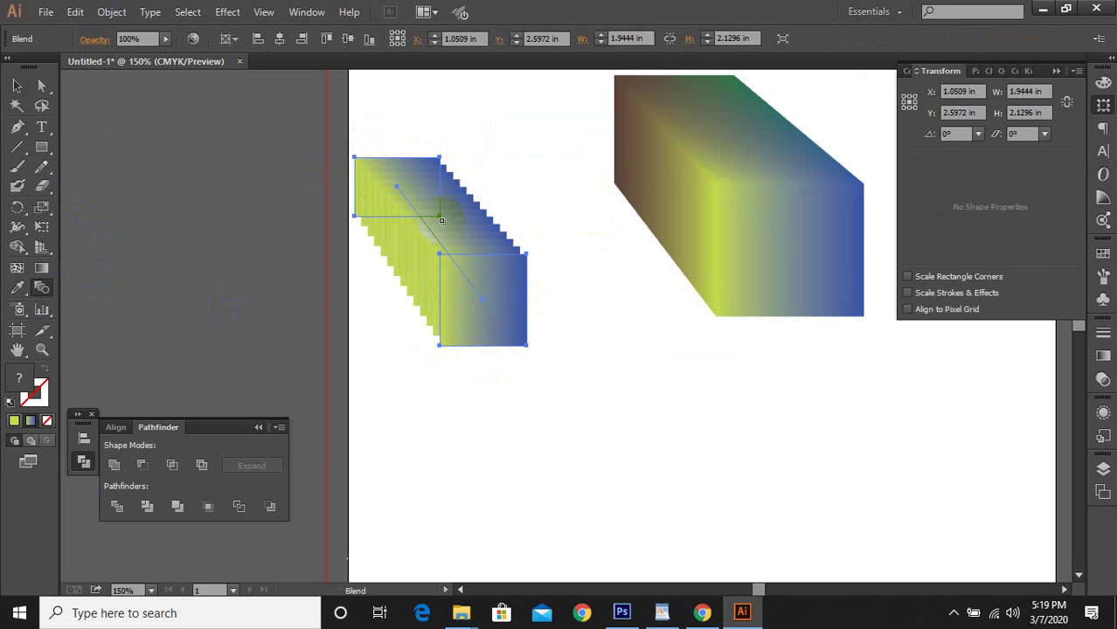
# Preview the small blend with 26 specified steps in the Blend Options and cancel the change
pyautogui.click(111, 12)
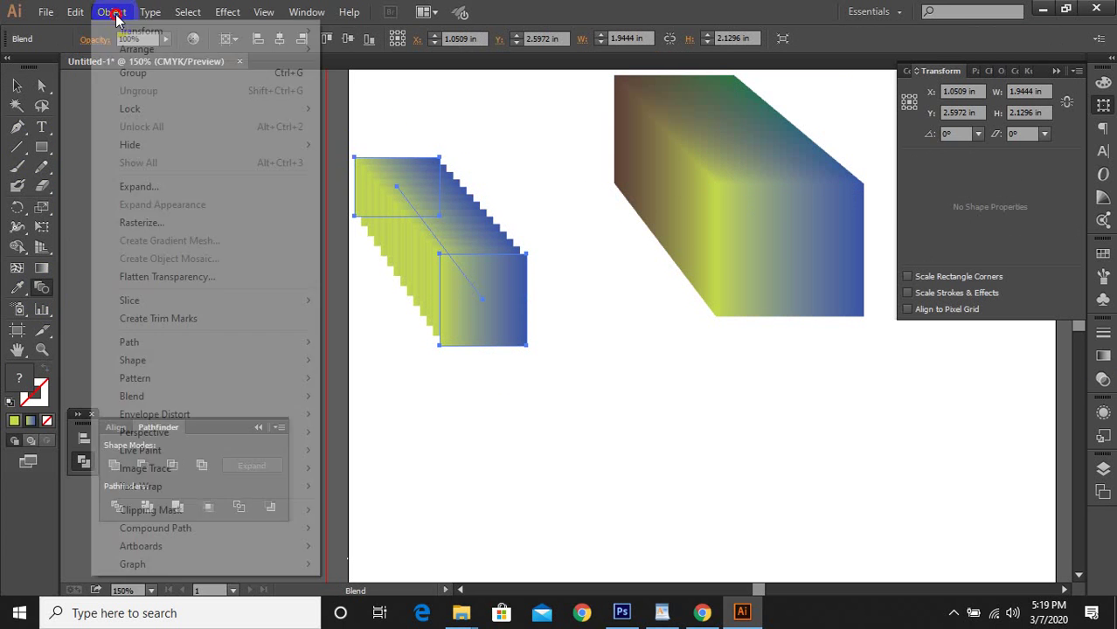
pyautogui.moveTo(146, 400)
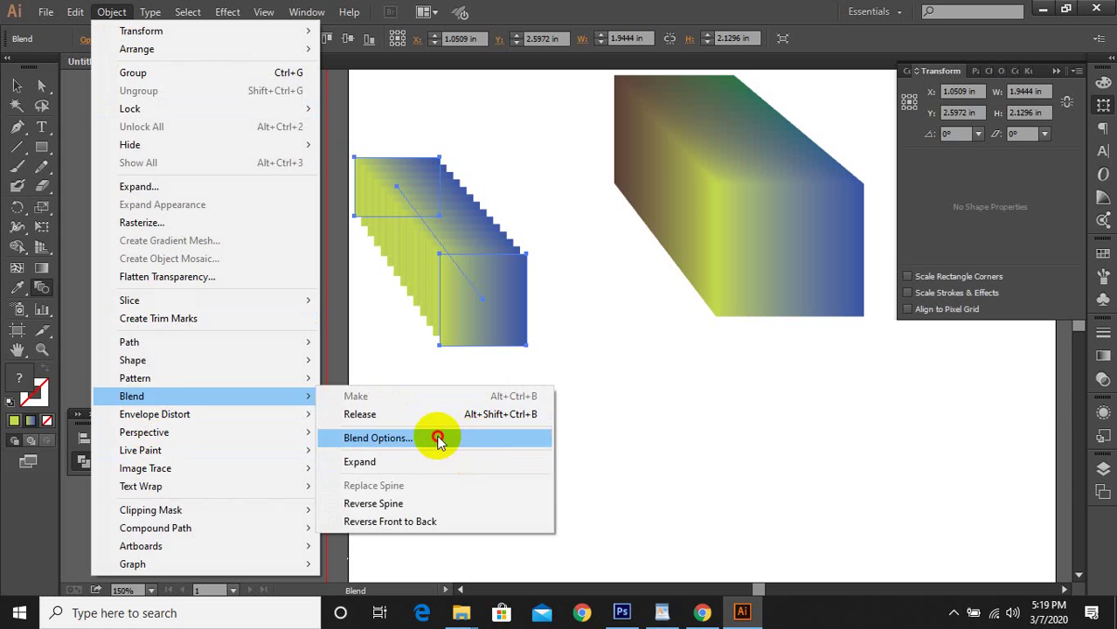
pyautogui.click(474, 437)
pyautogui.doubleClick(1005, 298)
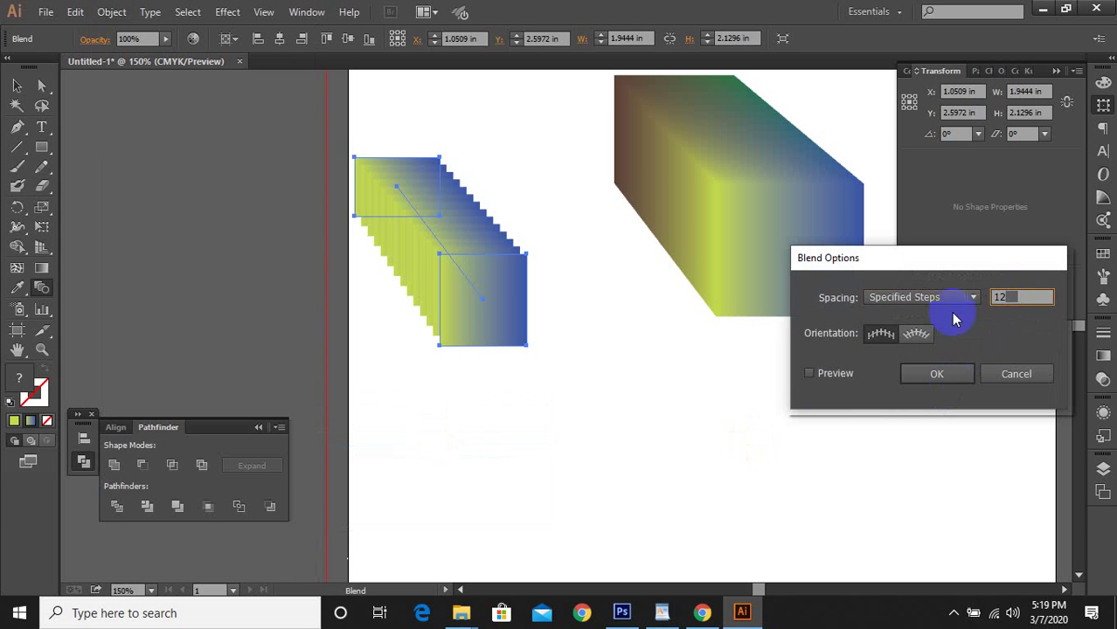
pyautogui.write('22')
pyautogui.click(809, 373)
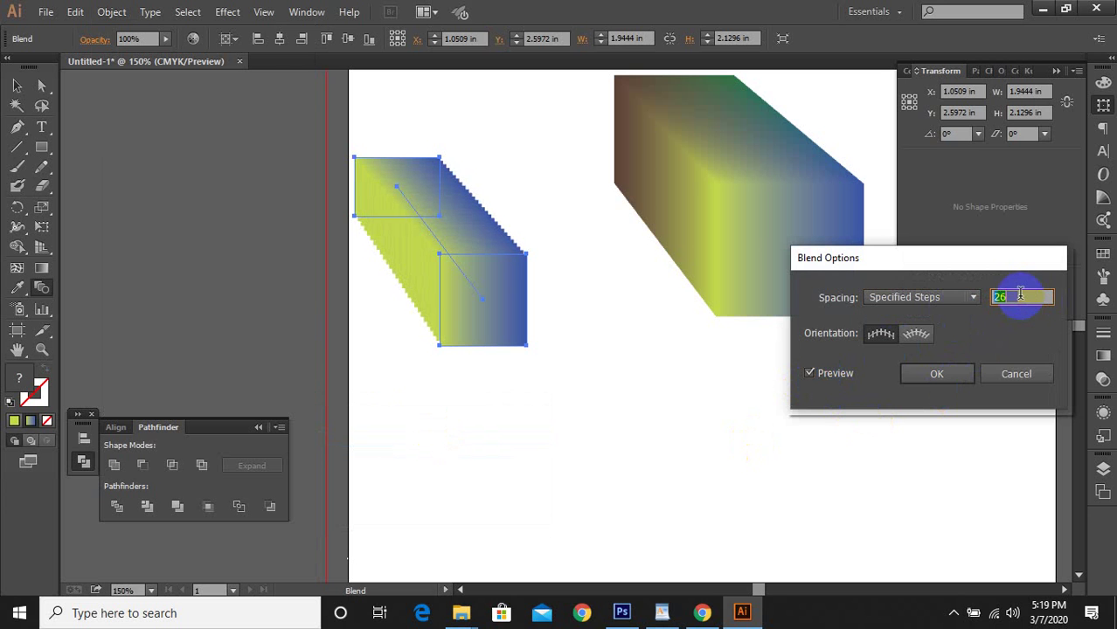
pyautogui.click(994, 374)
# Select both blended shapes and delete them
pyautogui.moveTo(448, 125); pyautogui.dragTo(704, 372)
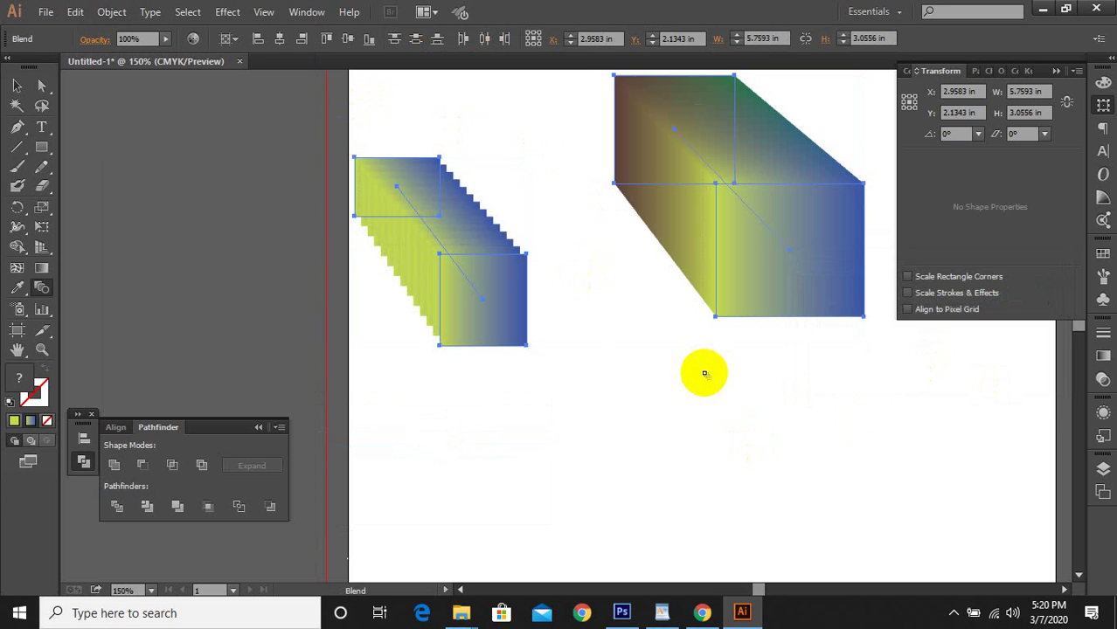
pyautogui.press('Delete')
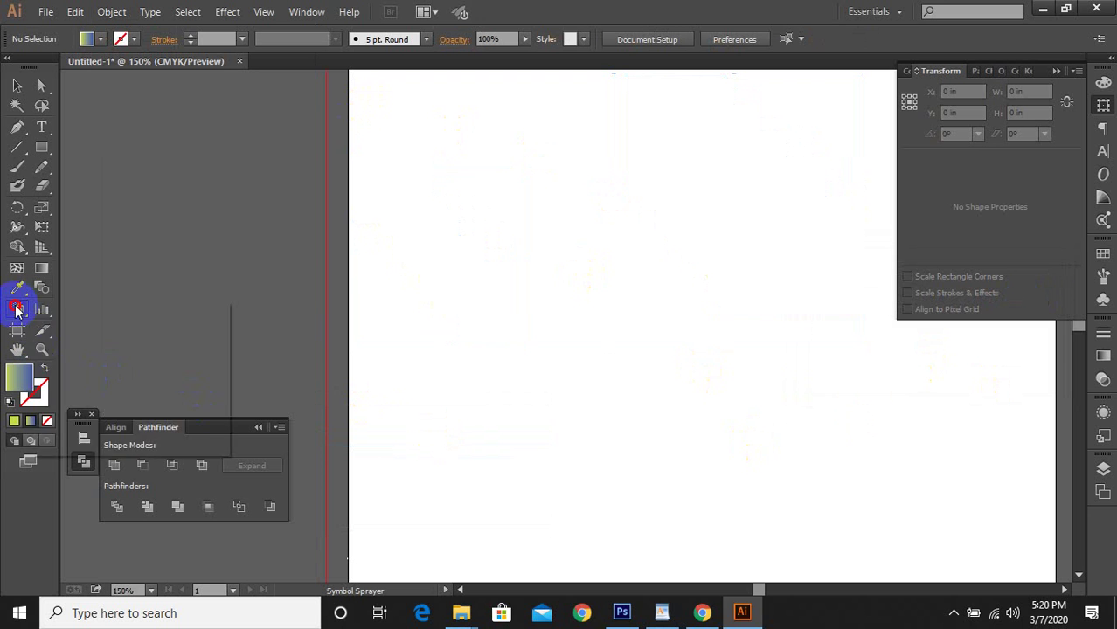
# With the Symbol Sprayer, spray one Gerbera flower on the artboard and a Vector Grime splatter to its right
pyautogui.click(83, 306)
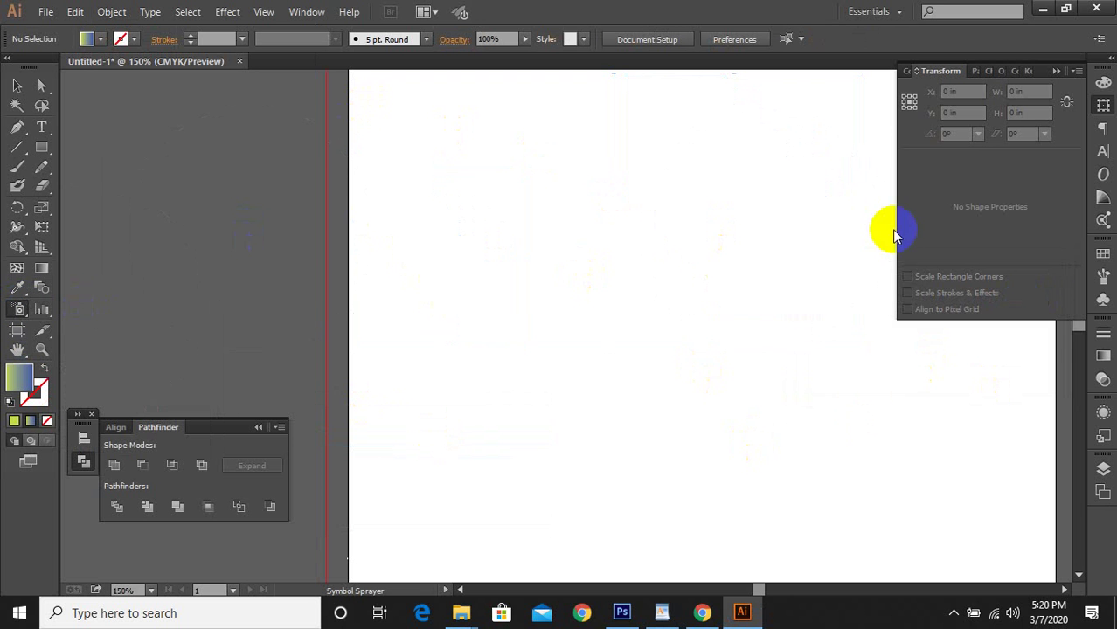
pyautogui.click(1103, 301)
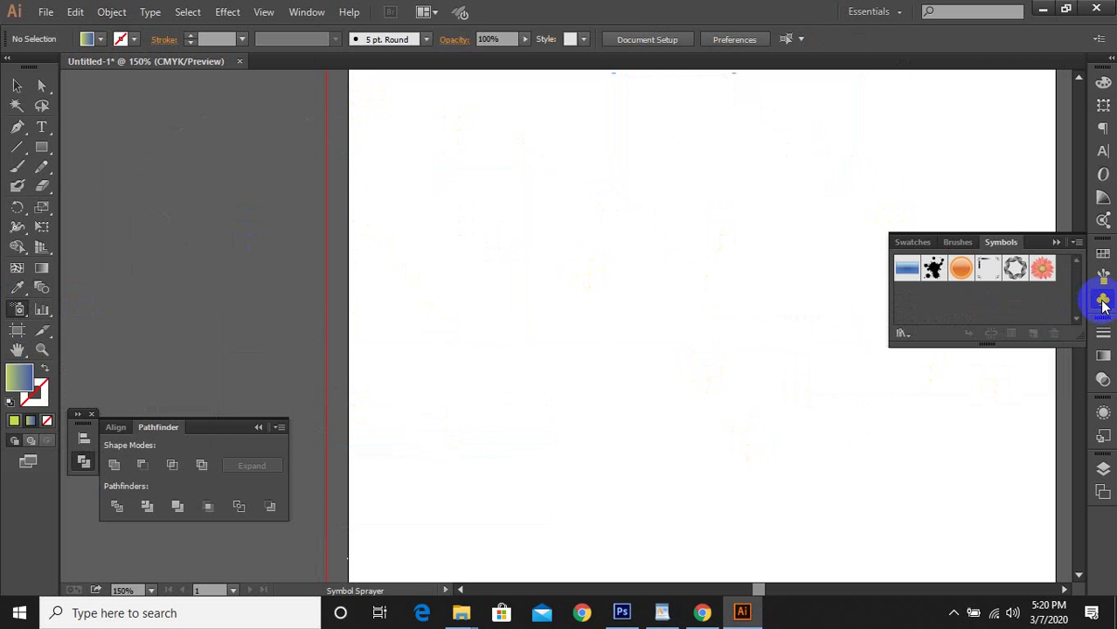
pyautogui.click(1042, 273)
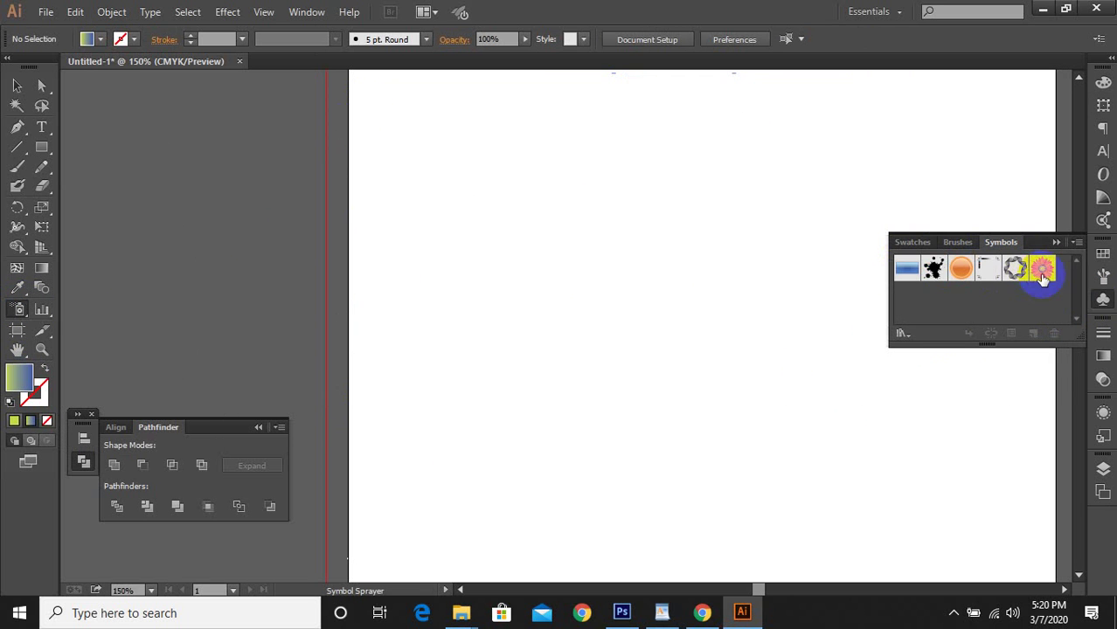
pyautogui.click(549, 213)
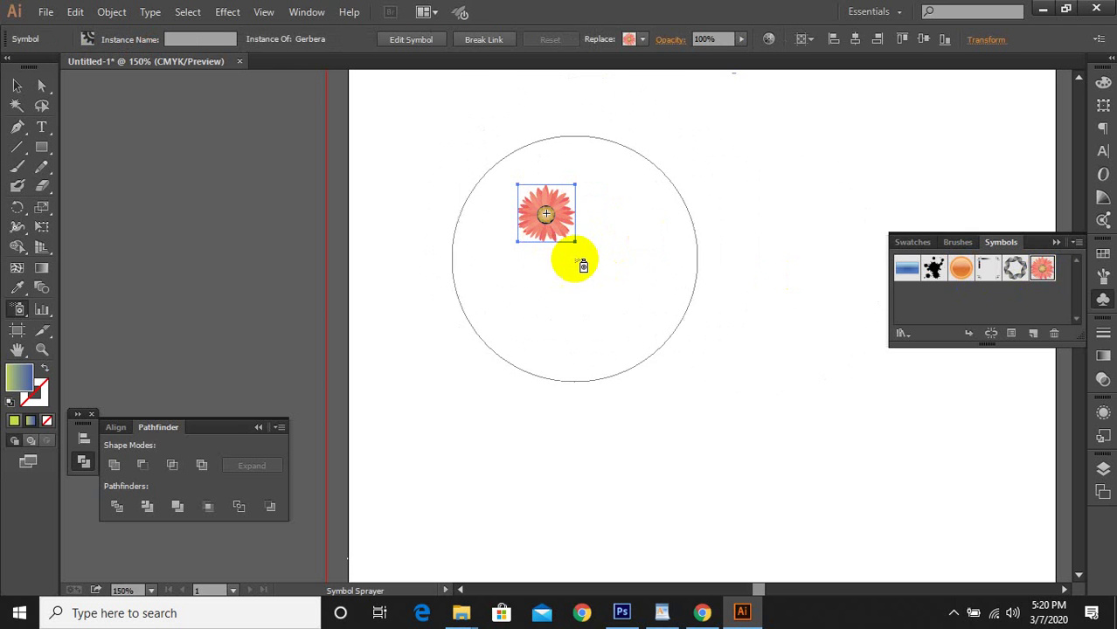
pyautogui.click(933, 267)
pyautogui.moveTo(793, 262)
pyautogui.mouseDown()
pyautogui.moveTo(728, 223)
pyautogui.moveTo(767, 215)
pyautogui.mouseUp()
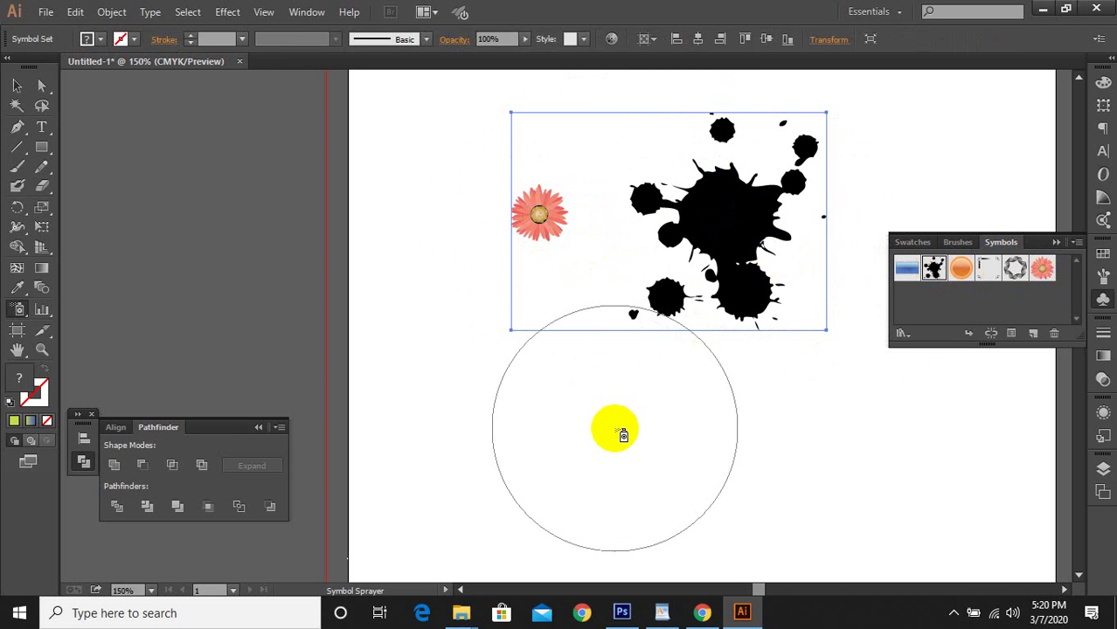
pyautogui.click(930, 268)
pyautogui.press('v')
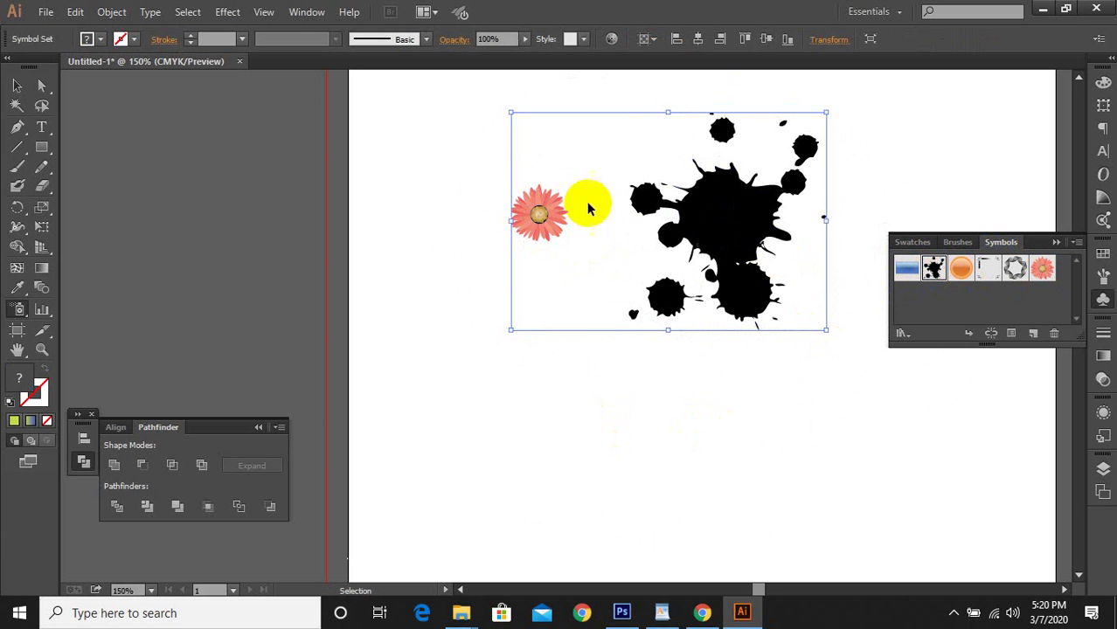
# Delete the symbol set with the flower and the ink splatter
pyautogui.moveTo(447, 149); pyautogui.dragTo(655, 325)
pyautogui.hotkey('shift', 's')
pyautogui.press('Delete')
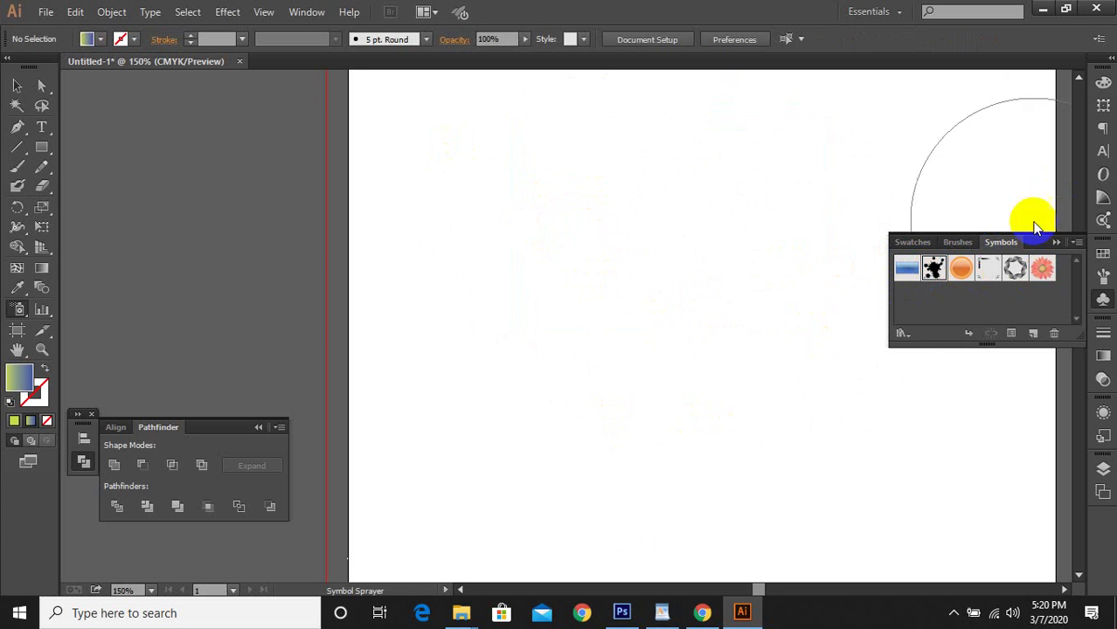
# Spray two Vector Grime splatters, one below the other, near the top centre of the artboard
pyautogui.click(933, 267)
pyautogui.click(612, 177)
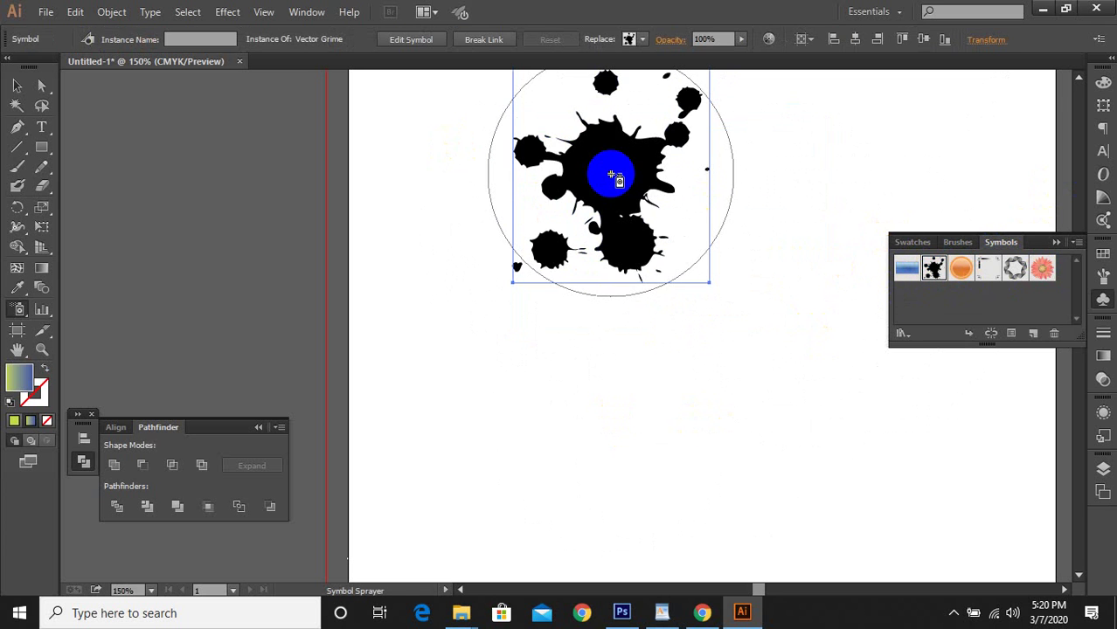
pyautogui.moveTo(612, 177); pyautogui.dragTo(628, 187)
pyautogui.moveTo(641, 317); pyautogui.dragTo(711, 333)
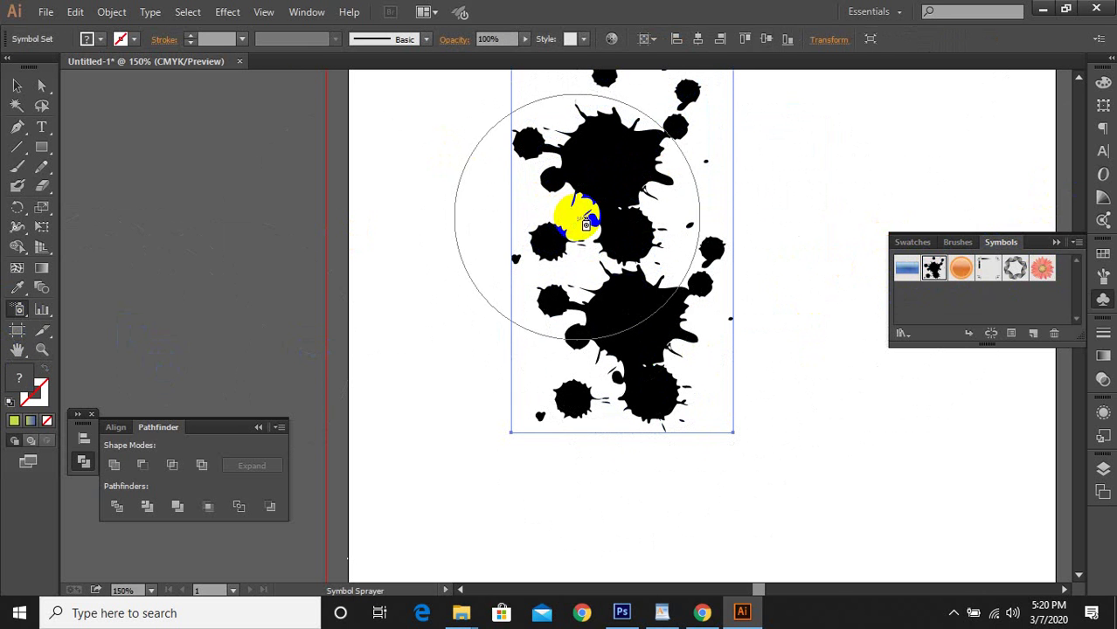
# Try to recolour the splatter symbol set with the CMYK Blue swatch
pyautogui.click(87, 39)
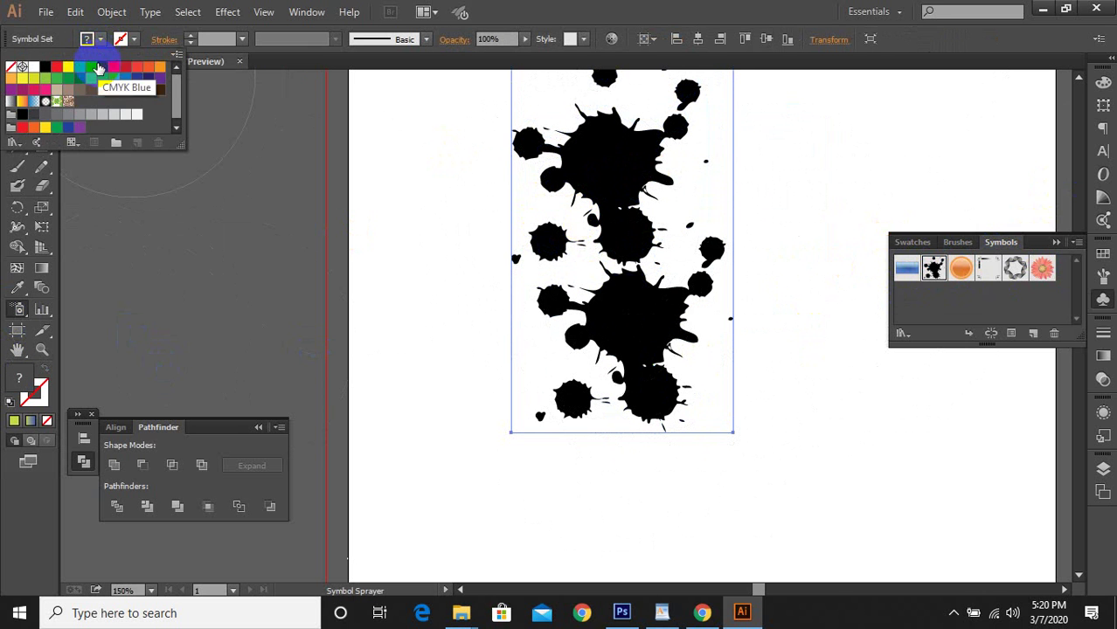
pyautogui.click(123, 90)
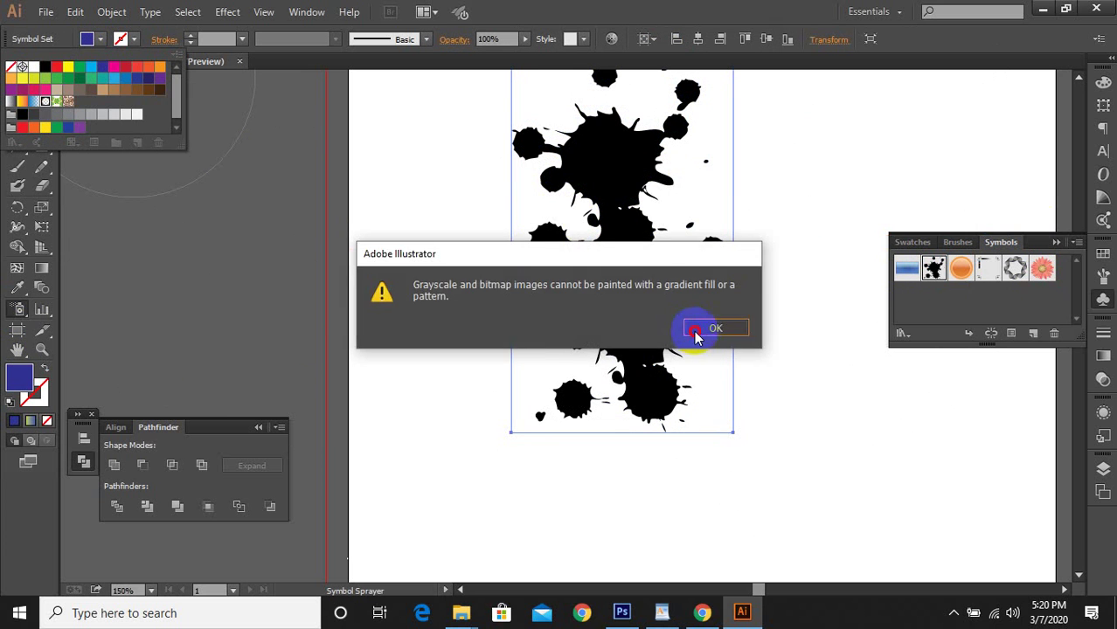
pyautogui.click(704, 327)
pyautogui.moveTo(704, 199)
pyautogui.mouseDown()
pyautogui.moveTo(666, 272)
pyautogui.moveTo(717, 287)
pyautogui.moveTo(702, 261)
pyautogui.mouseUp()
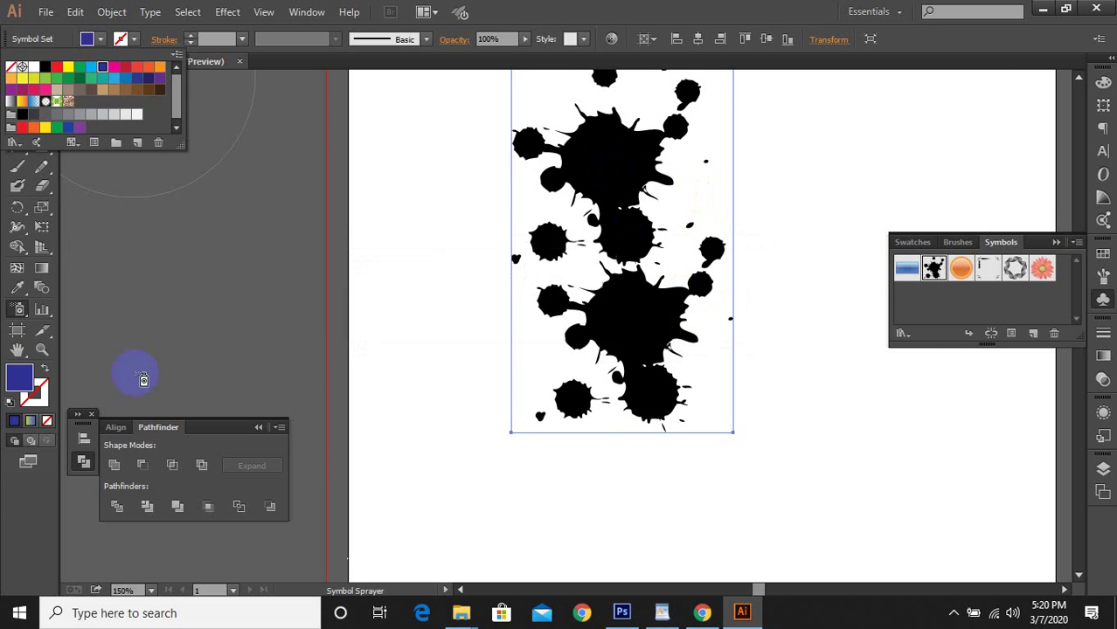
pyautogui.click(399, 318)
pyautogui.click(615, 265)
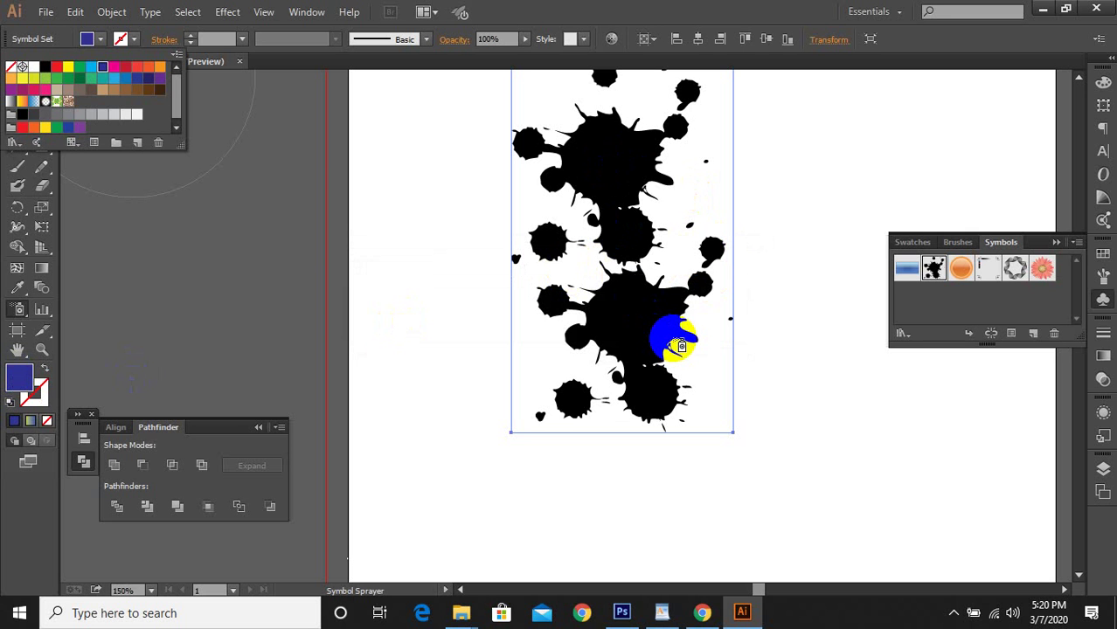
pyautogui.click(624, 163)
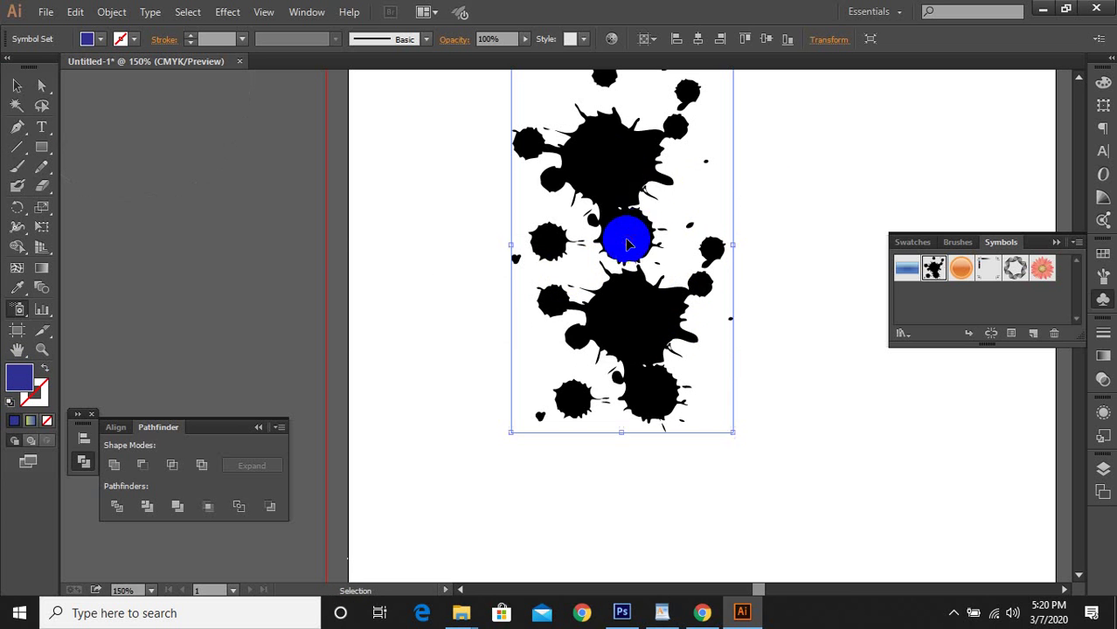
pyautogui.click(13, 88)
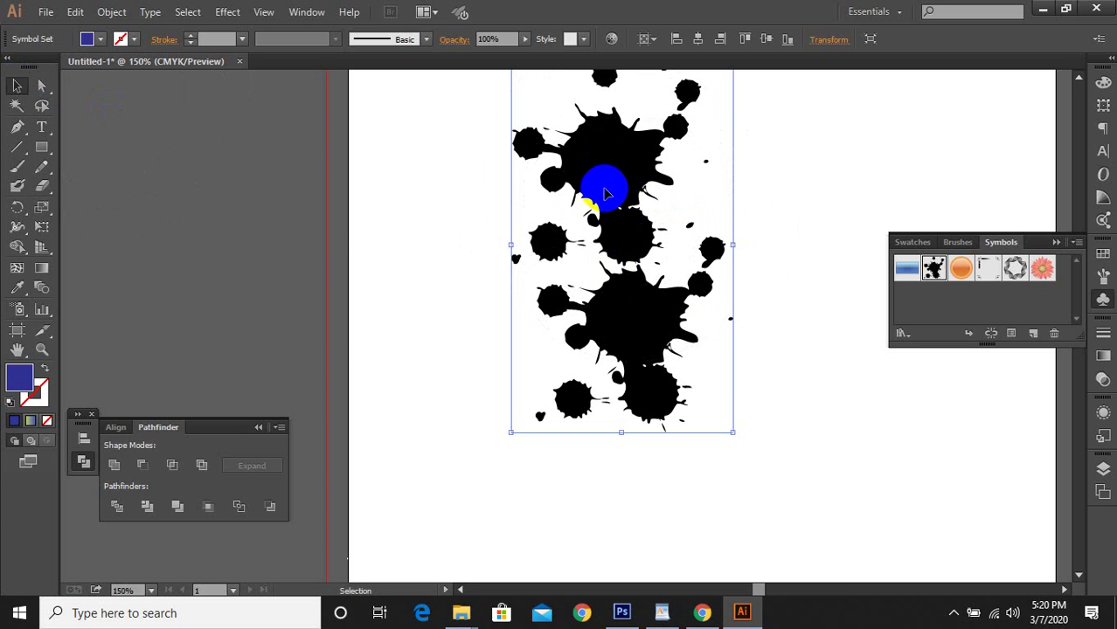
# Move the splatter symbol set down so both splatters fit in view and expand it into separate symbol instances
pyautogui.moveTo(600, 182); pyautogui.dragTo(616, 254)
pyautogui.click(577, 207)
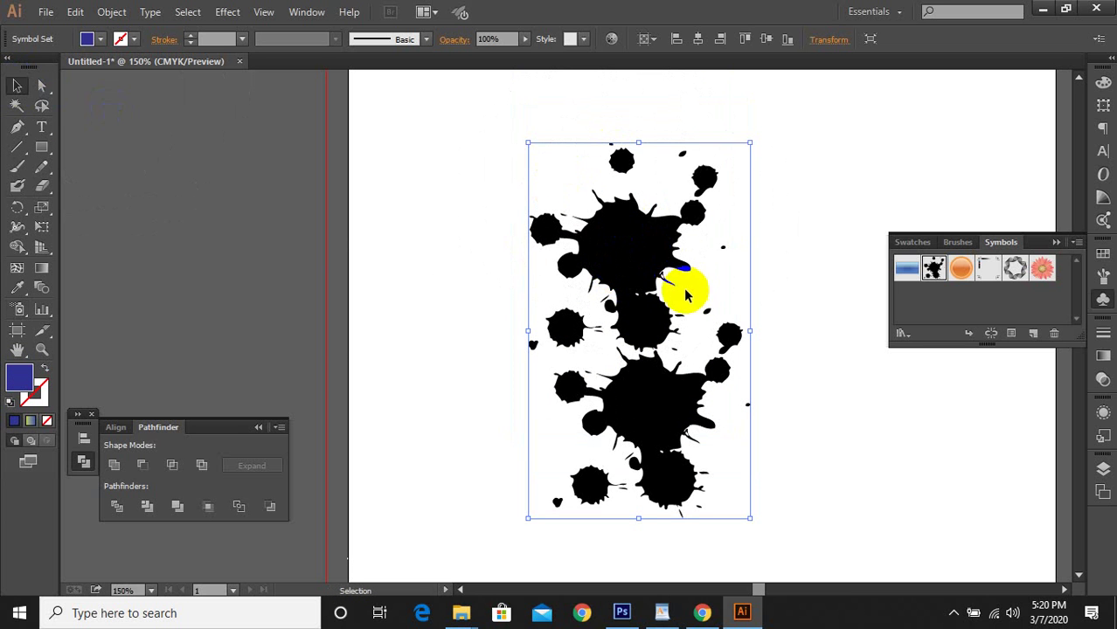
pyautogui.click(815, 322)
pyautogui.click(625, 203)
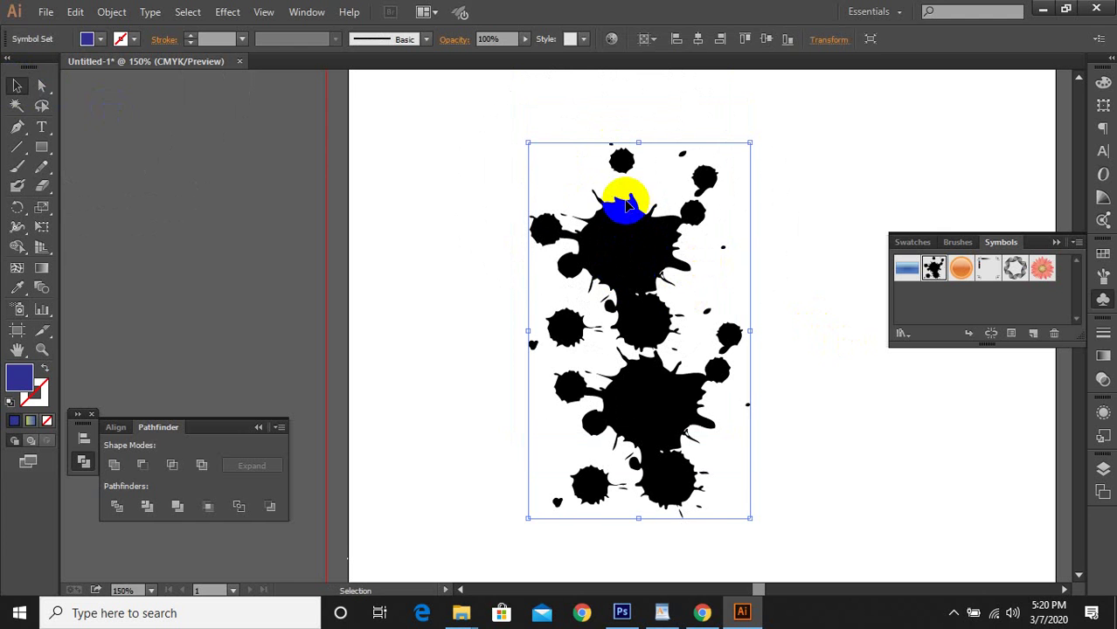
pyautogui.click(105, 13)
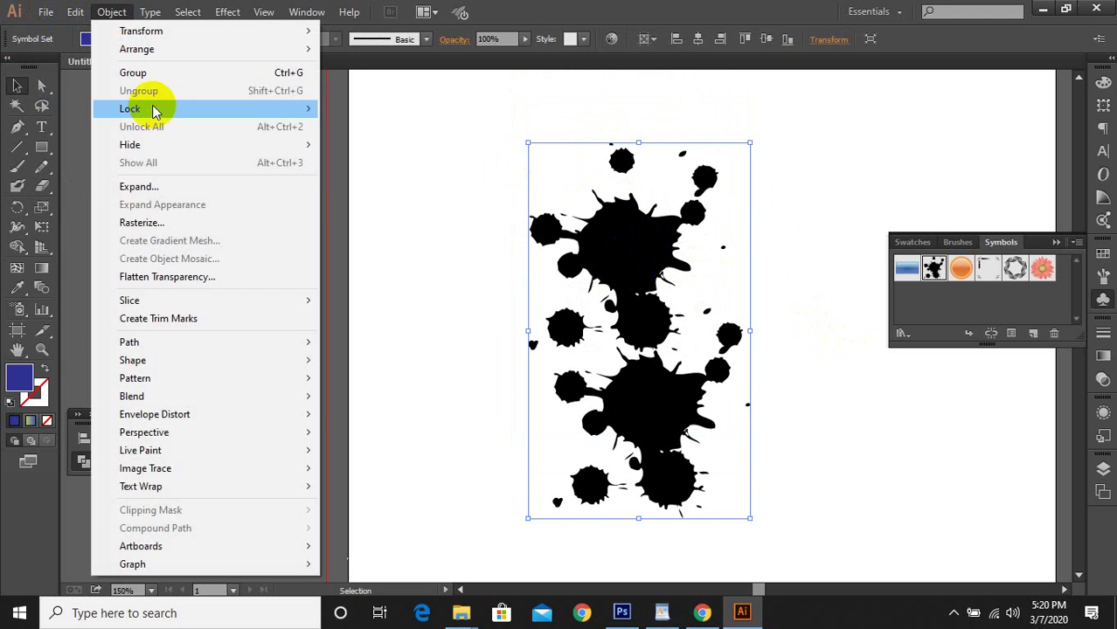
pyautogui.click(160, 187)
pyautogui.click(537, 402)
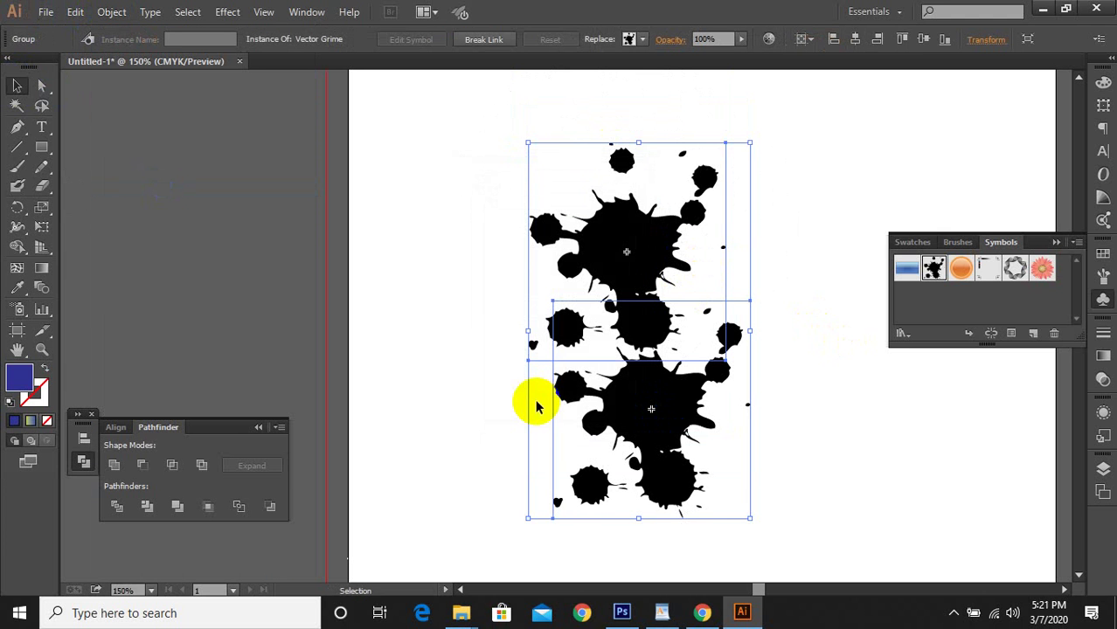
# Expand the group of two Vector Grime instances into editable vector paths
pyautogui.click(857, 444)
pyautogui.click(686, 402)
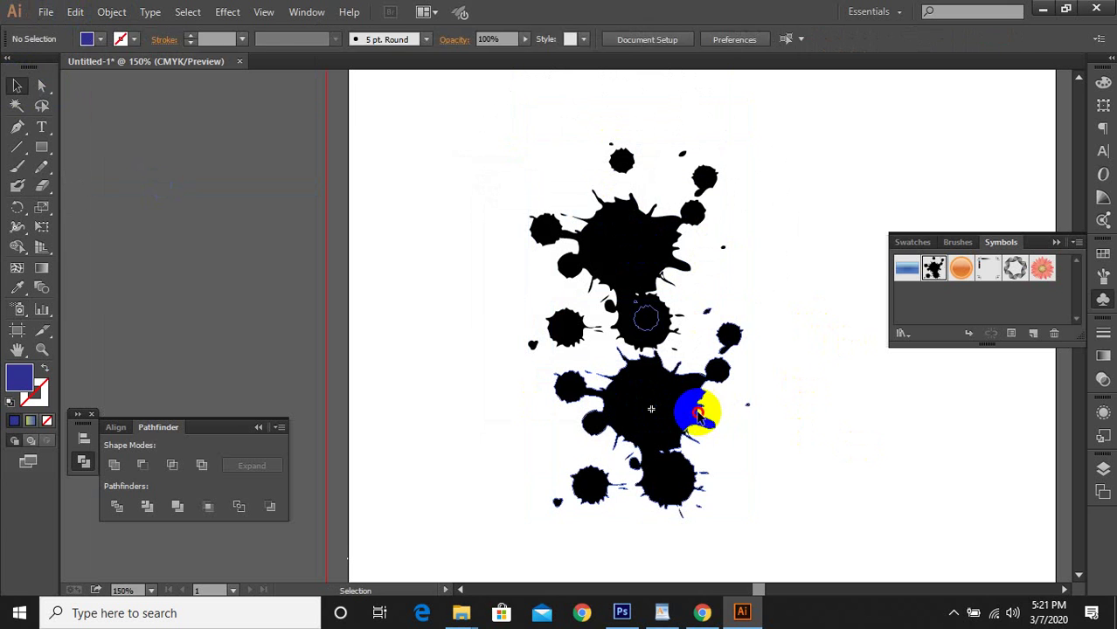
pyautogui.click(661, 257)
pyautogui.click(586, 312)
pyautogui.click(678, 399)
pyautogui.click(48, 12)
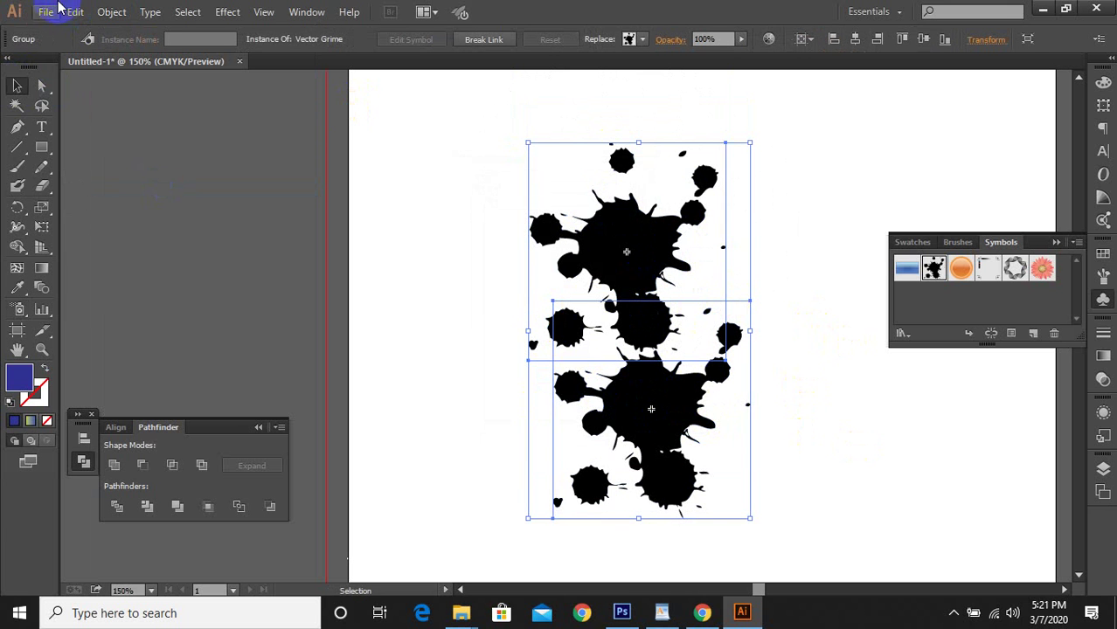
pyautogui.click(112, 12)
pyautogui.click(150, 187)
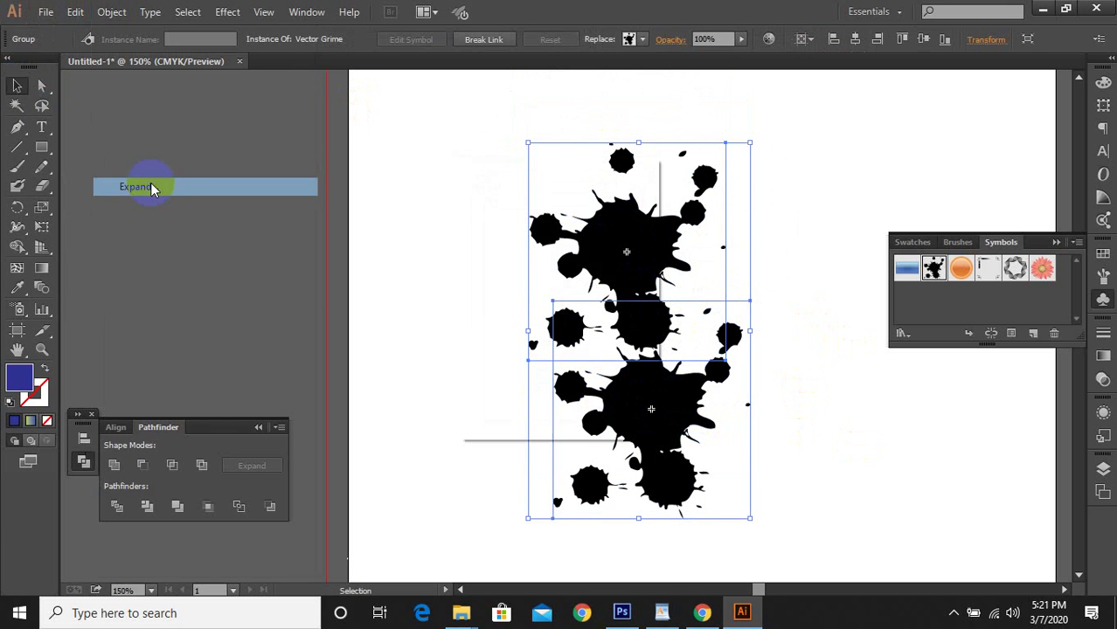
pyautogui.click(522, 397)
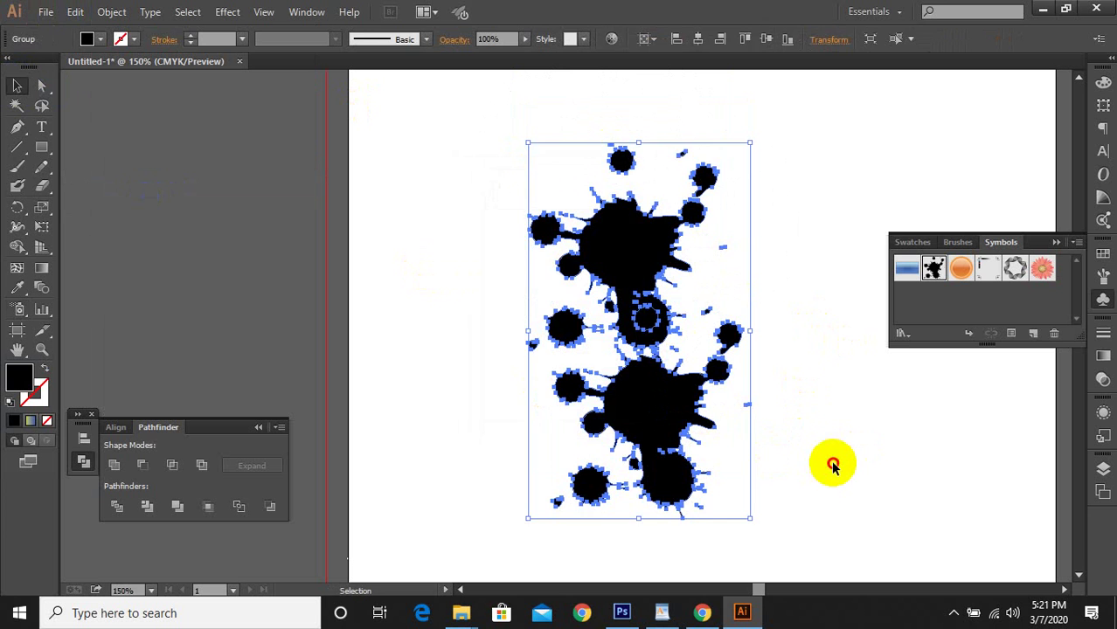
# Ungroup the expanded artwork and pull the splatters apart, one to the artboard's lower right and the other to its upper left
pyautogui.click(830, 461)
pyautogui.click(649, 255)
pyautogui.click(619, 224)
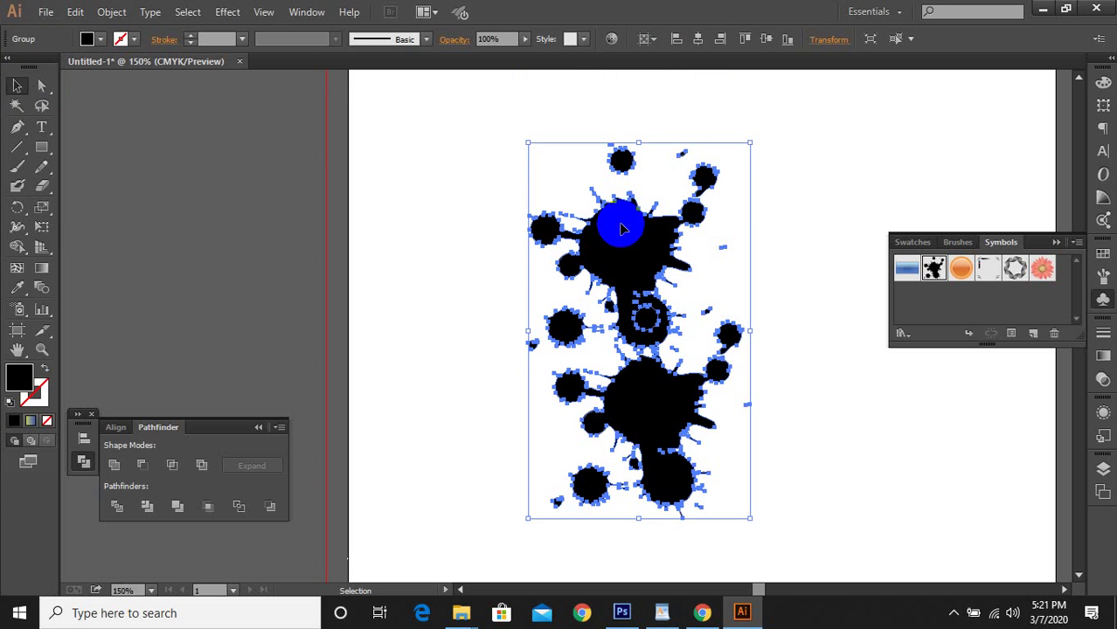
pyautogui.click(852, 400)
pyautogui.click(673, 393)
pyautogui.rightClick(679, 394)
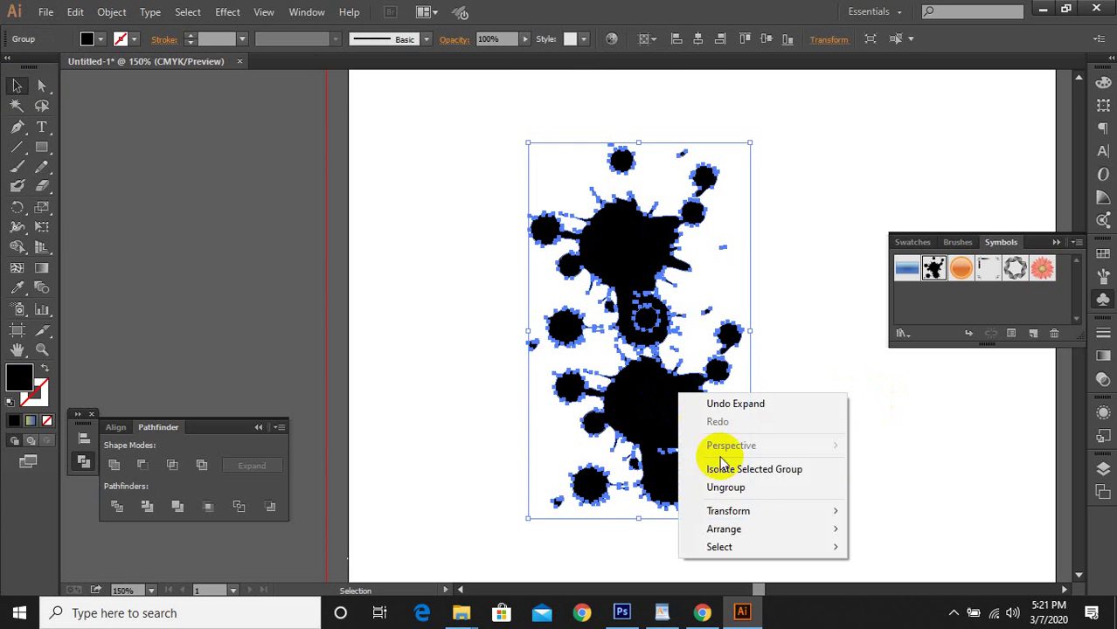
pyautogui.click(726, 488)
pyautogui.moveTo(694, 403); pyautogui.dragTo(821, 476)
pyautogui.moveTo(638, 277); pyautogui.dragTo(555, 260)
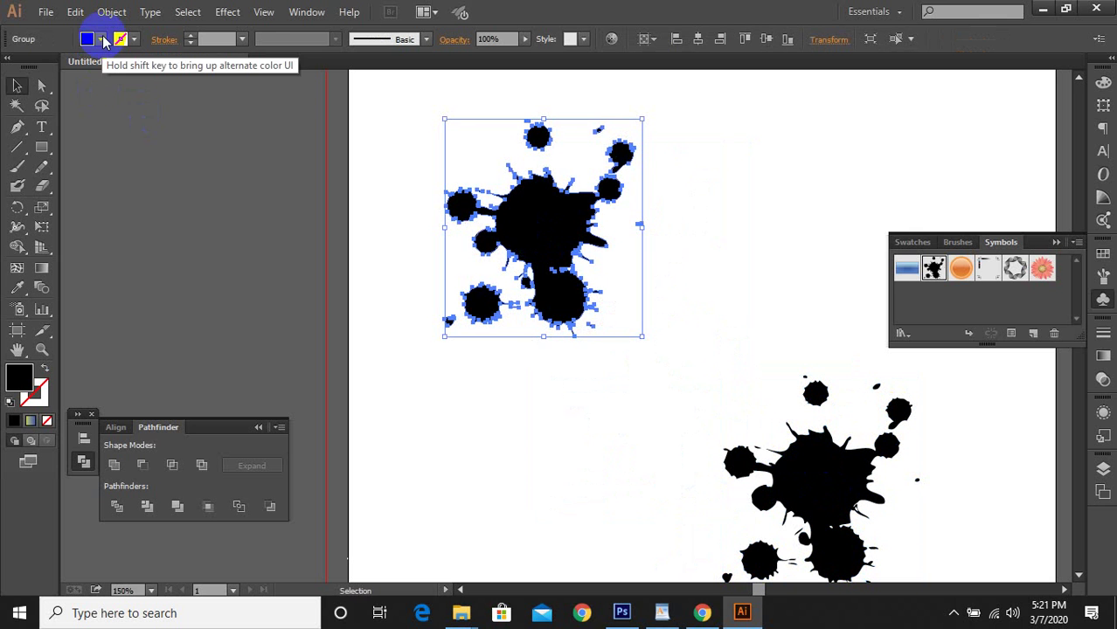
# Fill the upper-left splatter with red and deselect it
pyautogui.click(95, 37)
pyautogui.click(58, 70)
pyautogui.click(448, 403)
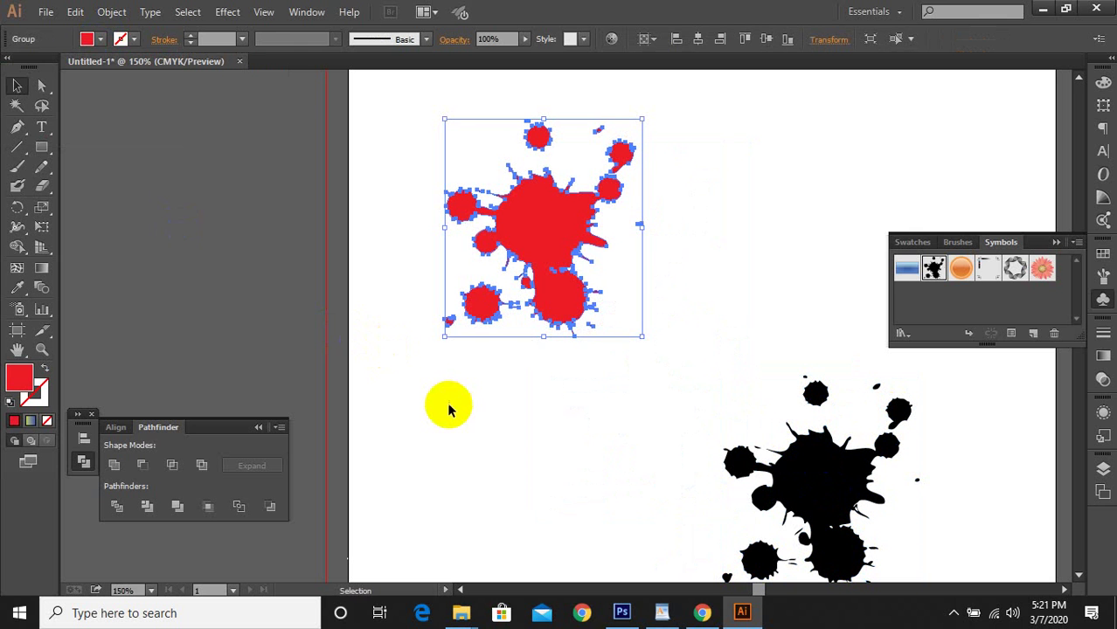
pyautogui.click(449, 404)
# Move the black splatter directly below the red one and delete both splatters
pyautogui.moveTo(818, 487); pyautogui.dragTo(496, 460)
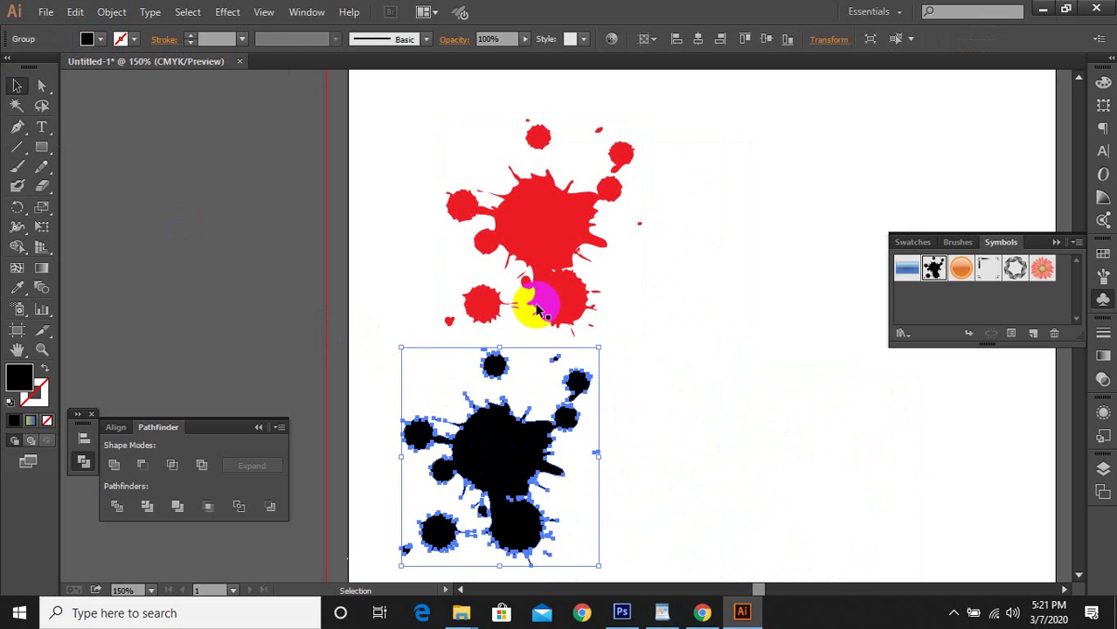
pyautogui.moveTo(414, 129); pyautogui.dragTo(591, 474)
pyautogui.press('Delete')
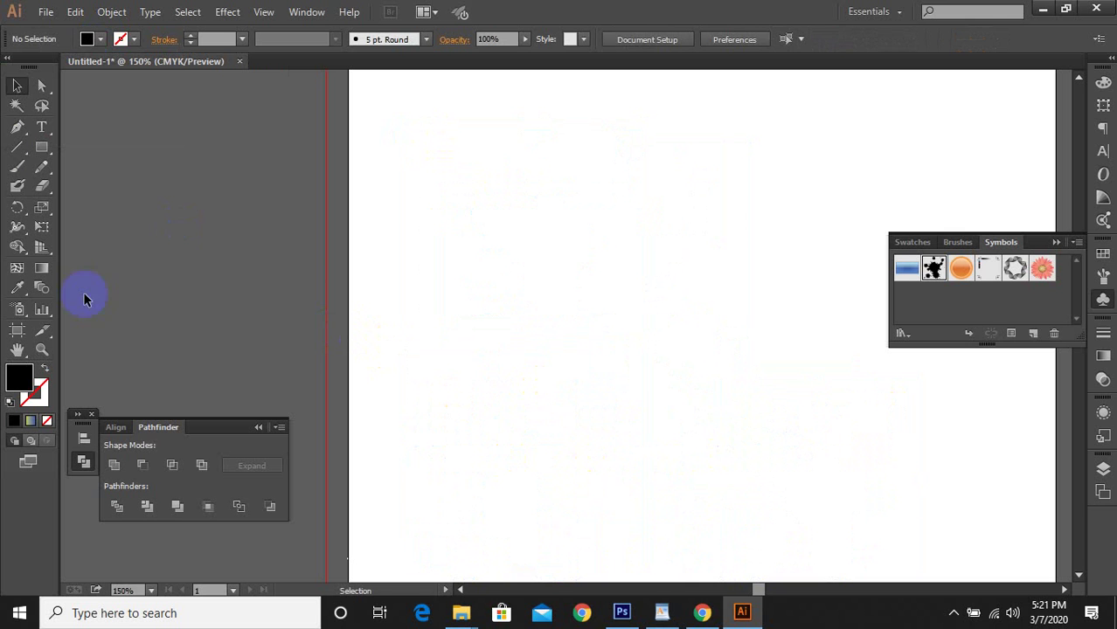
# Draw a black freeform shape with curved segments and an inner cut-out near the top centre of the artboard with the Pen tool
pyautogui.click(17, 128)
pyautogui.click(514, 257)
pyautogui.moveTo(477, 212); pyautogui.dragTo(524, 196)
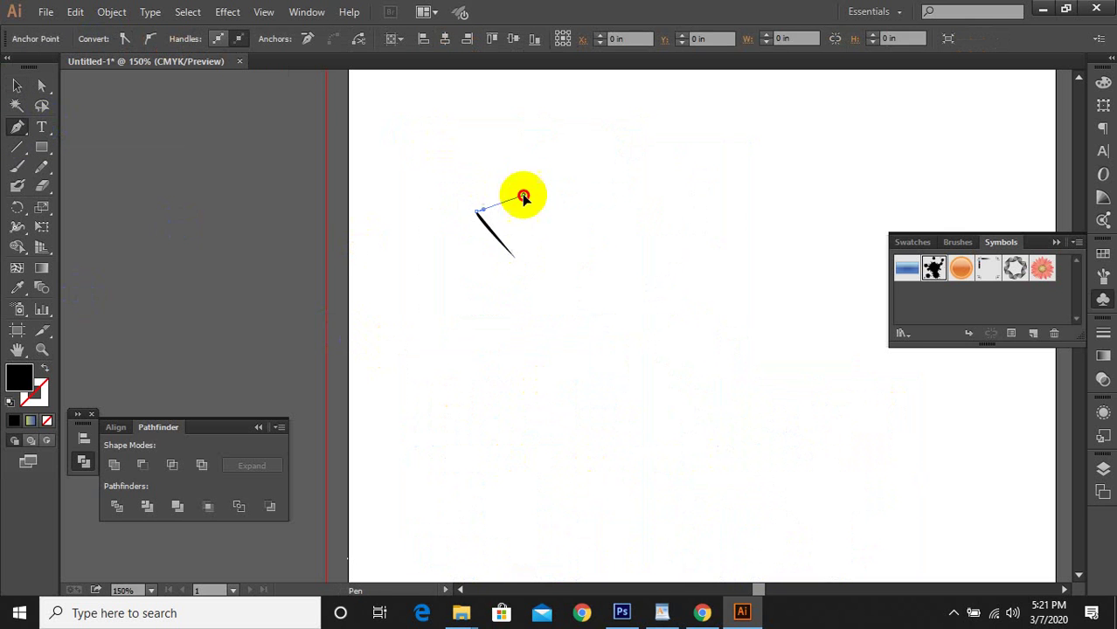
pyautogui.moveTo(586, 226); pyautogui.dragTo(591, 237)
pyautogui.moveTo(642, 161); pyautogui.dragTo(664, 155)
pyautogui.moveTo(715, 204); pyautogui.dragTo(726, 249)
pyautogui.moveTo(648, 358); pyautogui.dragTo(609, 359)
pyautogui.moveTo(493, 330); pyautogui.dragTo(507, 266)
pyautogui.moveTo(515, 254); pyautogui.dragTo(666, 261)
pyautogui.click(672, 233)
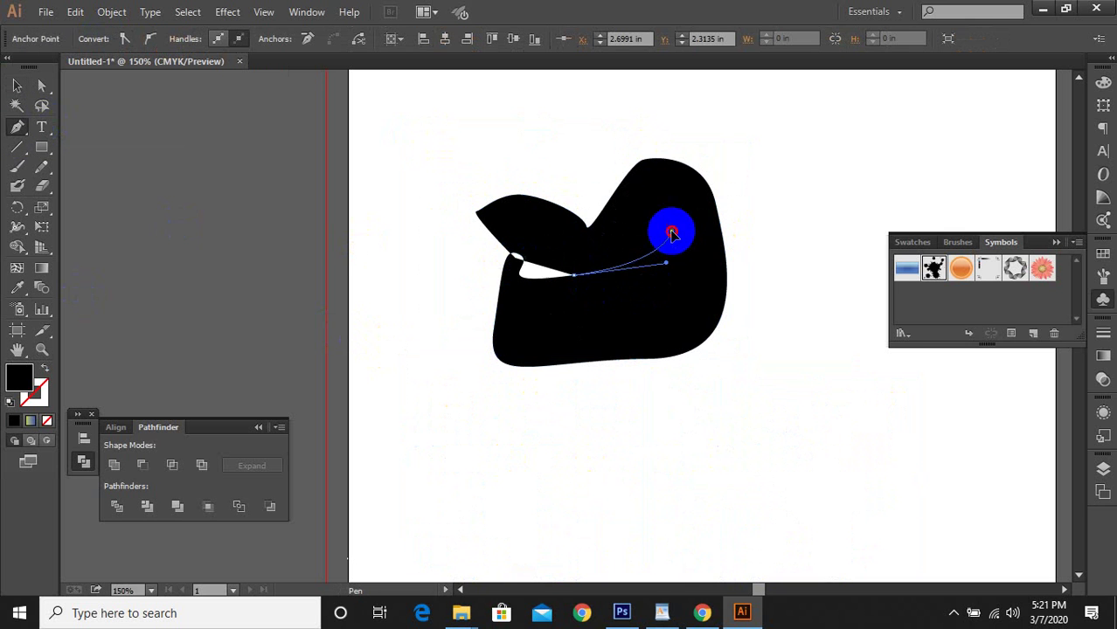
pyautogui.click(664, 217)
pyautogui.click(604, 269)
pyautogui.click(17, 86)
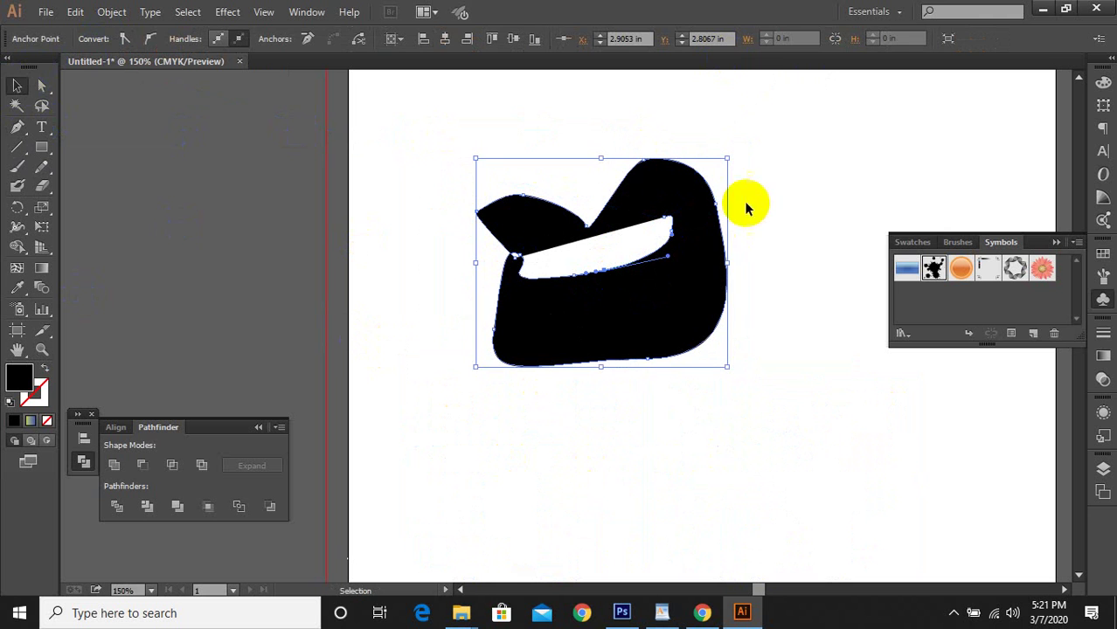
# Save the black freeform shape as a Movie Clip symbol named New Symbol and delete its instance from the artboard
pyautogui.moveTo(592, 83); pyautogui.dragTo(731, 299)
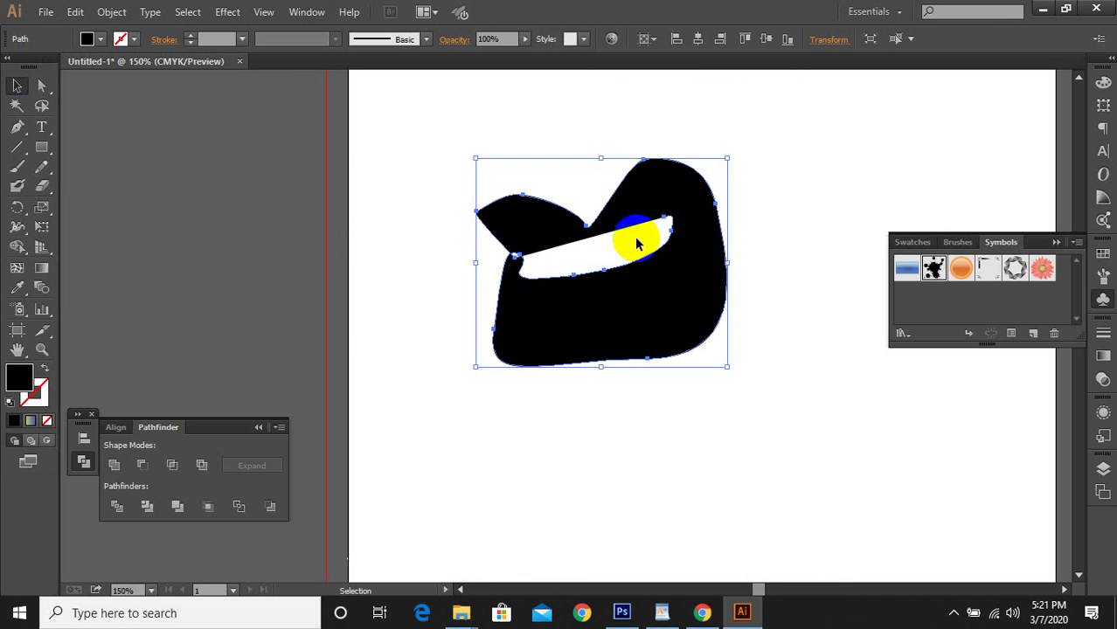
pyautogui.moveTo(636, 244); pyautogui.dragTo(973, 301)
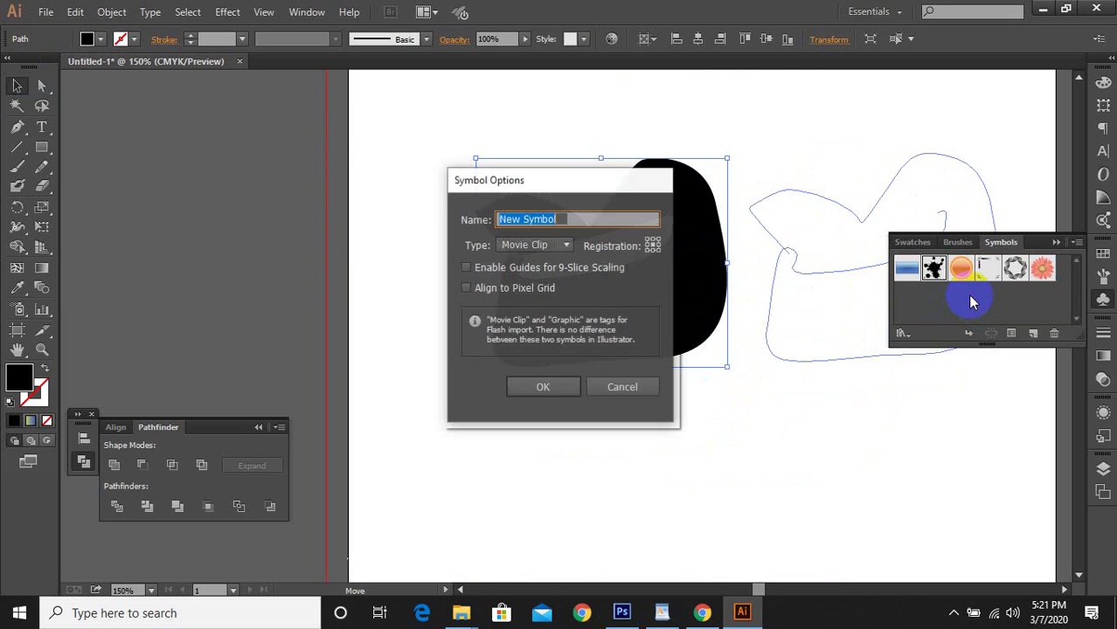
pyautogui.click(542, 387)
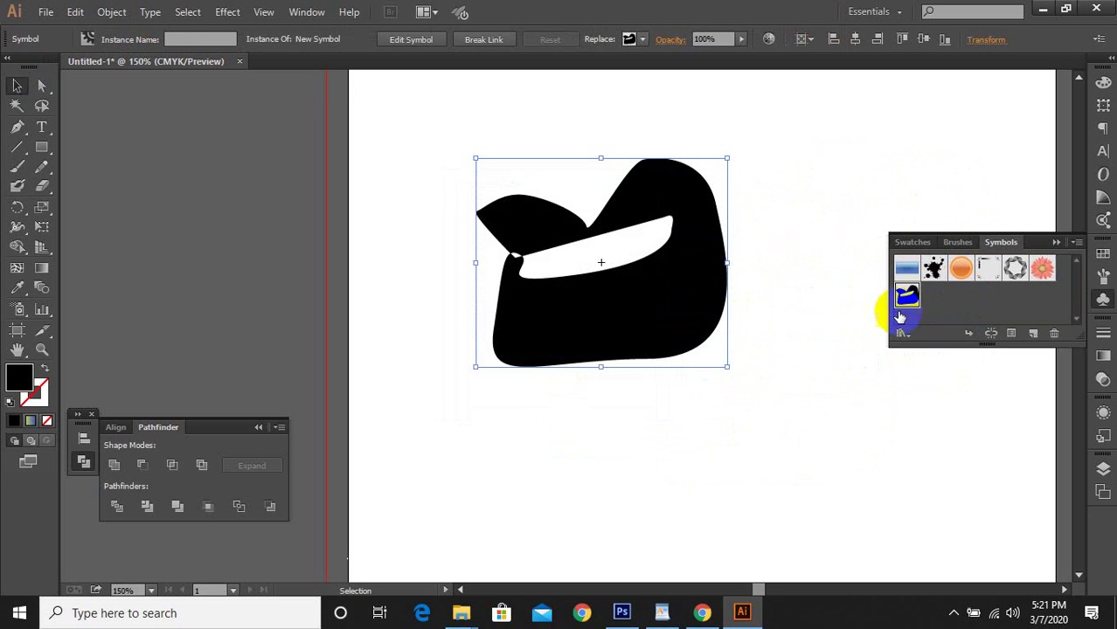
pyautogui.moveTo(904, 294); pyautogui.dragTo(661, 380)
pyautogui.press('Delete')
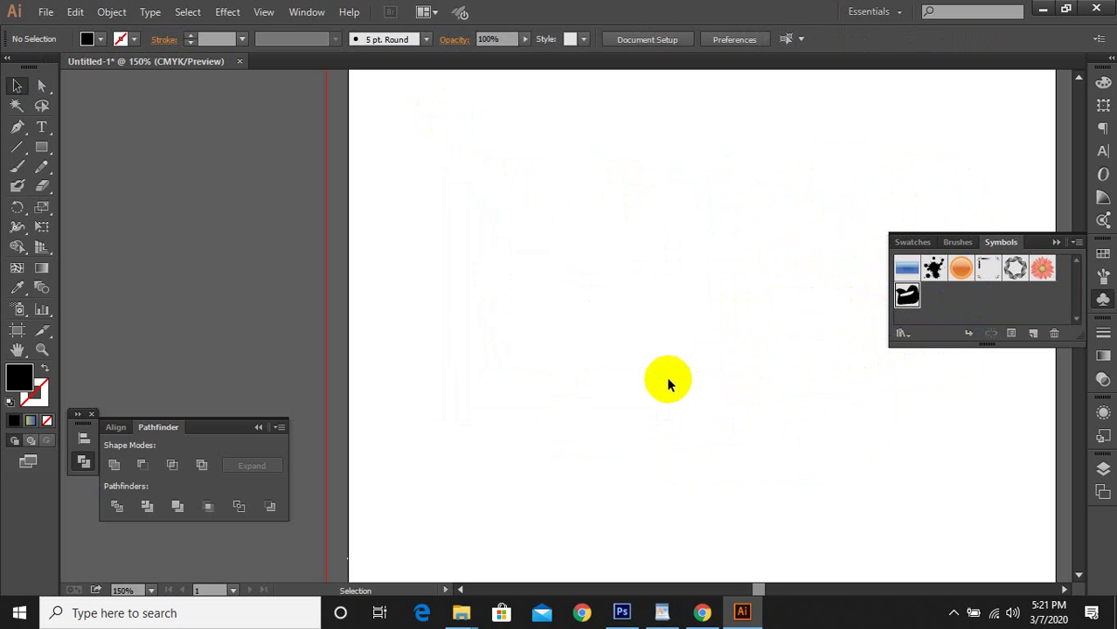
# Spray four copies of the new symbol in two rows of two on the artboard with the Symbol Sprayer
pyautogui.click(17, 313)
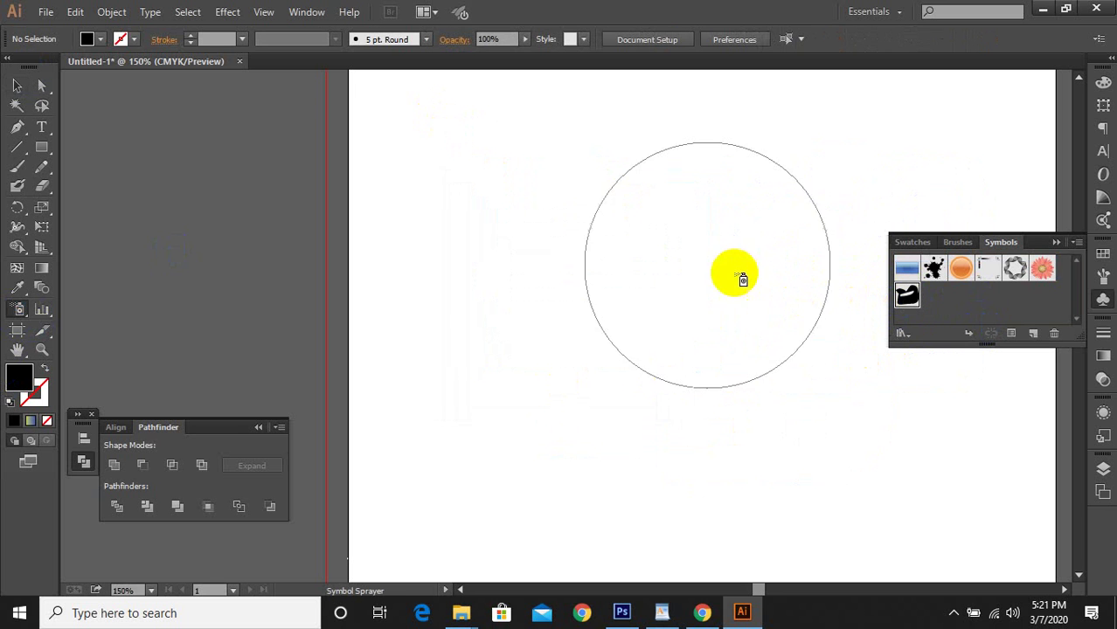
pyautogui.click(531, 171)
pyautogui.moveTo(535, 173)
pyautogui.mouseDown()
pyautogui.moveTo(792, 182)
pyautogui.moveTo(591, 450)
pyautogui.moveTo(554, 428)
pyautogui.mouseUp()
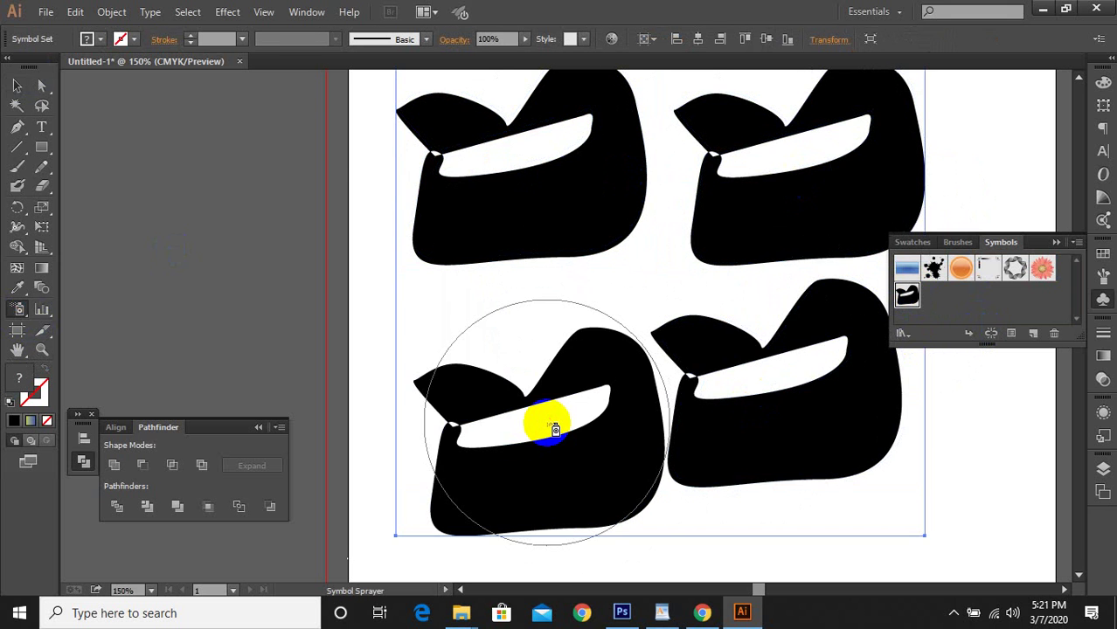
# Spray a dense, overlapping cluster of the new symbol outside the artboard, above and to its right
pyautogui.scroll(-3, 554, 429)
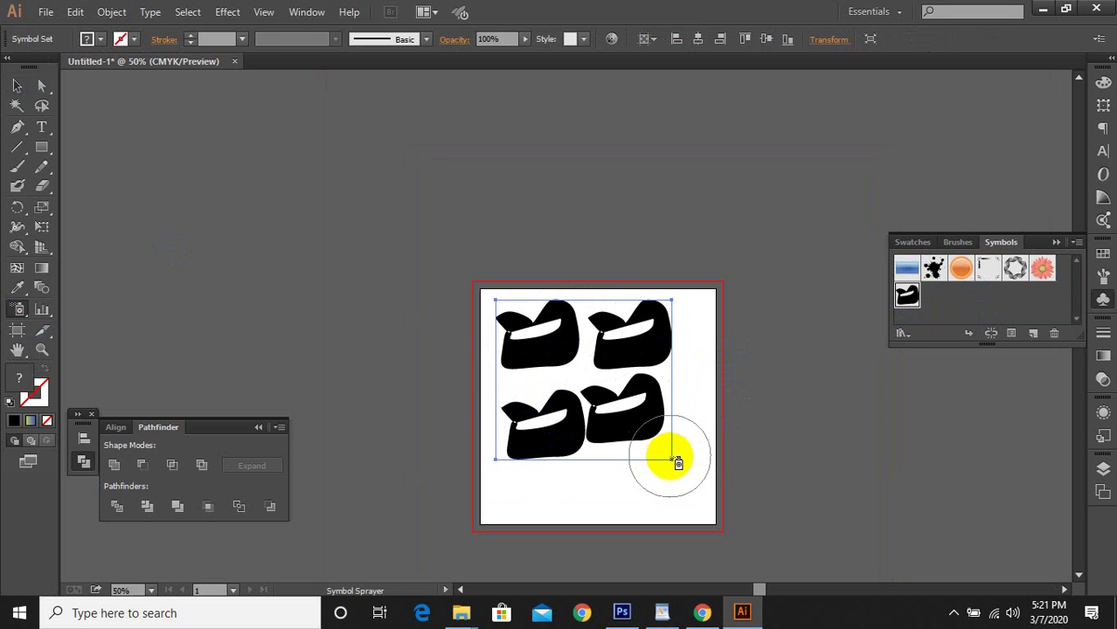
pyautogui.scroll(-3, 568, 320)
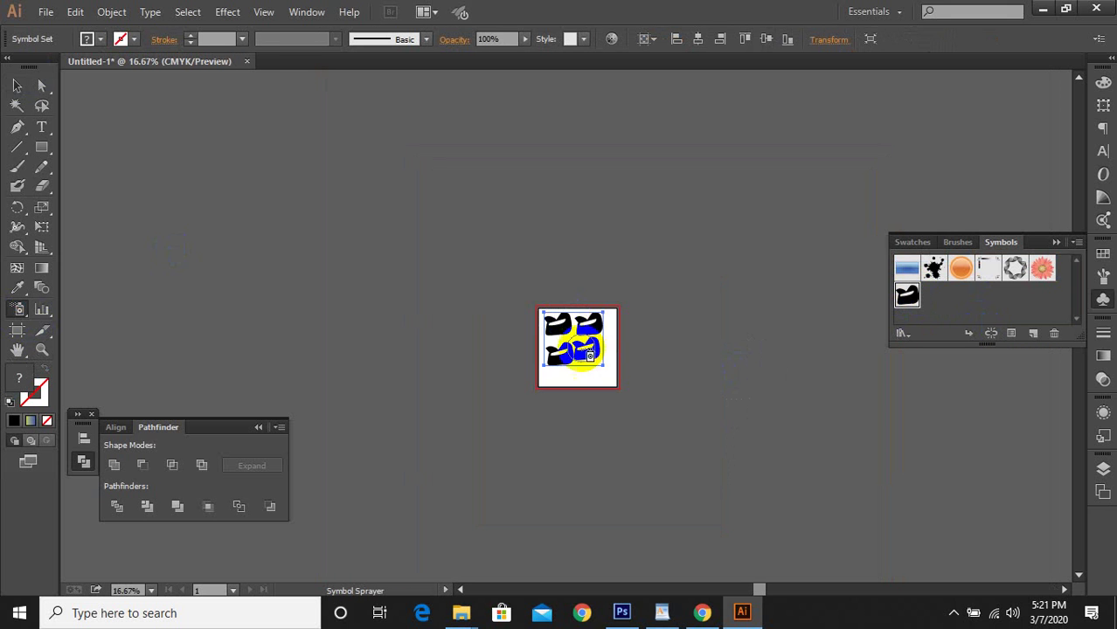
pyautogui.scroll(2, 591, 356)
pyautogui.moveTo(691, 194)
pyautogui.mouseDown()
pyautogui.moveTo(700, 242)
pyautogui.moveTo(723, 264)
pyautogui.moveTo(774, 247)
pyautogui.moveTo(778, 205)
pyautogui.moveTo(731, 227)
pyautogui.moveTo(726, 302)
pyautogui.mouseUp()
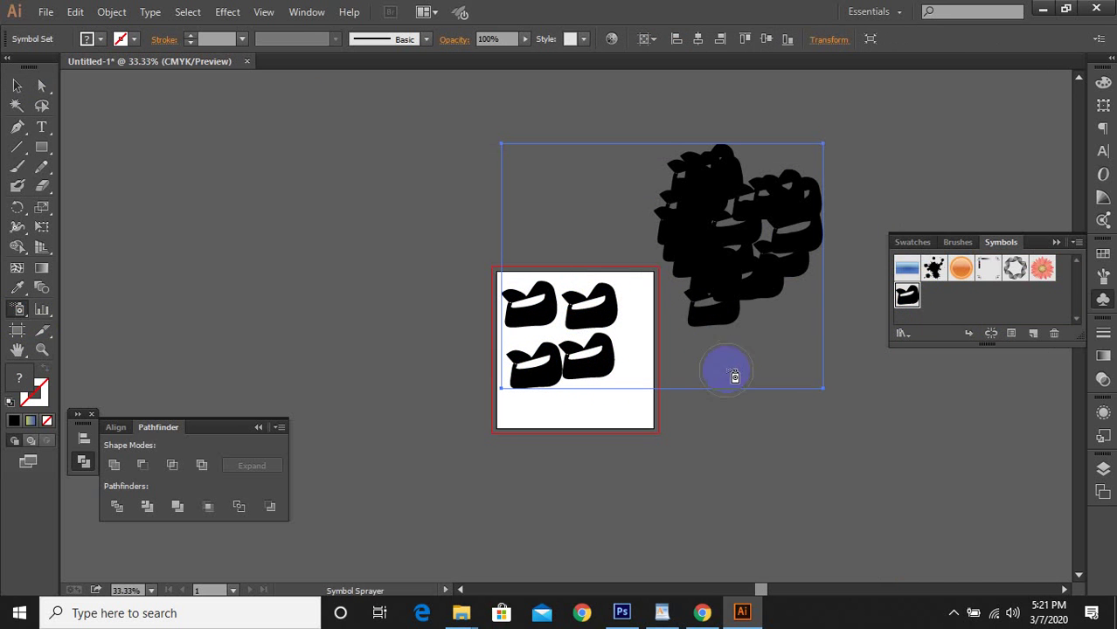
# Choose the Vector Grime symbol for spraying and deselect the existing symbol set
pyautogui.click(914, 271)
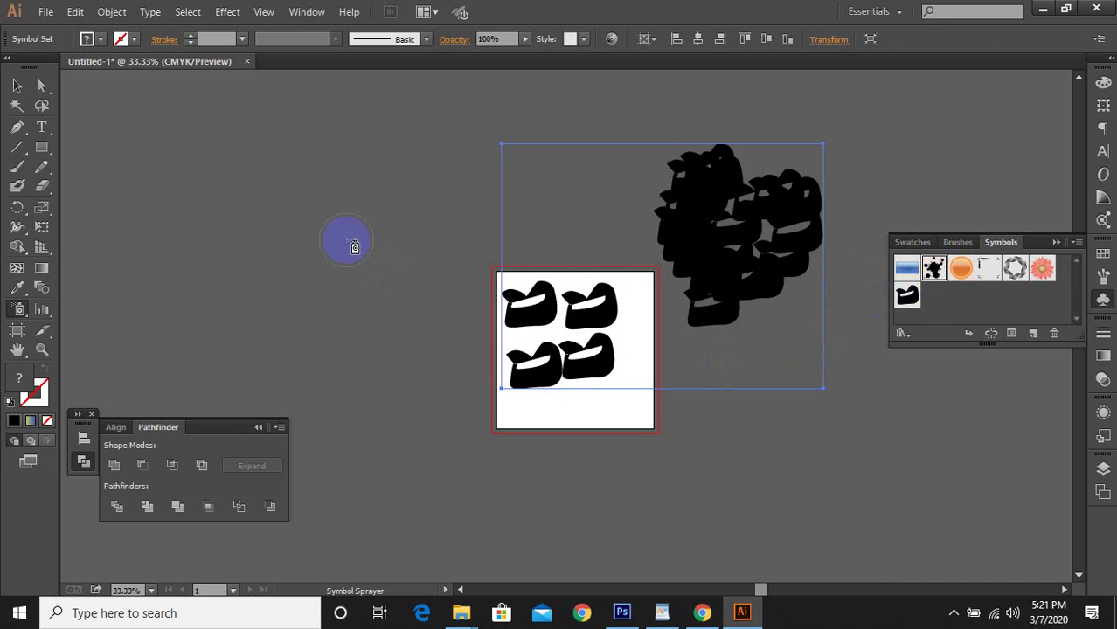
pyautogui.scroll(2, 629, 415)
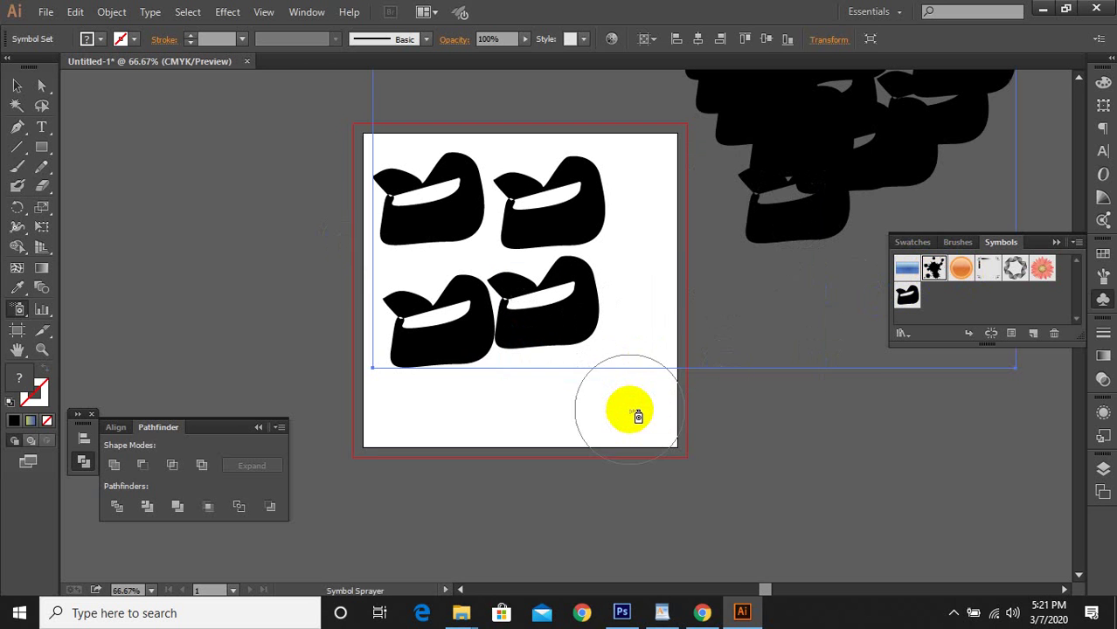
pyautogui.keyDown('ctrl'); pyautogui.click(629, 413); pyautogui.keyUp('ctrl')
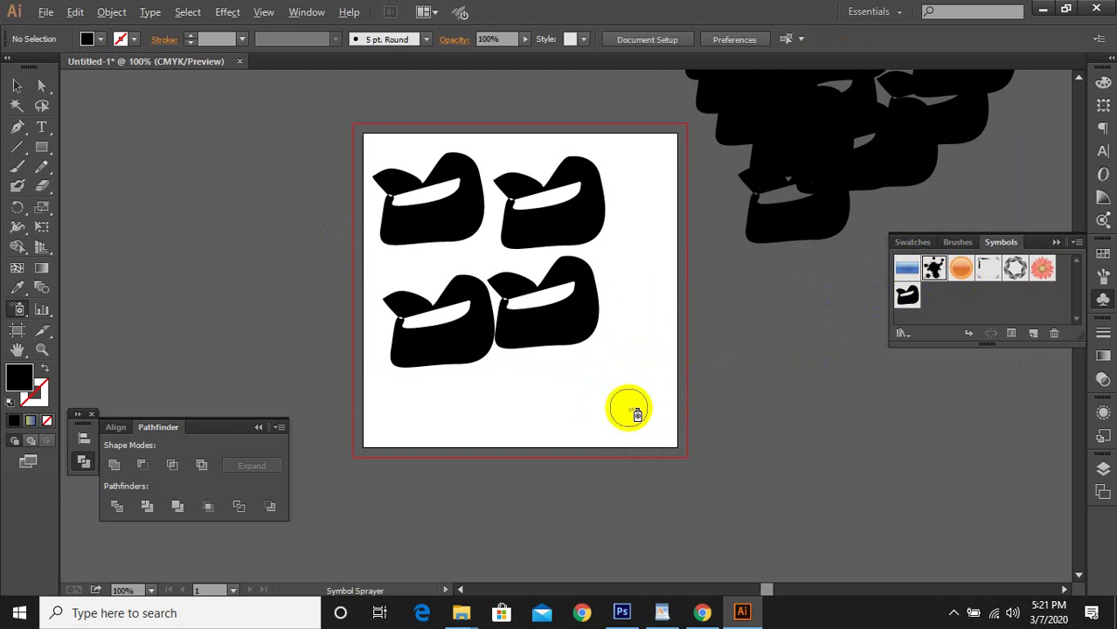
pyautogui.scroll(2, 628, 409)
pyautogui.scroll(-2, 627, 402)
# Try spraying a large mass of Vector Grime splatters over the artboard's lower-right corner, and undo the spraying
pyautogui.click(627, 404)
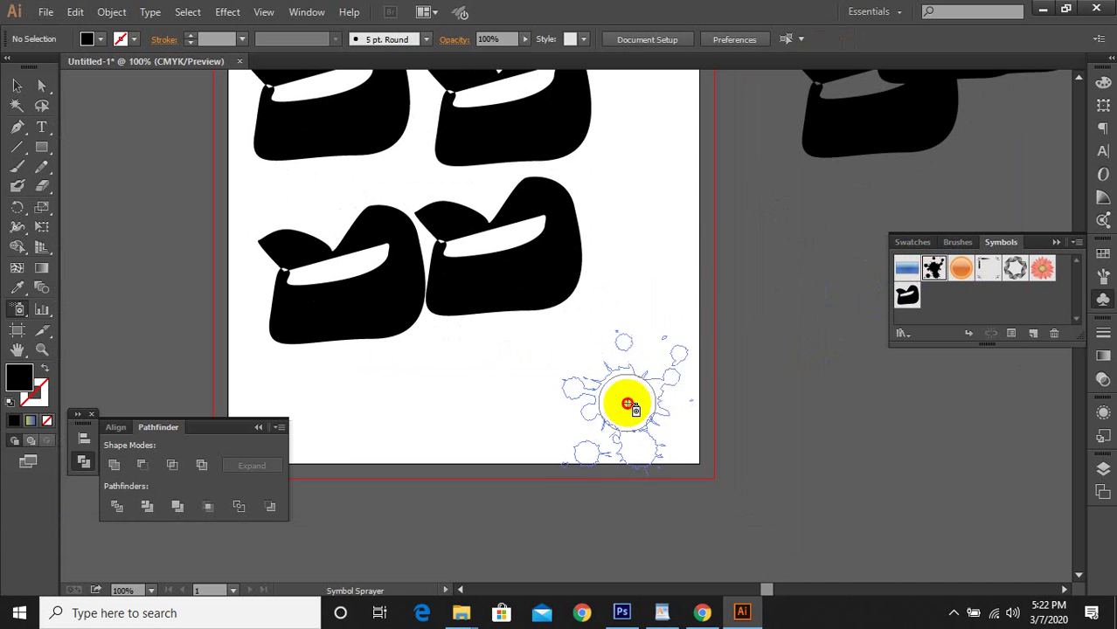
pyautogui.moveTo(627, 405)
pyautogui.mouseDown()
pyautogui.moveTo(672, 238)
pyautogui.moveTo(747, 331)
pyautogui.moveTo(756, 406)
pyautogui.moveTo(710, 457)
pyautogui.mouseUp()
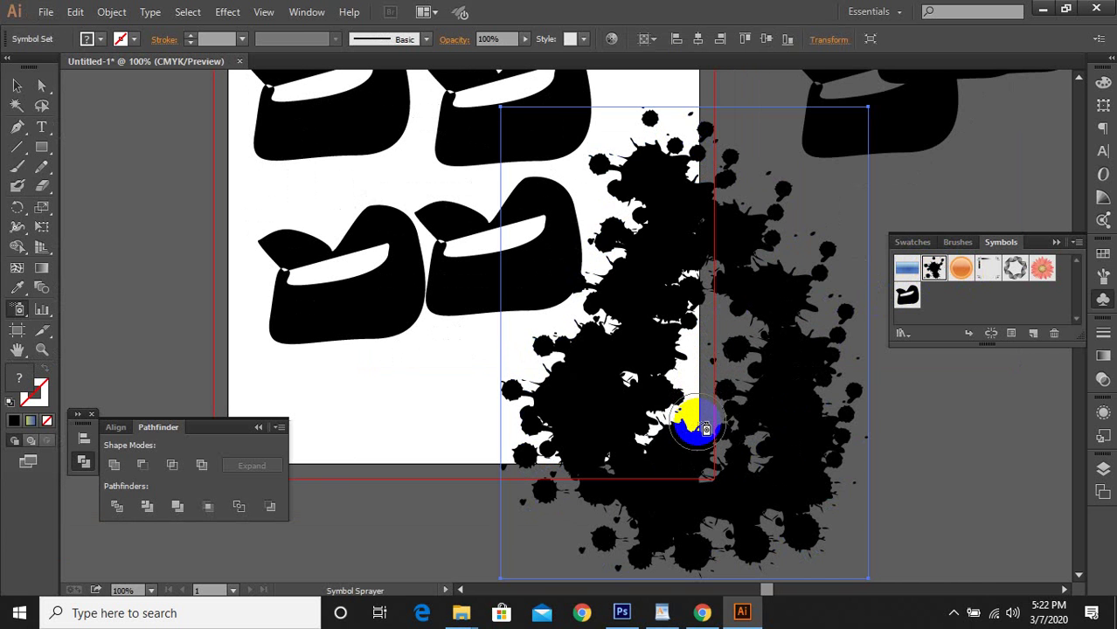
pyautogui.hotkey('ctrl', 'z')
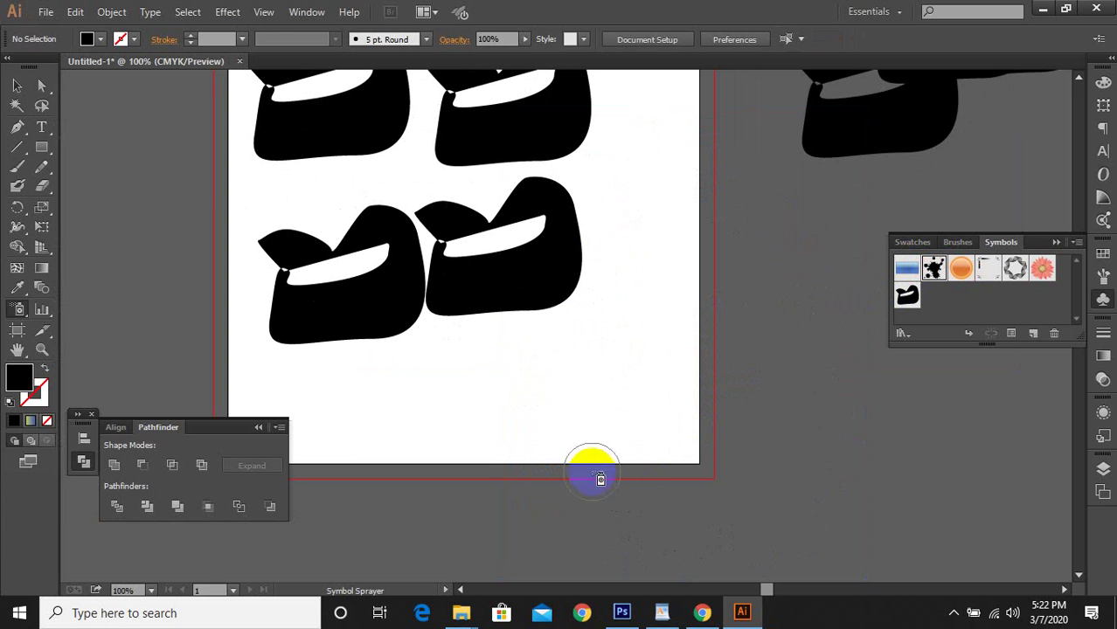
# Spray an arc of Vector Grime splatters across the artboard's lower-right corner and switch to the Symbol Shifter tool
pyautogui.moveTo(565, 447)
pyautogui.mouseDown()
pyautogui.moveTo(617, 424)
pyautogui.moveTo(737, 434)
pyautogui.moveTo(822, 469)
pyautogui.mouseUp()
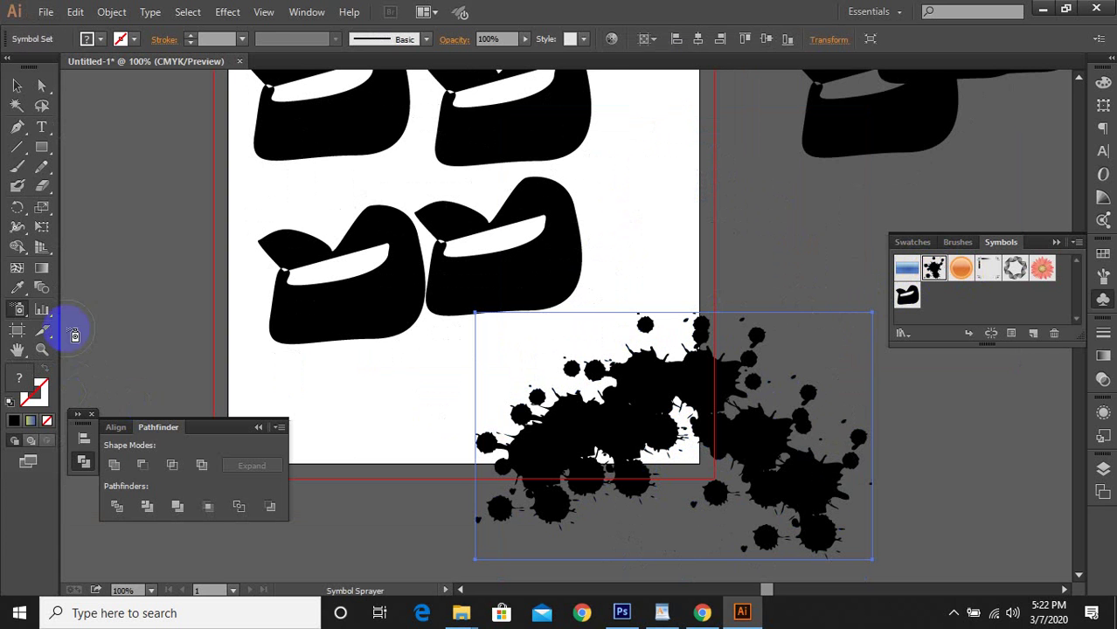
pyautogui.moveTo(21, 310)
pyautogui.mouseDown()
pyautogui.moveTo(112, 349)
pyautogui.moveTo(116, 337)
pyautogui.mouseUp()
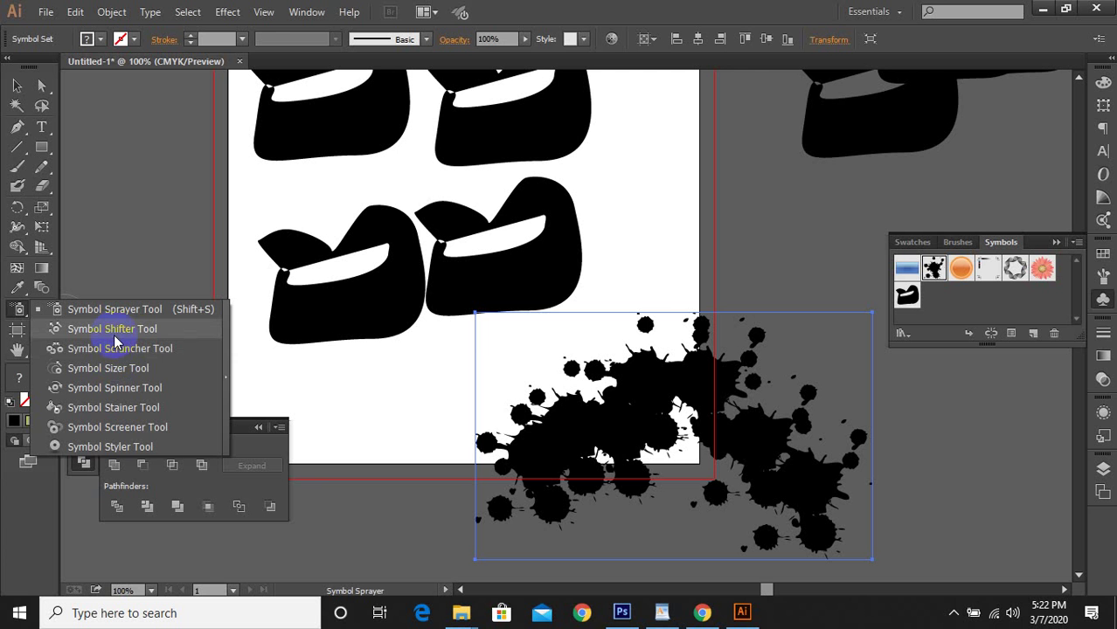
pyautogui.moveTo(115, 341); pyautogui.dragTo(115, 340)
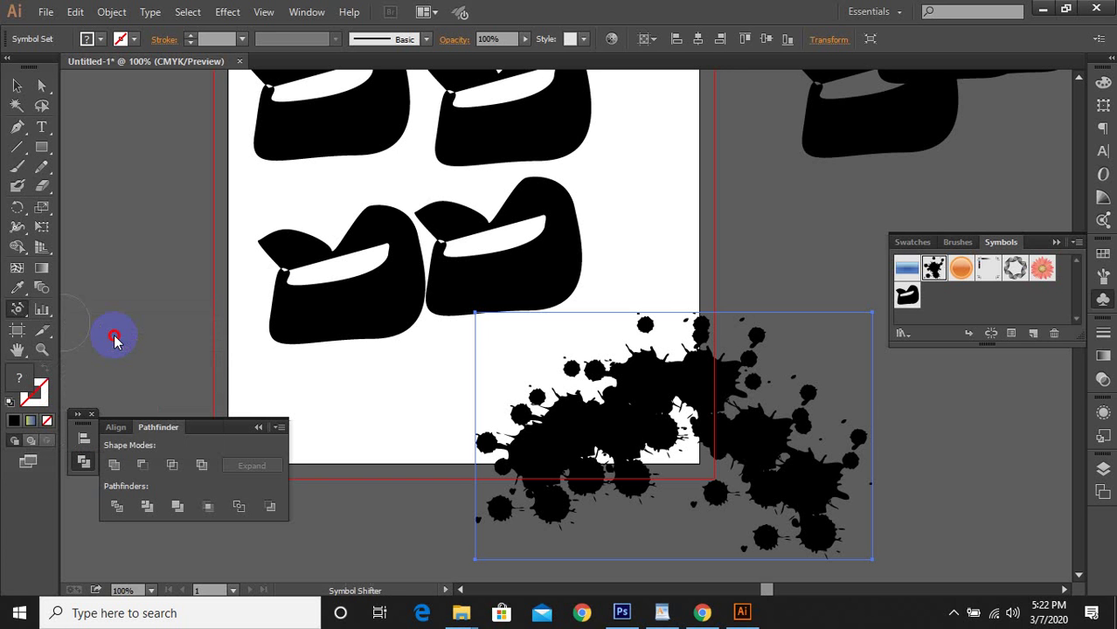
# Shift the splatters over the artboard's lower-right corner with the Symbol Shifter, and pull them closer together with the Symbol Scruncher
pyautogui.moveTo(578, 457)
pyautogui.mouseDown()
pyautogui.moveTo(592, 424)
pyautogui.moveTo(685, 378)
pyautogui.moveTo(793, 382)
pyautogui.moveTo(841, 468)
pyautogui.moveTo(794, 506)
pyautogui.moveTo(682, 514)
pyautogui.moveTo(584, 463)
pyautogui.moveTo(647, 519)
pyautogui.moveTo(791, 441)
pyautogui.mouseUp()
pyautogui.moveTo(10, 312); pyautogui.dragTo(60, 348)
pyautogui.moveTo(671, 496)
pyautogui.mouseDown()
pyautogui.moveTo(602, 427)
pyautogui.moveTo(616, 408)
pyautogui.moveTo(710, 383)
pyautogui.moveTo(782, 434)
pyautogui.moveTo(678, 436)
pyautogui.moveTo(612, 473)
pyautogui.moveTo(651, 543)
pyautogui.moveTo(734, 512)
pyautogui.moveTo(690, 447)
pyautogui.mouseUp()
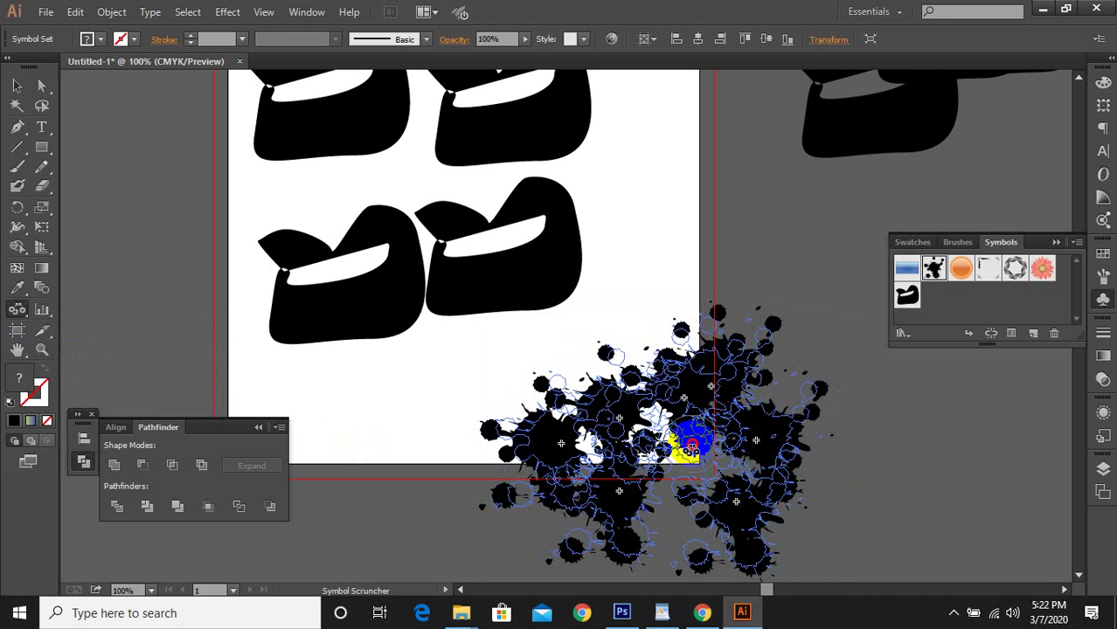
pyautogui.moveTo(651, 485)
pyautogui.mouseDown()
pyautogui.moveTo(653, 474)
pyautogui.moveTo(536, 444)
pyautogui.moveTo(634, 424)
pyautogui.moveTo(703, 429)
pyautogui.moveTo(678, 398)
pyautogui.moveTo(523, 451)
pyautogui.moveTo(616, 423)
pyautogui.moveTo(743, 486)
pyautogui.moveTo(611, 448)
pyautogui.mouseUp()
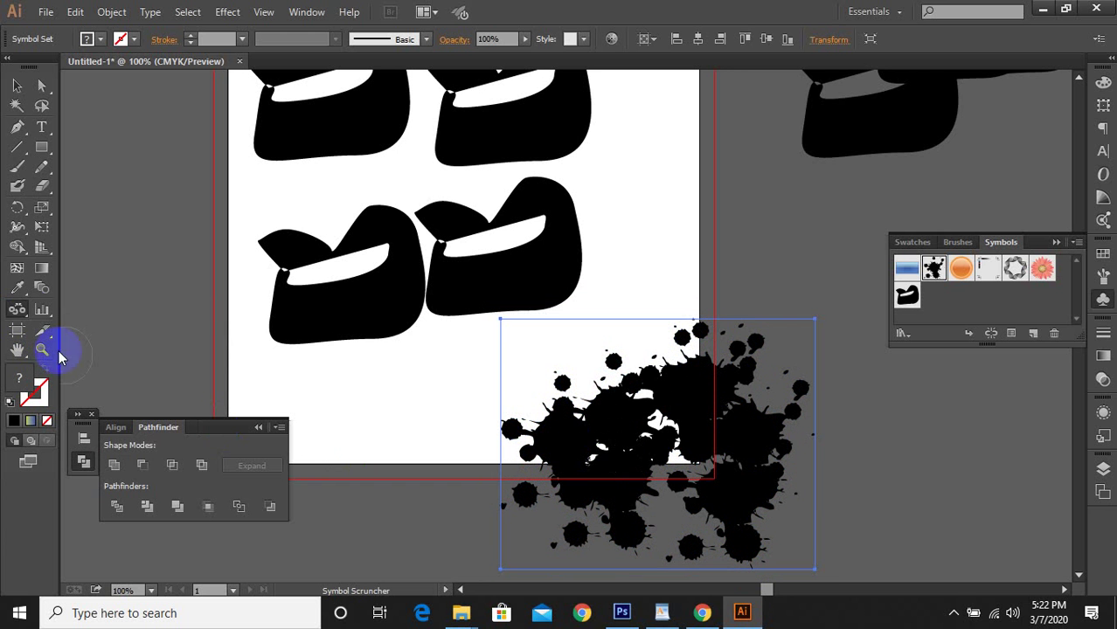
# Enlarge the splatters in the symbol set with the Symbol Sizer, and undo the excessive enlargement
pyautogui.moveTo(27, 311); pyautogui.dragTo(52, 367)
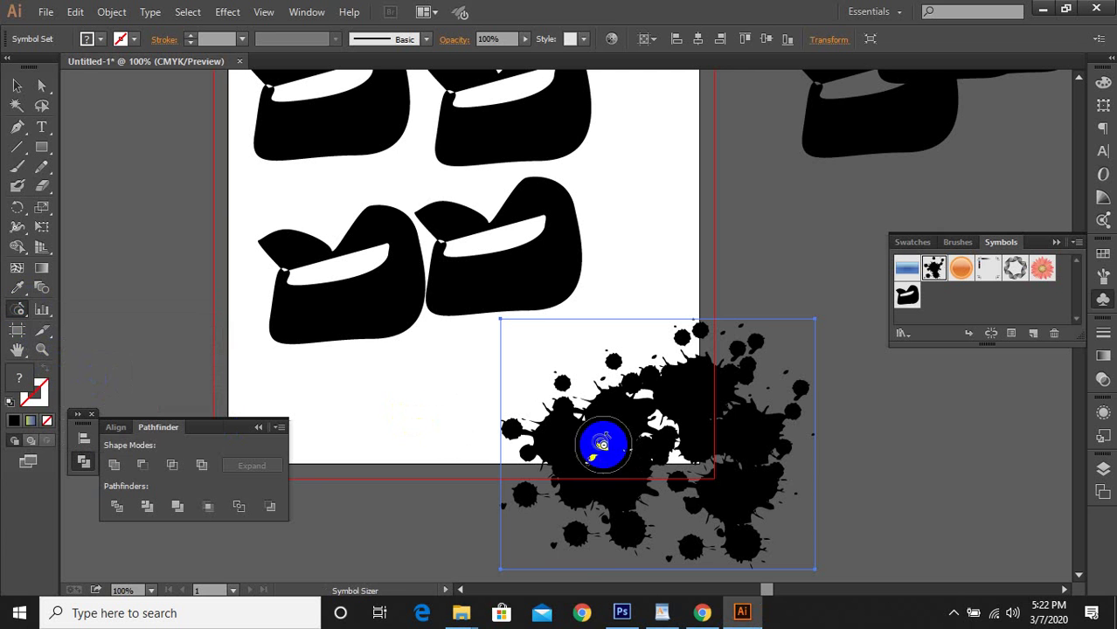
pyautogui.moveTo(598, 444)
pyautogui.mouseDown()
pyautogui.moveTo(568, 424)
pyautogui.moveTo(611, 385)
pyautogui.moveTo(677, 411)
pyautogui.moveTo(650, 424)
pyautogui.moveTo(724, 425)
pyautogui.moveTo(689, 403)
pyautogui.moveTo(697, 386)
pyautogui.moveTo(709, 415)
pyautogui.mouseUp()
pyautogui.scroll(-3, 690, 401)
pyautogui.scroll(-2, 709, 415)
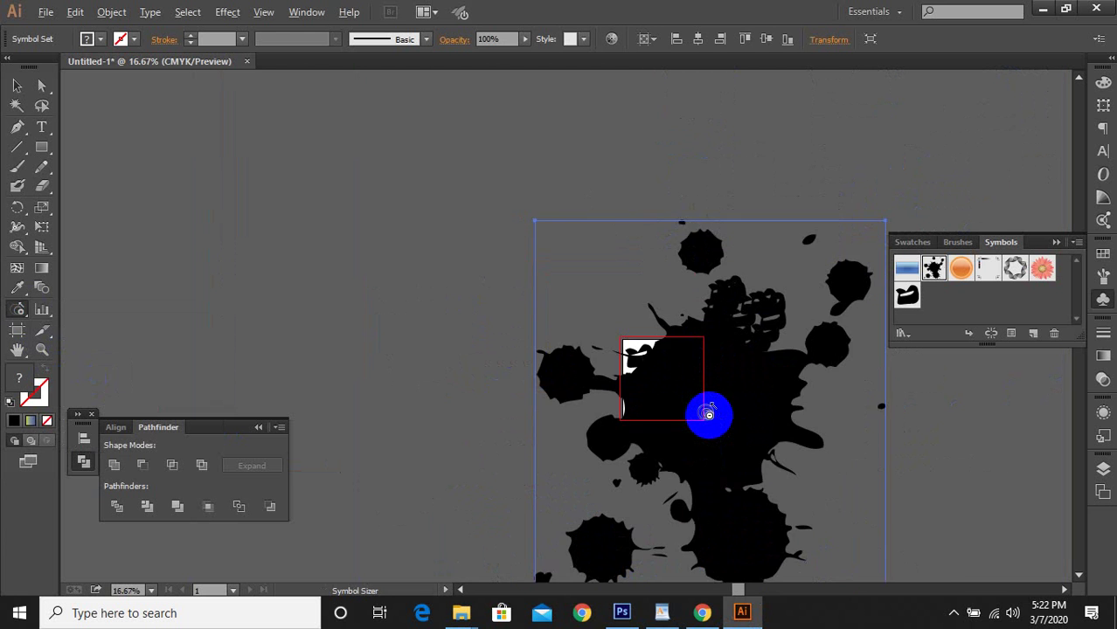
pyautogui.hotkey('ctrl', 'z')
pyautogui.hotkey('ctrl', 'z')
pyautogui.scroll(3, 593, 457)
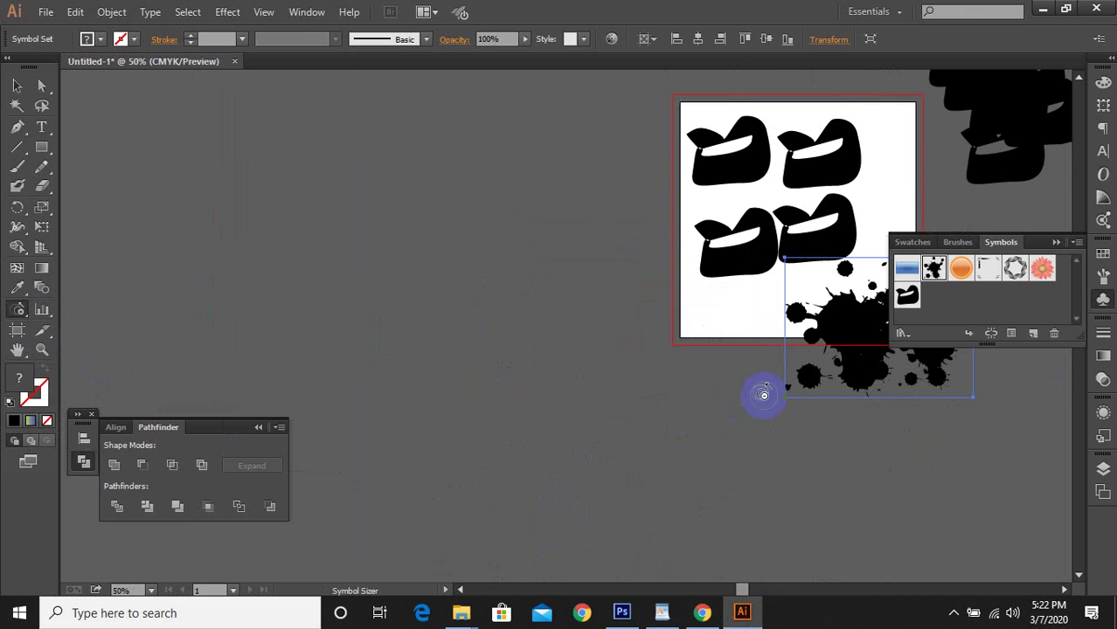
pyautogui.scroll(1, 760, 391)
pyautogui.moveTo(798, 387); pyautogui.dragTo(408, 368)
# Rotate the splatters with the Symbol Spinner, and check the Symbolism Tools Options without changing them
pyautogui.moveTo(27, 319); pyautogui.dragTo(79, 386)
pyautogui.moveTo(474, 324)
pyautogui.mouseDown()
pyautogui.moveTo(514, 272)
pyautogui.moveTo(594, 270)
pyautogui.moveTo(635, 345)
pyautogui.moveTo(531, 271)
pyautogui.moveTo(520, 296)
pyautogui.moveTo(535, 322)
pyautogui.moveTo(555, 326)
pyautogui.moveTo(504, 326)
pyautogui.moveTo(468, 288)
pyautogui.moveTo(467, 324)
pyautogui.moveTo(464, 294)
pyautogui.moveTo(491, 278)
pyautogui.moveTo(490, 289)
pyautogui.moveTo(467, 291)
pyautogui.moveTo(512, 330)
pyautogui.moveTo(507, 319)
pyautogui.moveTo(605, 310)
pyautogui.moveTo(499, 281)
pyautogui.moveTo(633, 312)
pyautogui.moveTo(597, 382)
pyautogui.moveTo(575, 315)
pyautogui.moveTo(506, 249)
pyautogui.mouseUp()
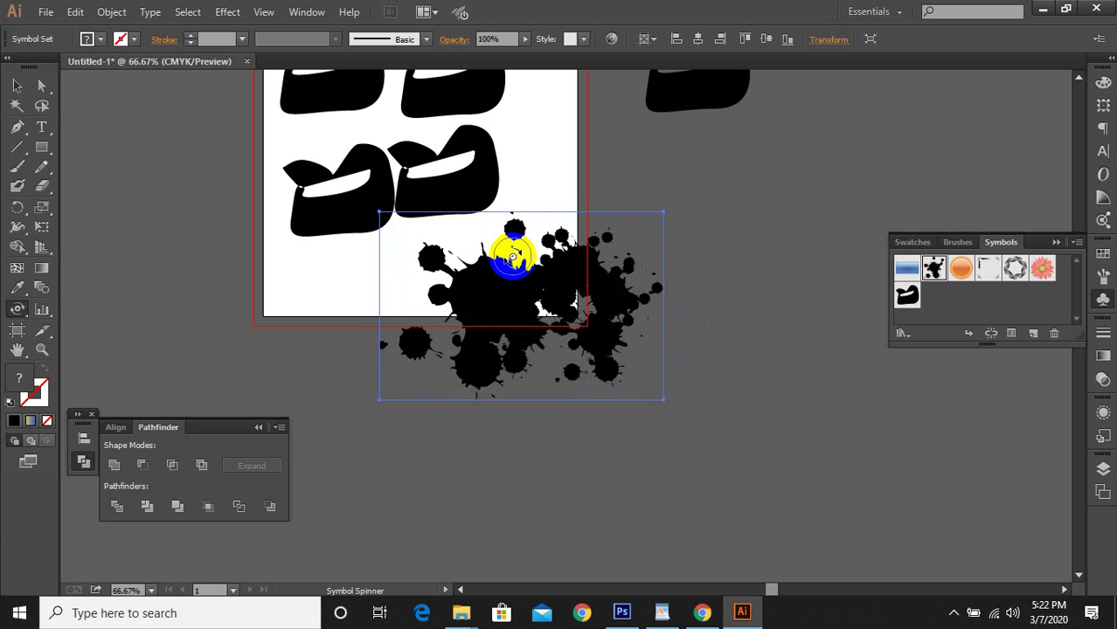
pyautogui.doubleClick(19, 308)
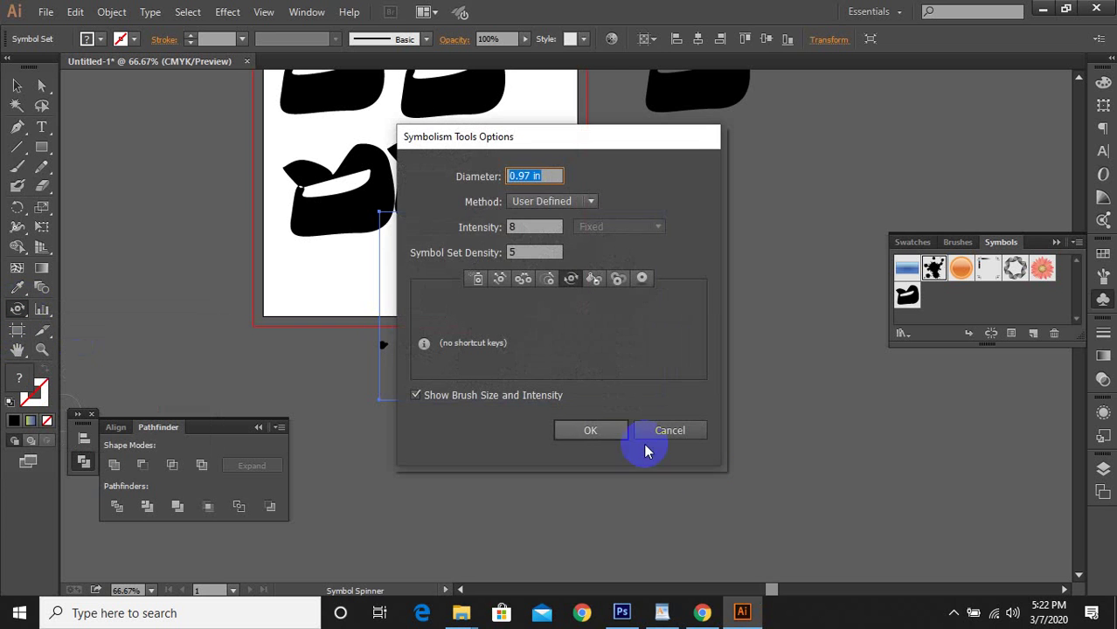
pyautogui.click(670, 431)
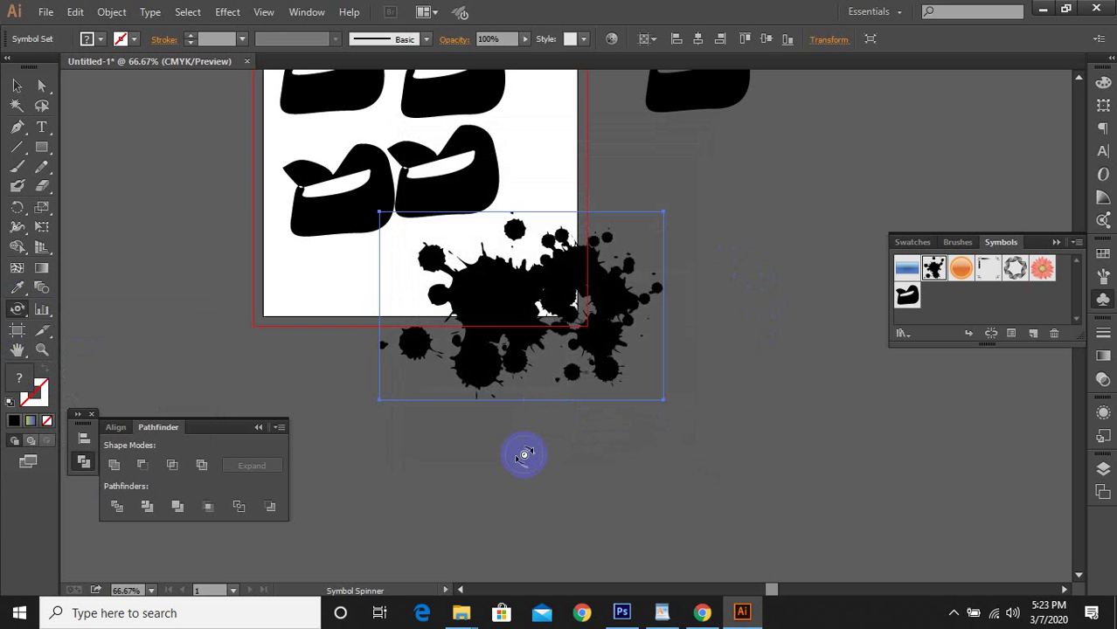
# Delete the splatter symbol set and choose the Vector Grime symbol
pyautogui.press('Delete')
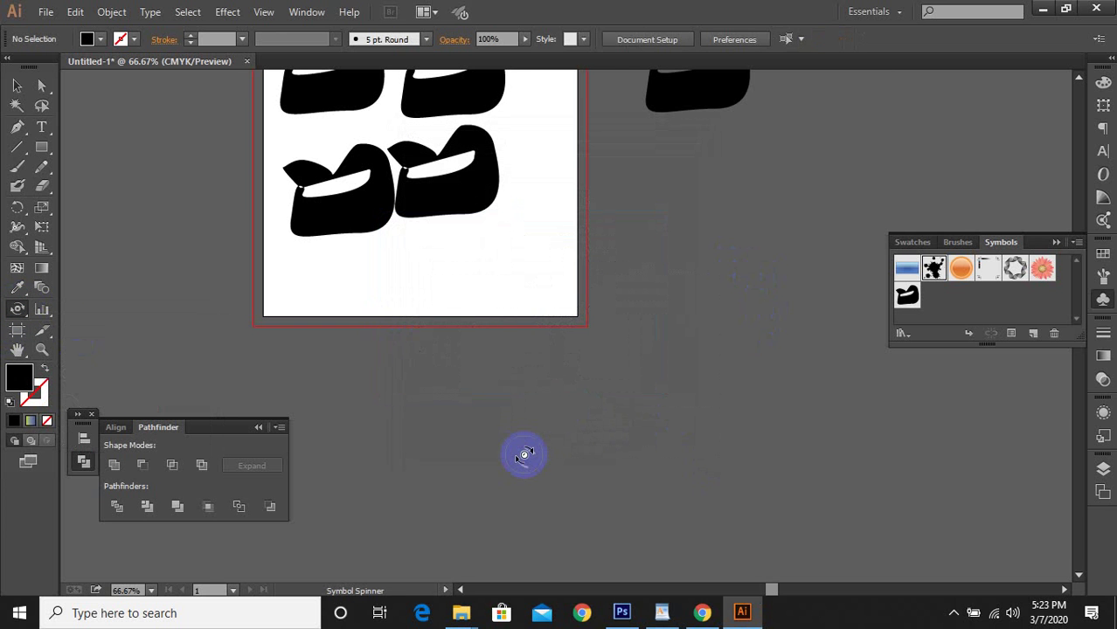
pyautogui.scroll(3, 524, 454)
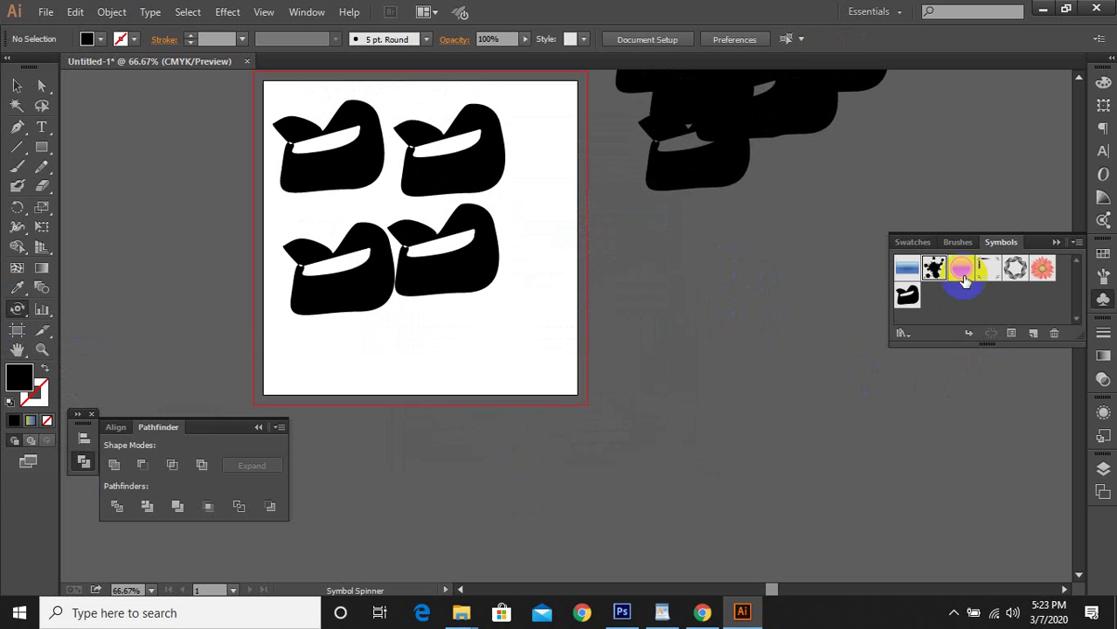
pyautogui.click(933, 268)
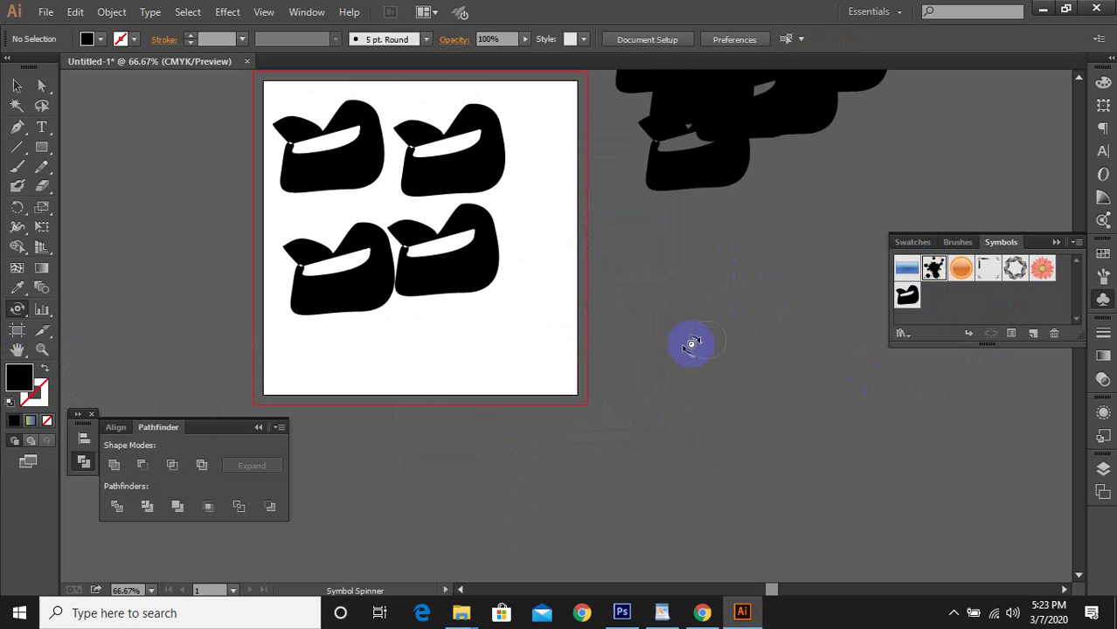
# Select the remaining black symbol set and expand it twice, into separate instances and into editable paths
pyautogui.keyDown('ctrl'); pyautogui.click(377, 262); pyautogui.keyUp('ctrl')
pyautogui.scroll(1, 378, 262)
pyautogui.scroll(1, 378, 263)
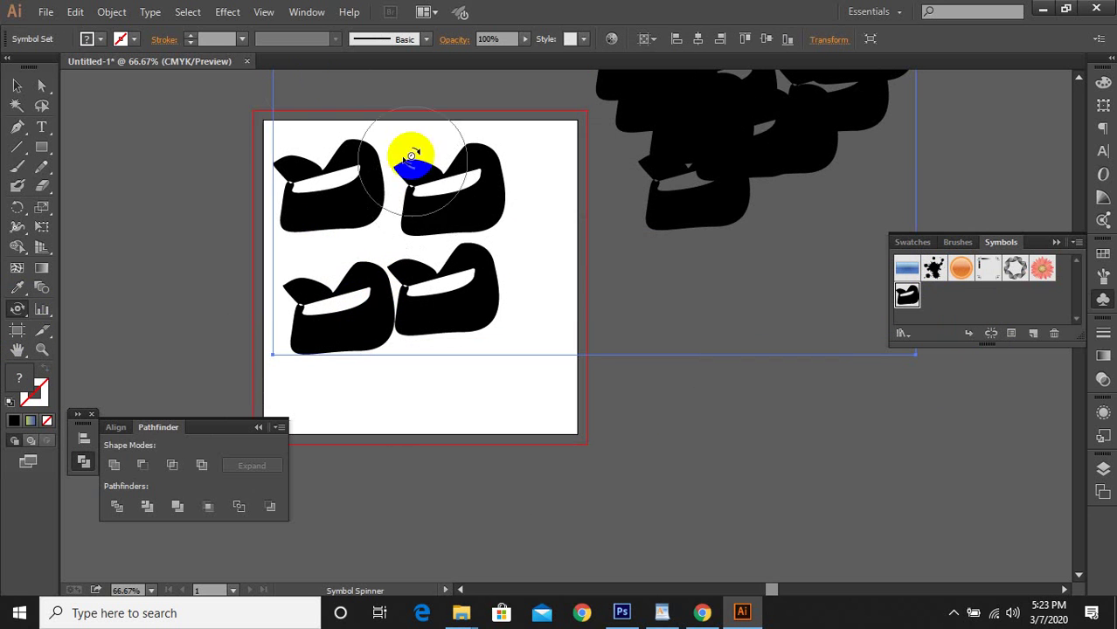
pyautogui.click(112, 12)
pyautogui.click(138, 187)
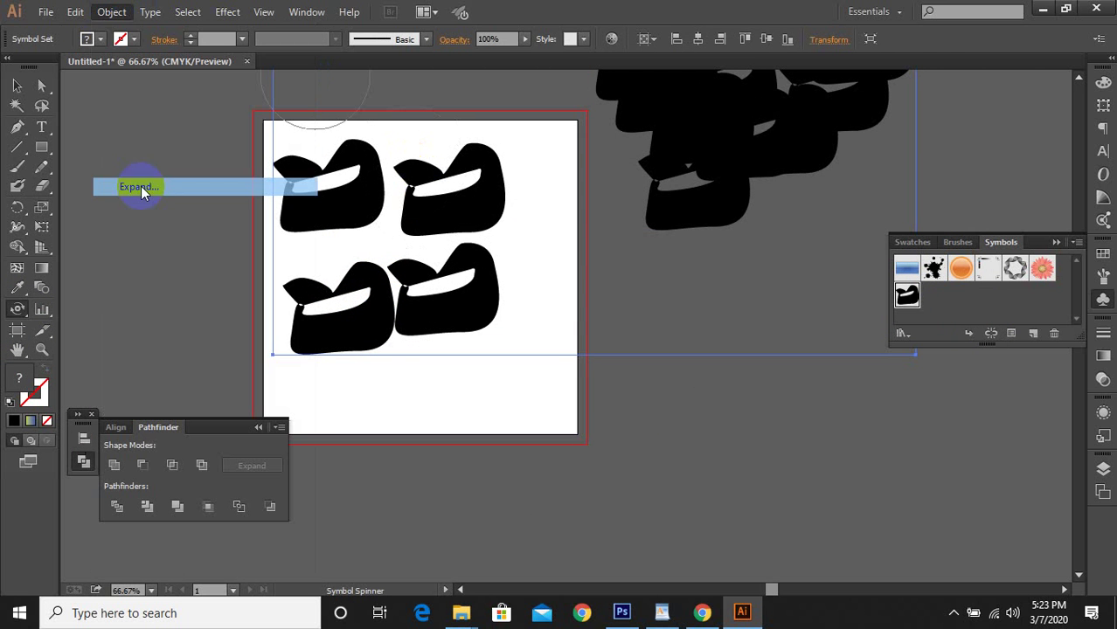
pyautogui.click(526, 391)
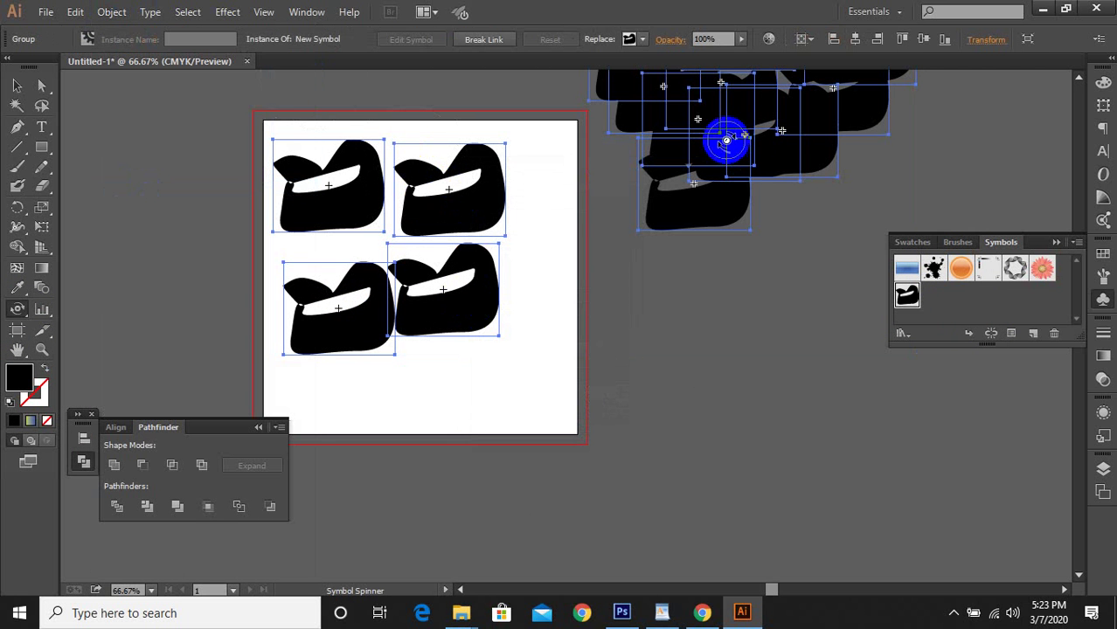
pyautogui.click(116, 12)
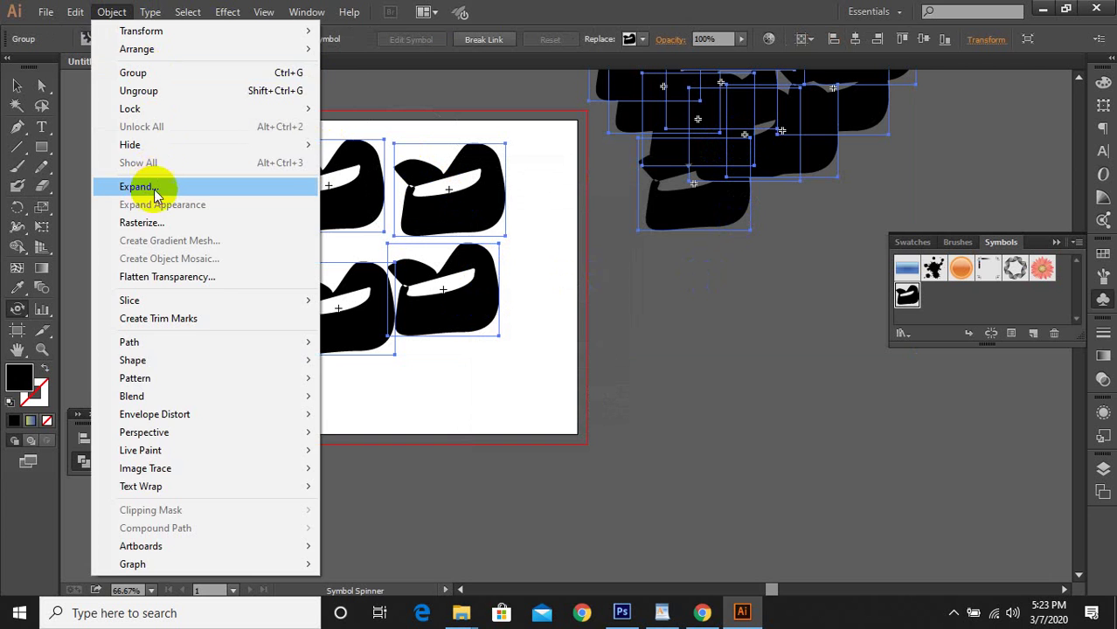
pyautogui.click(144, 186)
pyautogui.click(523, 398)
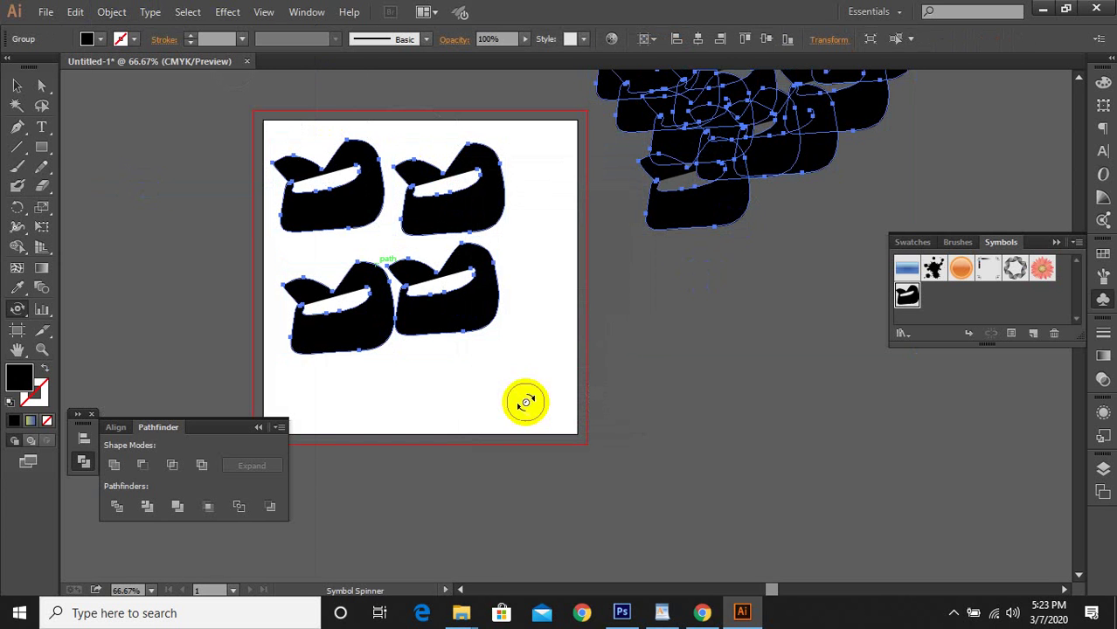
# Recolour the expanded shapes with a green fill swatch, trying brown first, and deselect them
pyautogui.click(88, 38)
pyautogui.click(115, 94)
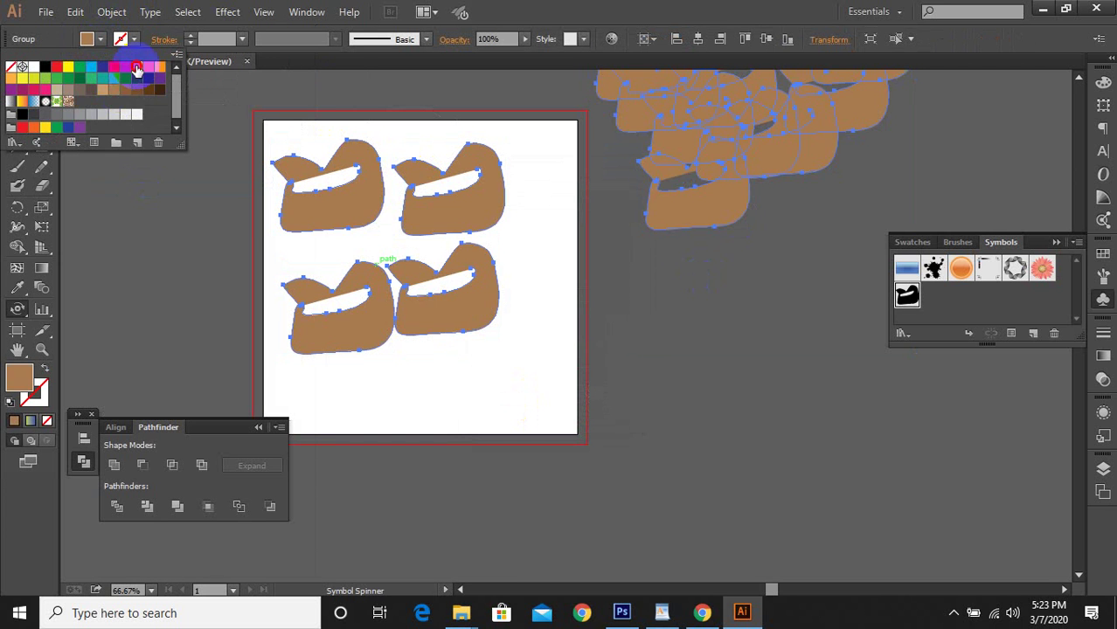
pyautogui.click(67, 78)
pyautogui.click(568, 281)
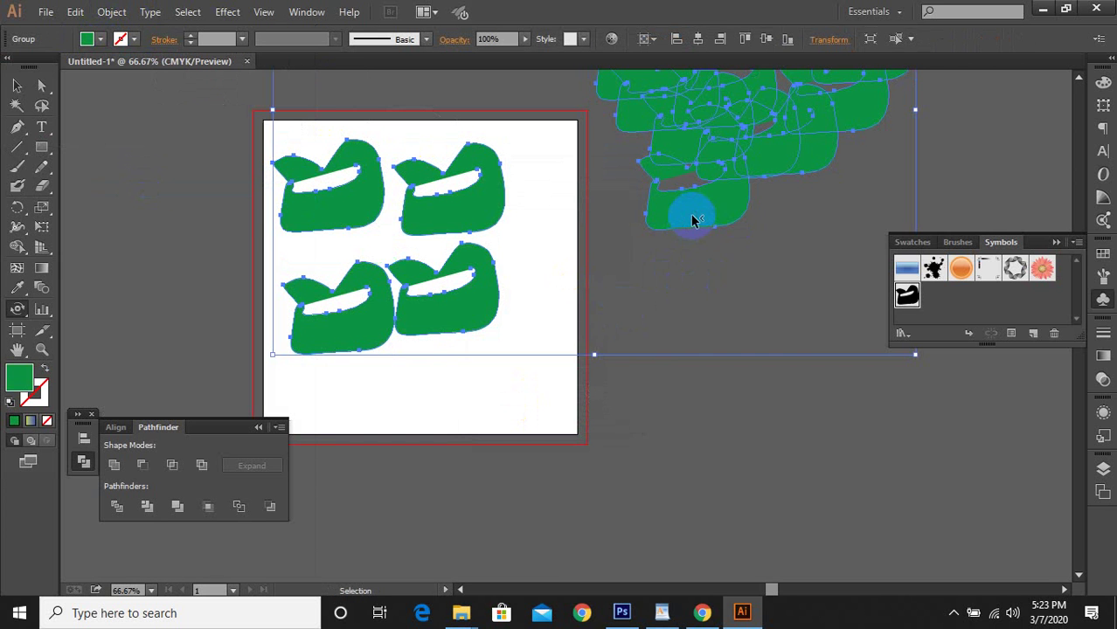
pyautogui.keyDown('ctrl'); pyautogui.click(695, 325); pyautogui.keyUp('ctrl')
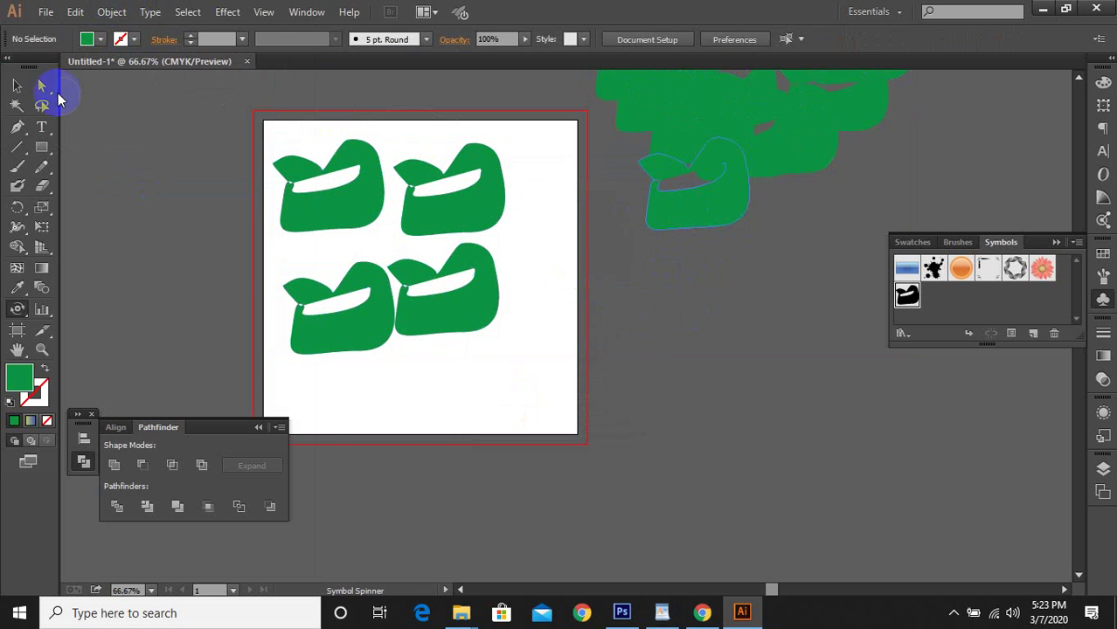
# Ungroup the green shapes and move four of them individually out of the cluster beside the artboard
pyautogui.click(16, 85)
pyautogui.rightClick(698, 204)
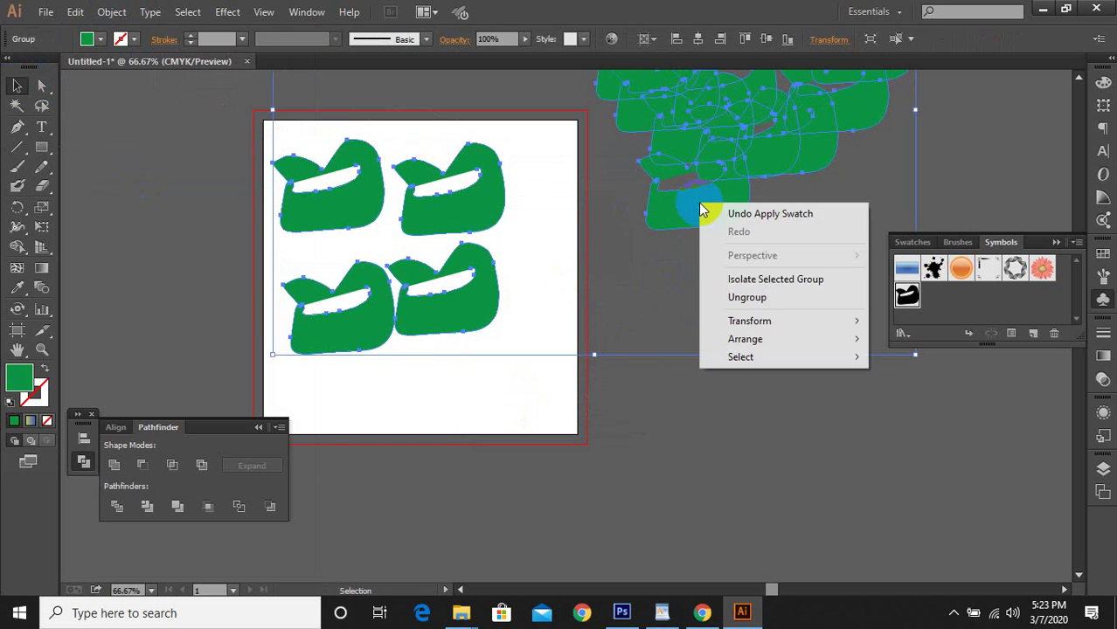
pyautogui.click(747, 298)
pyautogui.click(723, 394)
pyautogui.moveTo(705, 217); pyautogui.dragTo(725, 354)
pyautogui.click(755, 159)
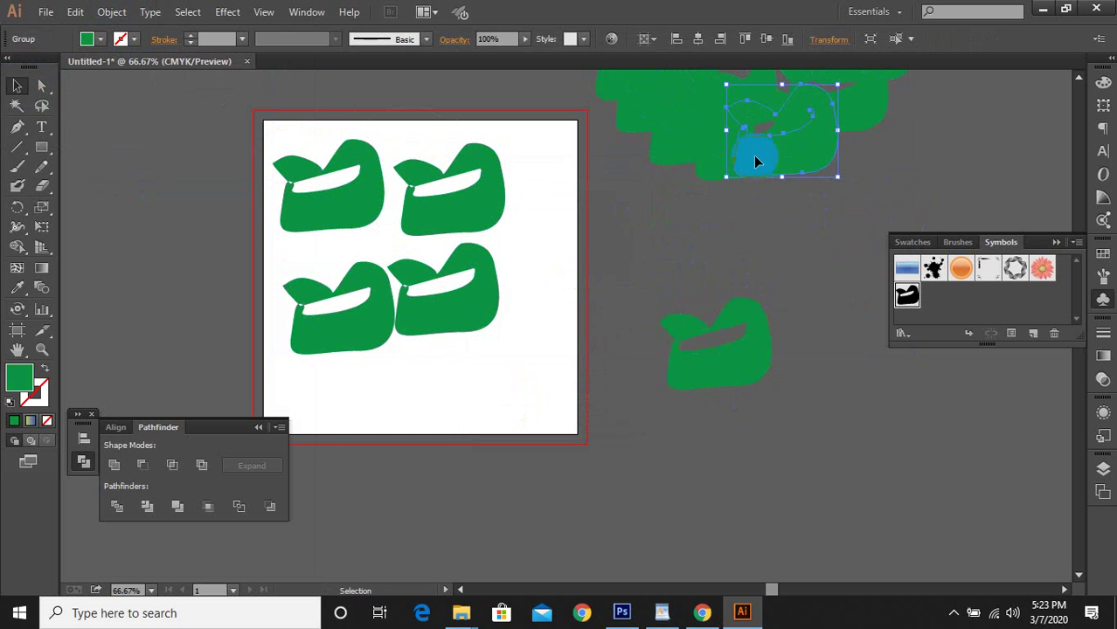
pyautogui.moveTo(755, 159); pyautogui.dragTo(682, 247)
pyautogui.moveTo(689, 112); pyautogui.dragTo(572, 201)
pyautogui.moveTo(723, 142); pyautogui.dragTo(804, 200)
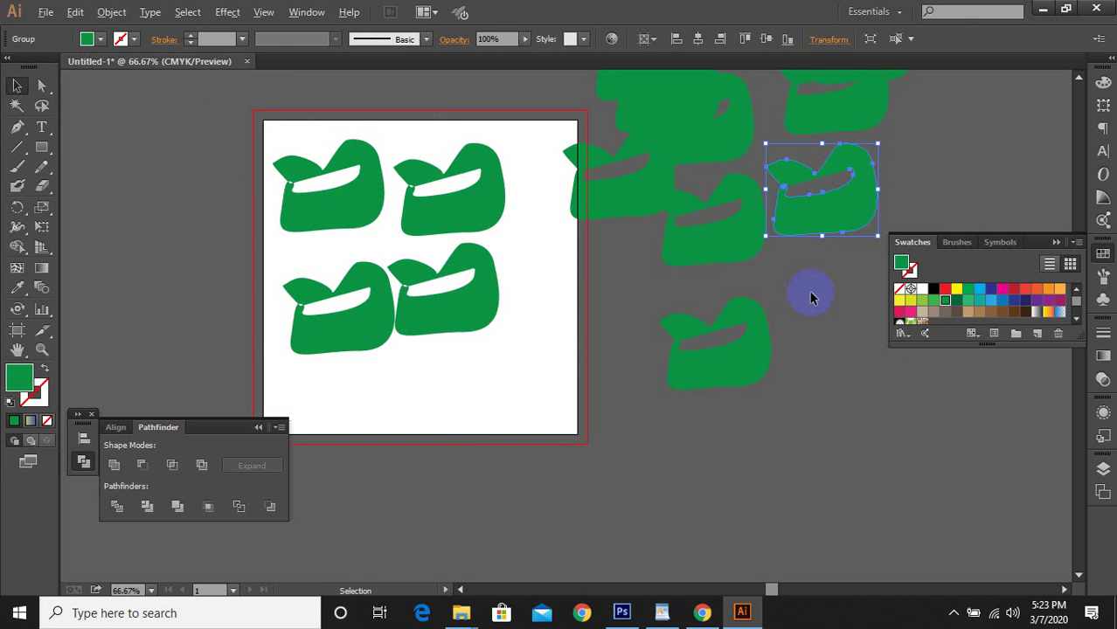
# Select all the green shapes on and around the artboard and delete them
pyautogui.scroll(-2, 810, 295)
pyautogui.moveTo(907, 63); pyautogui.dragTo(703, 70)
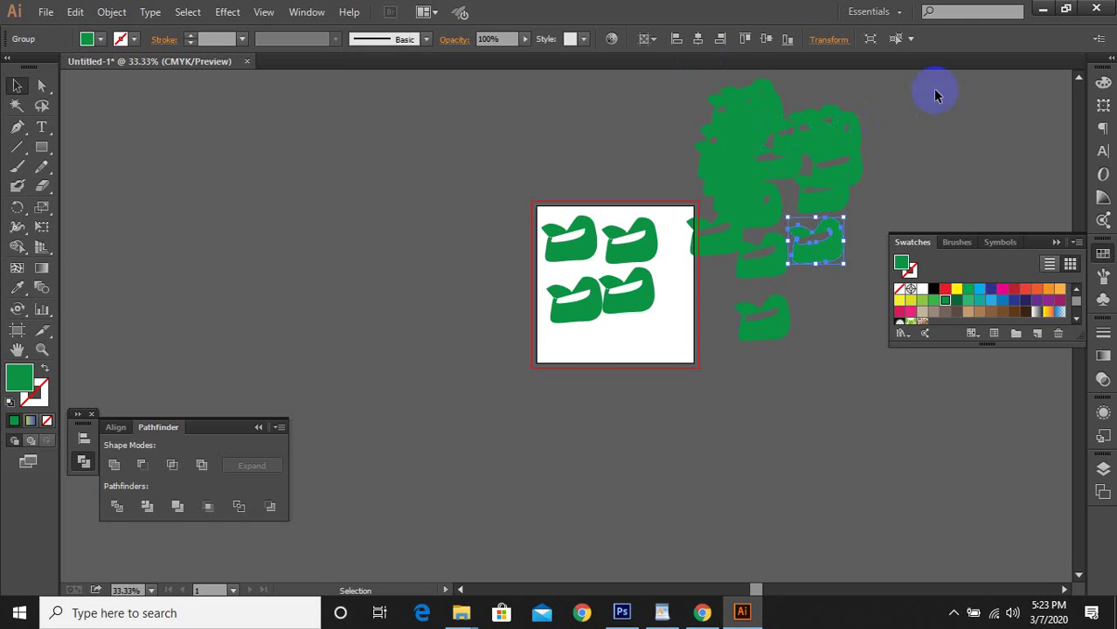
pyautogui.moveTo(935, 92); pyautogui.dragTo(524, 452)
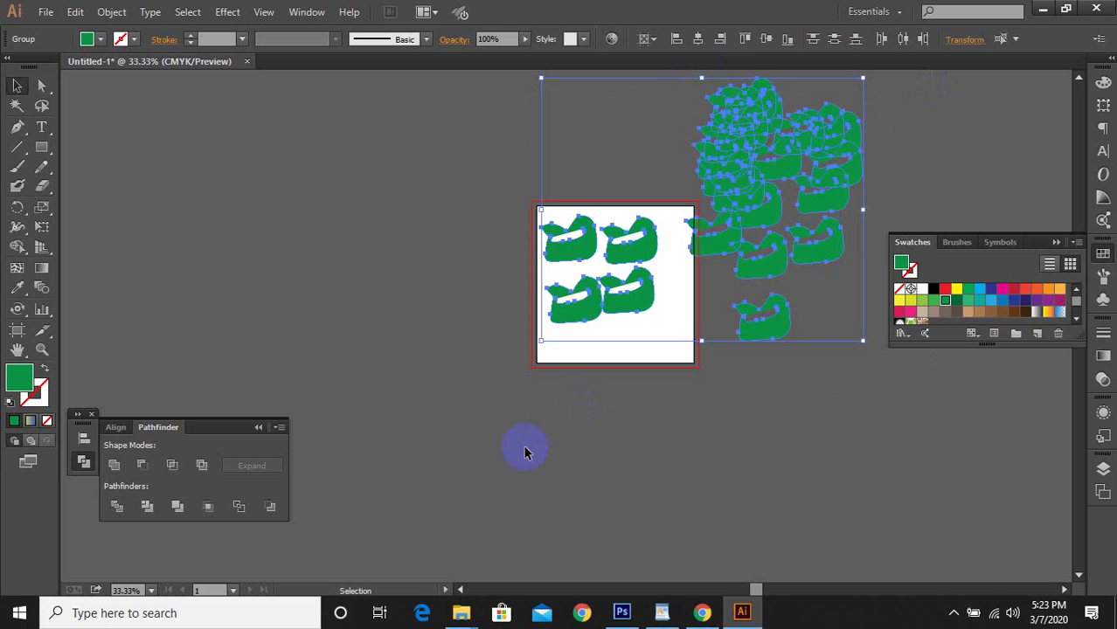
pyautogui.press('Delete')
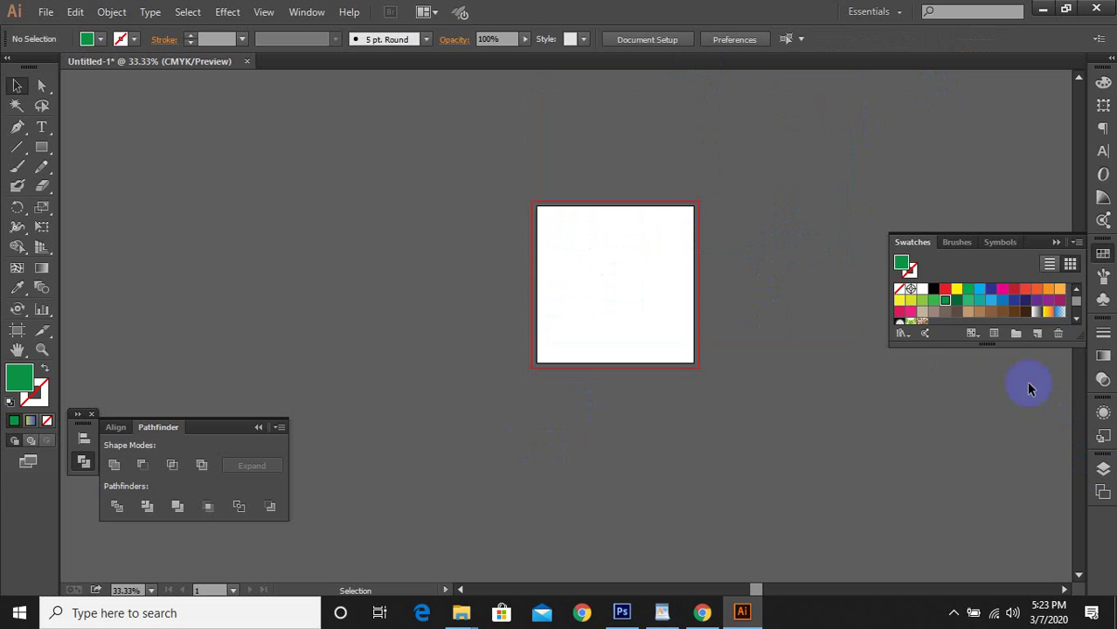
# Enlarge the Swatches panel to show every swatch, and activate the Column Graph tool
pyautogui.moveTo(988, 346); pyautogui.dragTo(997, 420)
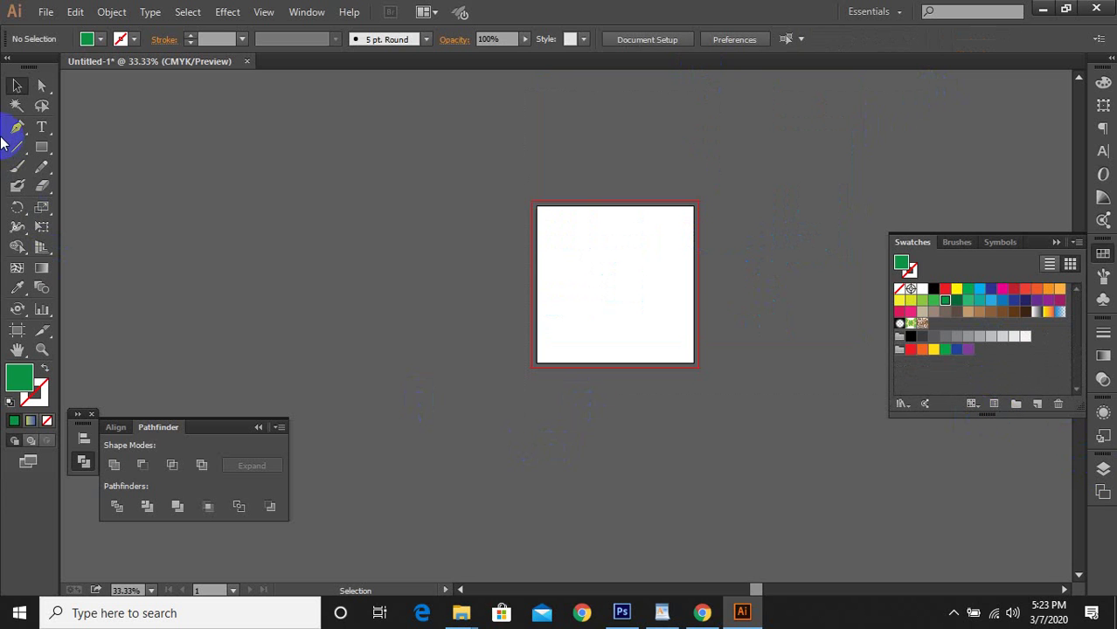
pyautogui.click(43, 311)
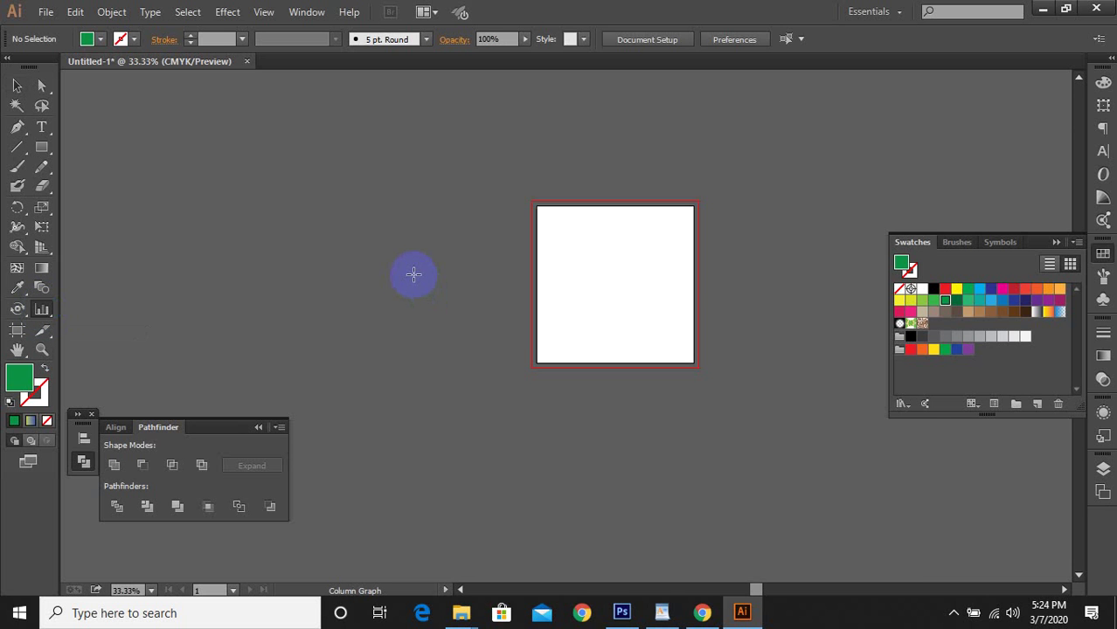
# Duplicate the 8 × 8 in artboard beside the original with the Artboard tool, and delete the original artboard
pyautogui.click(17, 331)
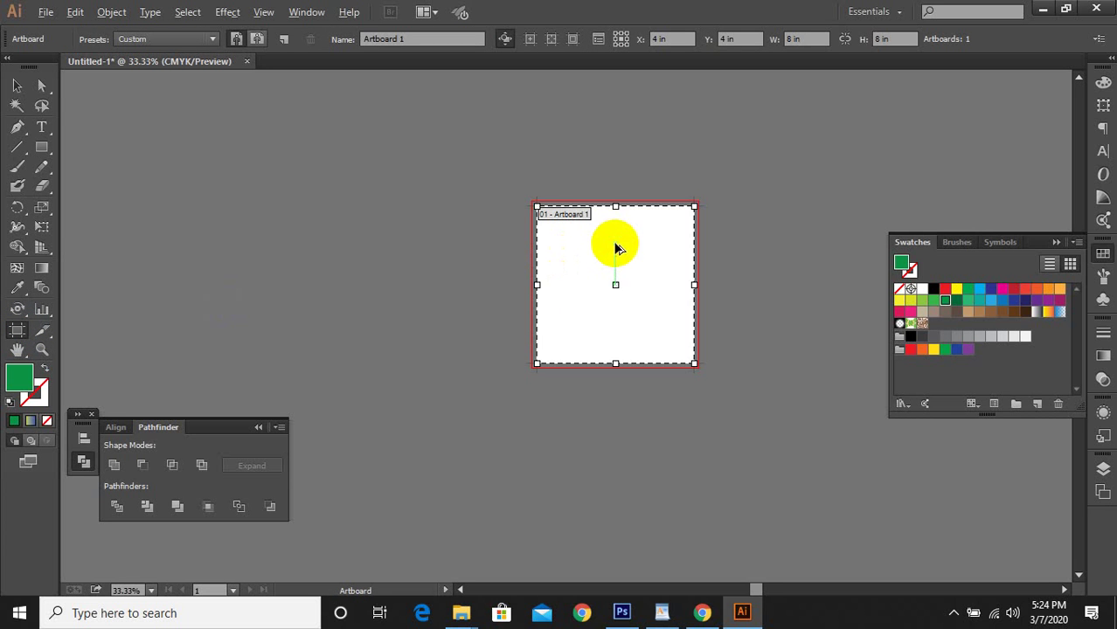
pyautogui.scroll(-1, 614, 249)
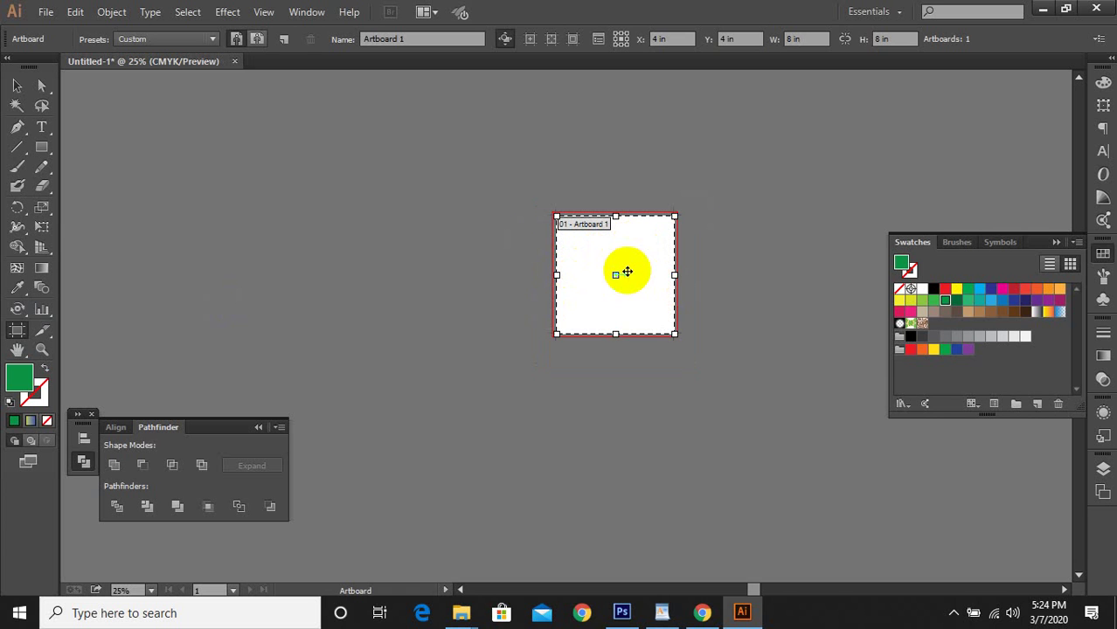
pyautogui.moveTo(627, 272); pyautogui.dragTo(586, 243)
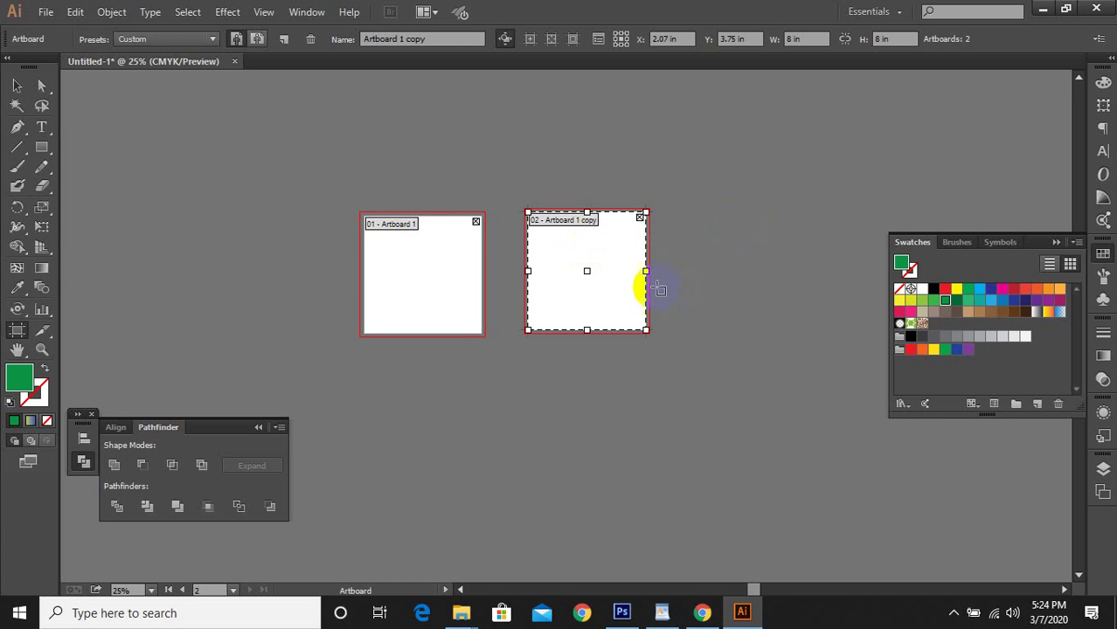
pyautogui.click(477, 224)
pyautogui.click(478, 224)
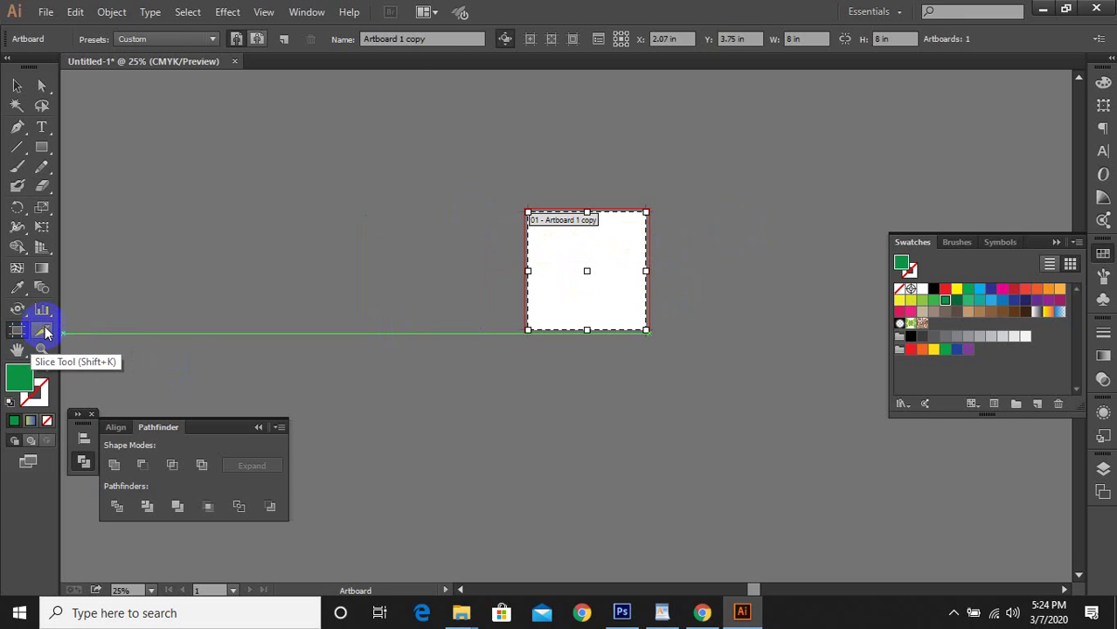
# Try drawing a small rectangular slice in the middle of the artboard, and undo both the slice and the artboard deletion
pyautogui.moveTo(46, 333); pyautogui.dragTo(110, 328)
pyautogui.moveTo(558, 261); pyautogui.dragTo(622, 294)
pyautogui.rightClick(609, 295)
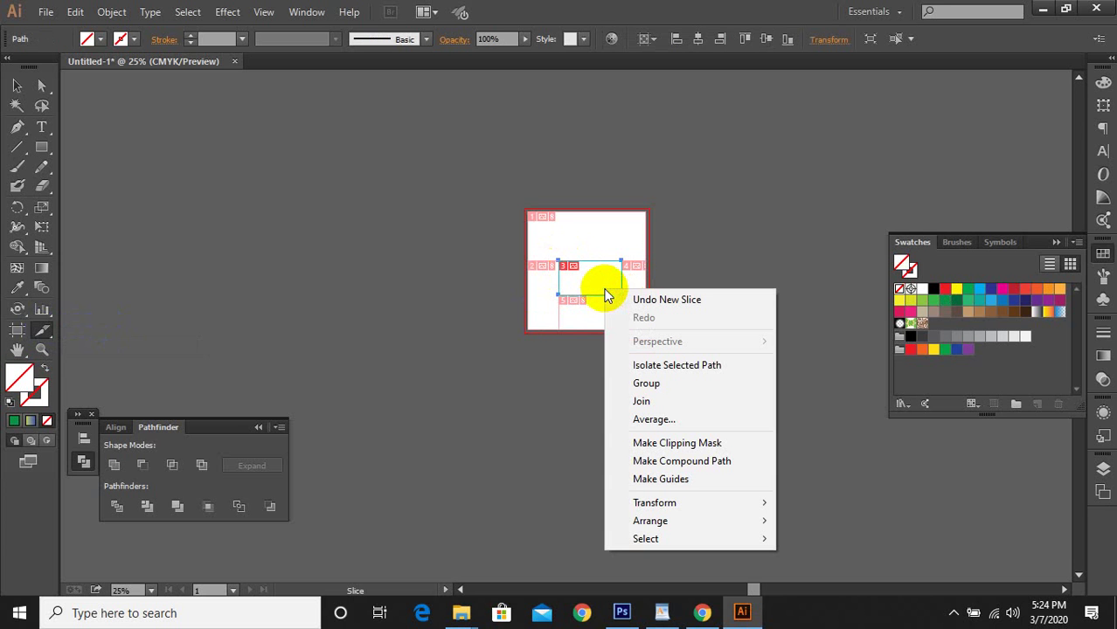
pyautogui.click(647, 299)
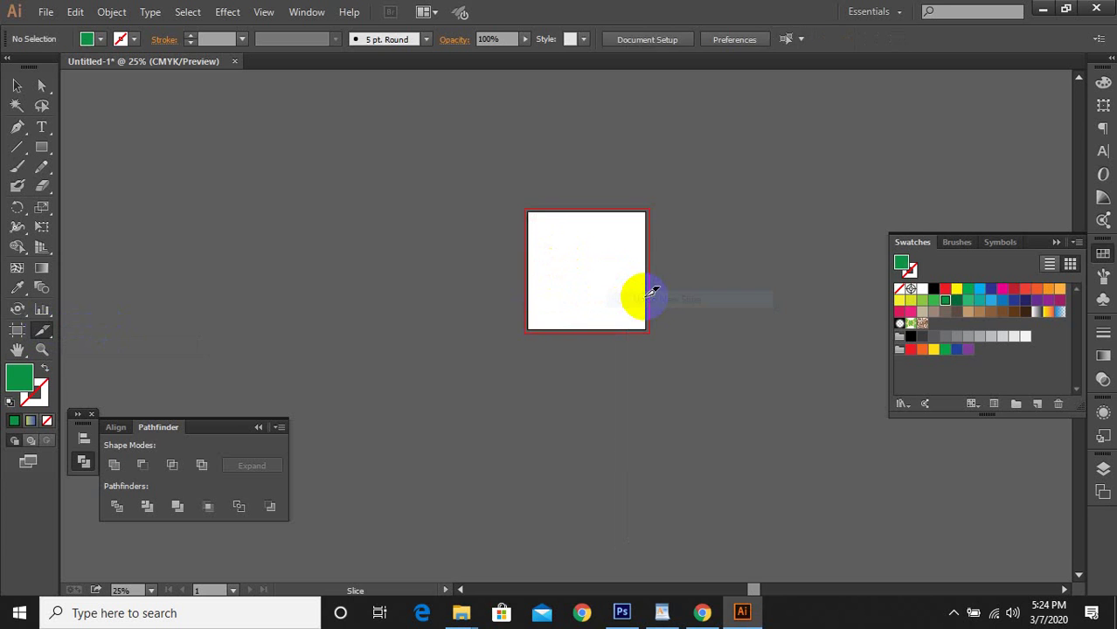
pyautogui.click(587, 269)
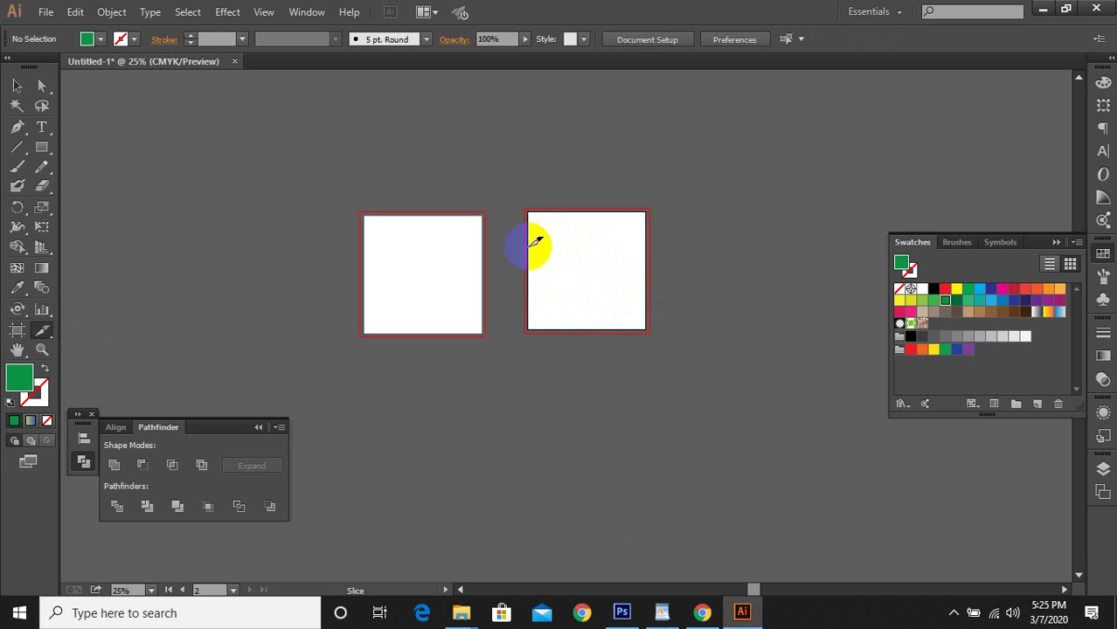
# Switch to Photoshop and draw a slice about 84 × 41 px inside the map's red circle with the Slice tool
pyautogui.click(41, 332)
pyautogui.moveTo(46, 331); pyautogui.dragTo(96, 332)
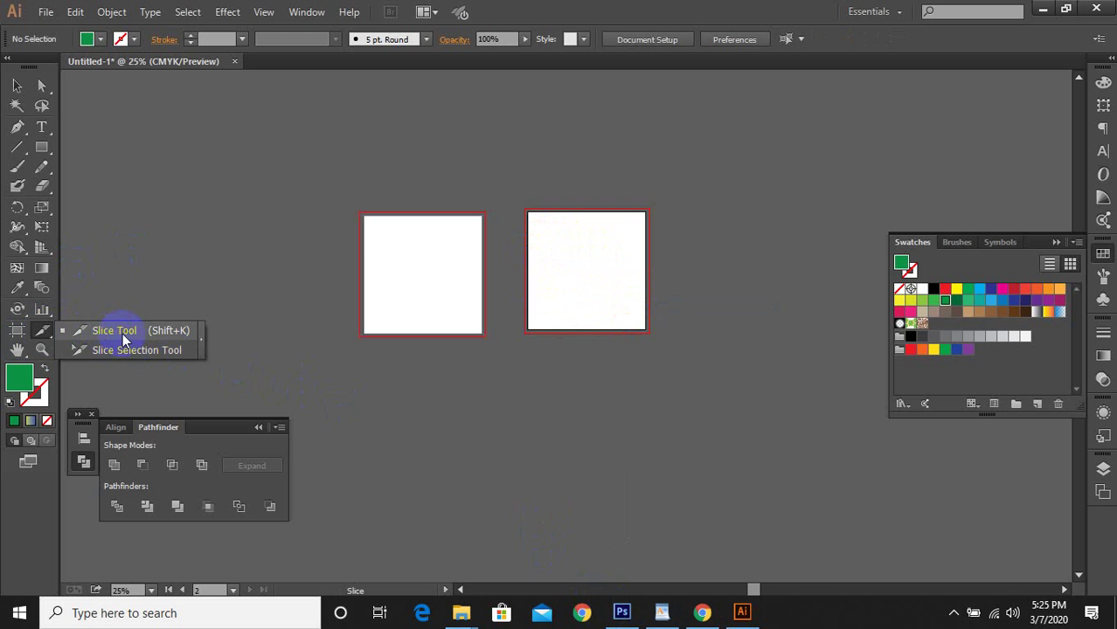
pyautogui.click(622, 612)
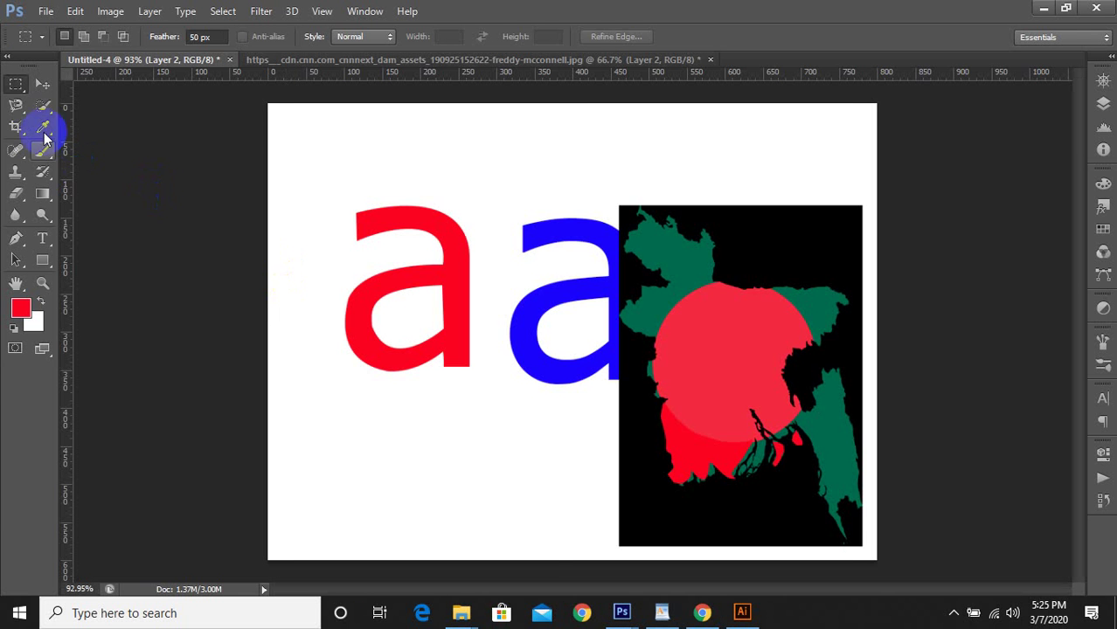
pyautogui.moveTo(14, 127); pyautogui.dragTo(16, 127)
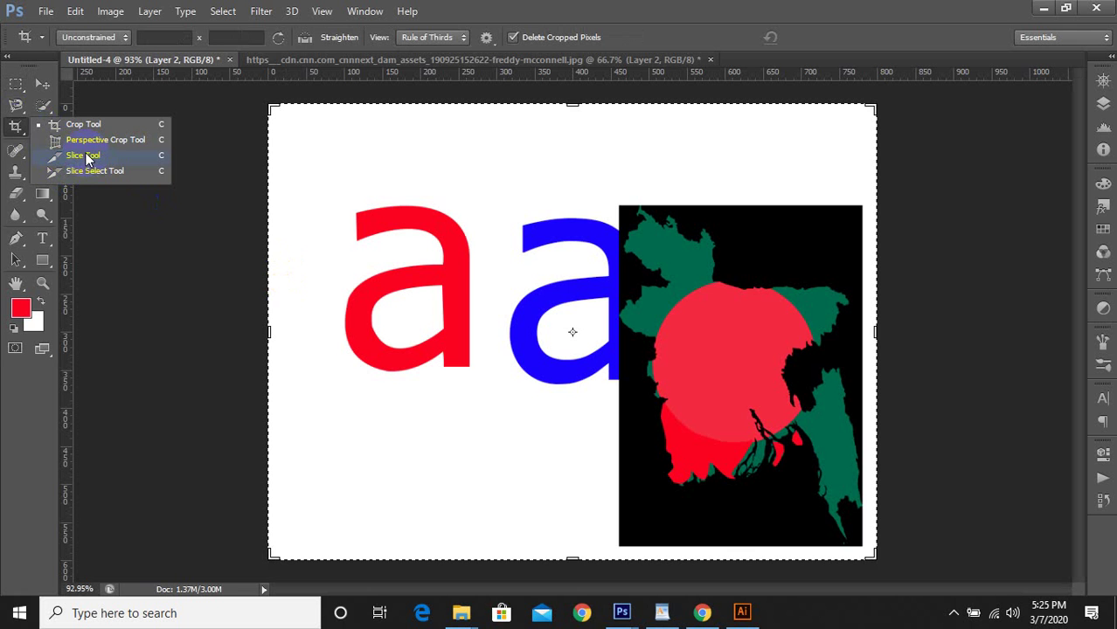
pyautogui.click(42, 83)
pyautogui.click(513, 280)
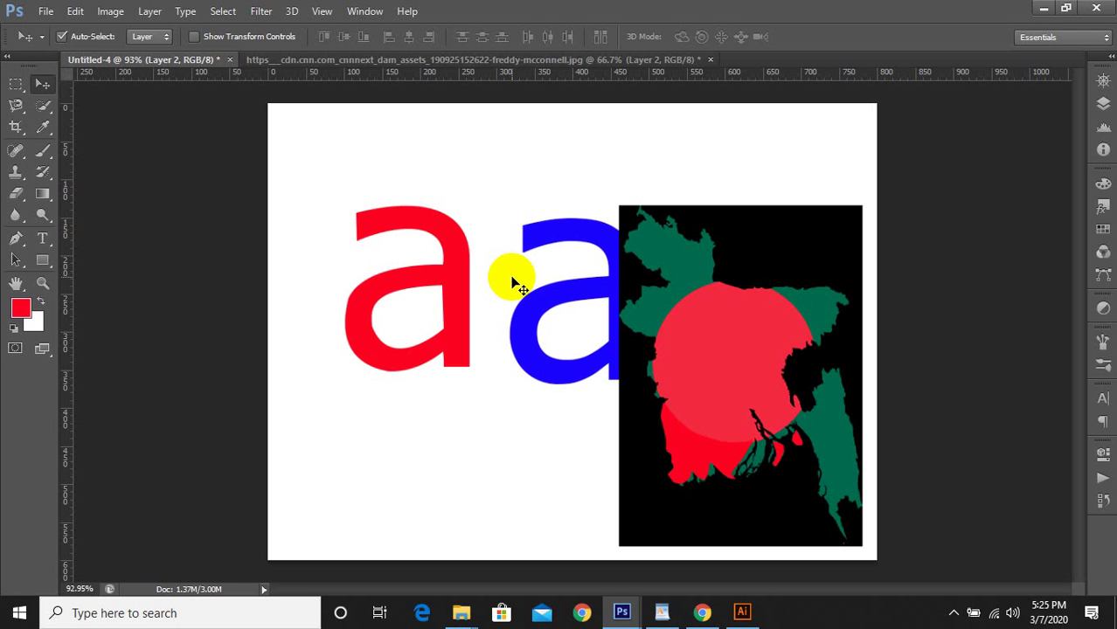
pyautogui.click(13, 128)
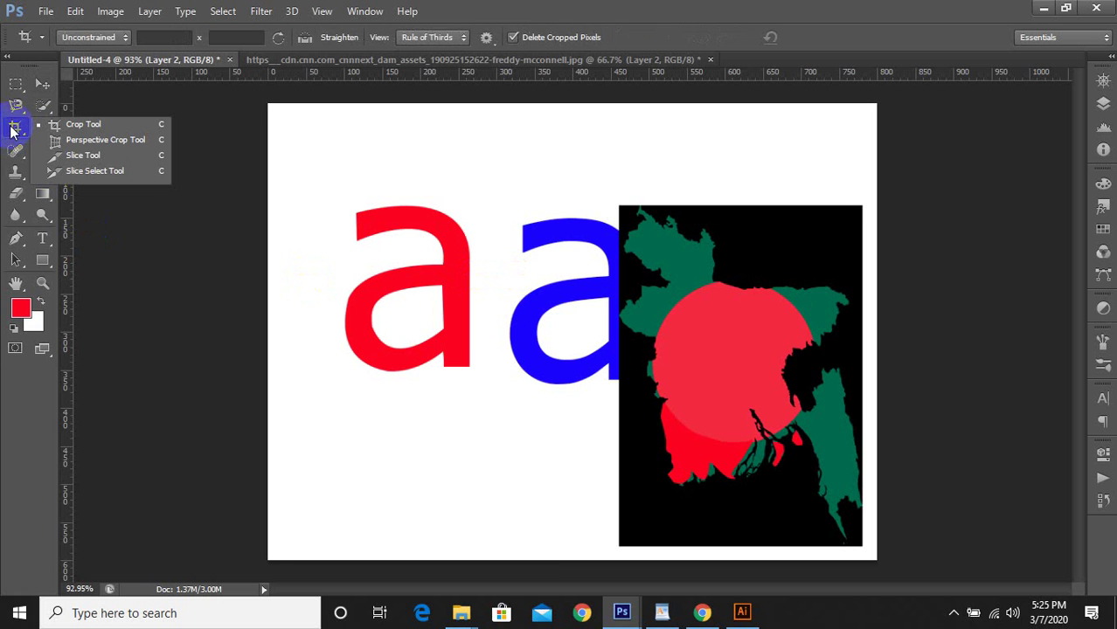
pyautogui.click(91, 159)
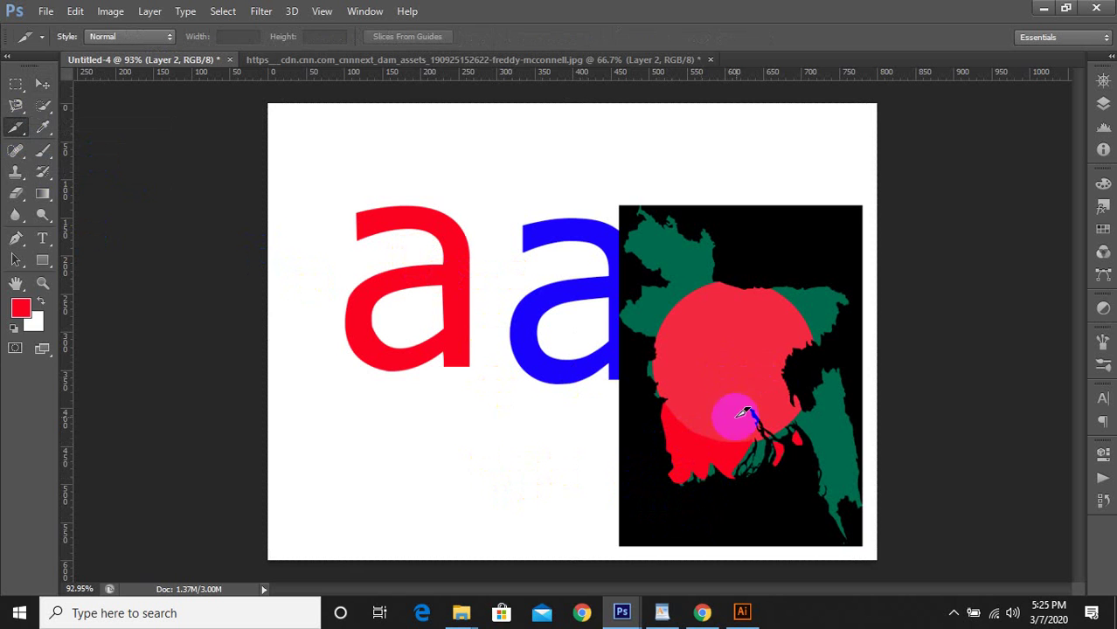
pyautogui.moveTo(706, 350); pyautogui.dragTo(767, 386)
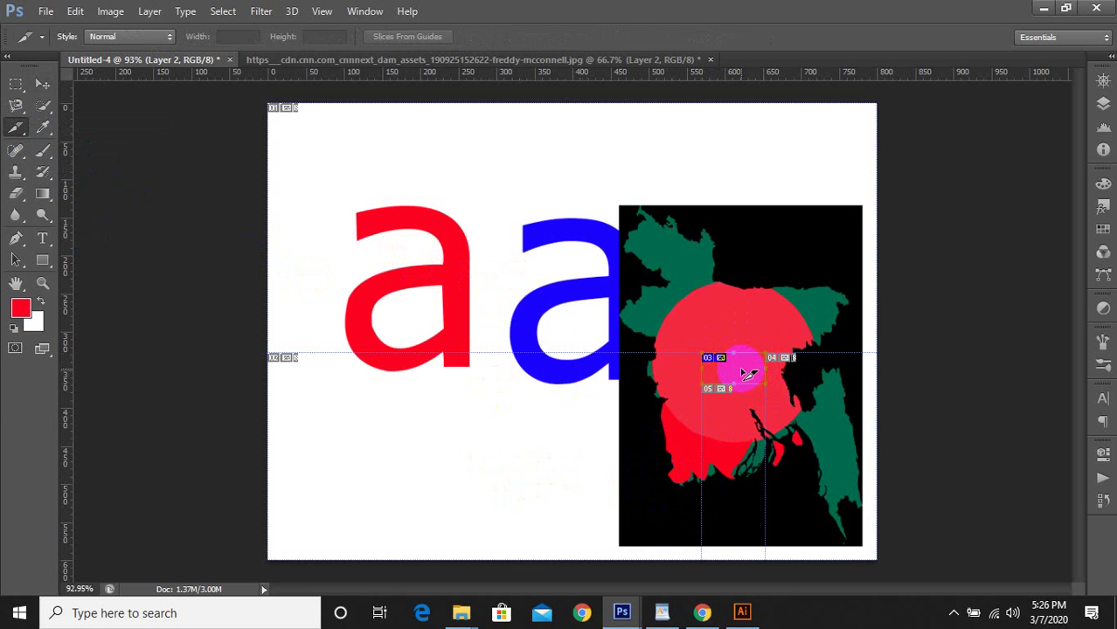
# Open the new slice's options and copy the address of the YouTube Studio channel videos page in Chrome
pyautogui.rightClick(744, 375)
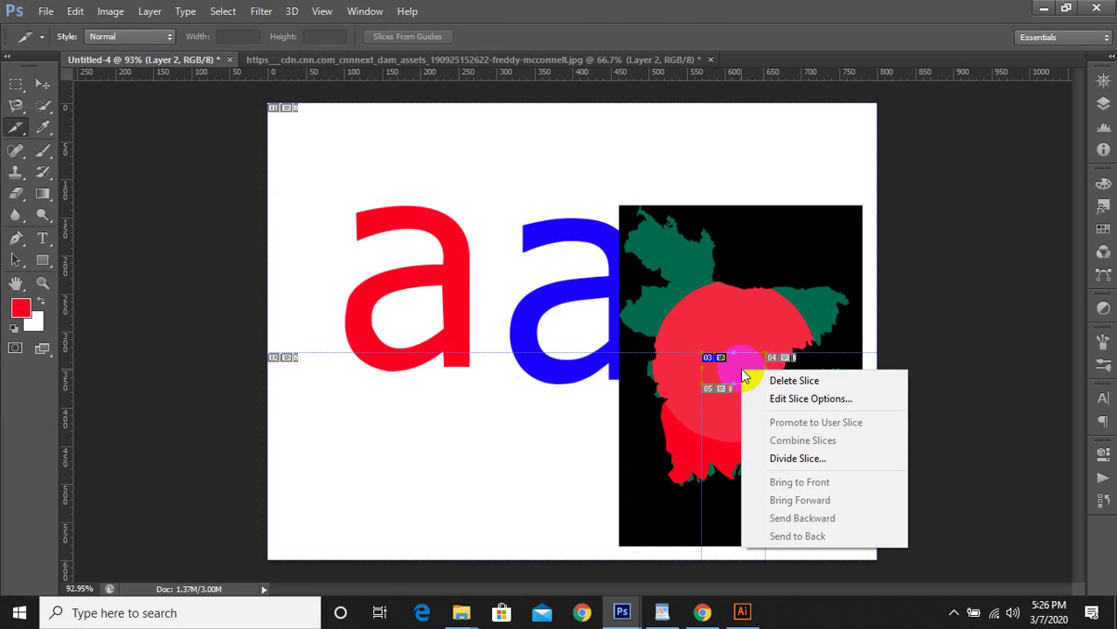
pyautogui.click(821, 400)
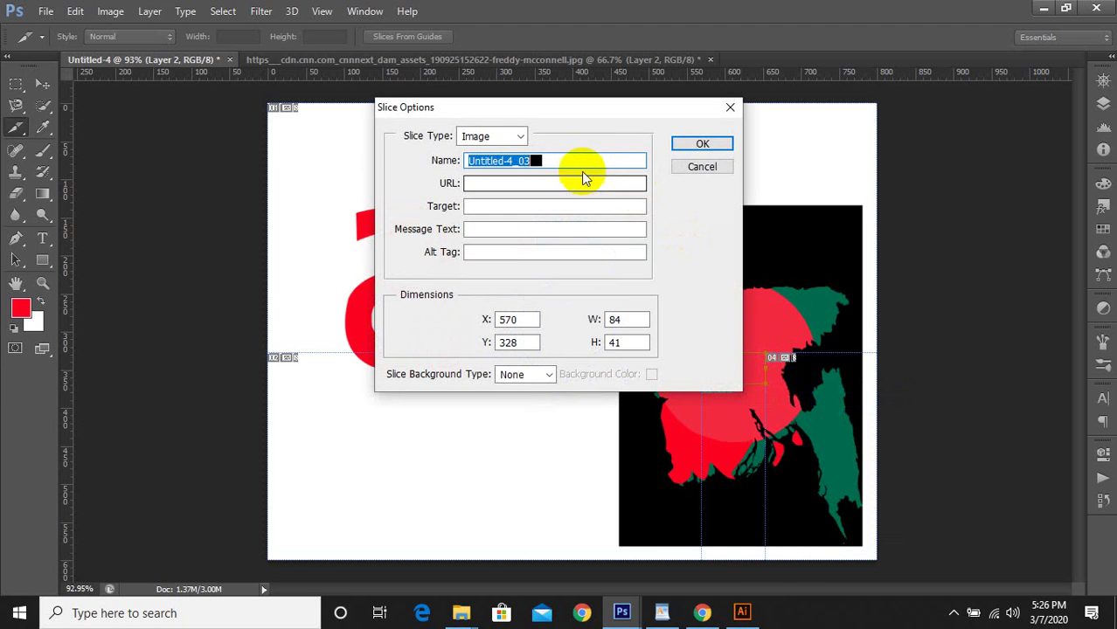
pyautogui.click(702, 611)
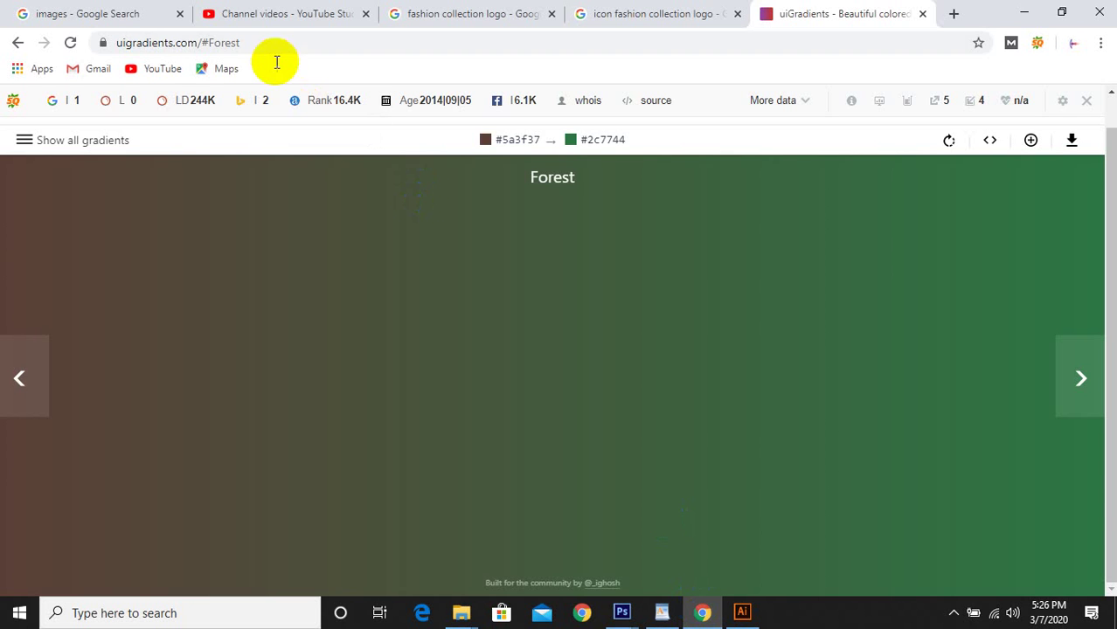
pyautogui.click(262, 13)
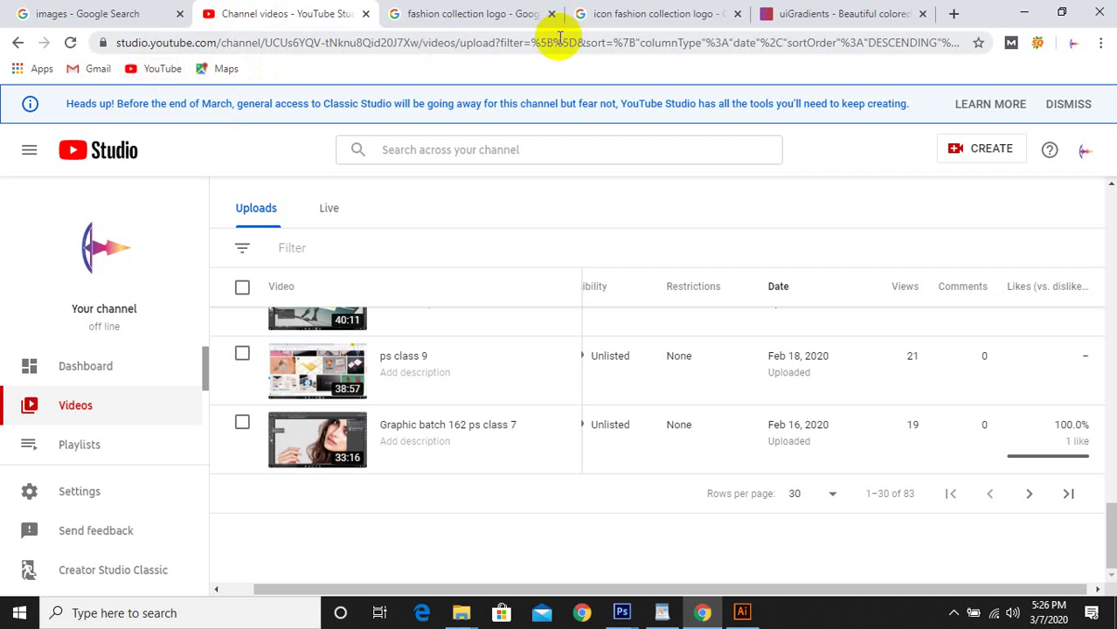
pyautogui.click(431, 45)
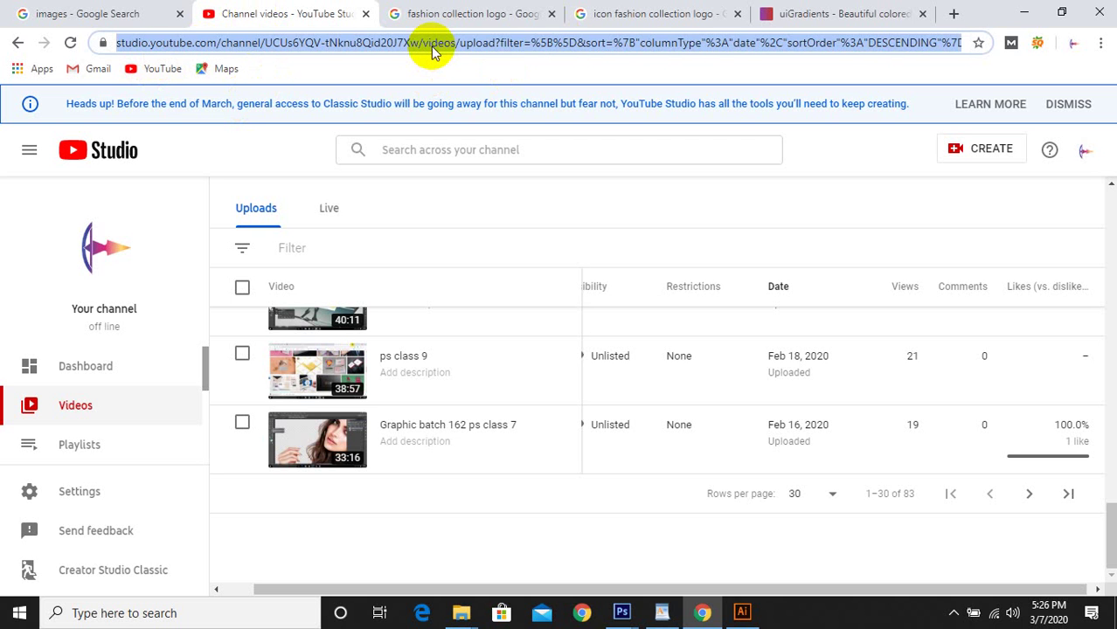
# Return to Photoshop's Untitled-4 document and set the slice's URL to the copied YouTube Studio page address
pyautogui.click(742, 612)
pyautogui.moveTo(622, 612)
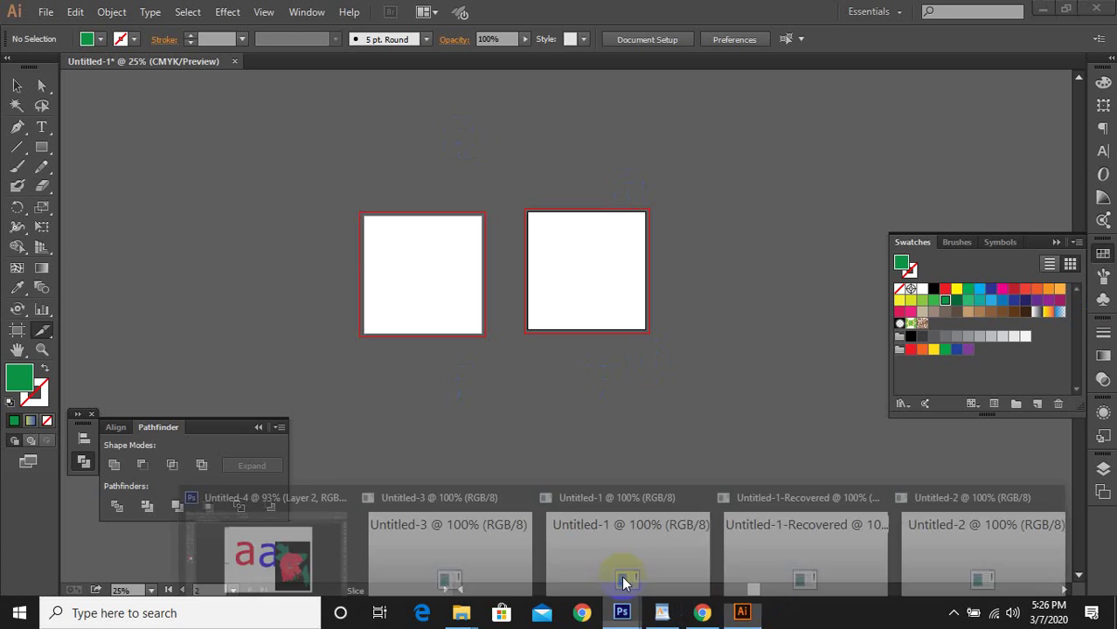
pyautogui.click(319, 544)
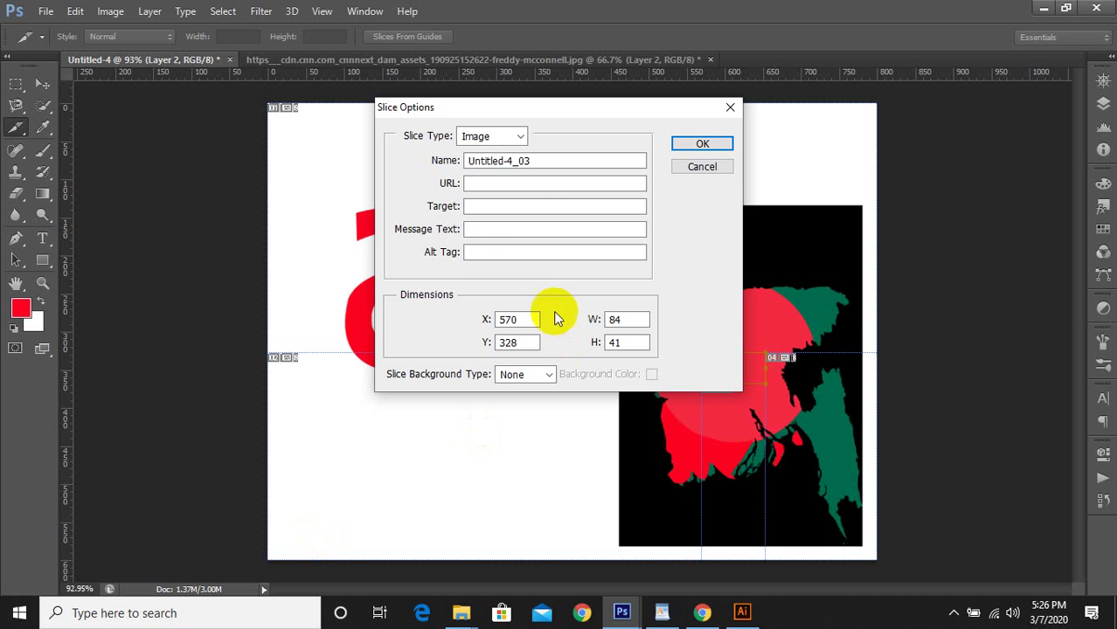
pyautogui.doubleClick(530, 160)
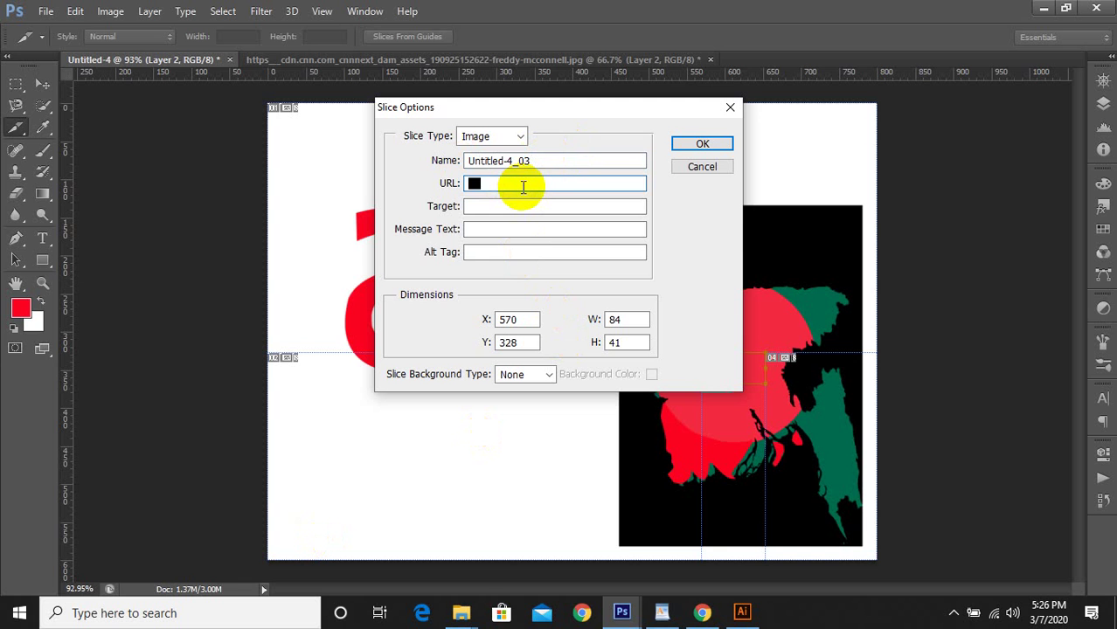
pyautogui.hotkey('ctrl', 'v')
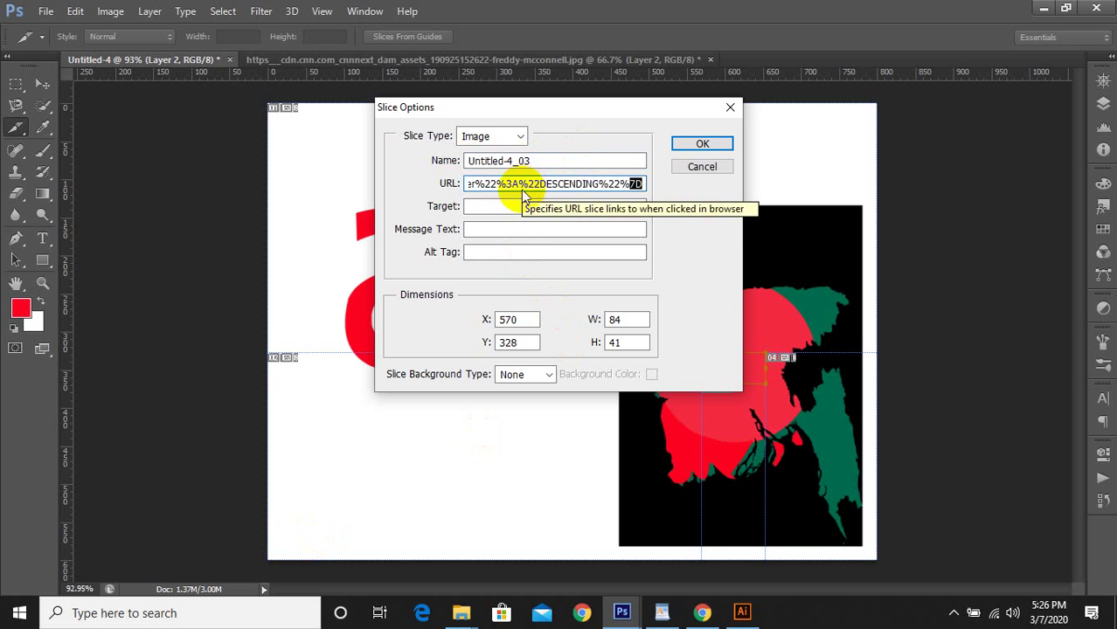
pyautogui.click(697, 145)
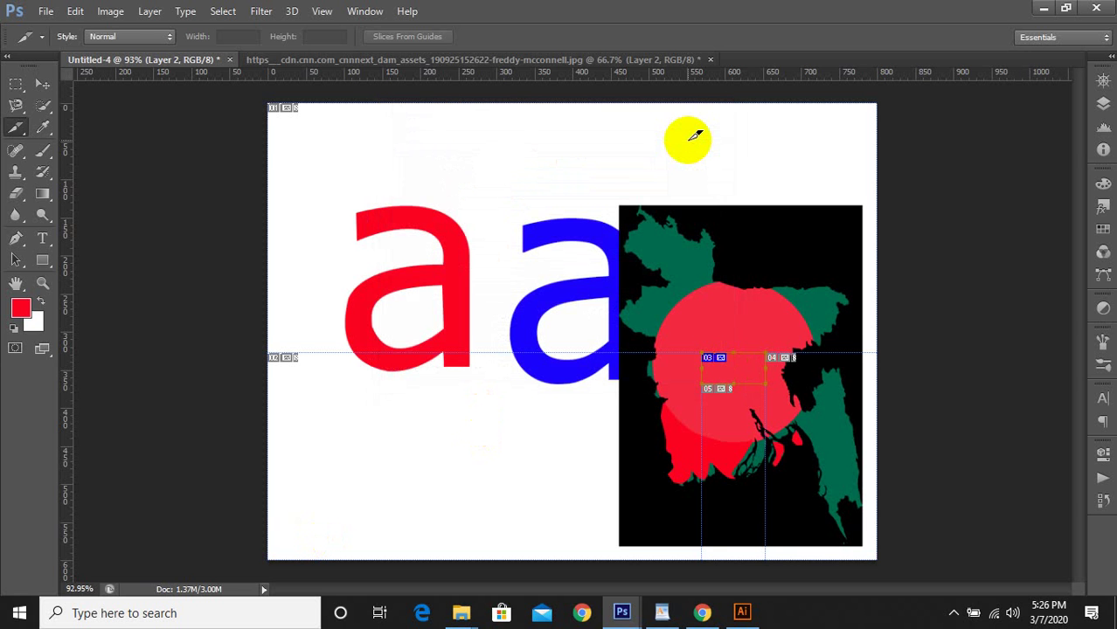
pyautogui.click(46, 11)
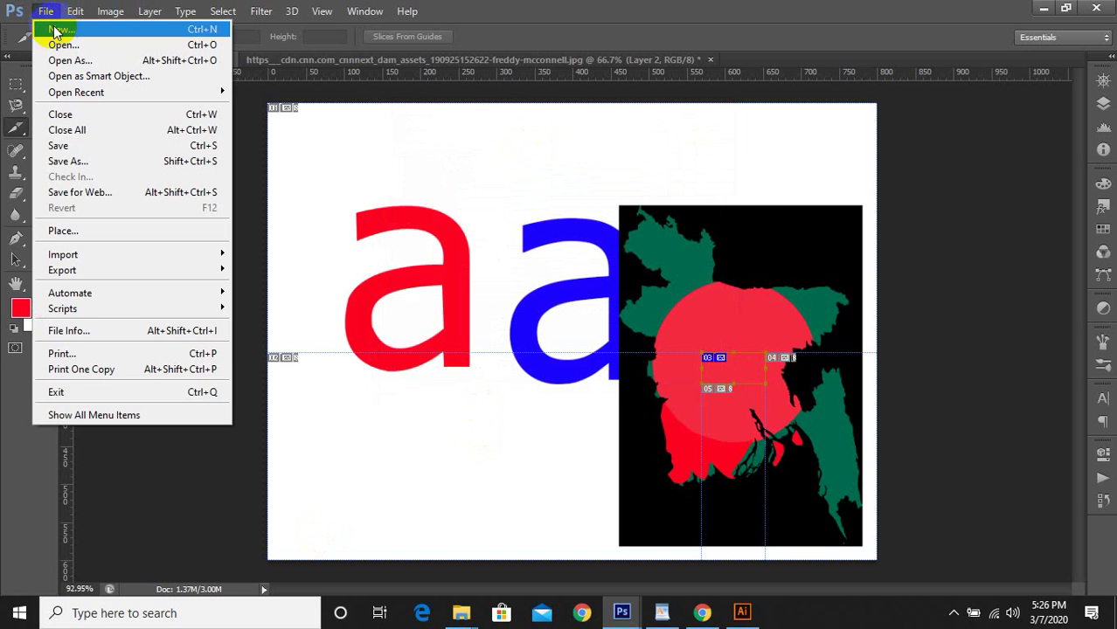
pyautogui.click(50, 26)
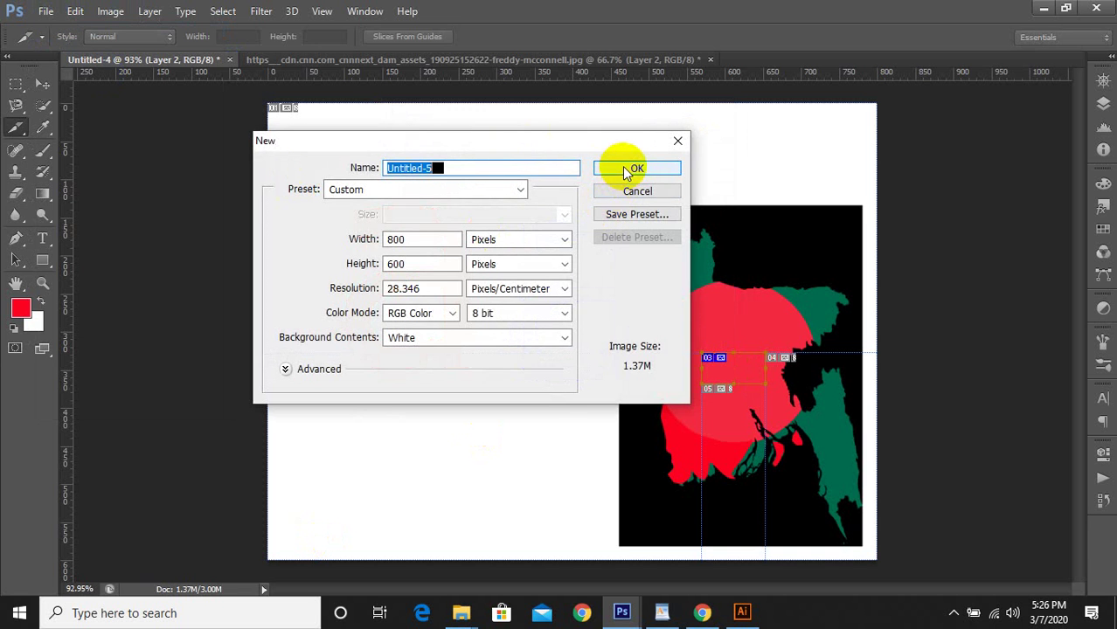
pyautogui.click(627, 194)
# Start a Save for Web export of the sliced document with the JPEG High preset
pyautogui.click(45, 11)
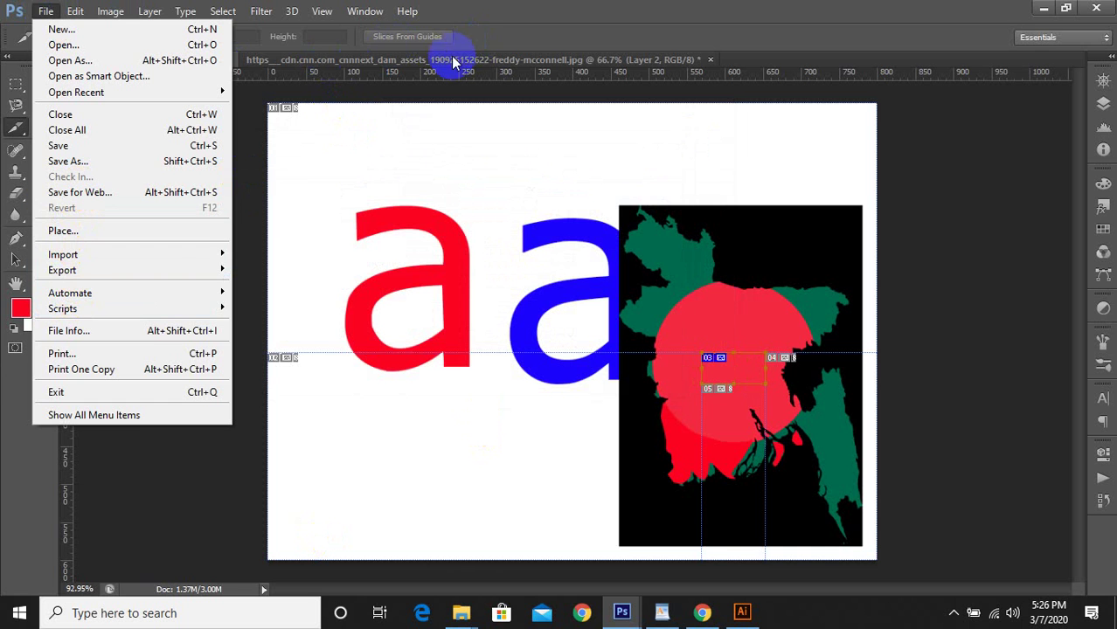
pyautogui.moveTo(113, 270)
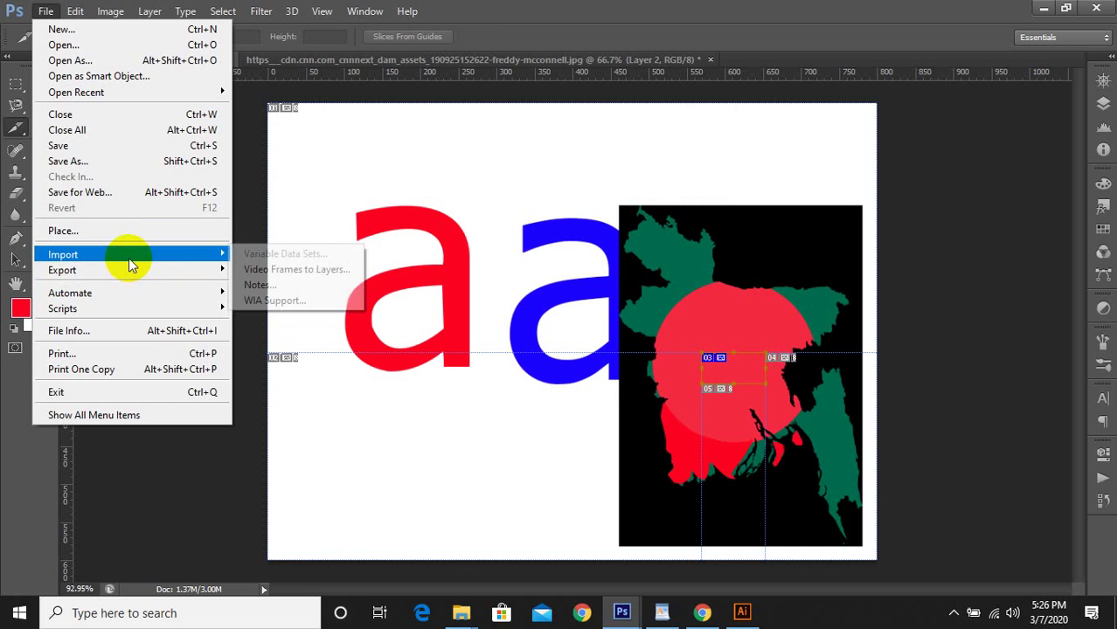
pyautogui.click(121, 193)
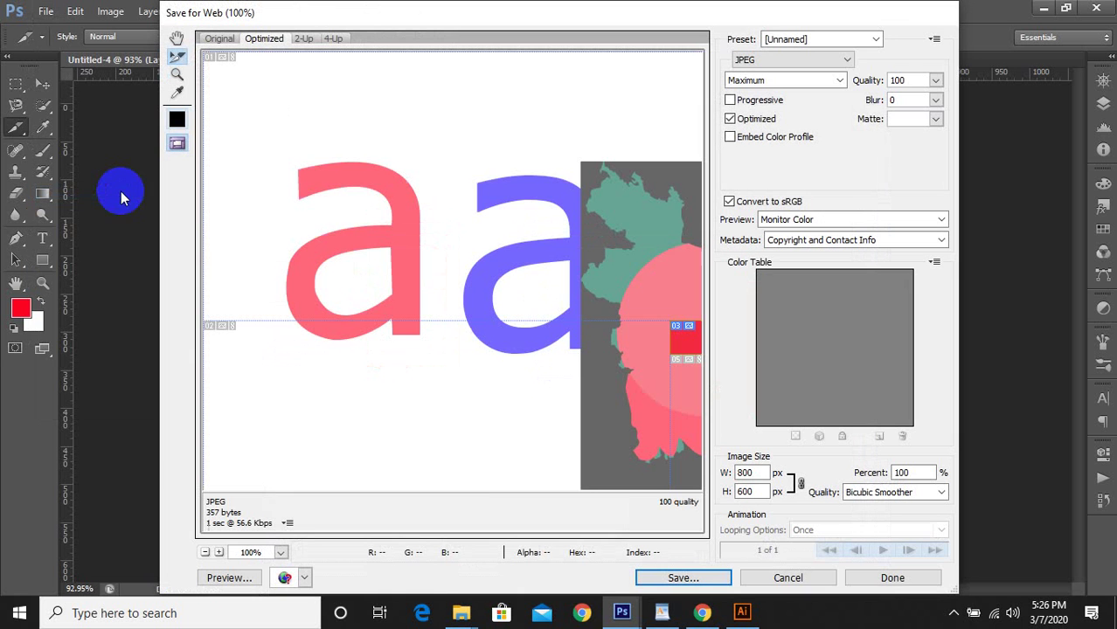
pyautogui.click(874, 38)
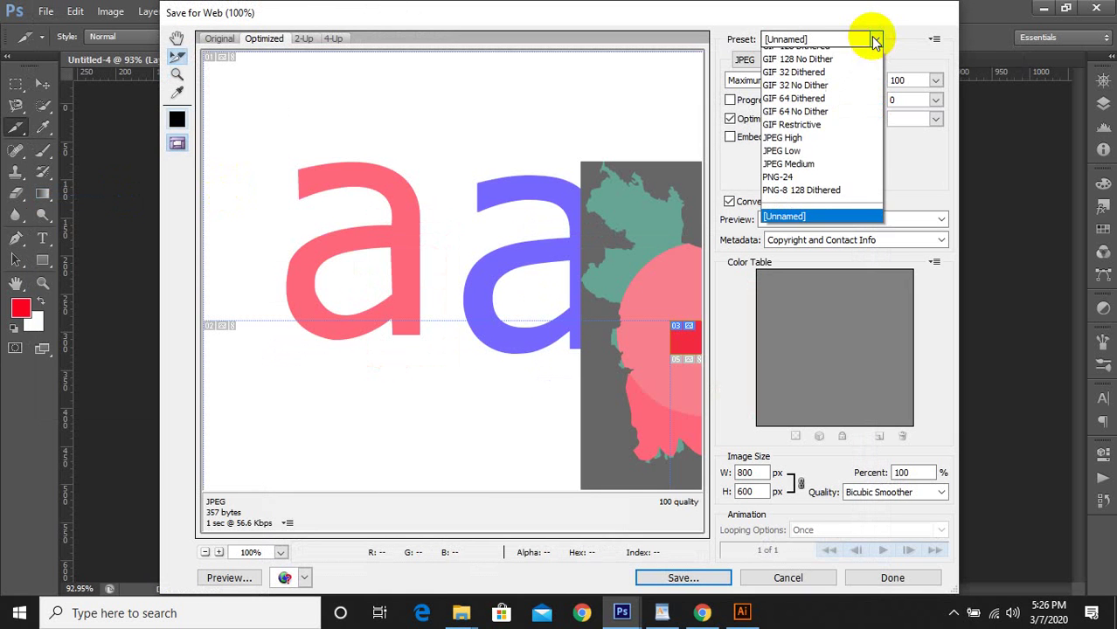
pyautogui.click(791, 148)
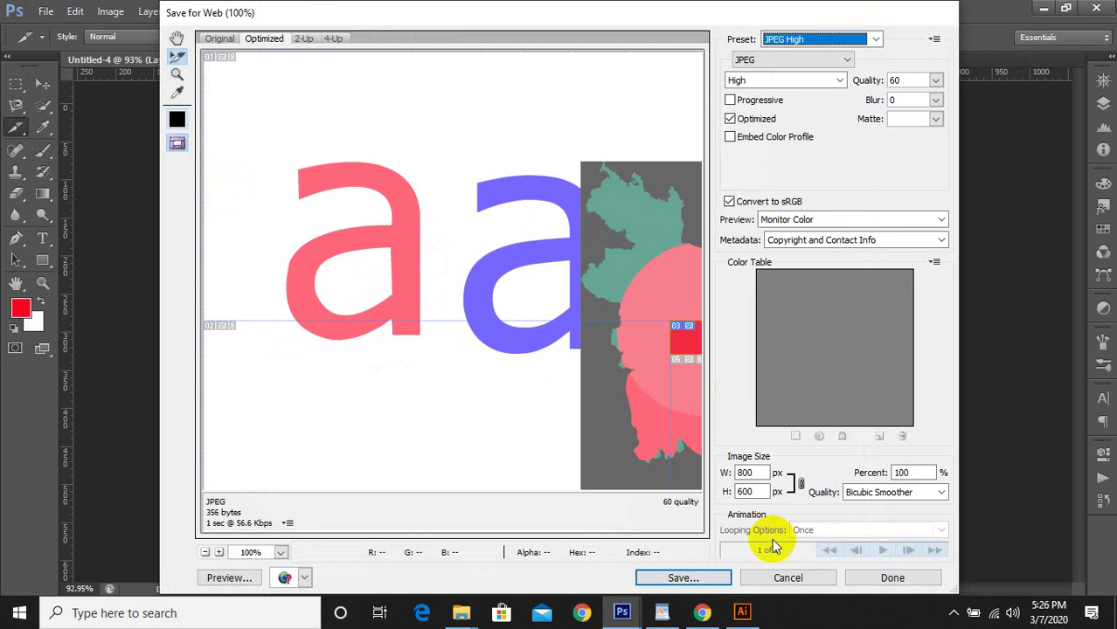
# Save the export to the Desktop as Untitled-4.html with format HTML and Images and all slices included
pyautogui.click(693, 582)
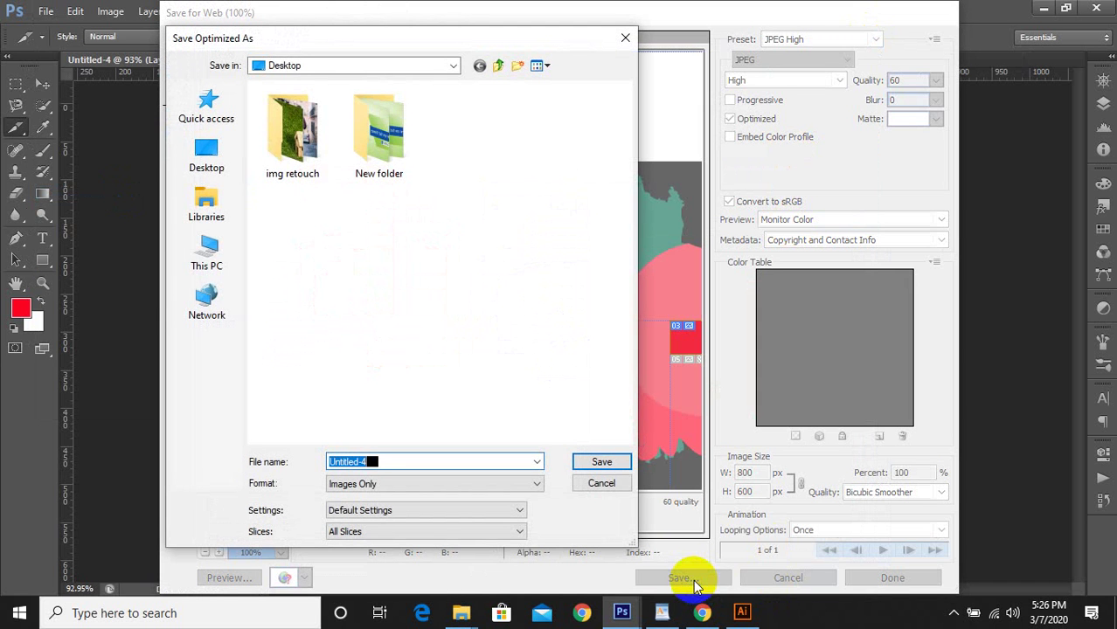
pyautogui.click(537, 462)
pyautogui.click(537, 462)
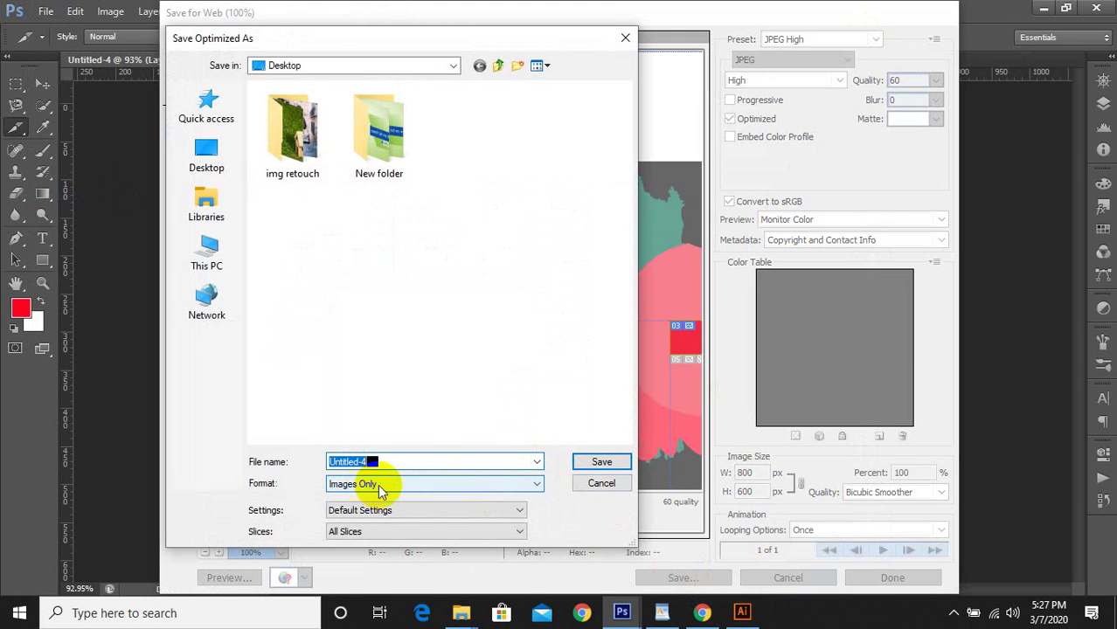
pyautogui.click(533, 485)
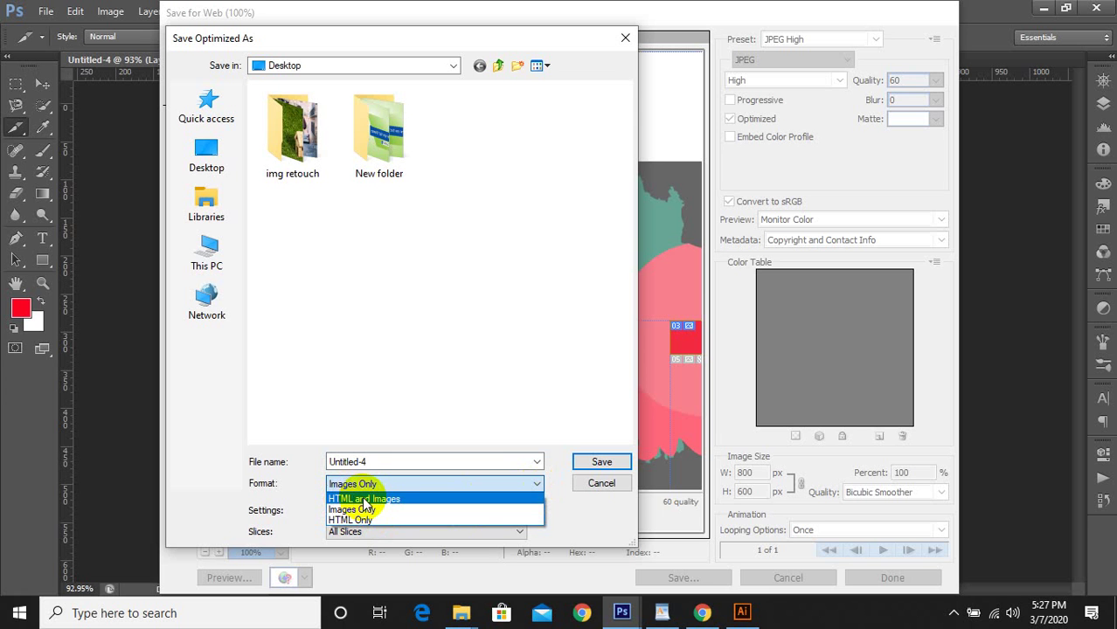
pyautogui.click(364, 499)
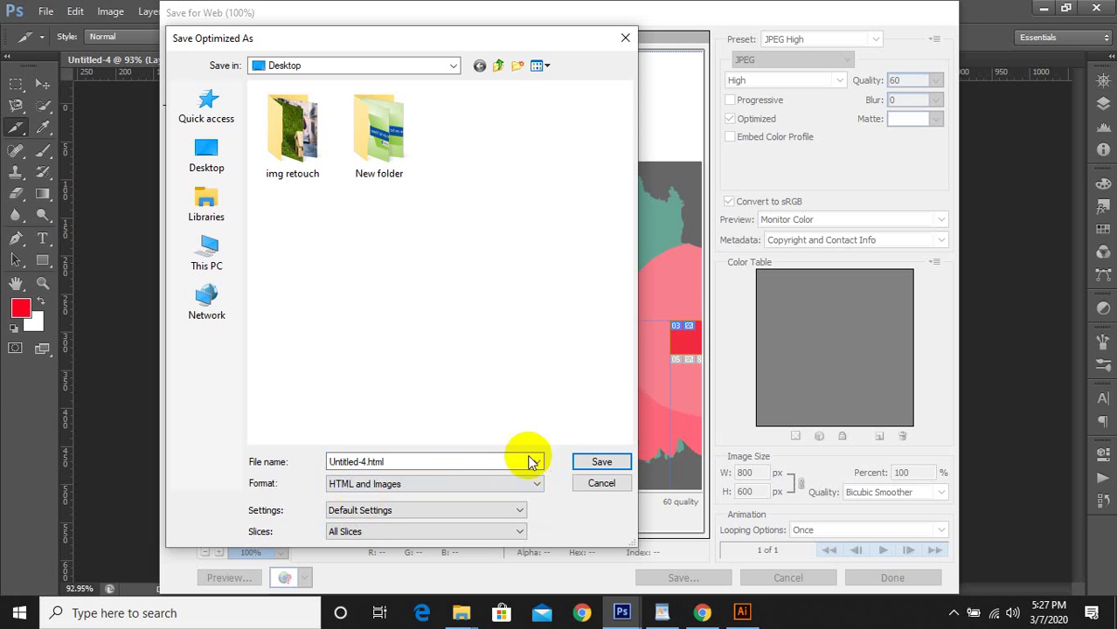
pyautogui.click(221, 153)
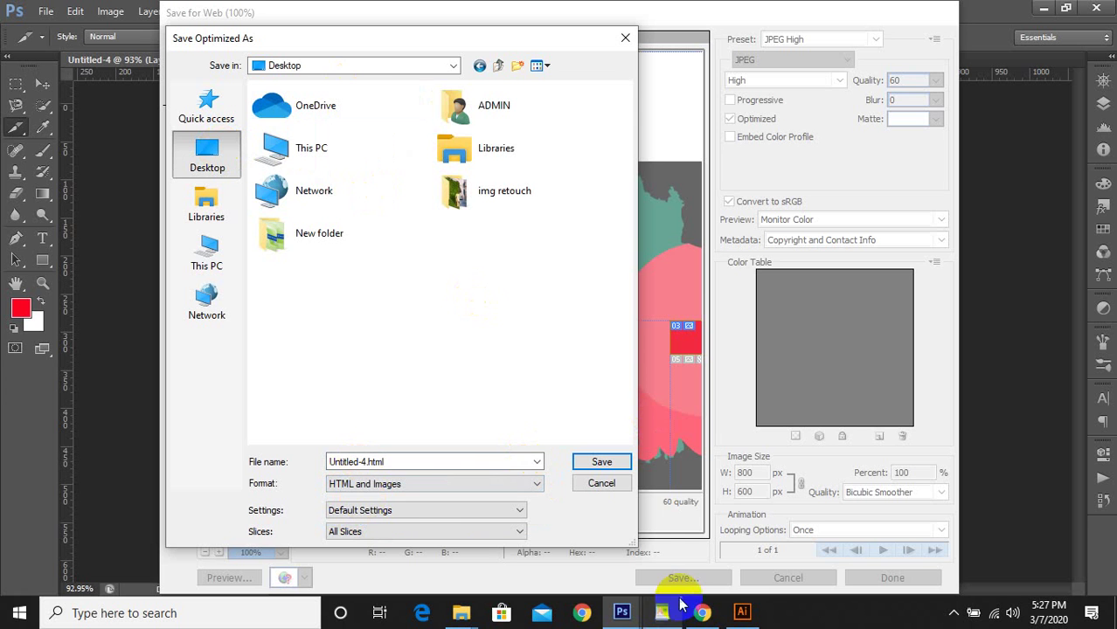
pyautogui.click(603, 462)
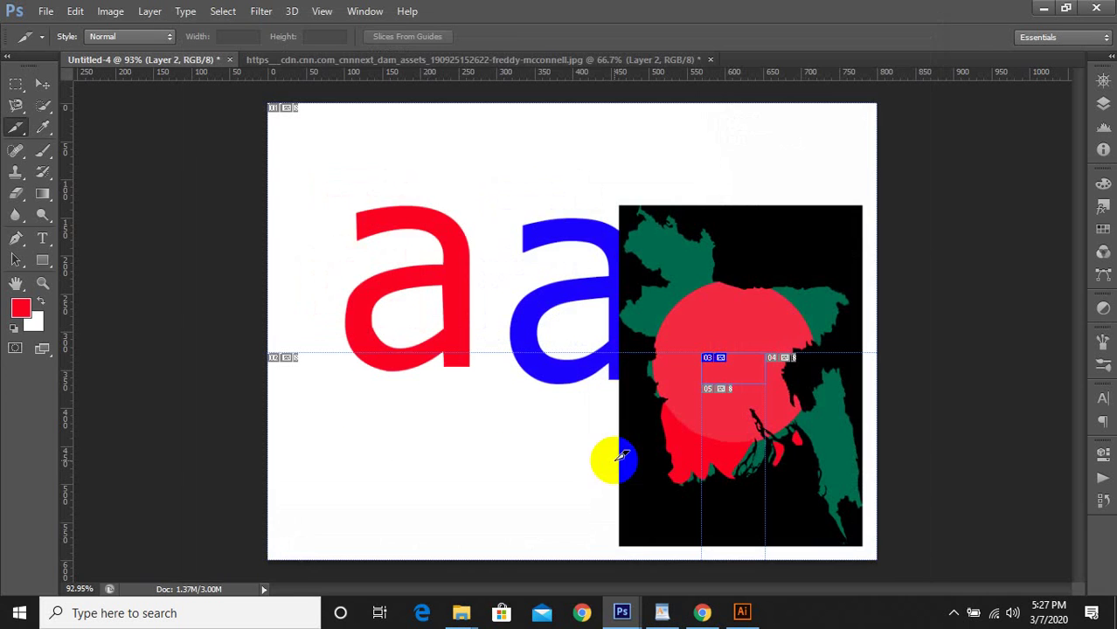
# Minimize the open windows, view the exported Untitled-4.html from the desktop in the browser, and close the page
pyautogui.click(1044, 10)
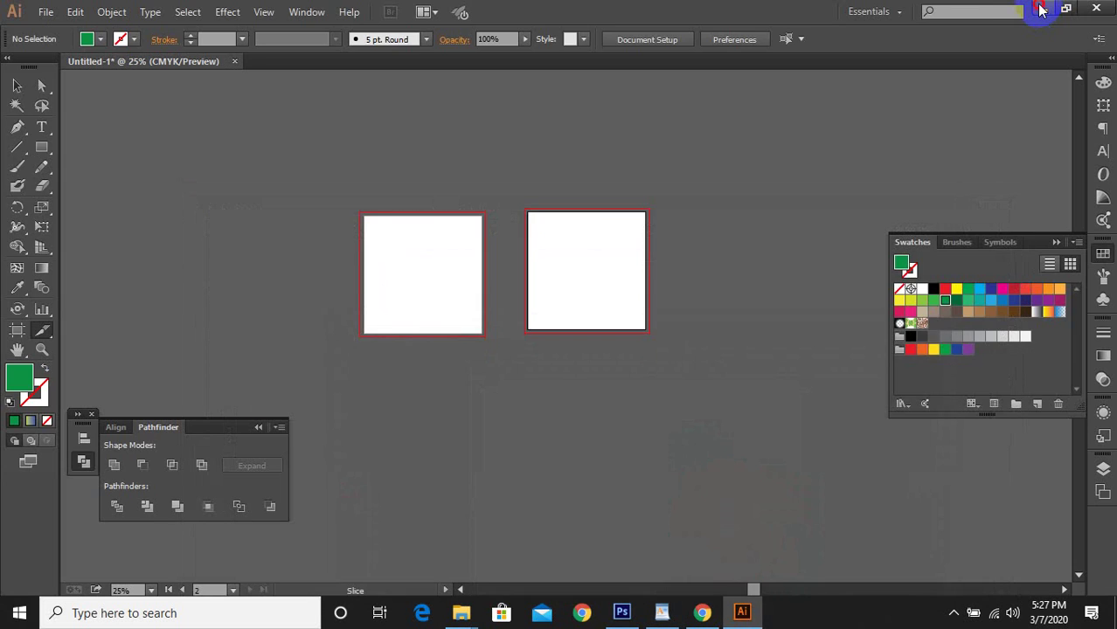
pyautogui.click(1040, 9)
pyautogui.click(1040, 9)
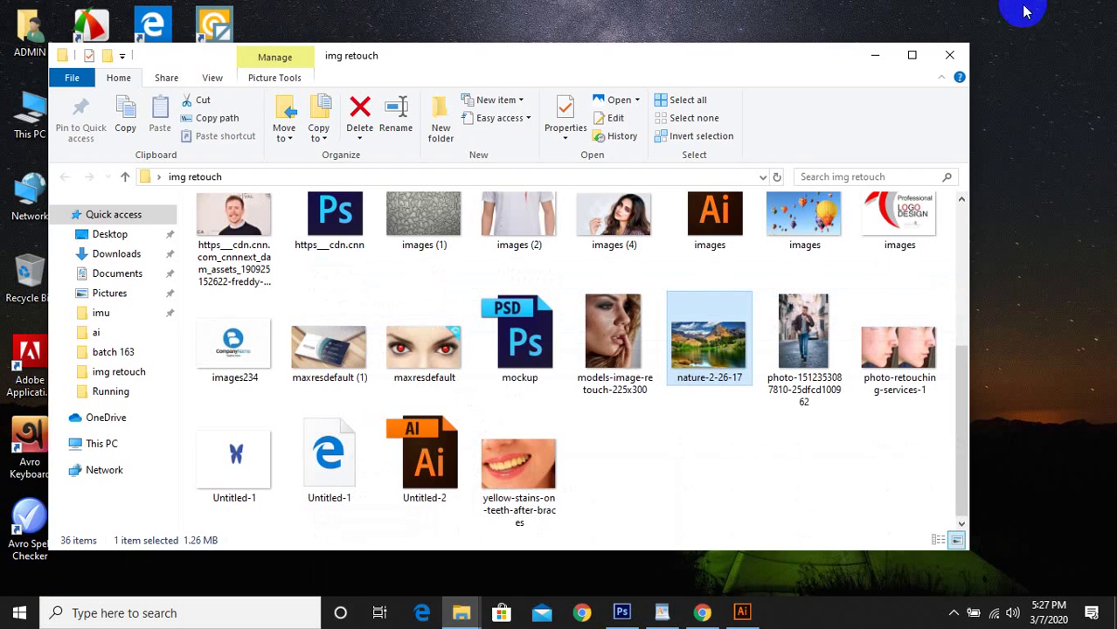
pyautogui.click(868, 55)
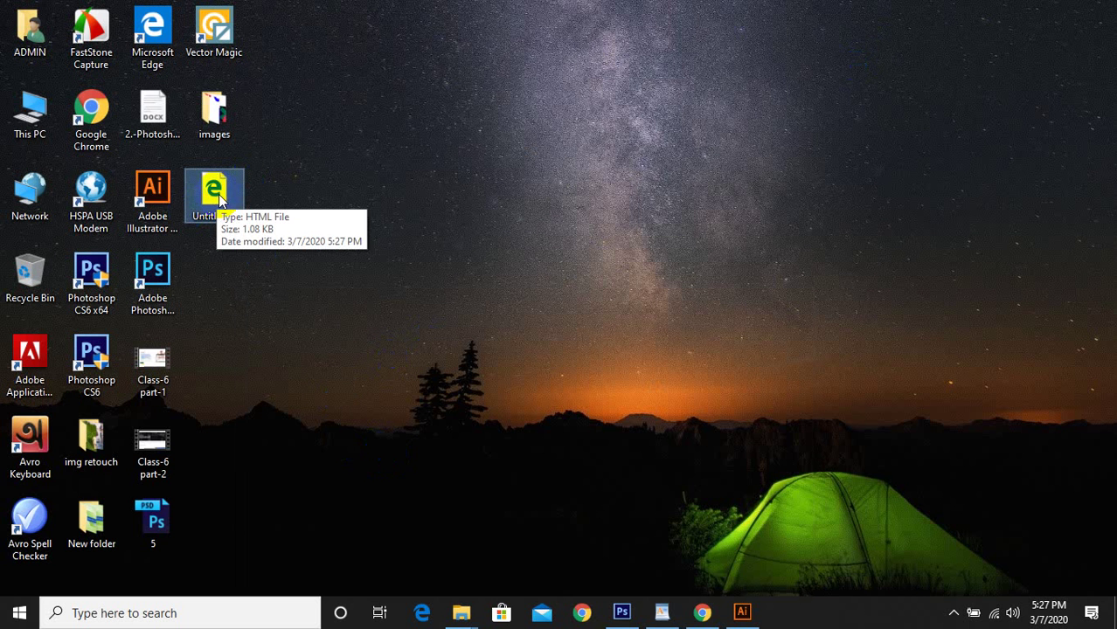
pyautogui.doubleClick(216, 194)
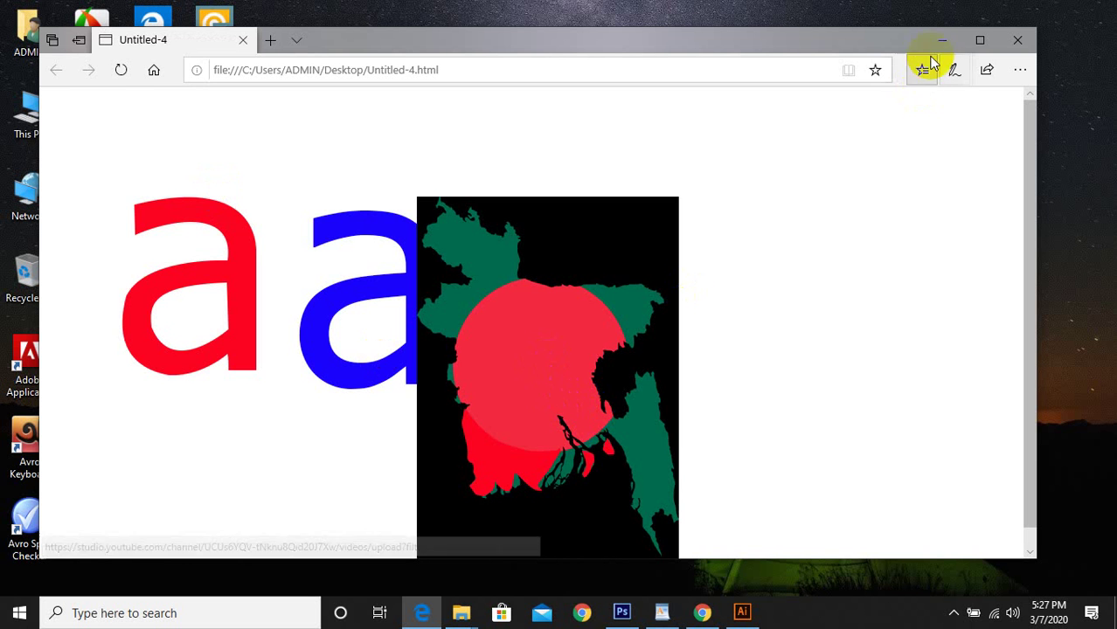
pyautogui.click(1017, 39)
# Open the desktop's Untitled-4 HTML file in Google Chrome, follow the linked slice, then close the page and minimize the browser
pyautogui.rightClick(216, 188)
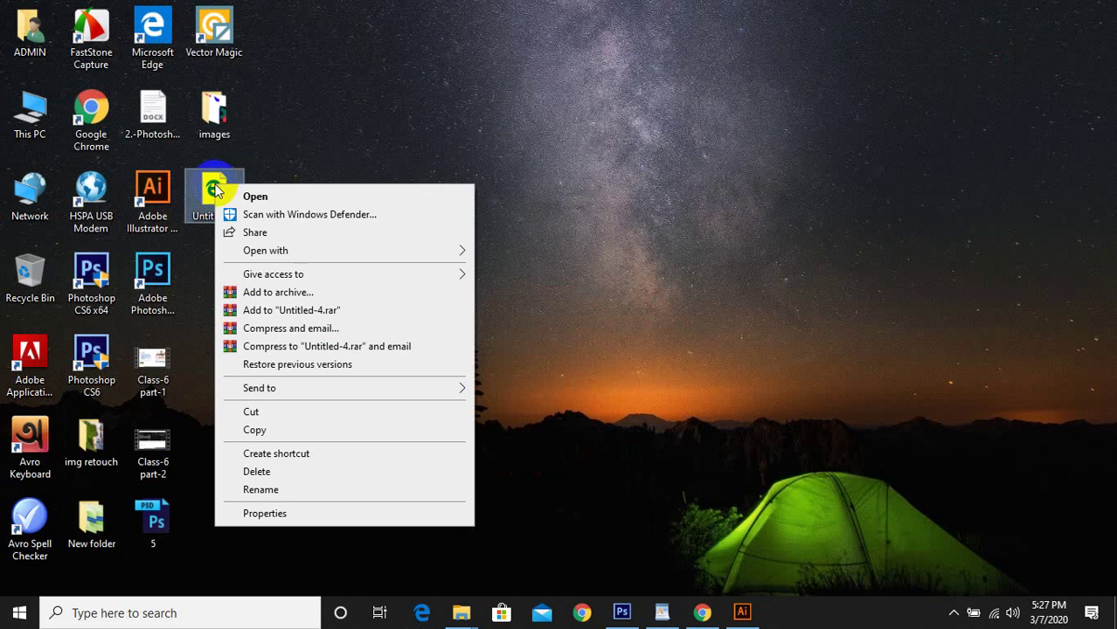
pyautogui.moveTo(281, 250)
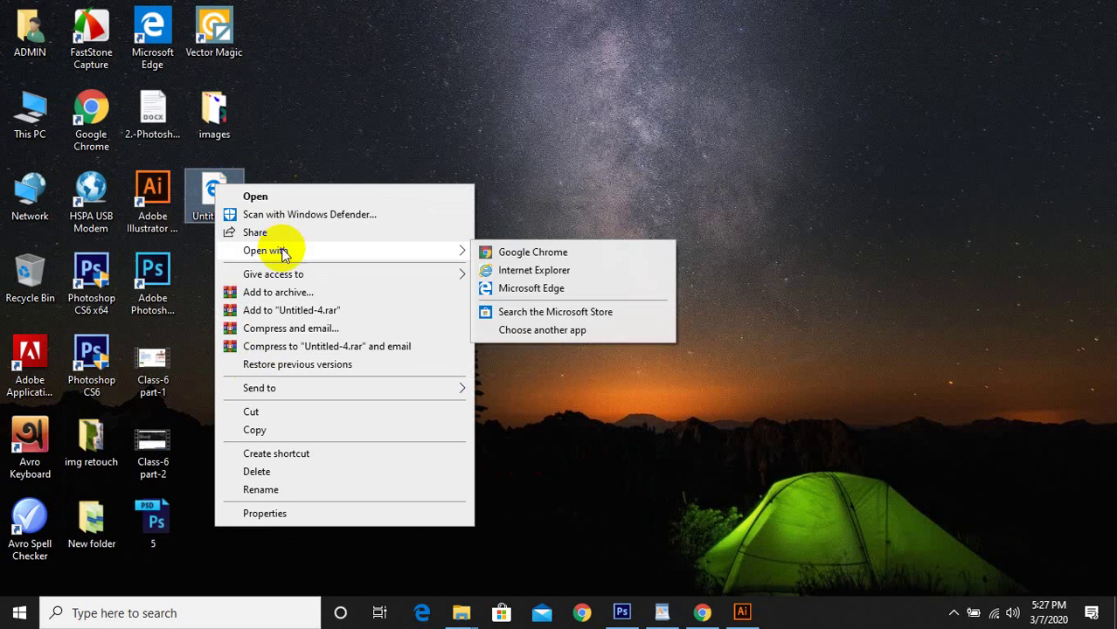
pyautogui.click(603, 254)
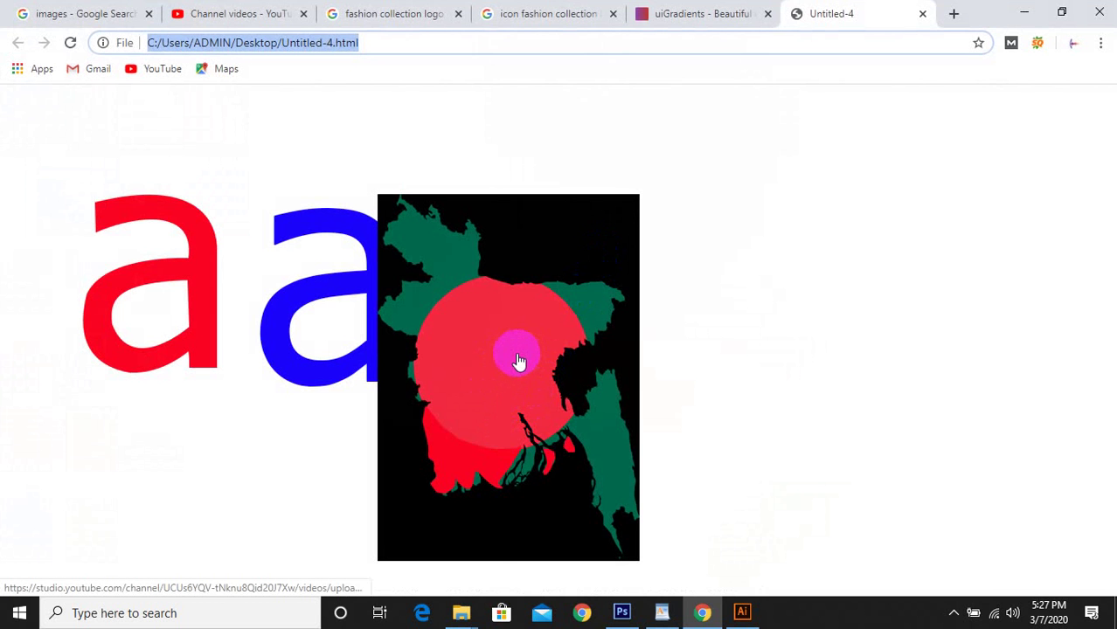
pyautogui.press('Return')
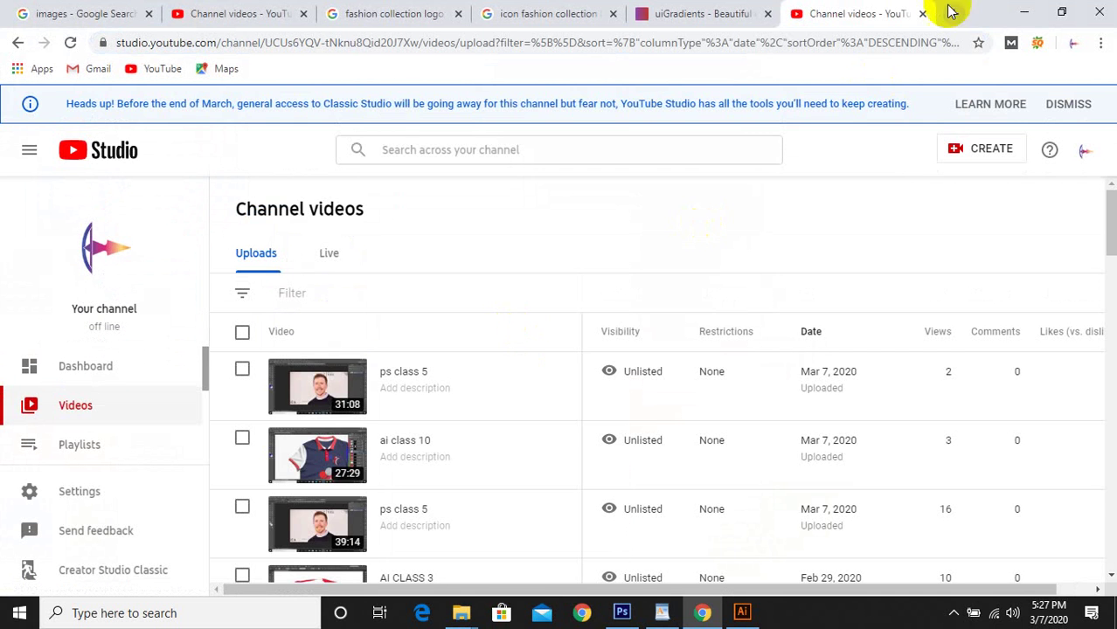
pyautogui.click(922, 13)
pyautogui.click(1021, 13)
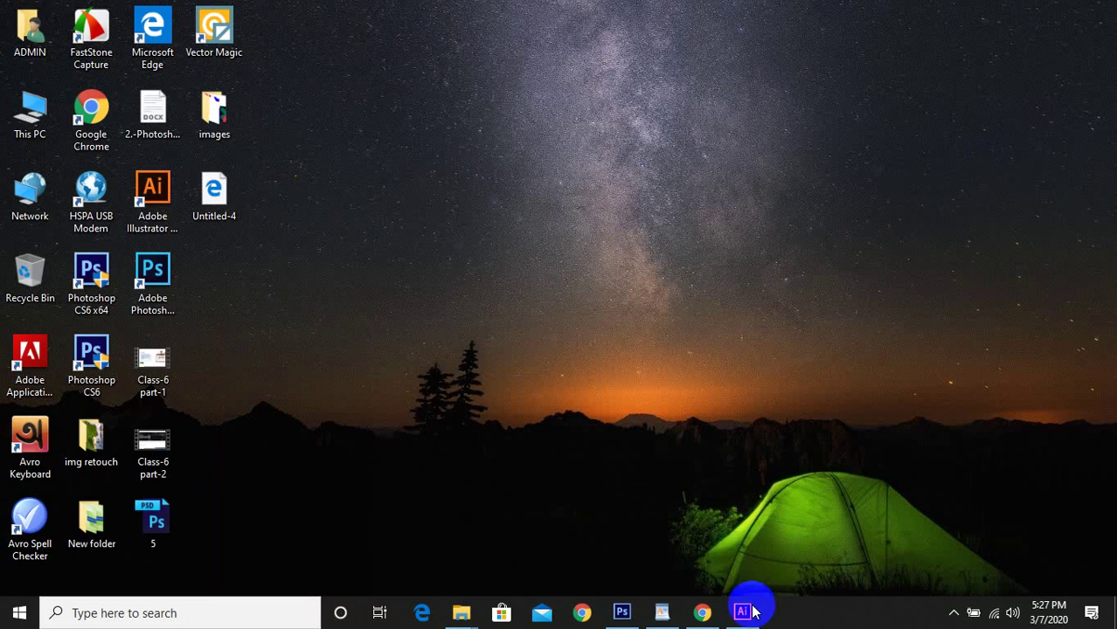
# Switch to Illustrator and shift the view of the two artboards slightly with the Hand tool
pyautogui.click(744, 614)
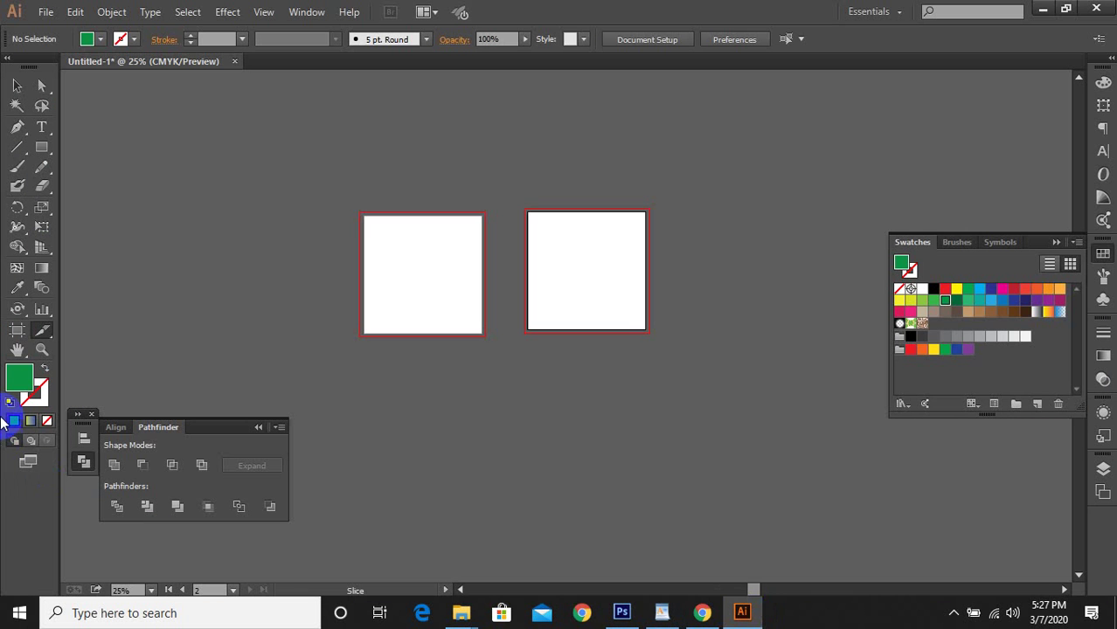
pyautogui.click(17, 351)
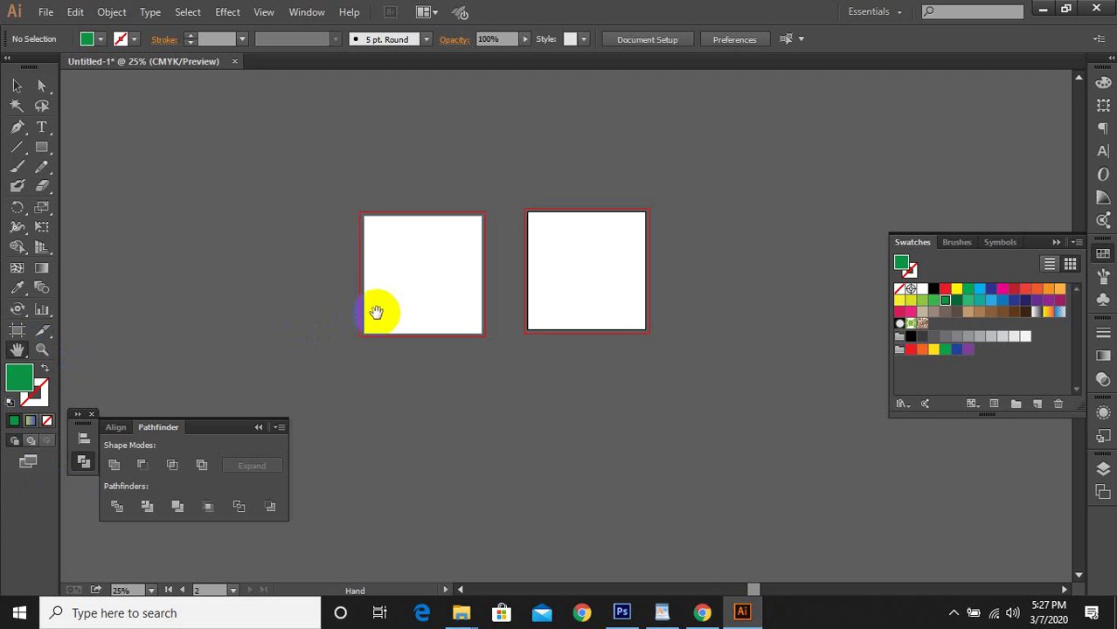
pyautogui.moveTo(376, 313); pyautogui.dragTo(344, 310)
# Zoom in between the artboards with the Zoom tool, zoom back out to 50%, and bring both artboards into view with the Selection tool active
pyautogui.click(41, 351)
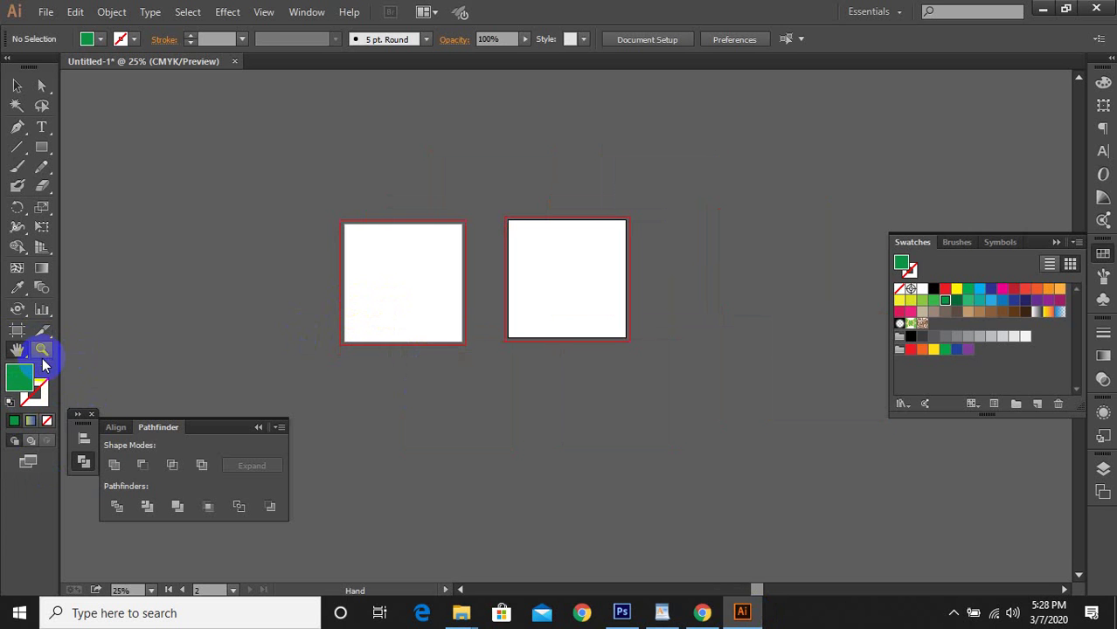
pyautogui.click(487, 285)
pyautogui.moveTo(468, 262); pyautogui.dragTo(434, 300)
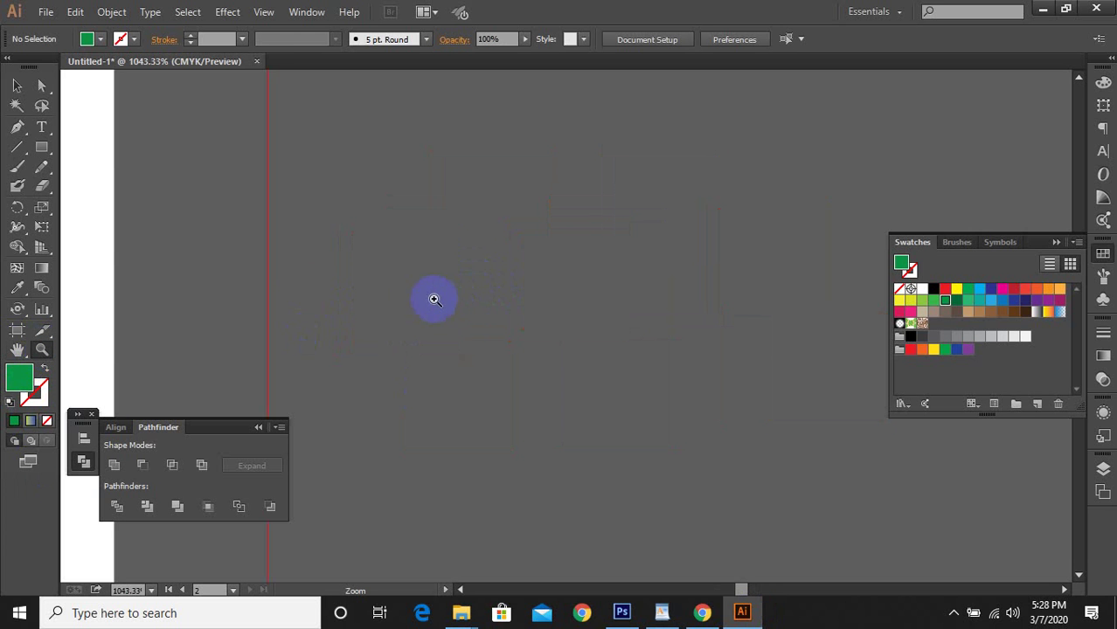
pyautogui.keyDown('alt'); pyautogui.click(241, 288); pyautogui.keyUp('alt')
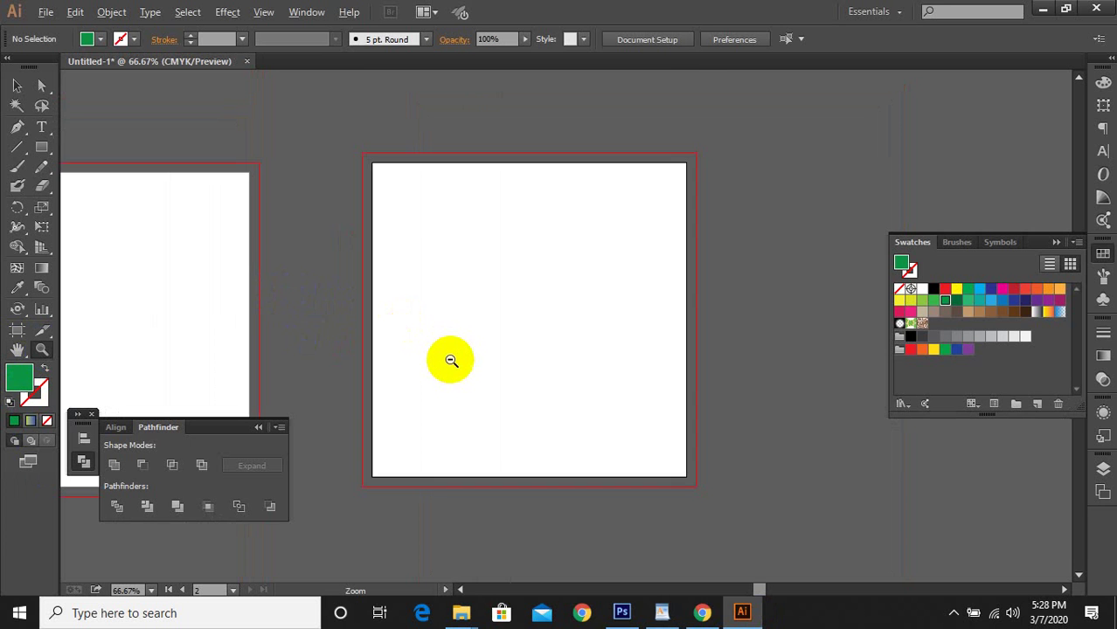
pyautogui.keyDown('alt'); pyautogui.click(450, 360); pyautogui.keyUp('alt')
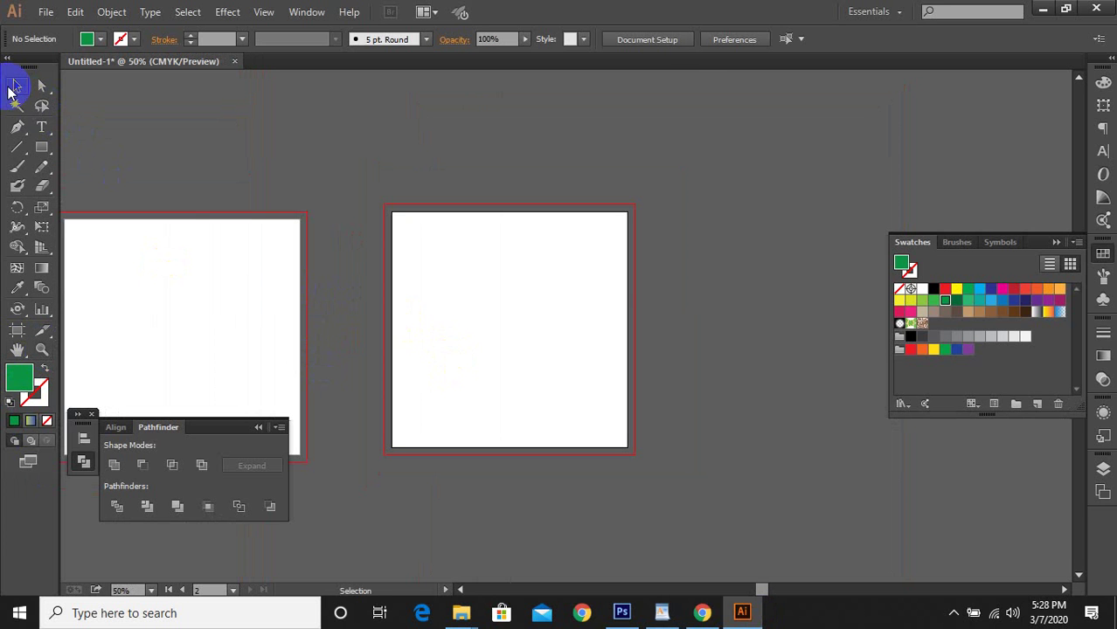
pyautogui.click(13, 89)
pyautogui.moveTo(371, 316); pyautogui.dragTo(596, 299)
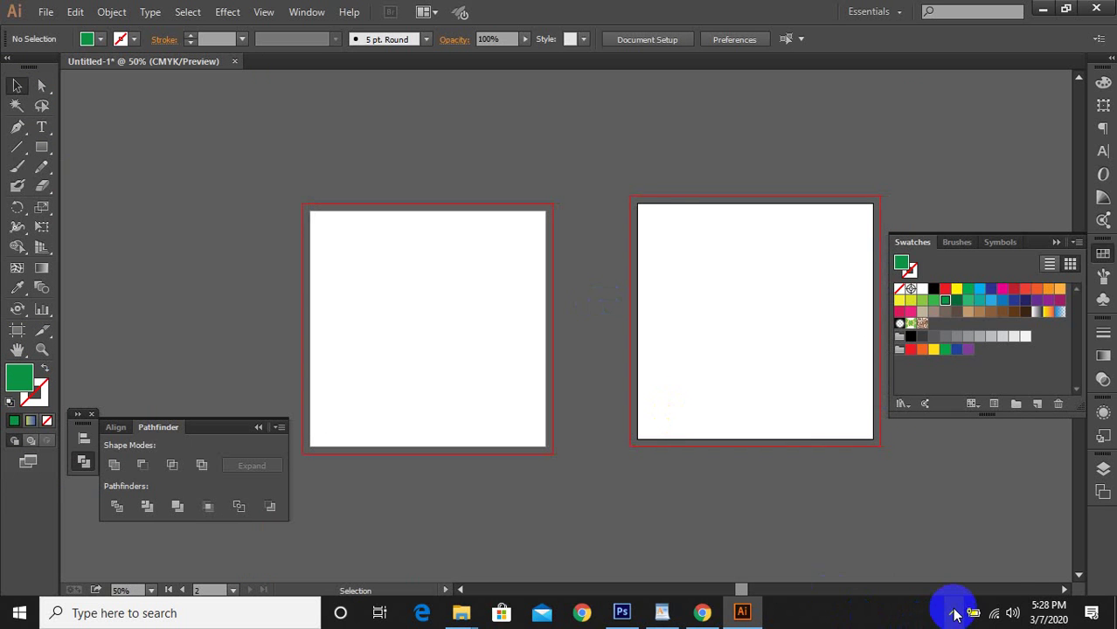